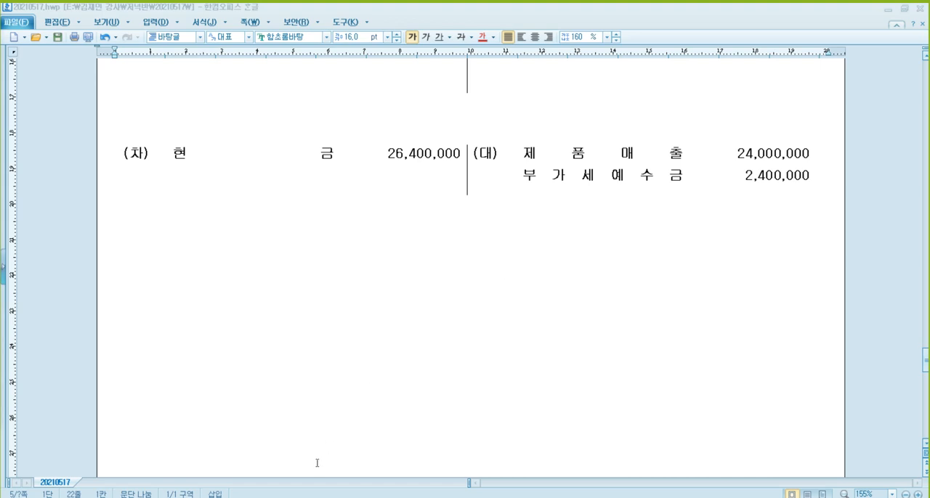
- Switch to the 전산회계1급_마스터 document in 알PDF and highlight the phrase "전자세금계산서를 발급하다." in the April 13 problem [2]
{"action": "left_click", "coordinate": [291, 457]}
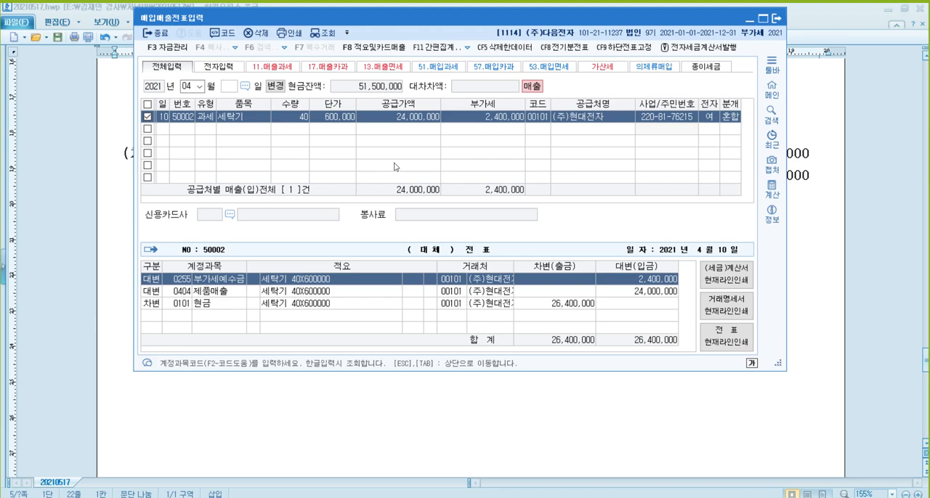
{"action": "left_click", "coordinate": [889, 11]}
{"action": "left_click", "coordinate": [871, 265]}
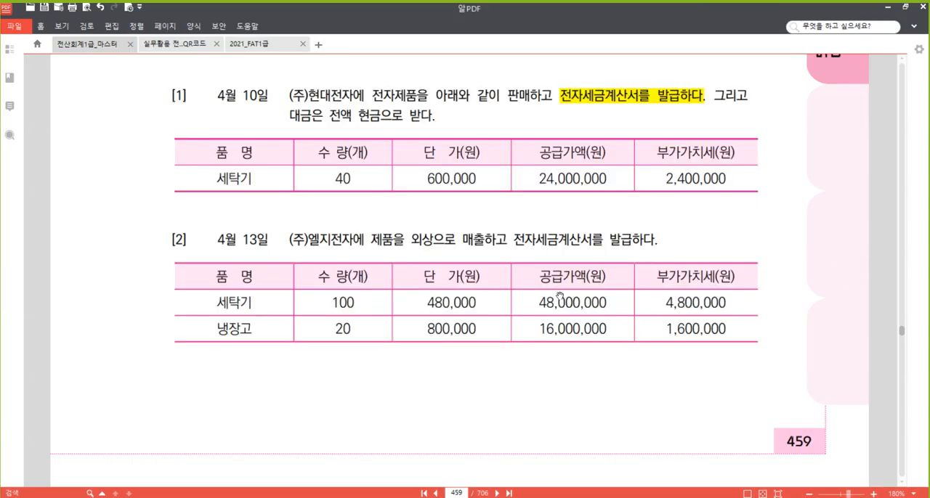
{"action": "scroll", "coordinate": [531, 297], "scroll_direction": "down", "scroll_amount": 2}
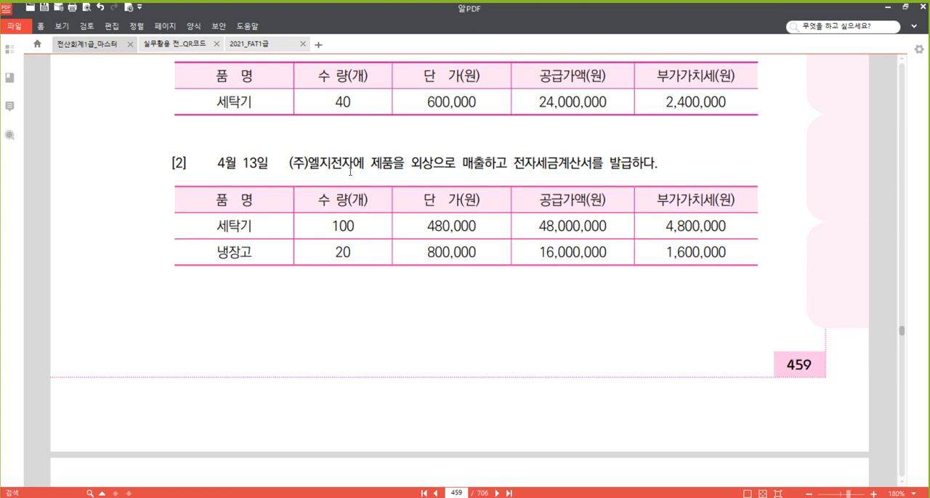
{"action": "left_click_drag", "start_coordinate": [513, 164], "coordinate": [657, 166]}
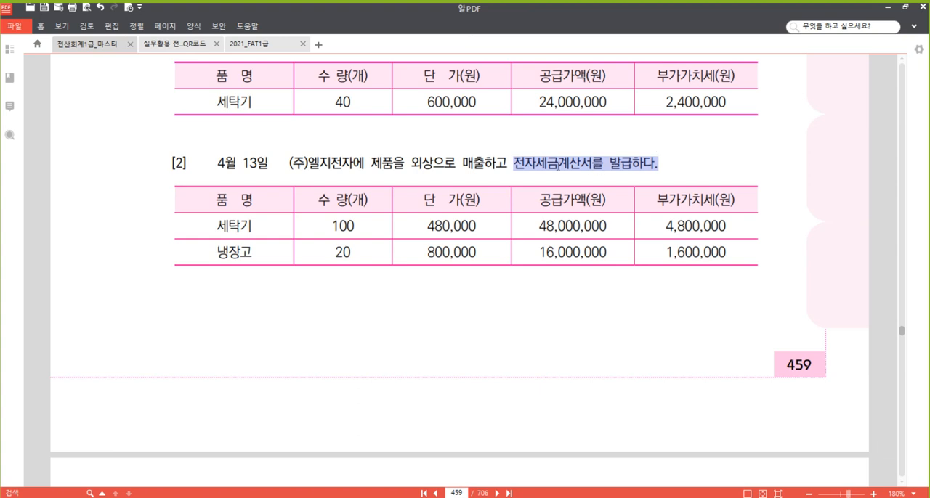
{"action": "right_click", "coordinate": [569, 161]}
{"action": "left_click", "coordinate": [603, 217]}
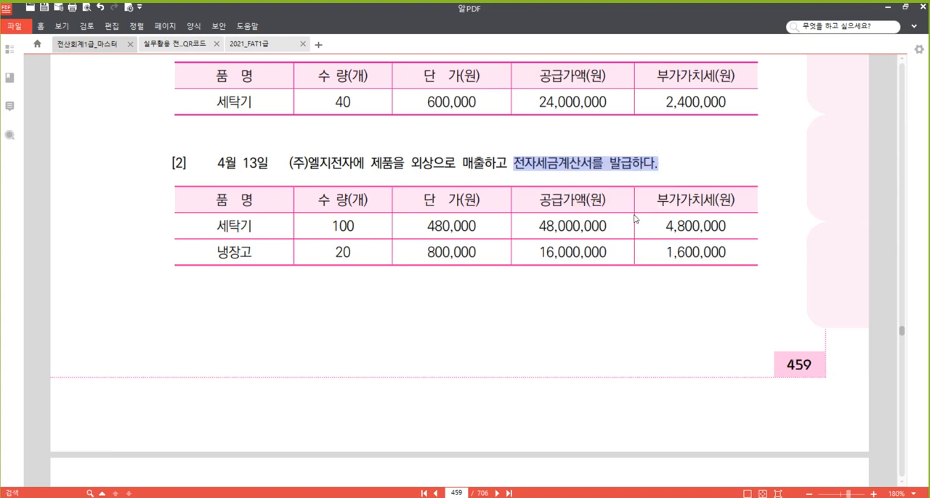
{"action": "left_click", "coordinate": [668, 166]}
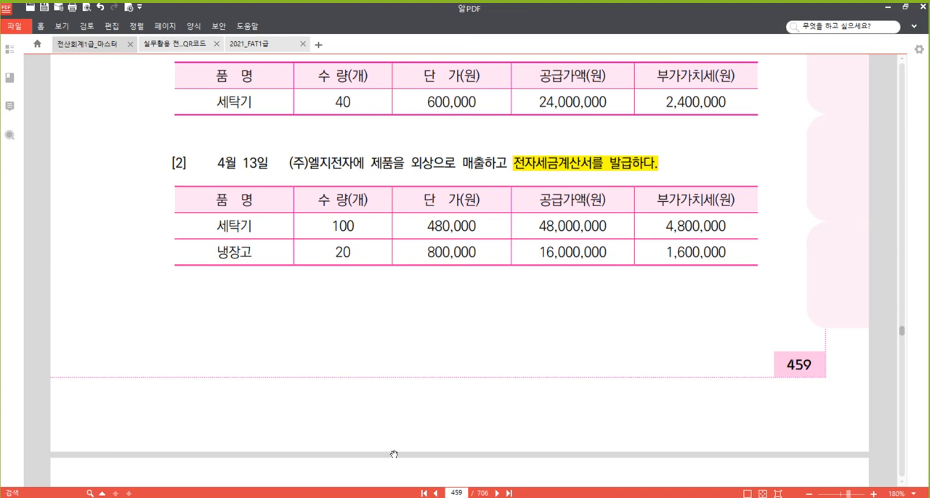
- Look at the tax invoice example in the 2021_FAT1급 document and return to the 전산회계1급_마스터 document
{"action": "mouse_move", "coordinate": [284, 497]}
{"action": "left_click", "coordinate": [281, 50]}
{"action": "scroll", "coordinate": [543, 239], "scroll_direction": "down", "scroll_amount": 3}
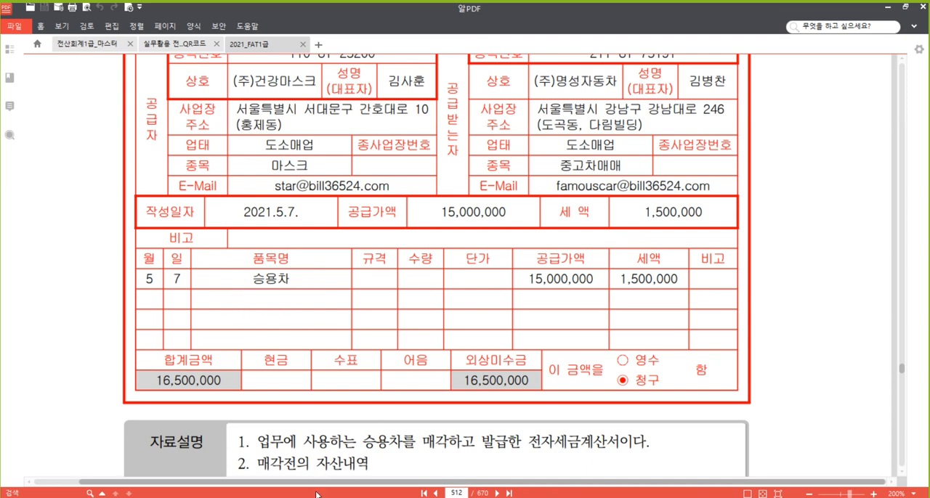
{"action": "left_click", "coordinate": [95, 45]}
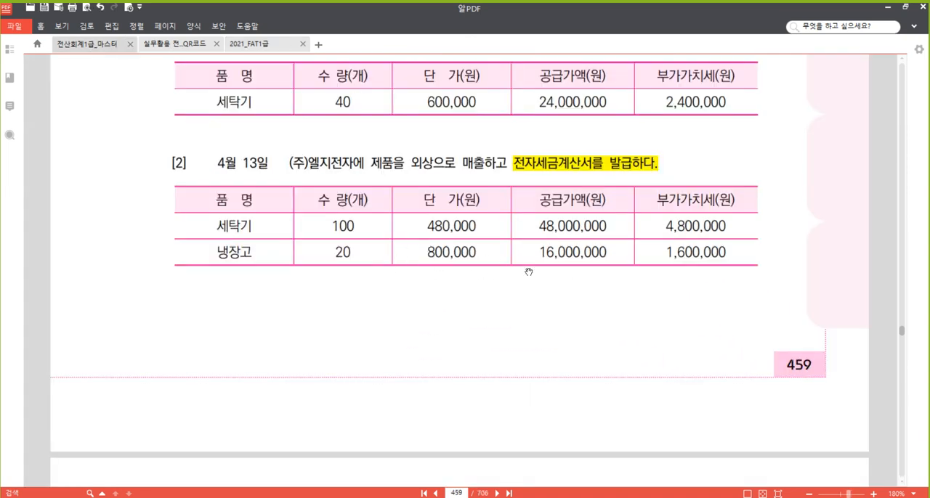
- Switch to the 매입매출전표입력 window, uncheck the day 10 row and start a new entry for April 13 with type 11 (과세)
{"action": "left_click", "coordinate": [308, 482]}
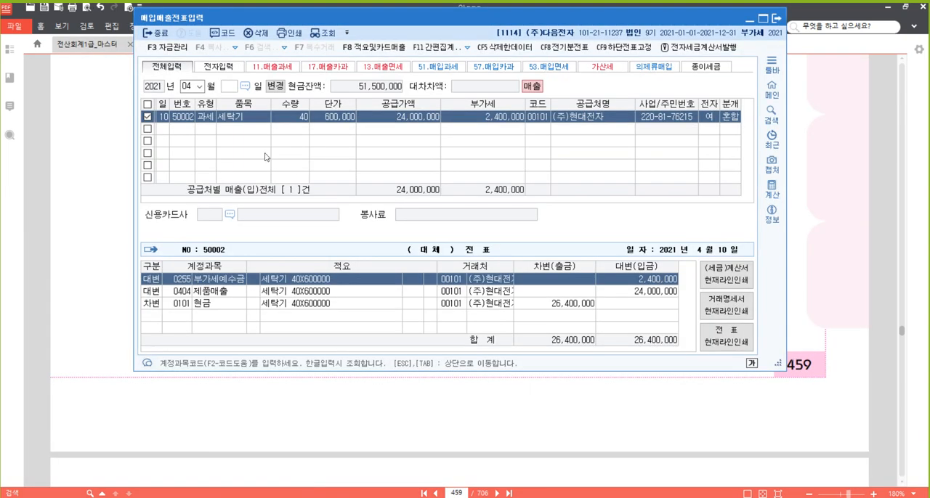
{"action": "left_click", "coordinate": [164, 131]}
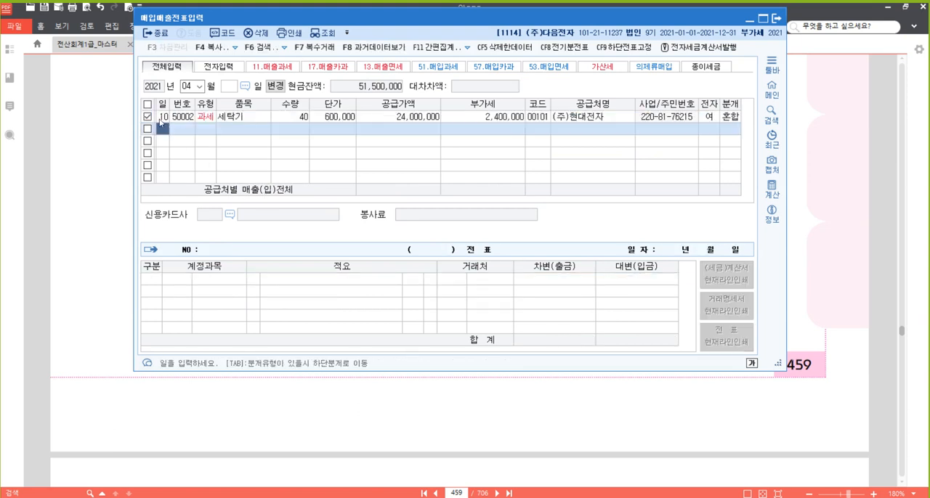
{"action": "left_click", "coordinate": [146, 117]}
{"action": "left_click", "coordinate": [187, 160]}
{"action": "type", "text": "13"}
{"action": "key", "text": "Return"}
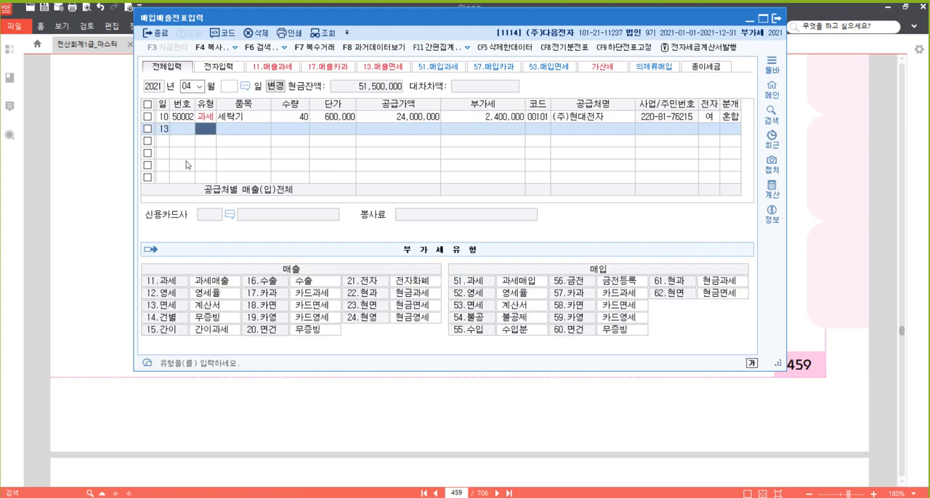
{"action": "type", "text": "11"}
{"action": "key", "text": "Return"}
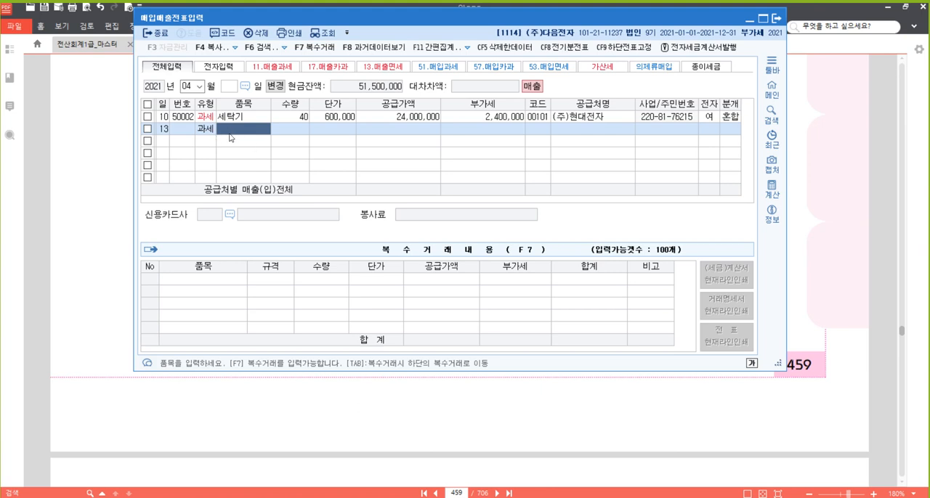
- Mark the F7 복수거래 command with a red rectangle using the screen pen
{"action": "key", "text": "alt+Tab"}
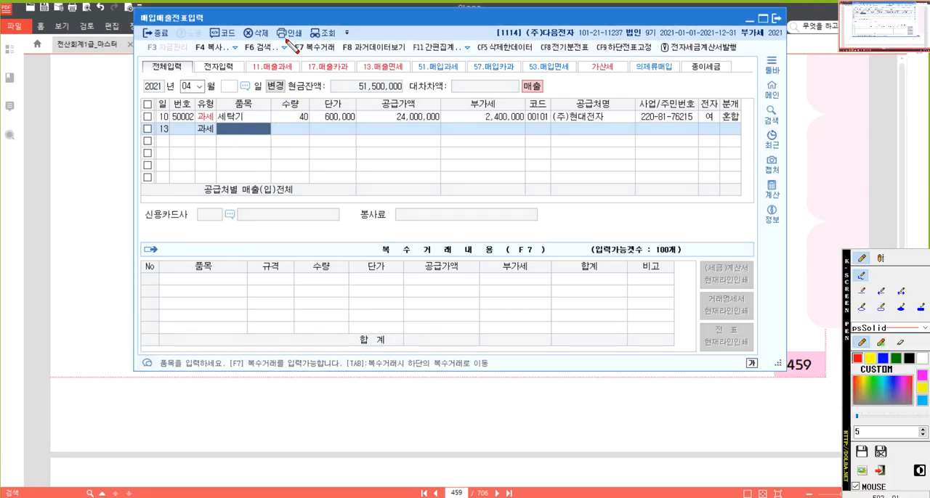
{"action": "left_click_drag", "start_coordinate": [288, 39], "coordinate": [314, 52]}
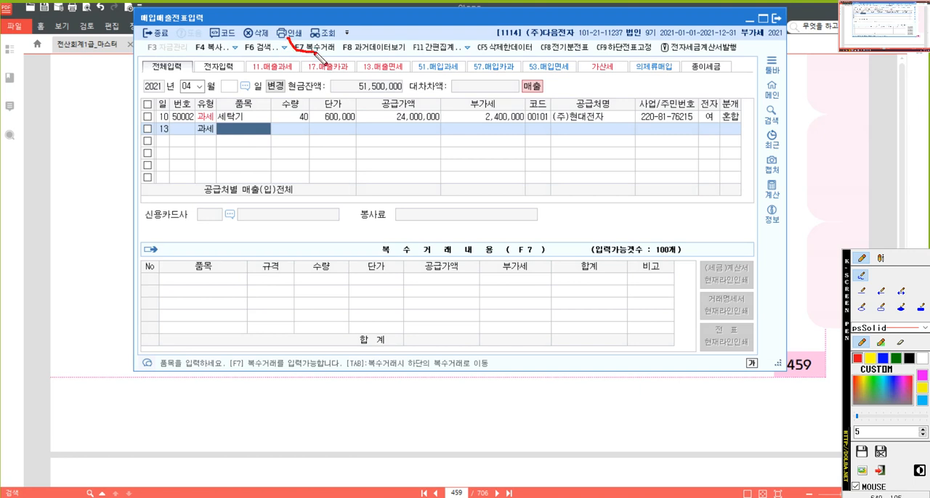
{"action": "left_click", "coordinate": [886, 306]}
{"action": "left_click_drag", "start_coordinate": [290, 40], "coordinate": [338, 58]}
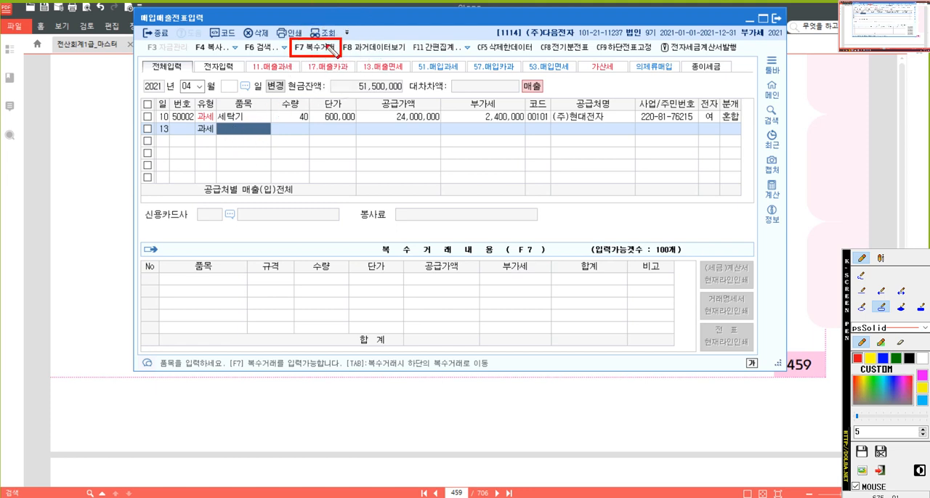
- Start the multiple-item entry (복수거래) and add 세탁기 with quantity 100 and unit price 480,000
{"action": "left_click", "coordinate": [328, 48]}
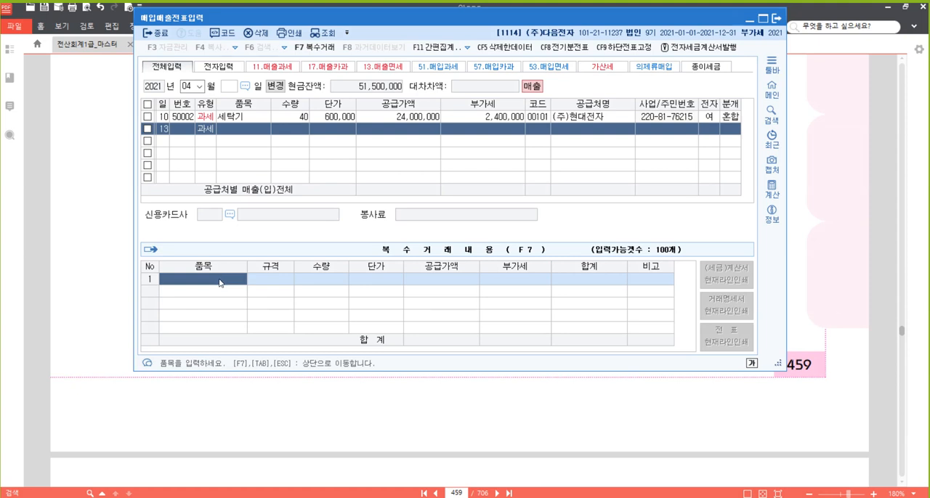
{"action": "type", "text": "세탁기"}
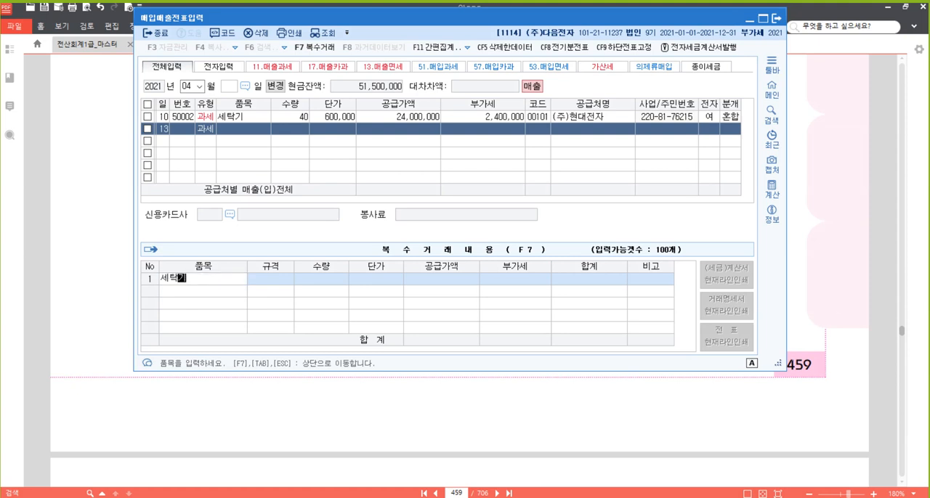
{"action": "key", "text": "Return"}
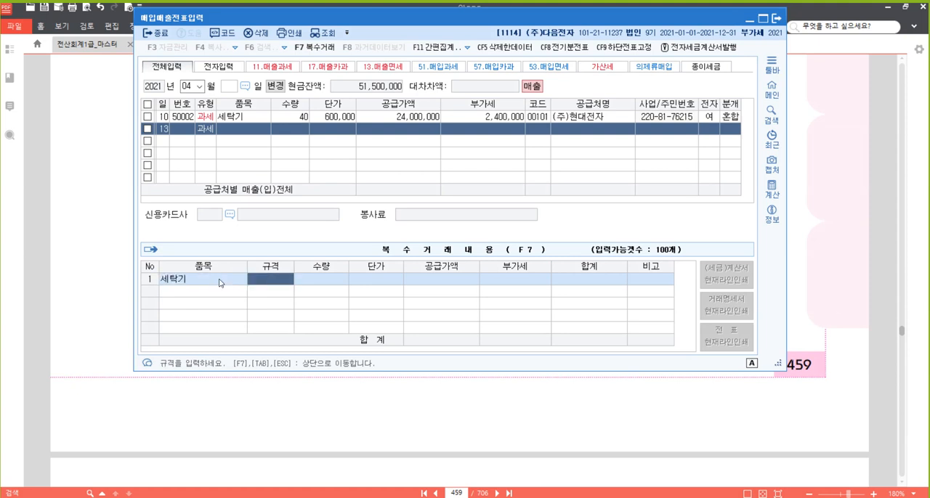
{"action": "key", "text": "Return"}
{"action": "type", "text": "100"}
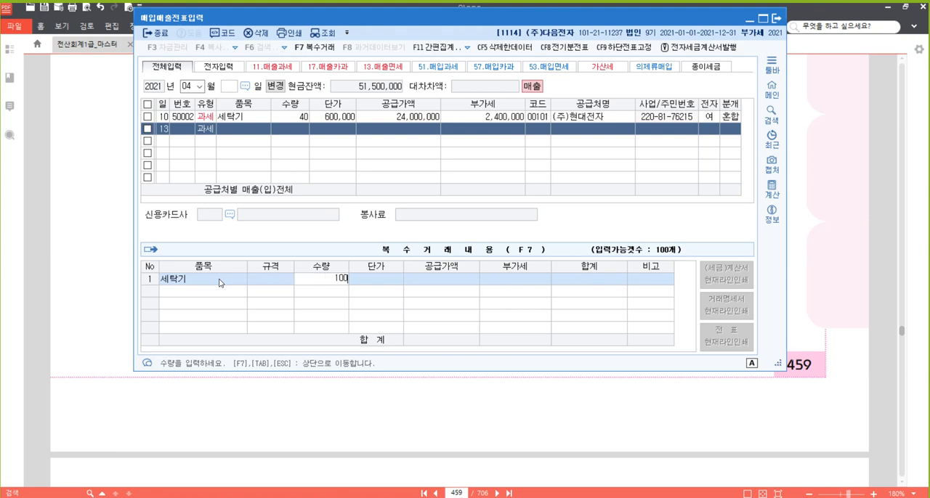
{"action": "key", "text": "Return"}
{"action": "type", "text": "480,000"}
{"action": "key", "text": "Return"}
{"action": "key", "text": "Return"}
{"action": "key", "text": "Return"}
{"action": "key", "text": "Return"}
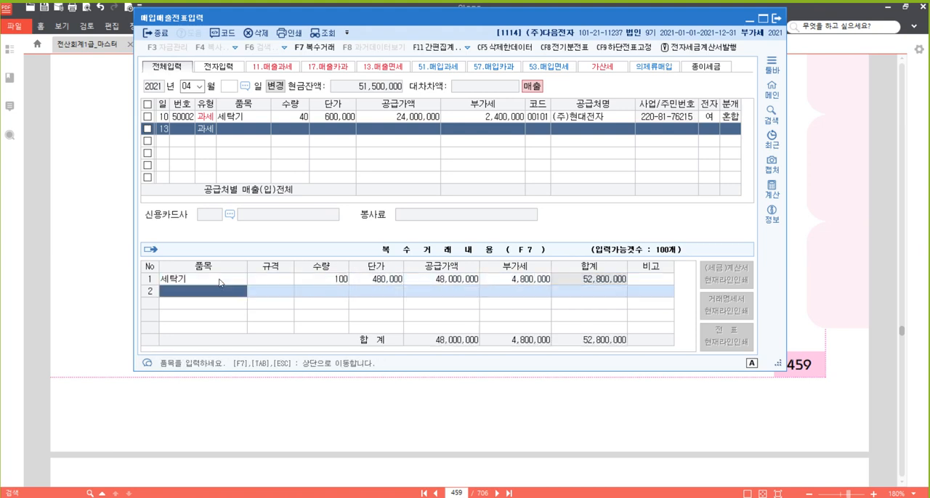
- Add 냉장고 as the second item with quantity 20 and unit price 800,000
{"action": "type", "text": "냉장고"}
{"action": "key", "text": "Return"}
{"action": "key", "text": "Return"}
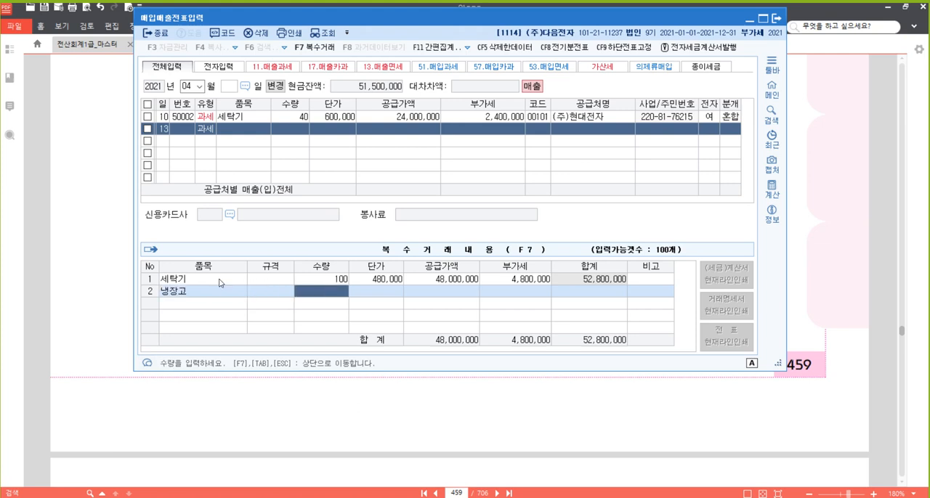
{"action": "type", "text": "20"}
{"action": "key", "text": "Return"}
{"action": "type", "text": "8000000"}
{"action": "key", "text": "Return"}
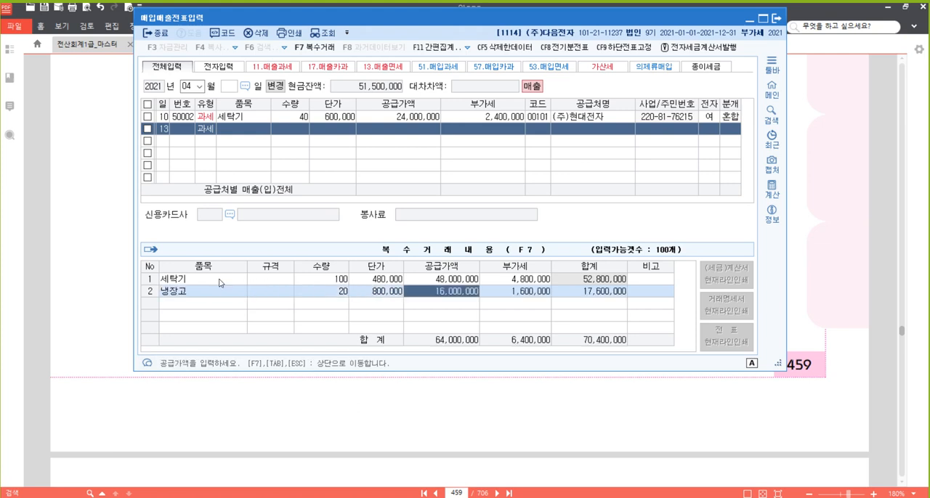
{"action": "key", "text": "Return"}
{"action": "key", "text": "Return"}
{"action": "key", "text": "Return"}
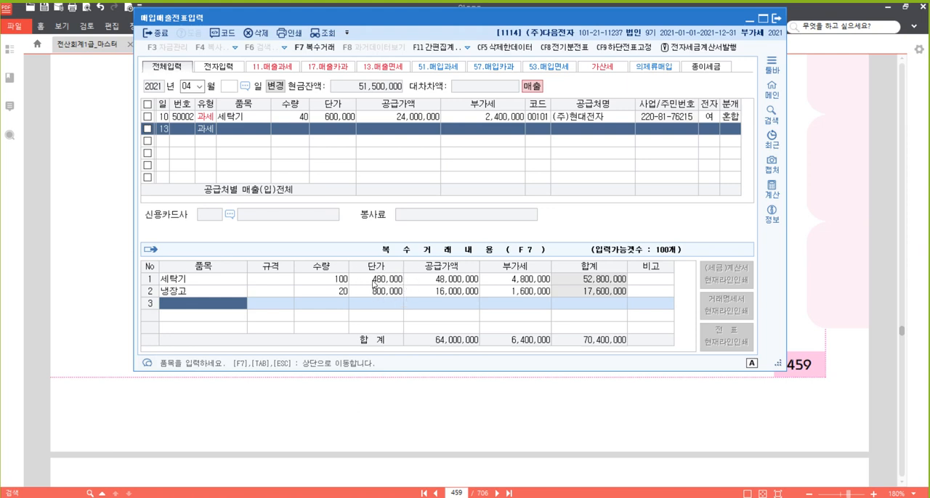
- Mark the [F7],[TAB],[ESC] hint below the item list with a red rectangle using the screen pen
{"action": "key", "text": "F12"}
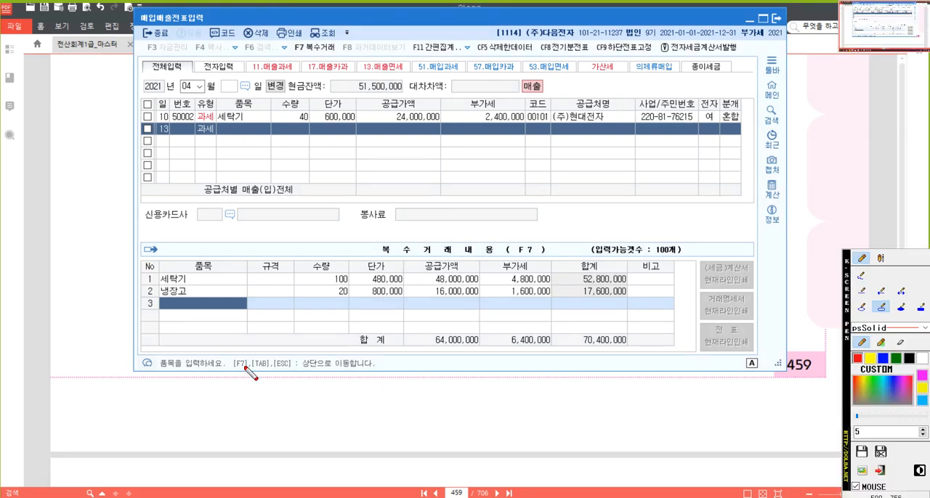
{"action": "left_click_drag", "start_coordinate": [223, 355], "coordinate": [300, 374]}
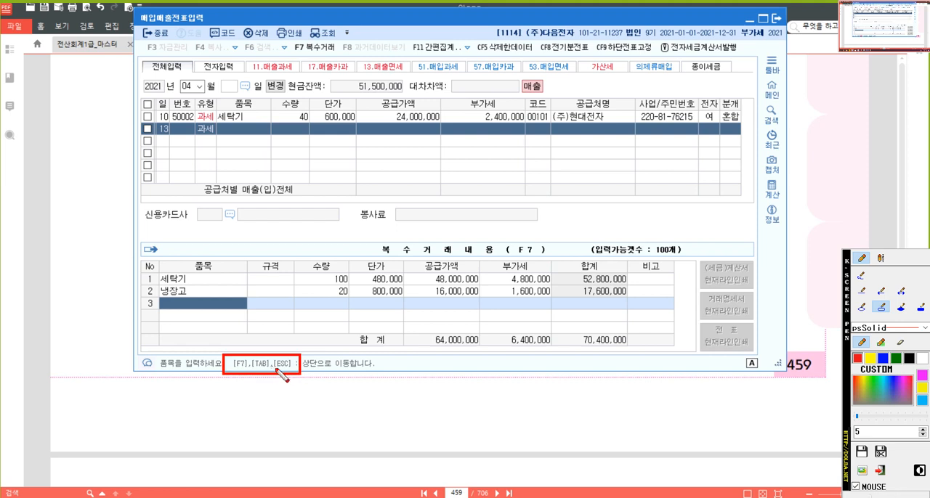
{"action": "left_click", "coordinate": [291, 365]}
{"action": "key", "text": "ctrl"}
{"action": "key", "text": "ctrl"}
{"action": "key", "text": "ctrl"}
{"action": "key", "text": "ctrl"}
{"action": "key", "text": "ctrl"}
{"action": "key", "text": "ctrl"}
{"action": "key", "text": "ctrl"}
{"action": "key", "text": "ctrl"}
{"action": "key", "text": "ctrl"}
- Finish the multiple-item list and return to the April 13 row, accepting its supply amount and VAT
{"action": "key", "text": "Escape"}
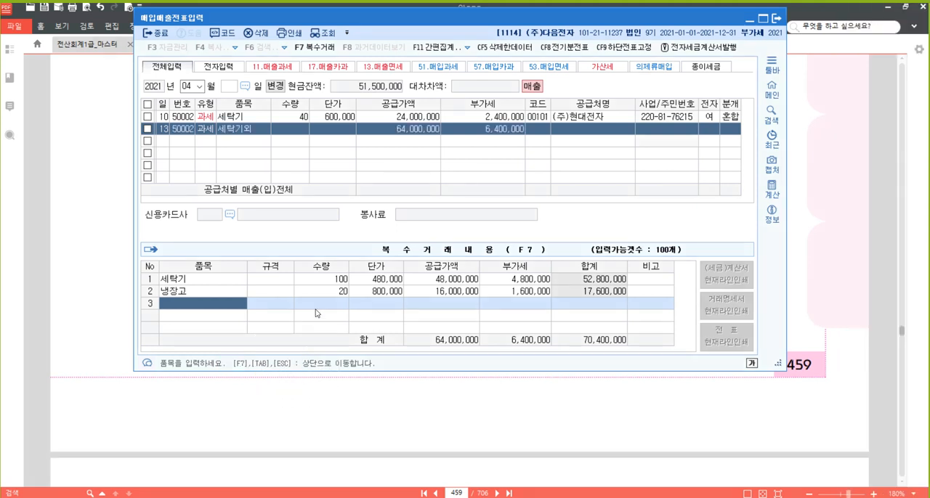
{"action": "key", "text": "Escape"}
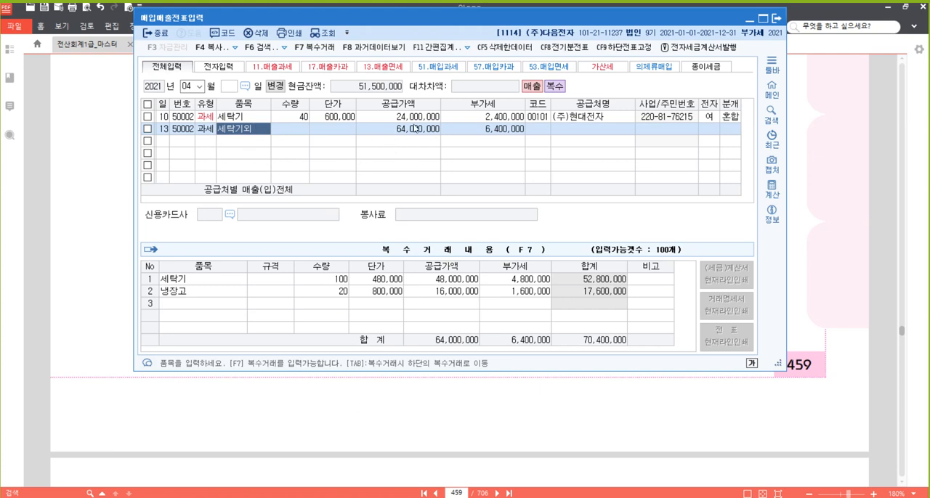
{"action": "key", "text": "Return"}
{"action": "key", "text": "Return"}
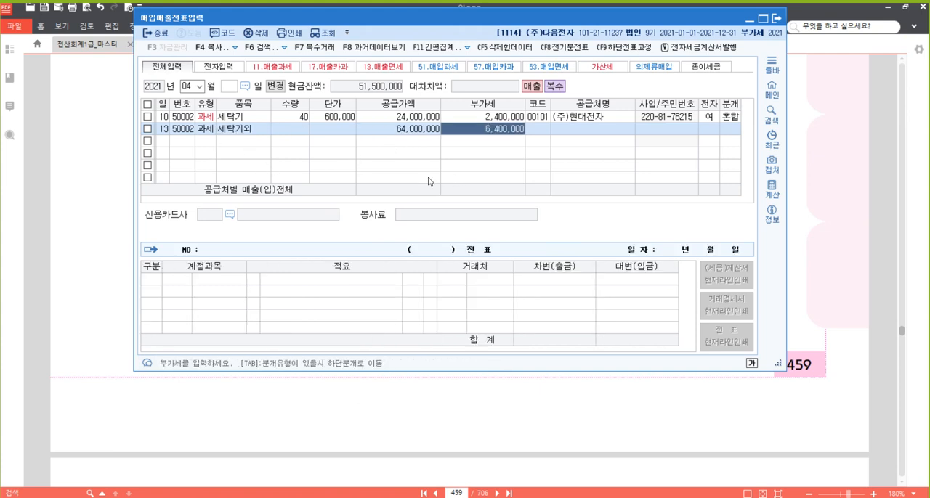
{"action": "key", "text": "Return"}
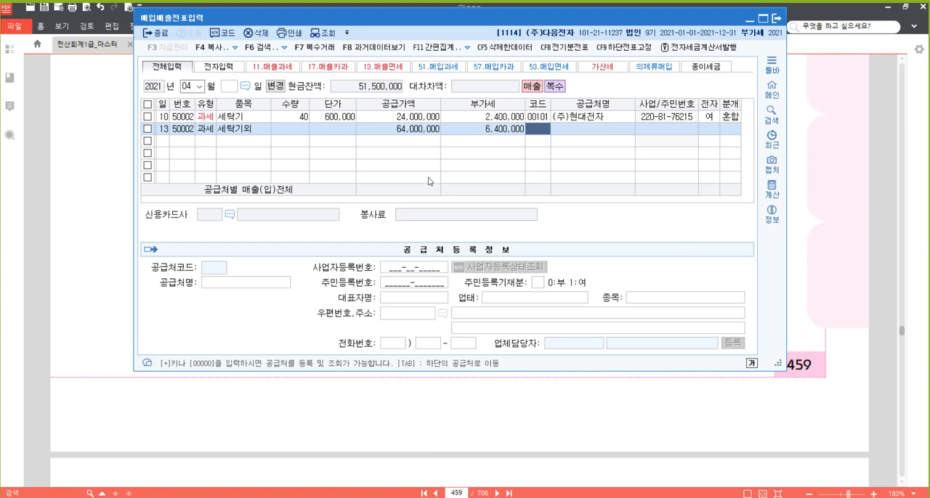
- Search for 엘지, choose (주)엘지전자 as the trading partner and set the electronic invoice field to 1 (여)
{"action": "type", "text": "엘지"}
{"action": "key", "text": "Return"}
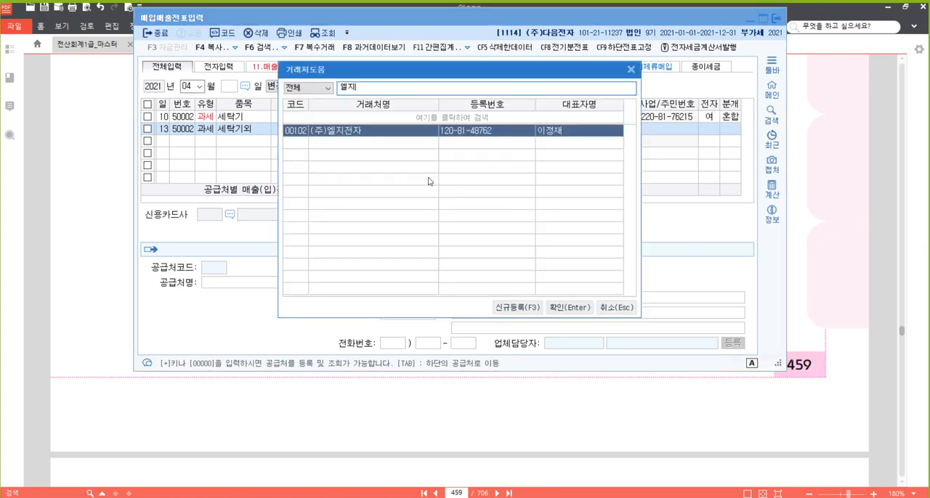
{"action": "key", "text": "Return"}
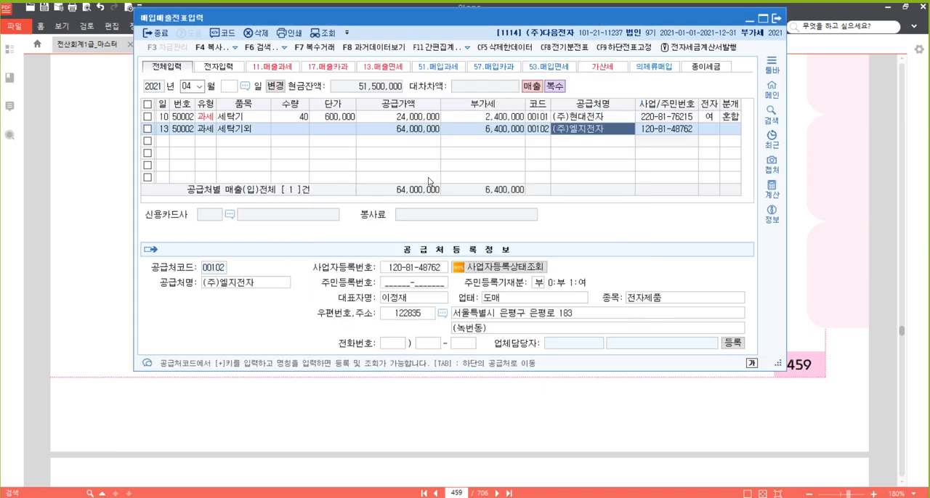
{"action": "key", "text": "Return"}
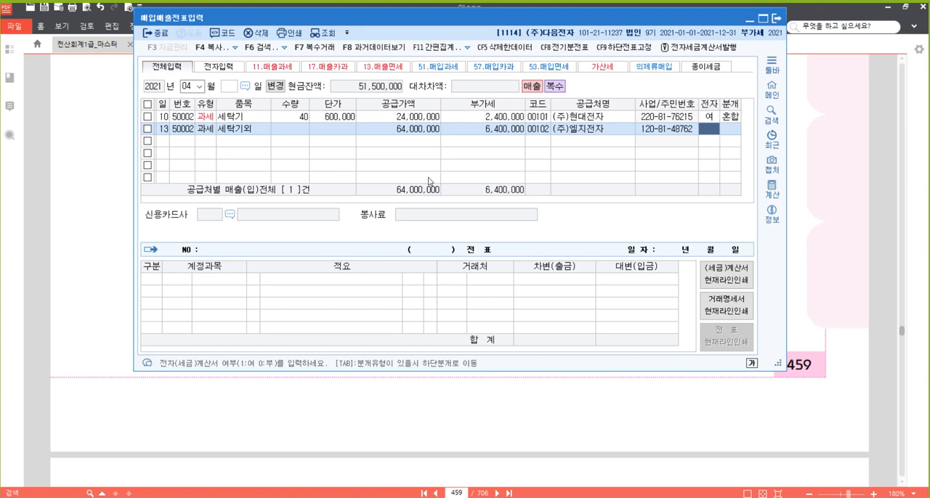
{"action": "type", "text": "1"}
{"action": "key", "text": "Return"}
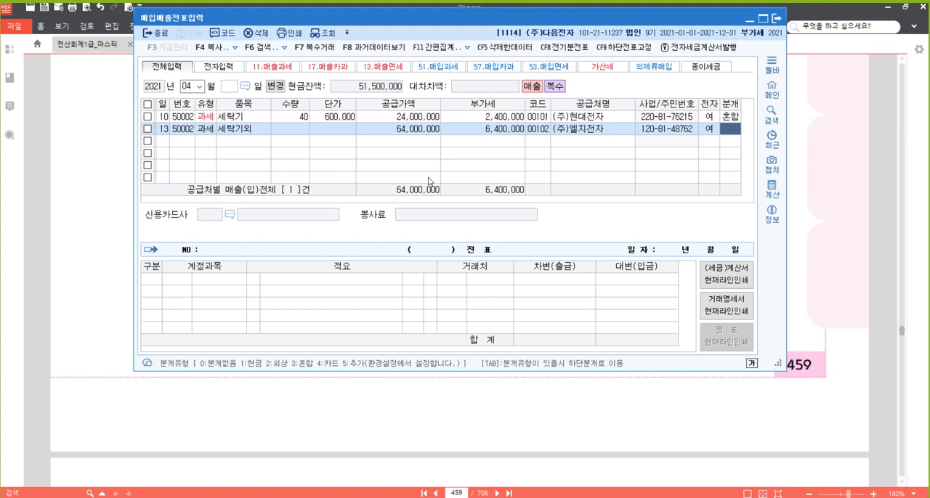
- Mark the list of journal type (분개유형) options with a red rectangle using the screen pen, then clear it
{"action": "key", "text": "ctrl+F12"}
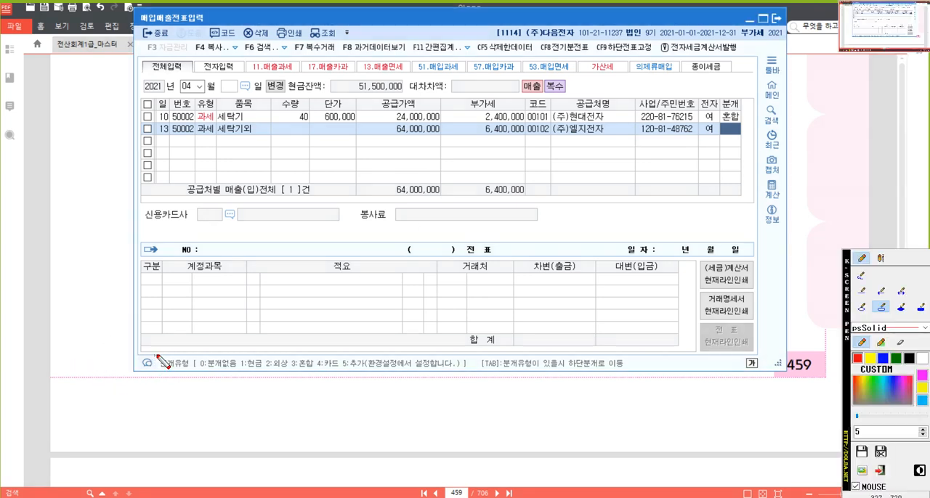
{"action": "mouse_move", "coordinate": [154, 356]}
{"action": "left_mouse_down"}
{"action": "mouse_move", "coordinate": [430, 385]}
{"action": "mouse_move", "coordinate": [370, 374]}
{"action": "left_mouse_up"}
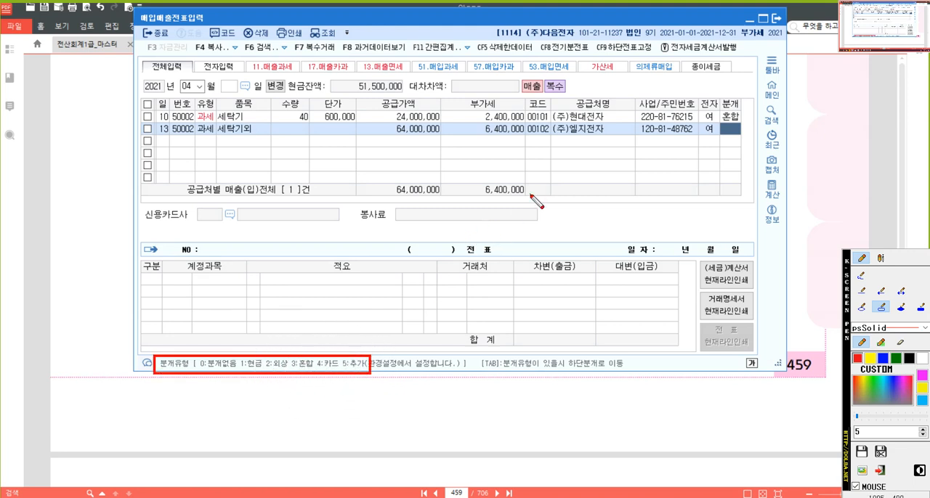
{"action": "key", "text": "Escape"}
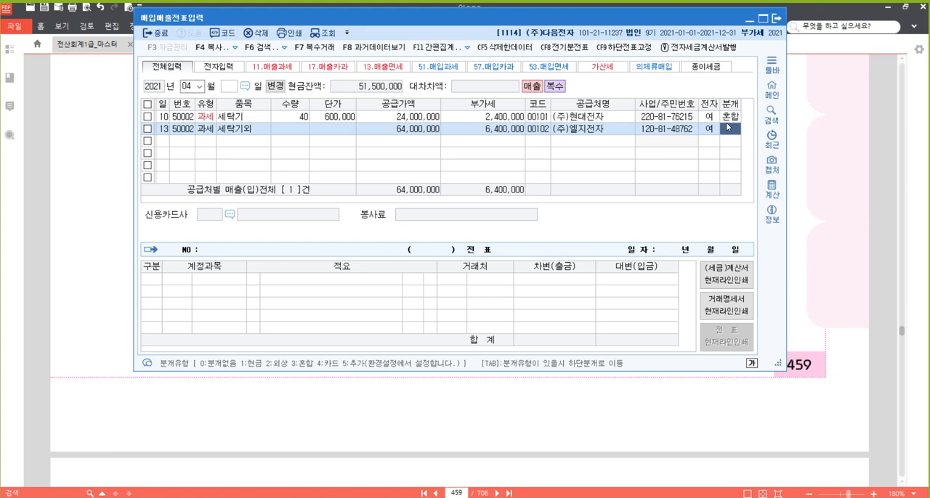
- Set the April 13 row's journal type (분개유형) to 2 (외상) and return to the voucher row
{"action": "key", "text": "2"}
{"action": "key", "text": "Return"}
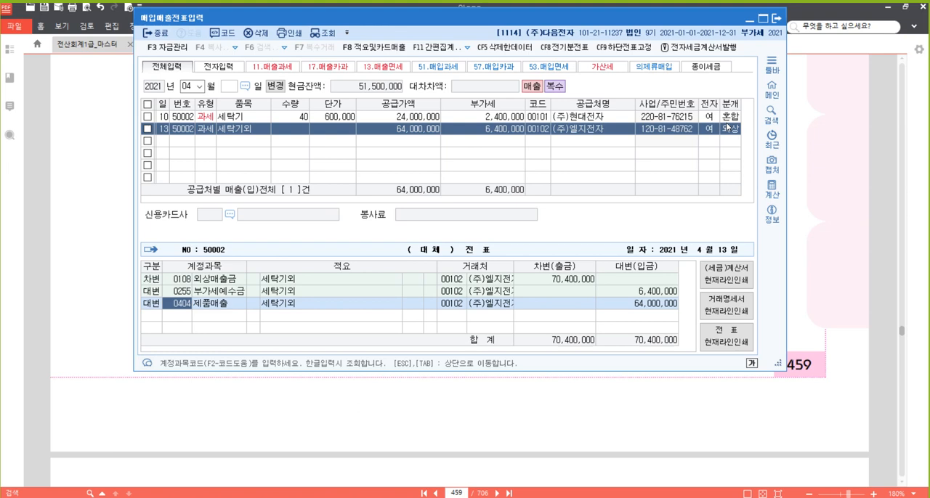
{"action": "key", "text": "Escape"}
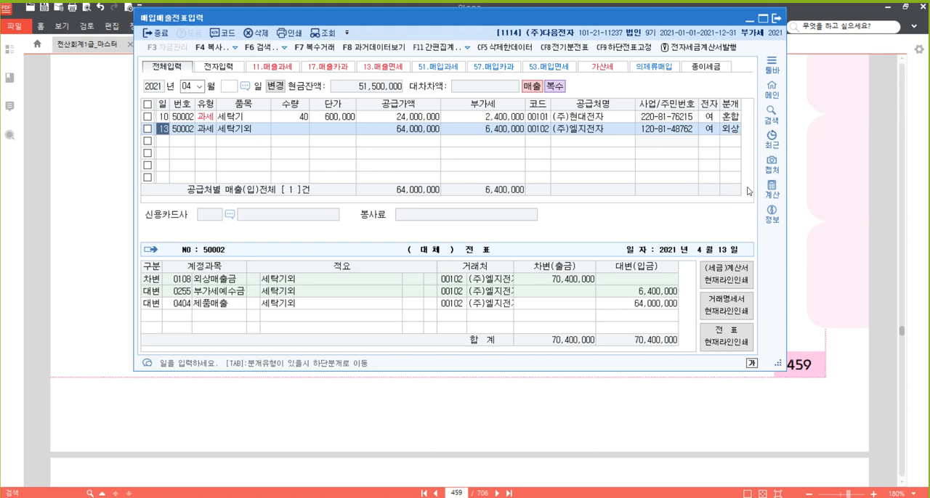
- Set the April 13 row's journal type (분개유형) to 3 (혼합)
{"action": "left_click", "coordinate": [734, 132]}
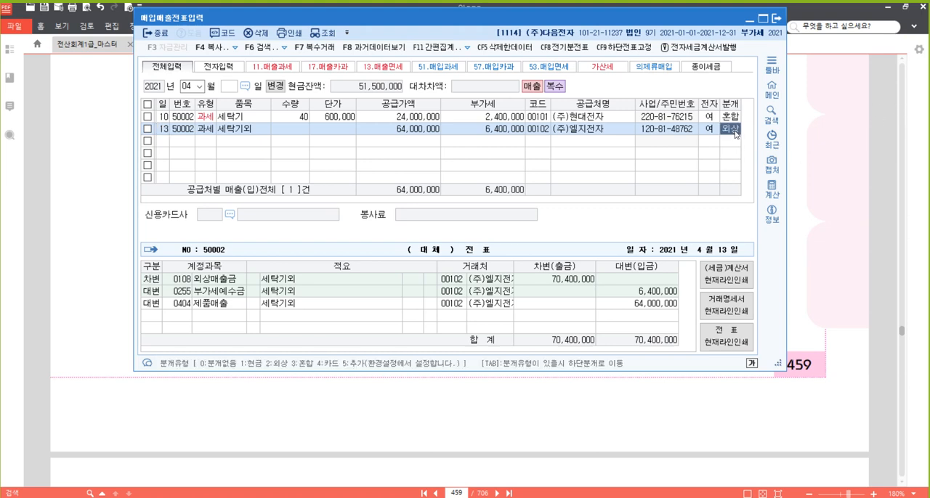
{"action": "key", "text": "3"}
{"action": "key", "text": "Return"}
- Add a debit (차변) line with account 108 (외상매출금) for 70,400,000 to the April 13 journal entry
{"action": "key", "text": "Return"}
{"action": "type", "text": "3"}
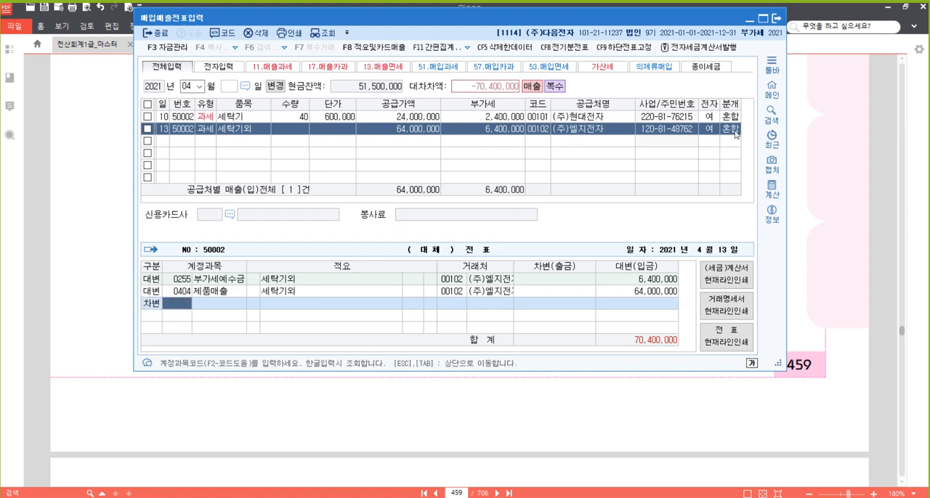
{"action": "type", "text": "108"}
{"action": "key", "text": "Return"}
{"action": "key", "text": "Return"}
{"action": "key", "text": "Up"}
{"action": "key", "text": "Left"}
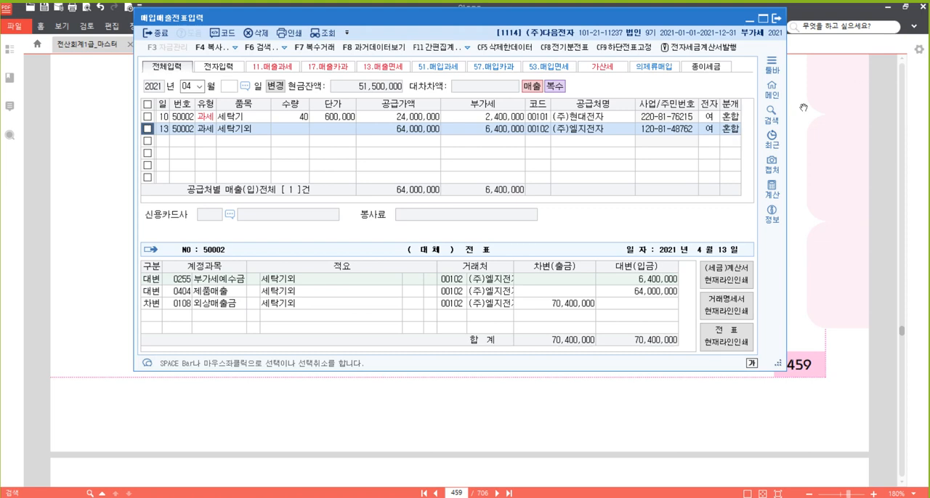
- Compare the journal type fields of the April 10 and April 13 rows, ending on the blank row below them
{"action": "left_click", "coordinate": [733, 132]}
{"action": "left_click", "coordinate": [733, 119]}
{"action": "left_click", "coordinate": [732, 132]}
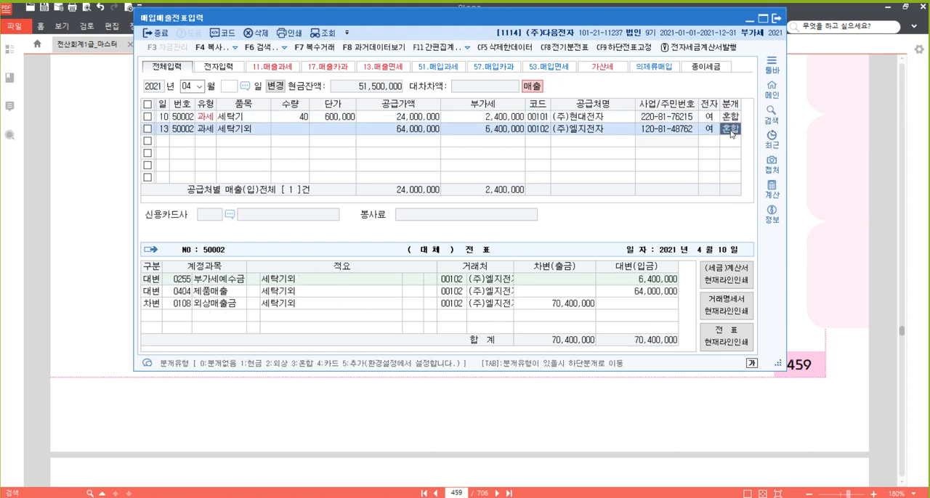
{"action": "left_click", "coordinate": [732, 121]}
{"action": "left_click", "coordinate": [730, 134]}
{"action": "left_click", "coordinate": [169, 144]}
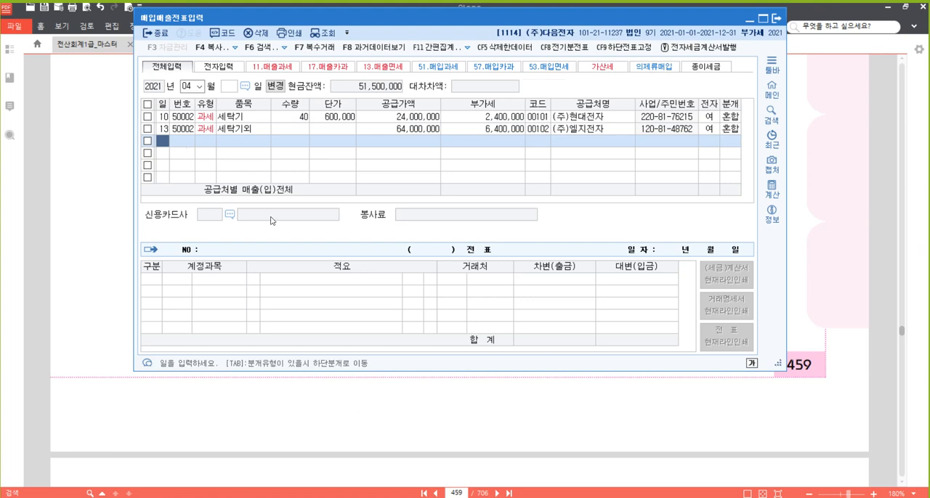
- Switch to the textbook in 알PDF and bring problem [3], the April 15 sale to 아남전자(주), into view on page 460
{"action": "left_click", "coordinate": [470, 407]}
{"action": "scroll", "coordinate": [511, 303], "scroll_direction": "down", "scroll_amount": 7}
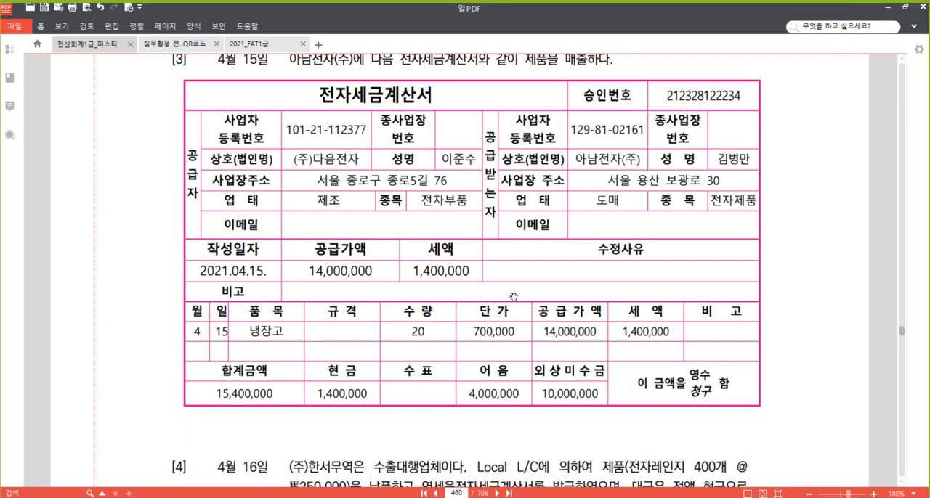
{"action": "scroll", "coordinate": [513, 299], "scroll_direction": "up", "scroll_amount": 2}
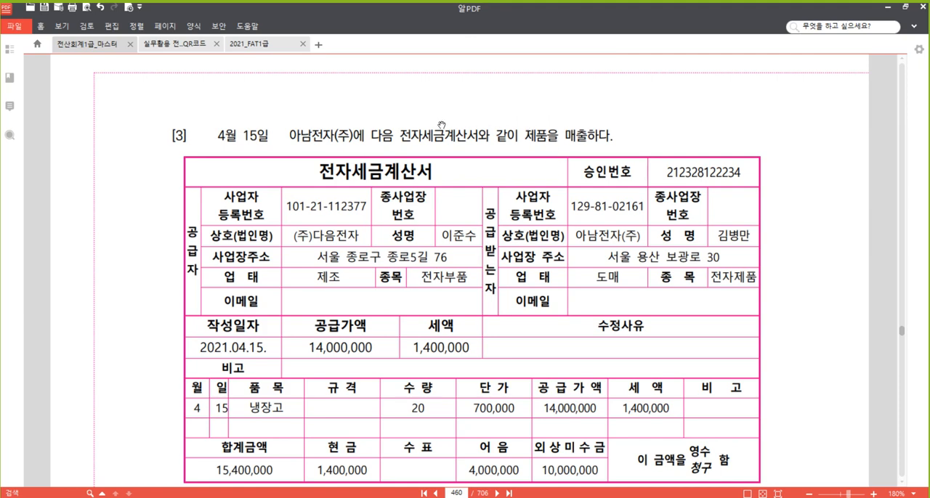
{"action": "left_click_drag", "start_coordinate": [395, 110], "coordinate": [390, 80]}
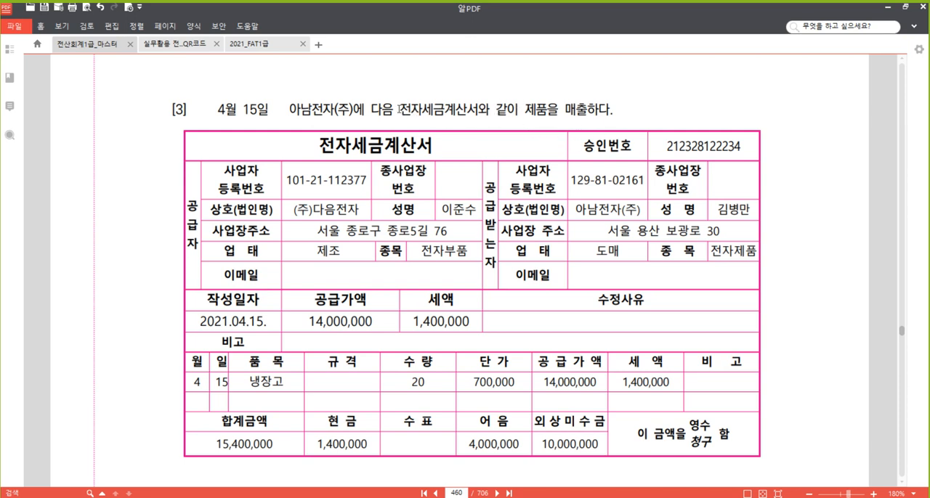
- Highlight the phrase "전자세금계산서와 같이 제품을 매출하다" in problem [3]
{"action": "left_click_drag", "start_coordinate": [400, 110], "coordinate": [605, 111]}
{"action": "right_click", "coordinate": [579, 111]}
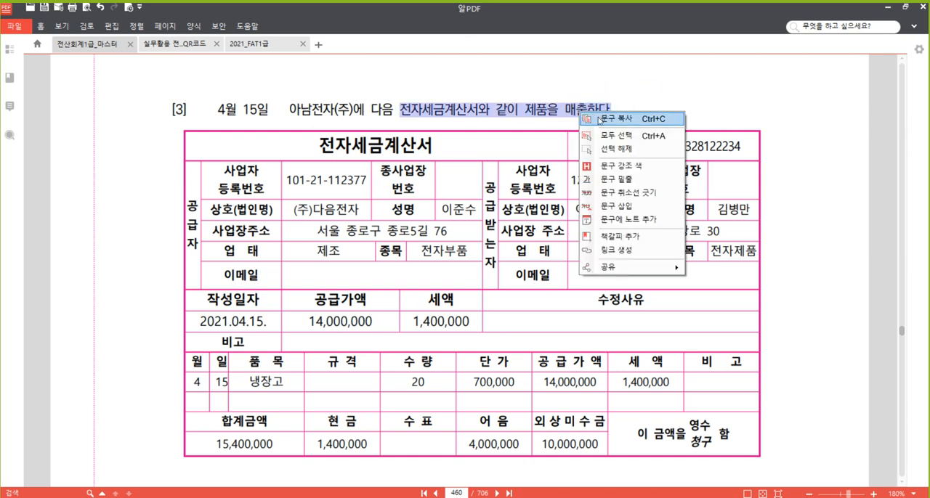
{"action": "left_click", "coordinate": [632, 166]}
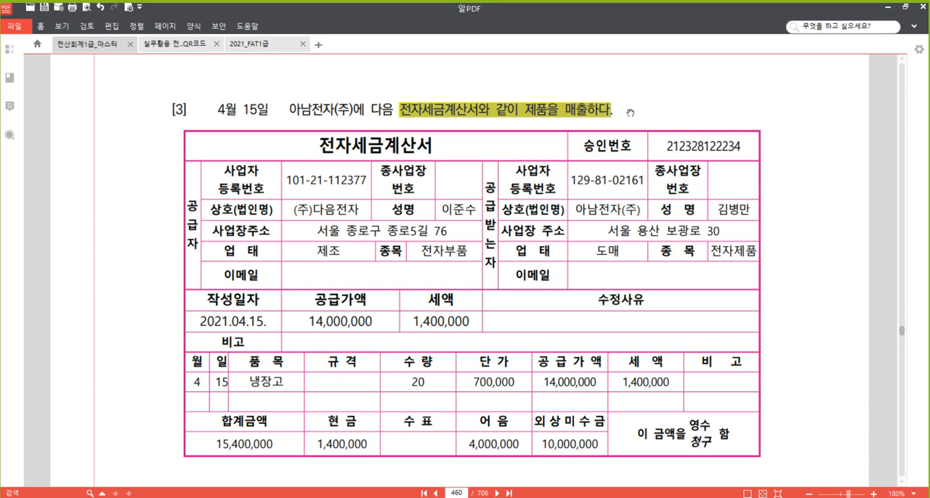
{"action": "left_click", "coordinate": [375, 106]}
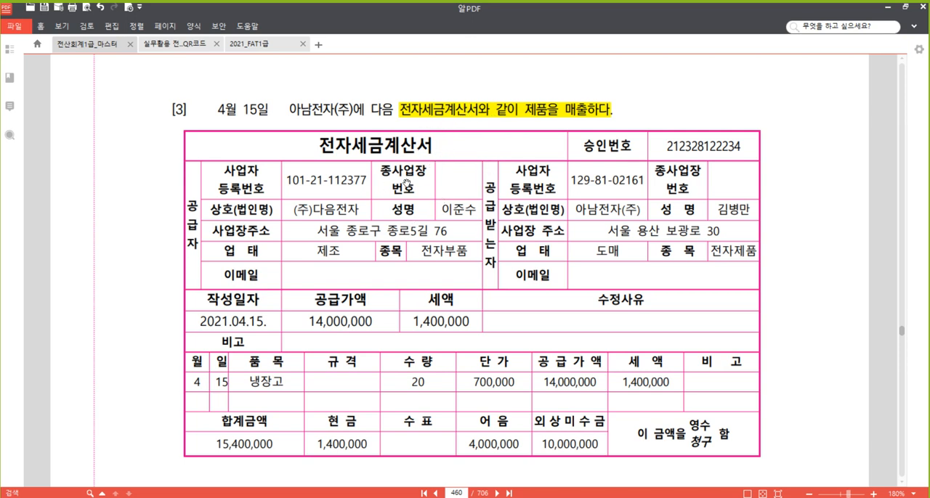
- Select the title text "전자세금계산서" at the head of the invoice in problem [3]
{"action": "left_click_drag", "start_coordinate": [318, 146], "coordinate": [433, 146]}
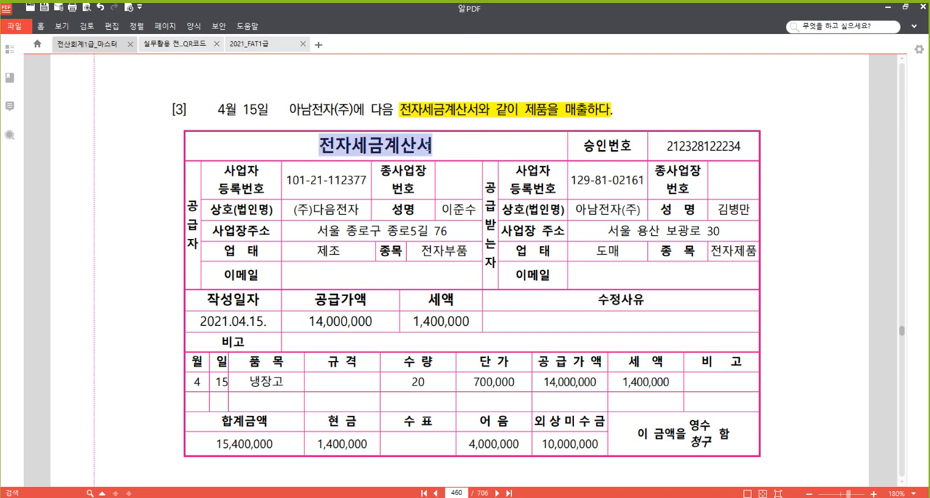
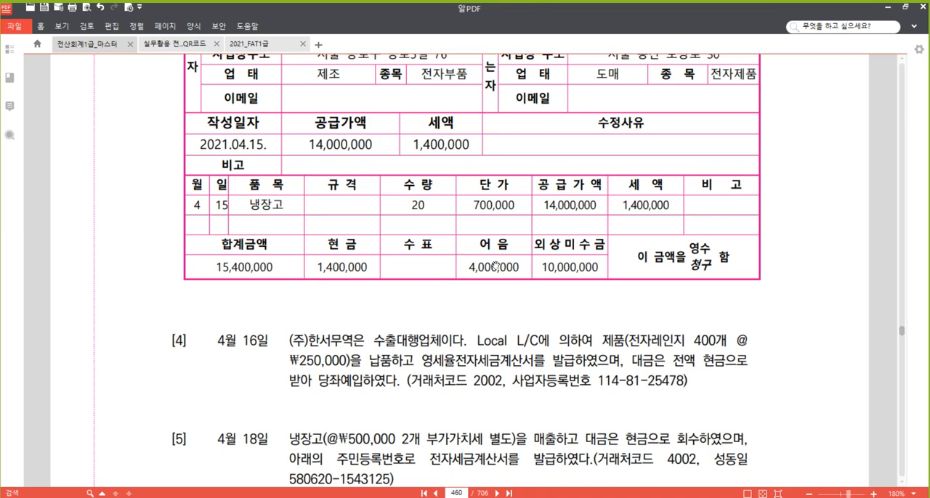
- Review the tax invoice in problem [3], from the supplier and buyer details down to the payment breakdown
{"action": "left_click_drag", "start_coordinate": [492, 278], "coordinate": [495, 405]}
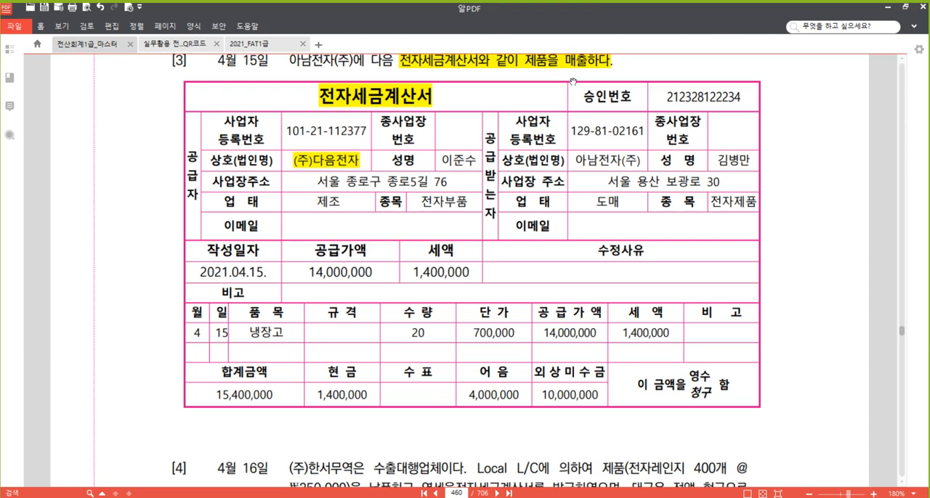
{"action": "left_click_drag", "start_coordinate": [568, 93], "coordinate": [566, 108]}
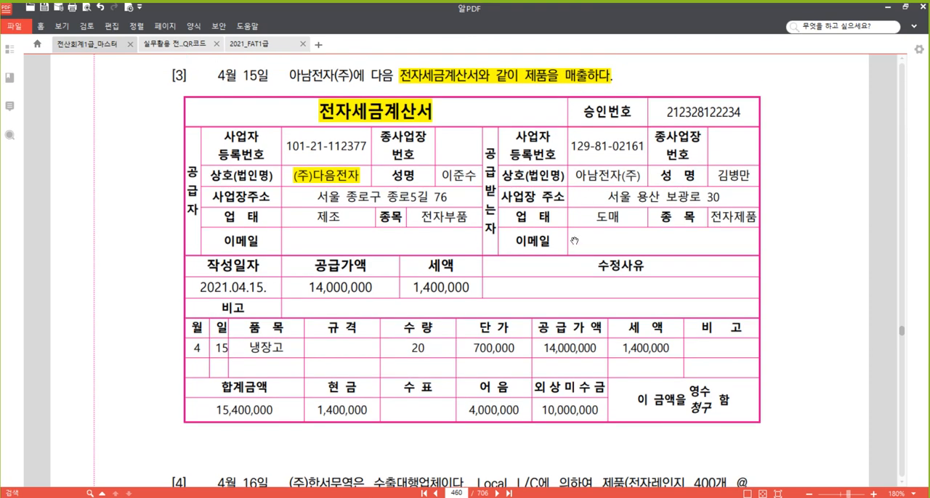
{"action": "scroll", "coordinate": [569, 278], "scroll_direction": "down", "scroll_amount": 3}
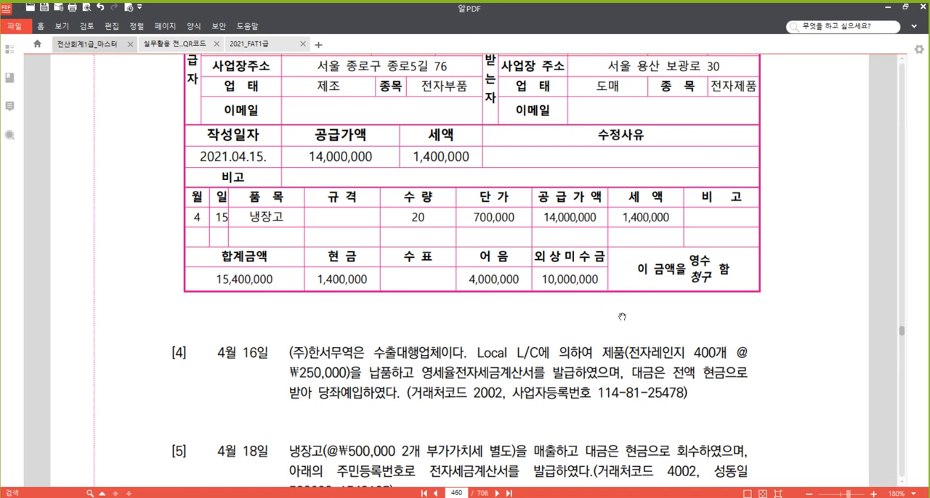
{"action": "scroll", "coordinate": [543, 198], "scroll_direction": "up", "scroll_amount": 1}
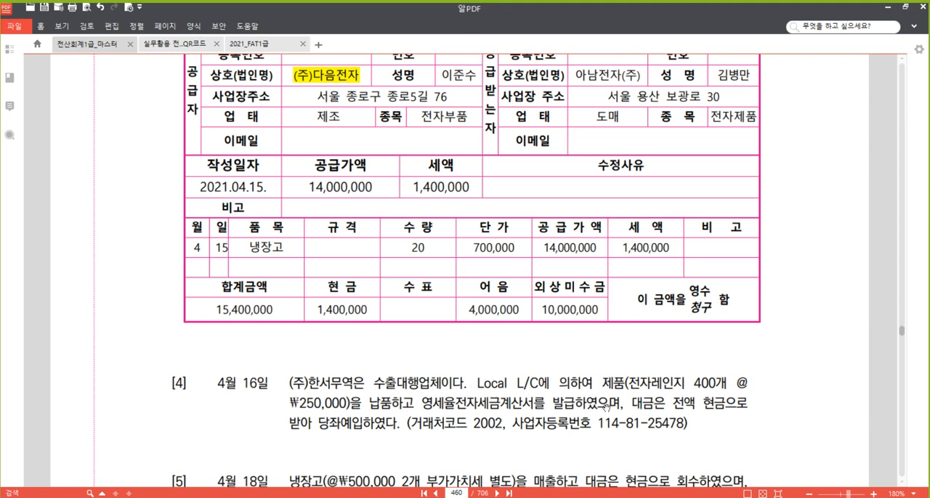
{"action": "scroll", "coordinate": [603, 381], "scroll_direction": "down", "scroll_amount": 1}
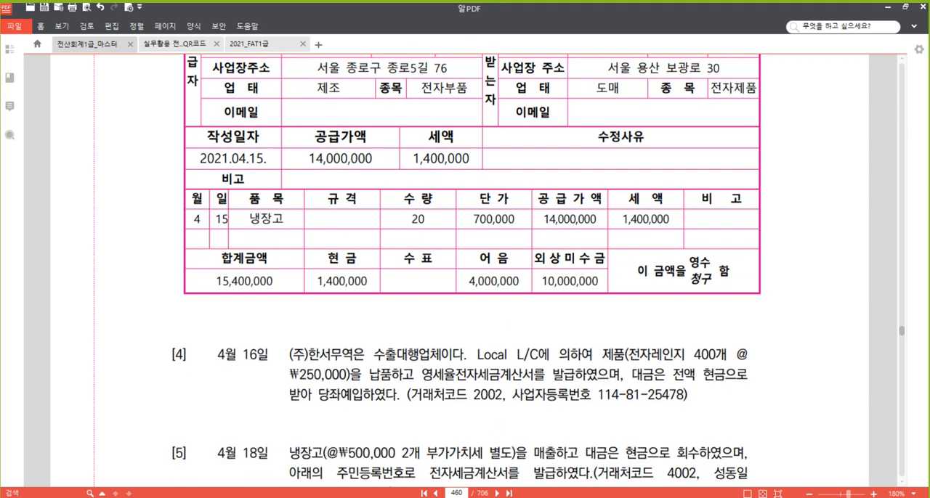
- Switch to the 매입매출전표입력 window and start a row for day 15 with VAT type 11 (과세)
{"action": "mouse_move", "coordinate": [311, 497]}
{"action": "left_click", "coordinate": [310, 458]}
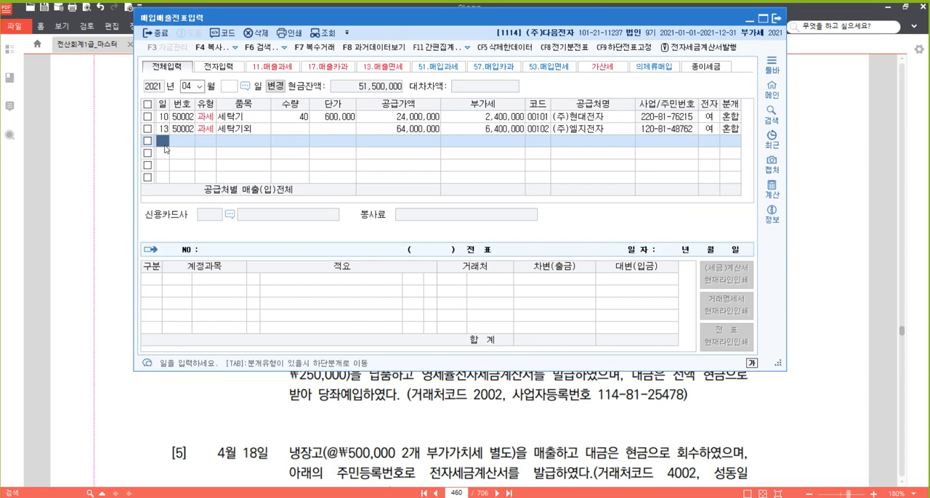
{"action": "type", "text": "15"}
{"action": "key", "text": "Return"}
{"action": "type", "text": "11"}
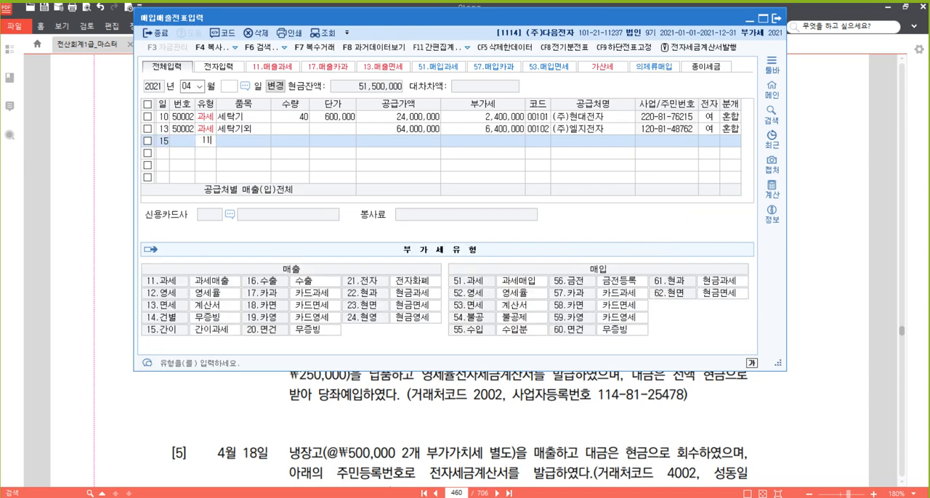
{"action": "key", "text": "Return"}
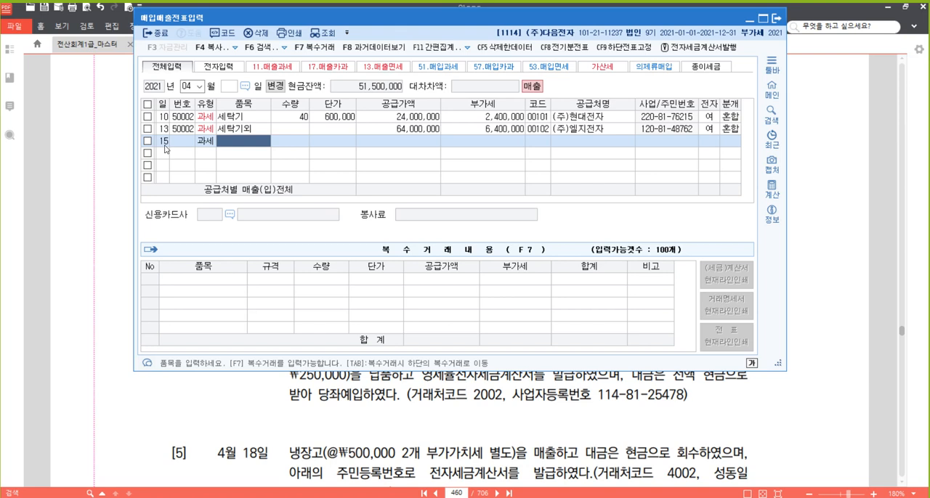
- Enter the item 냉장고 with quantity 20 and unit price 700,000, accepting the calculated supply amount and VAT
{"action": "type", "text": "냉장"}
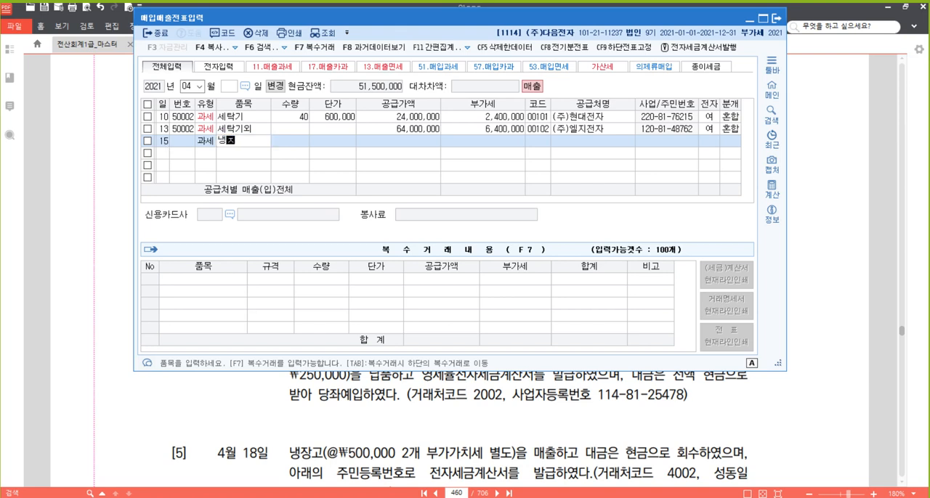
{"action": "type", "text": "고"}
{"action": "key", "text": "Return"}
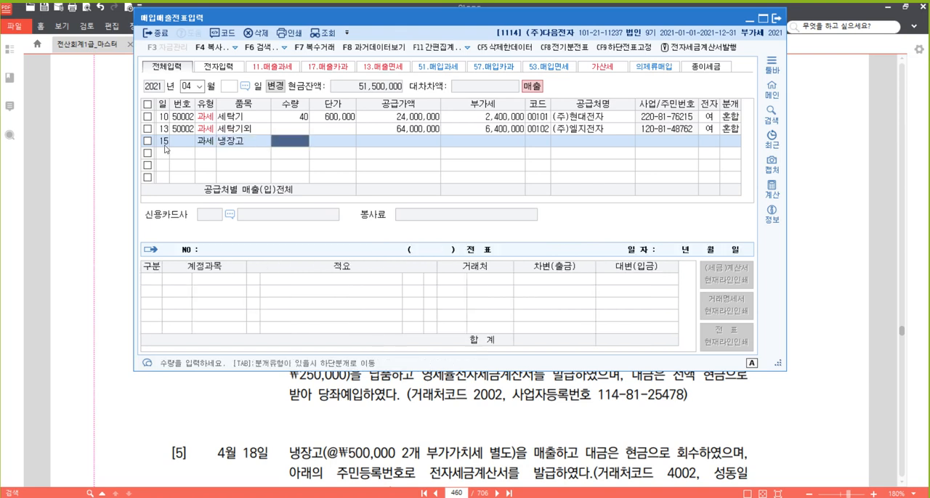
{"action": "type", "text": "20"}
{"action": "key", "text": "Return"}
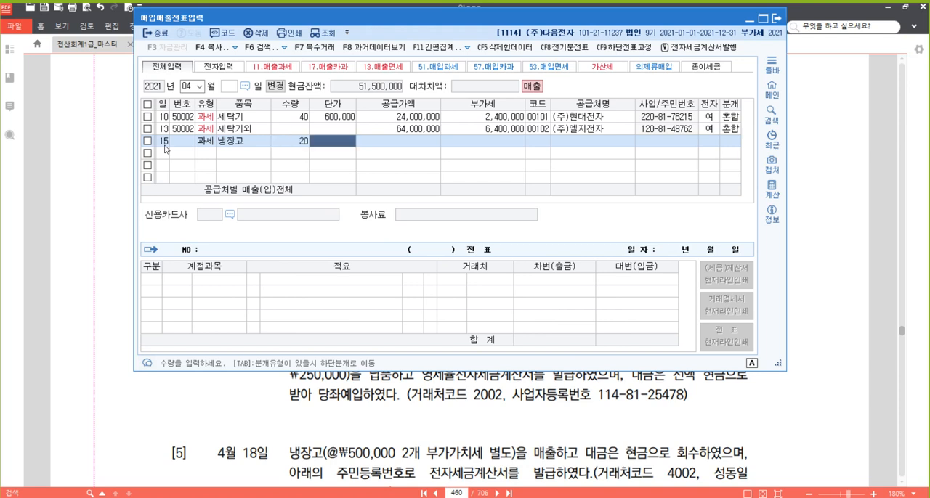
{"action": "type", "text": "700000"}
{"action": "key", "text": "Return"}
{"action": "key", "text": "Return"}
{"action": "key", "text": "Return"}
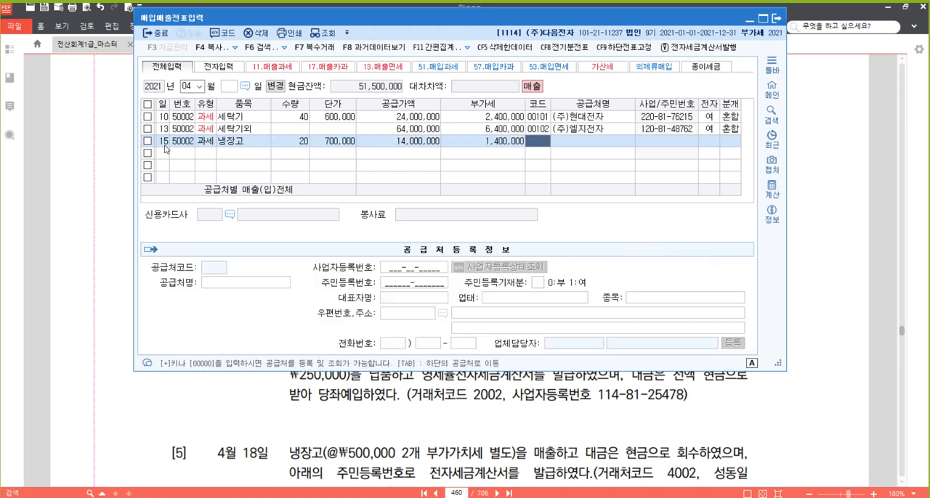
- Set the trading partner of the April 15 row to 아남전자(주), looking it up with 아남
{"action": "type", "text": "아남"}
{"action": "key", "text": "Return"}
{"action": "key", "text": "Return"}
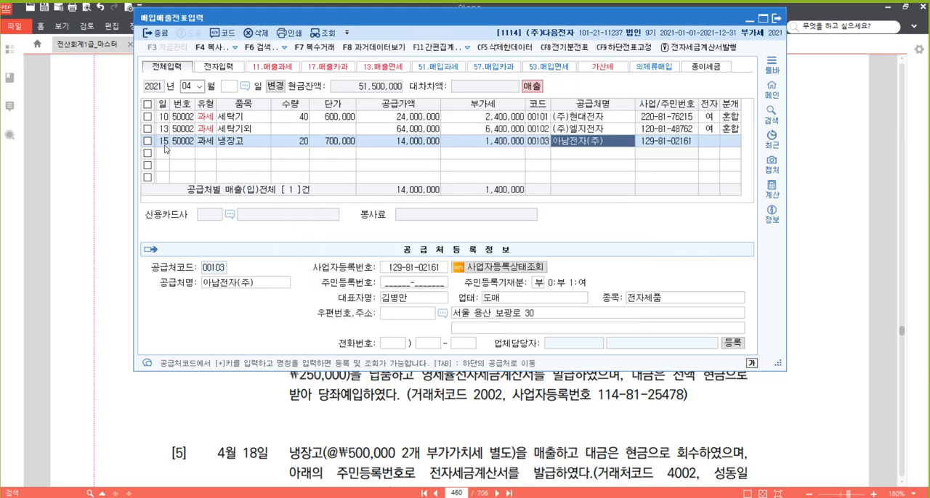
{"action": "key", "text": "Return"}
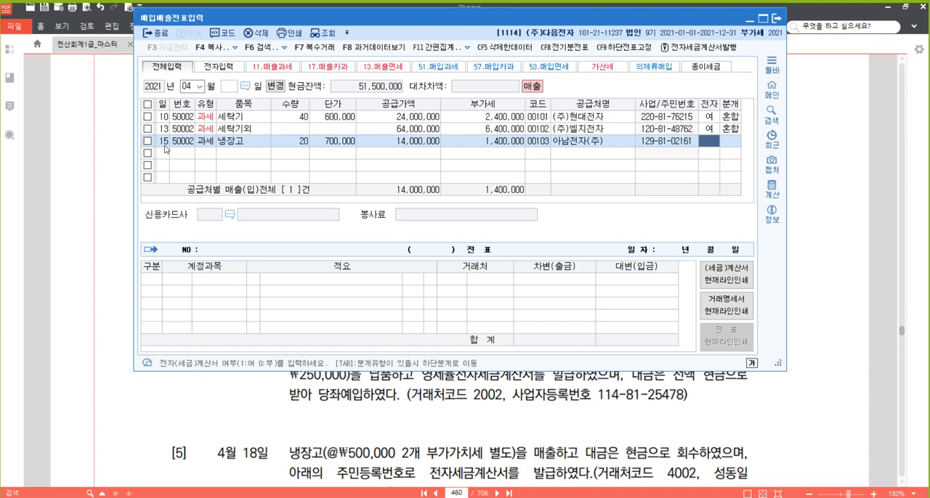
- Mark the April 15 sale as an electronic invoice (1: 여) and set its journal type to 3 (혼합)
{"action": "type", "text": "1"}
{"action": "key", "text": "Return"}
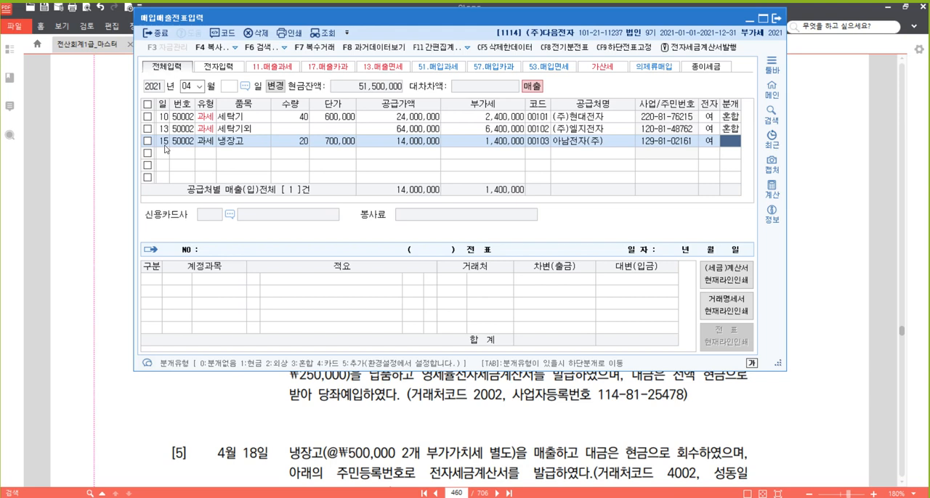
{"action": "type", "text": "3"}
{"action": "key", "text": "Return"}
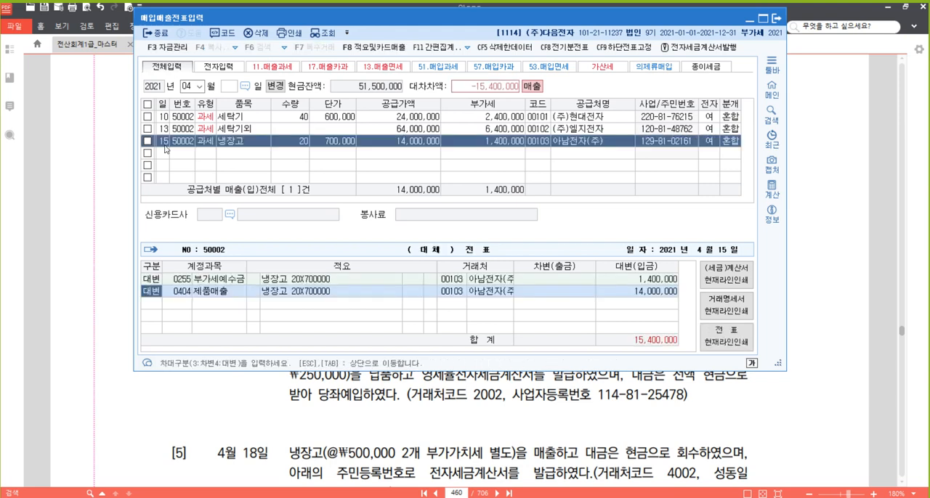
- Keep the 제품매출 credit line and add a debit line for account 101 (현금) of 1,400,000
{"action": "key", "text": "Return"}
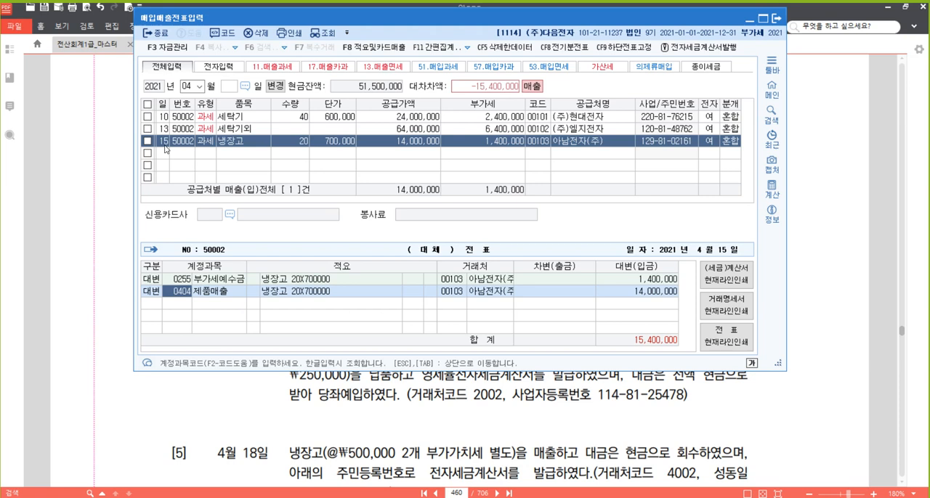
{"action": "key", "text": "Return"}
{"action": "key", "text": "Return"}
{"action": "key", "text": "Return"}
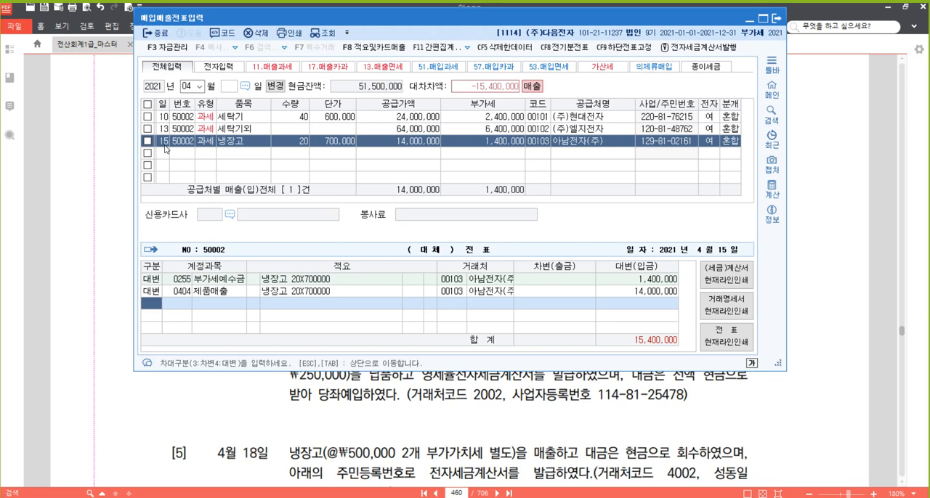
{"action": "key", "text": "3"}
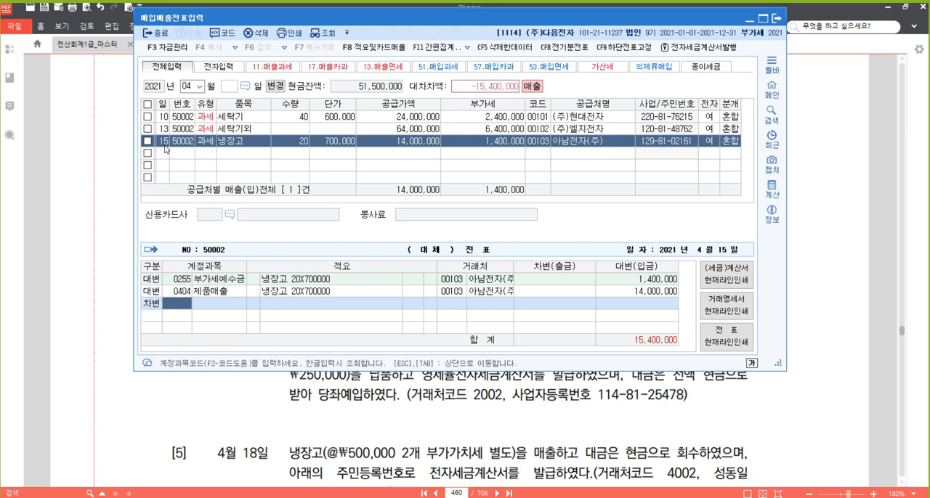
{"action": "type", "text": "101"}
{"action": "key", "text": "Return"}
{"action": "type", "text": "1,40"}
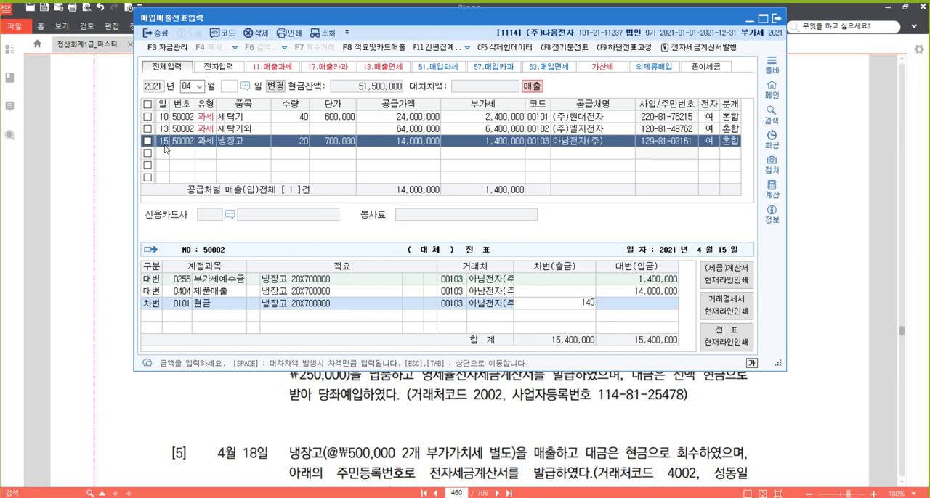
{"action": "type", "text": "0,000"}
{"action": "key", "text": "Return"}
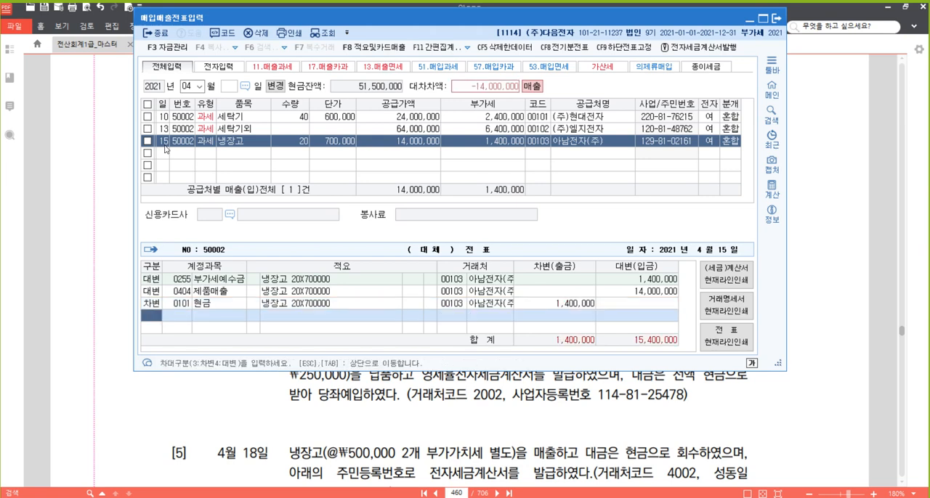
- Add a debit line for account 110 (받을어음) of 4,000,000
{"action": "key", "text": "3"}
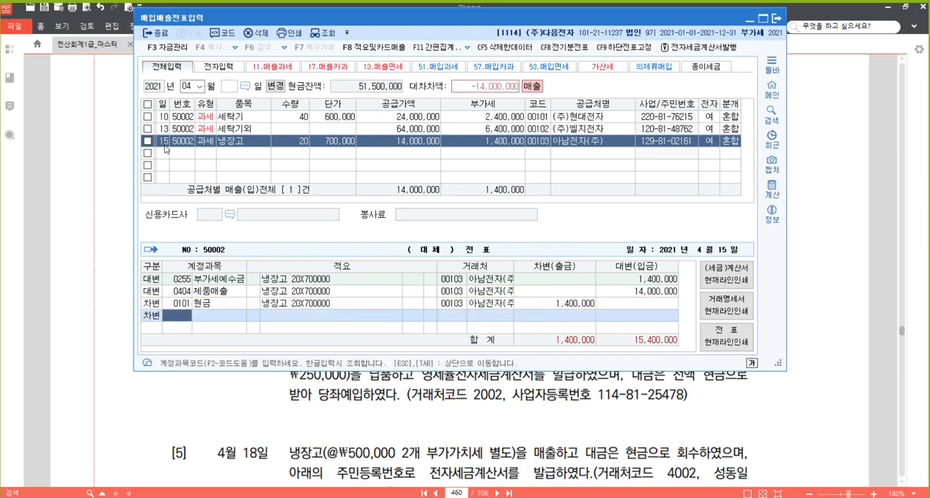
{"action": "type", "text": "110"}
{"action": "key", "text": "Return"}
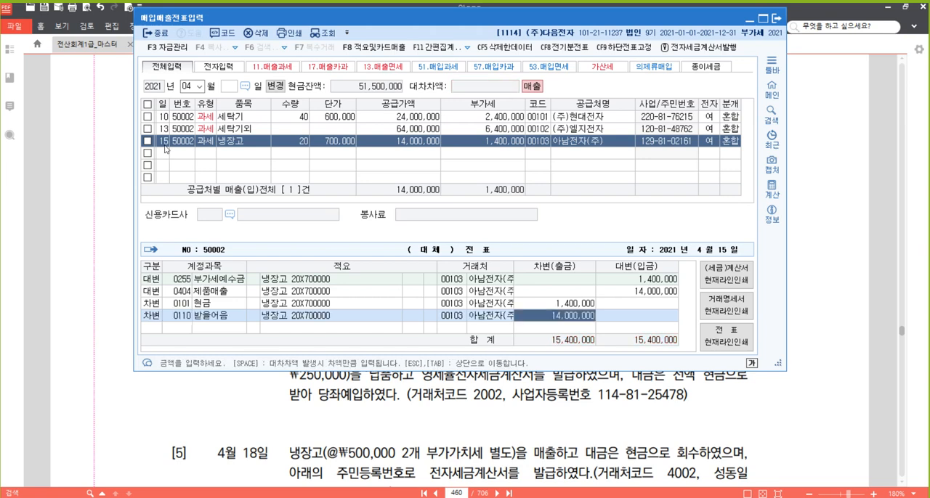
{"action": "type", "text": "4000000"}
{"action": "key", "text": "Return"}
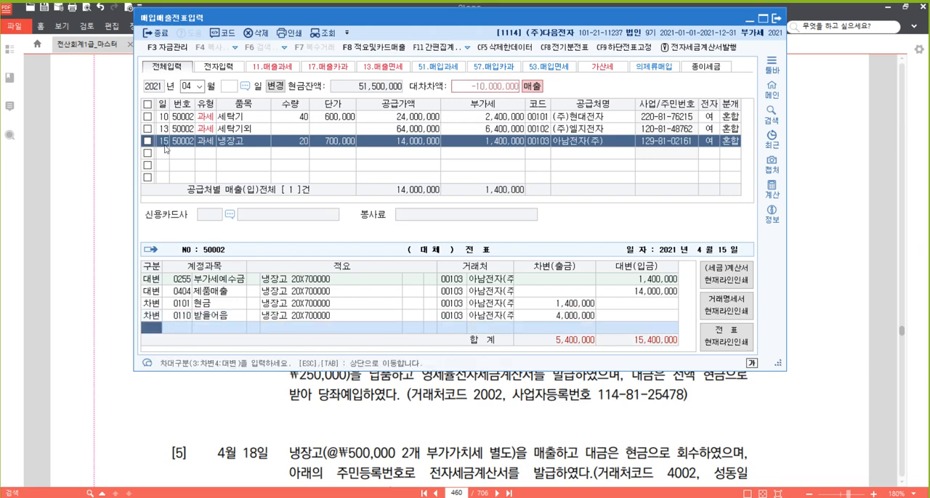
- Add a debit line for account 108 (외상매출금) with the remaining 10,000,000 and return to the April 15 row
{"action": "type", "text": "3108"}
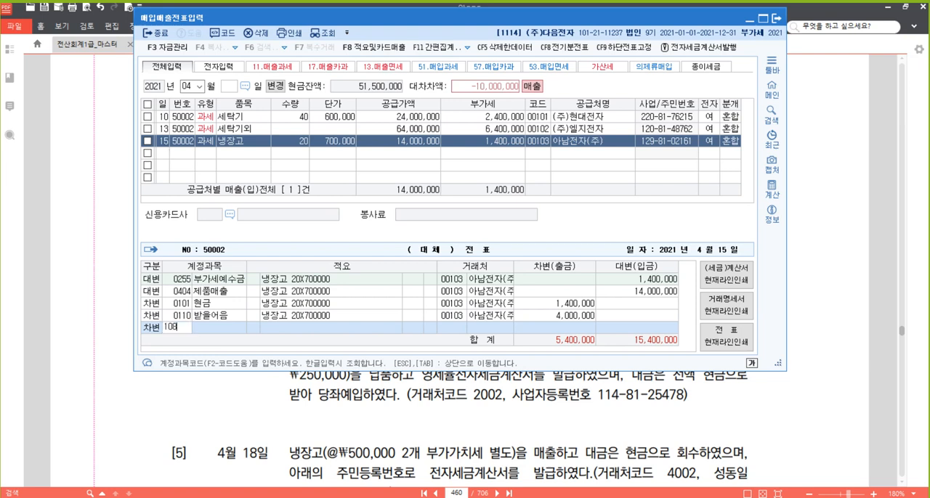
{"action": "key", "text": "Return"}
{"action": "left_click", "coordinate": [165, 144]}
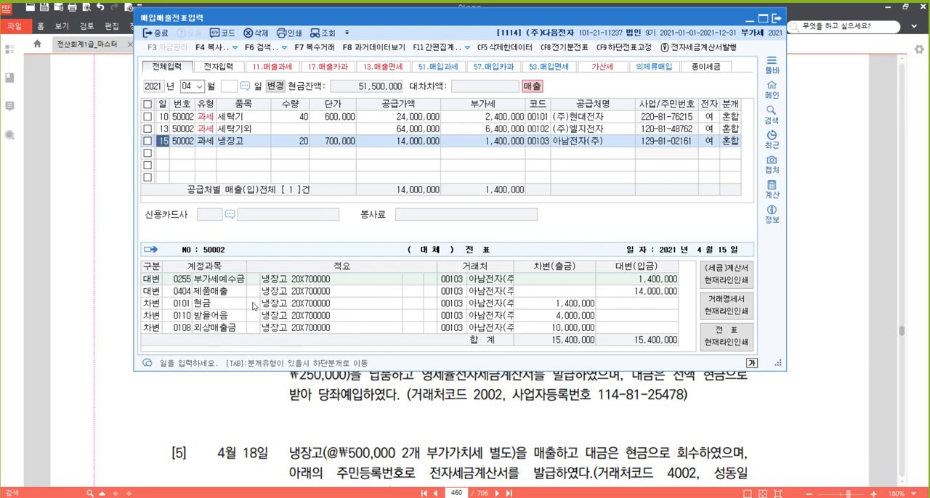
- Switch to the textbook in 알PDF and highlight the phrase "Local L/C에 의하여" in problem [4]
{"action": "left_click", "coordinate": [489, 422]}
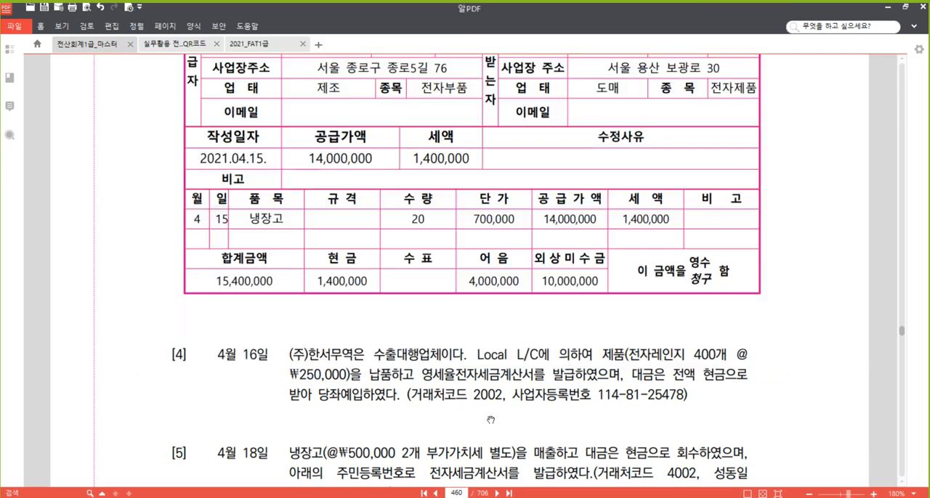
{"action": "scroll", "coordinate": [439, 285], "scroll_direction": "down", "scroll_amount": 5}
{"action": "scroll", "coordinate": [439, 284], "scroll_direction": "down", "scroll_amount": 3}
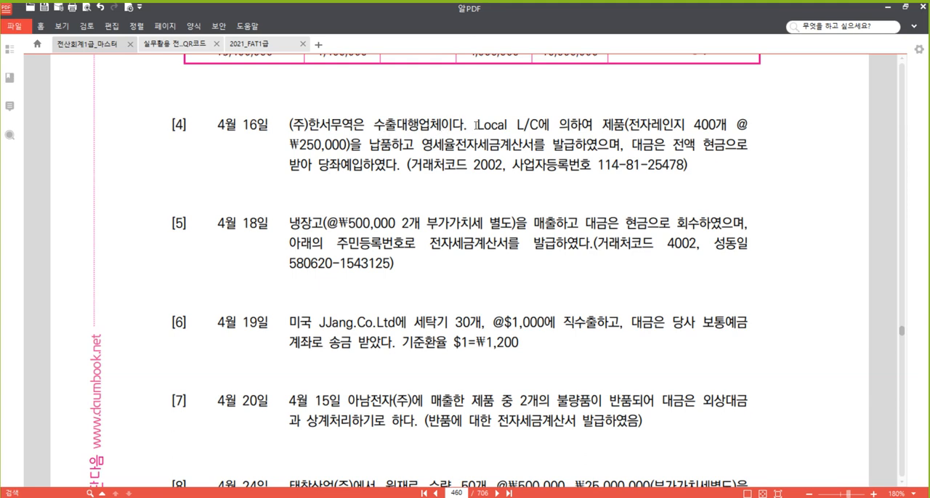
{"action": "left_click_drag", "start_coordinate": [475, 125], "coordinate": [591, 125]}
{"action": "right_click", "coordinate": [587, 125]}
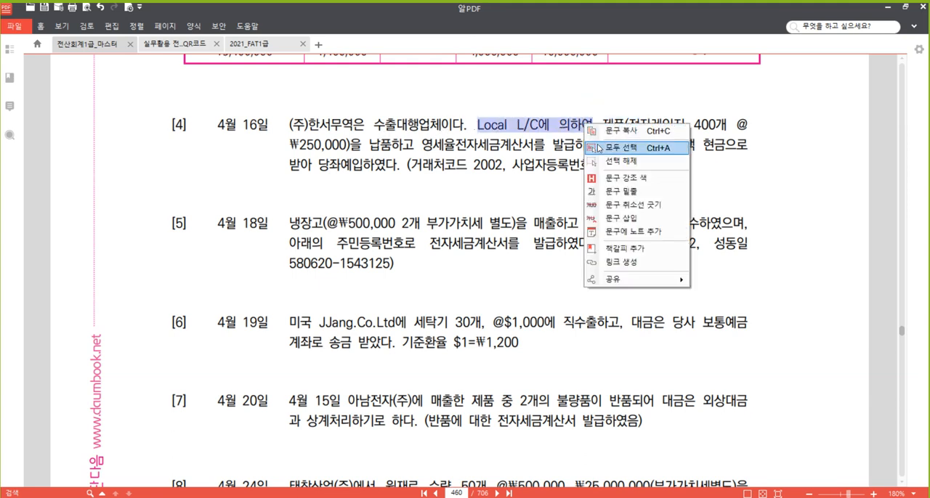
{"action": "left_click", "coordinate": [604, 177]}
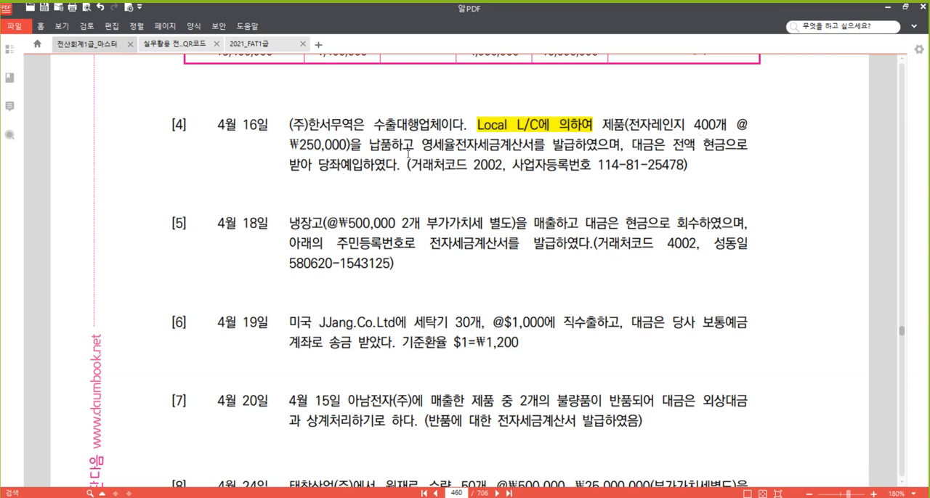
- Highlight the phrase "영세율전자세금계산서를 발급하였으며" in problem [4]
{"action": "left_click_drag", "start_coordinate": [423, 145], "coordinate": [598, 145]}
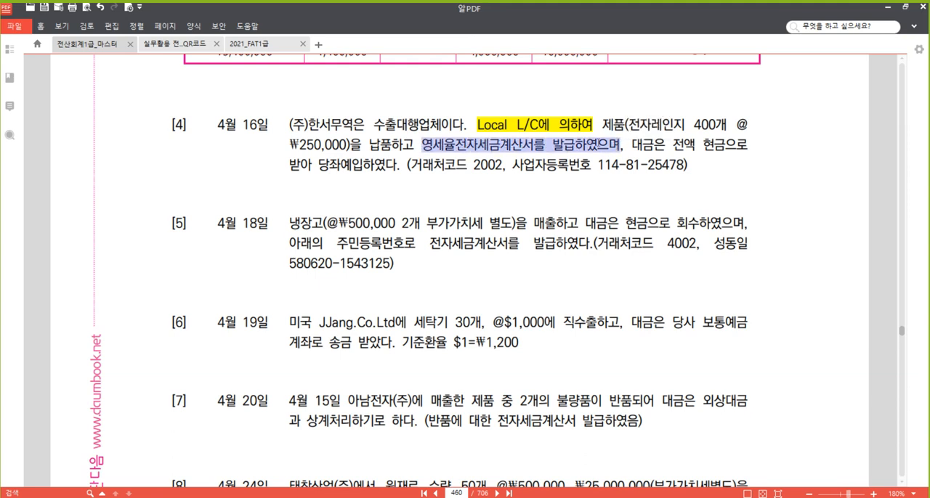
{"action": "right_click", "coordinate": [597, 144]}
{"action": "left_click", "coordinate": [643, 196]}
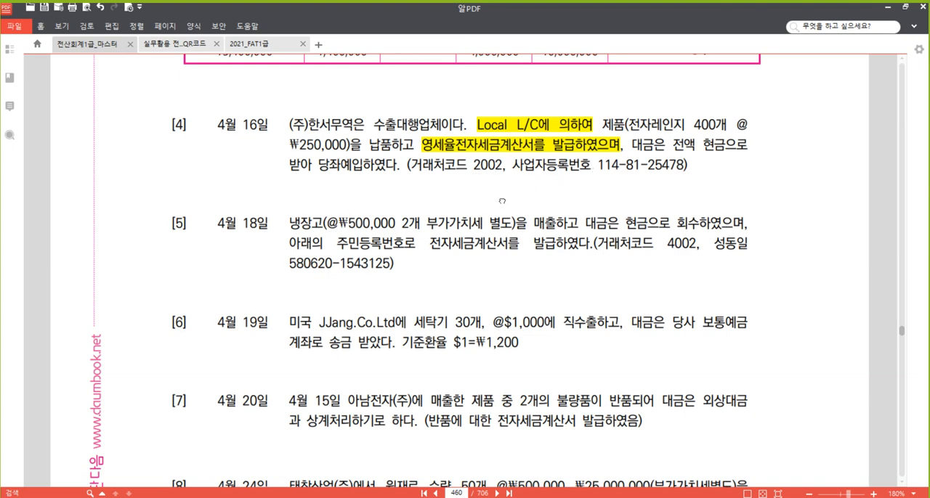
- Switch to 매입매출전표입력 and start an April 16 row with transaction type 12 (영세)
{"action": "scroll", "coordinate": [501, 200], "scroll_direction": "down", "scroll_amount": 1}
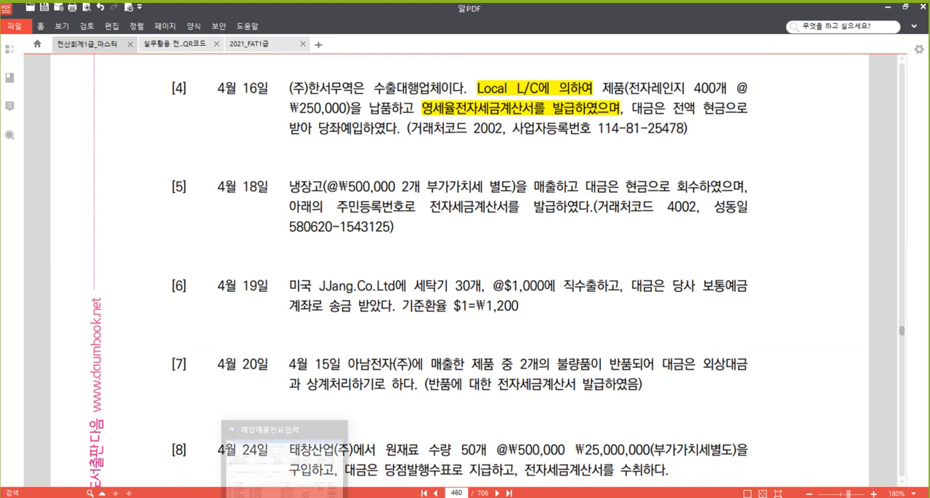
{"action": "left_click", "coordinate": [276, 460]}
{"action": "left_click", "coordinate": [167, 154]}
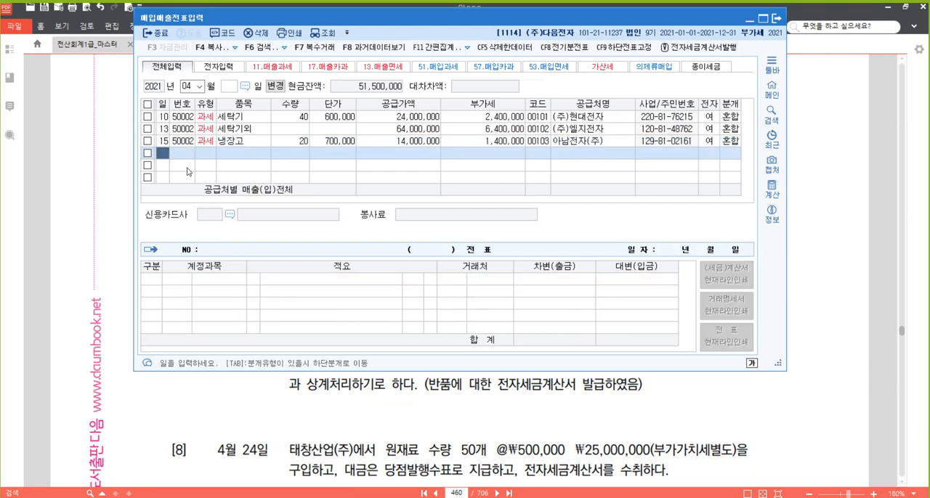
{"action": "type", "text": "16"}
{"action": "key", "text": "Return"}
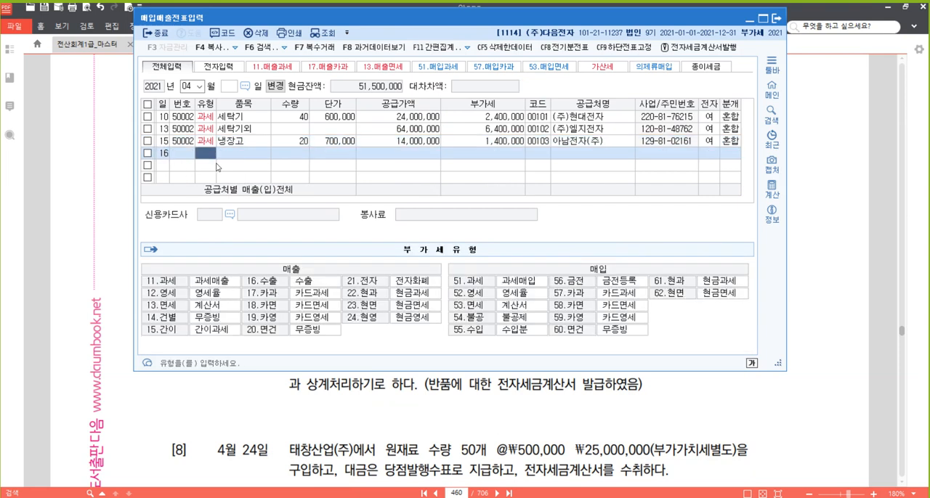
{"action": "type", "text": "12"}
{"action": "key", "text": "Return"}
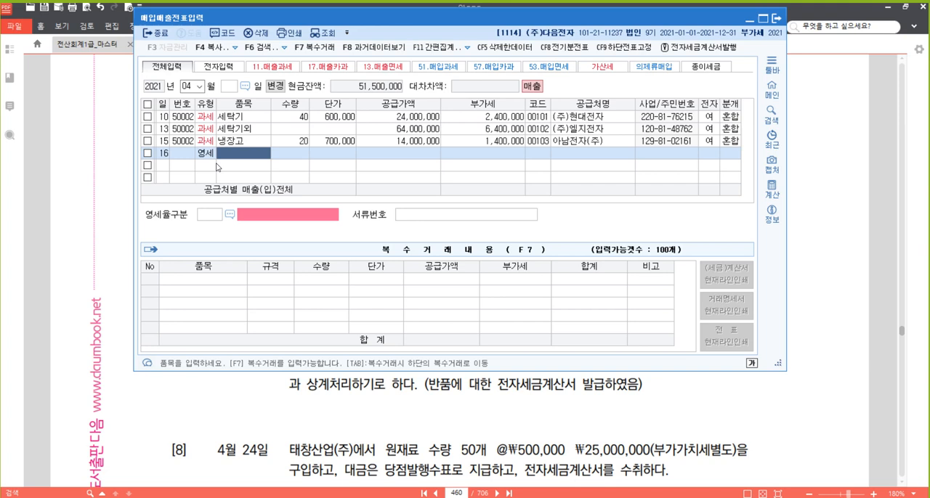
- Enter the item 전자레인지 in the April 16 row with quantity 400 and unit price 250,000, accepting the calculated supply amount
{"action": "type", "text": "전자레인지"}
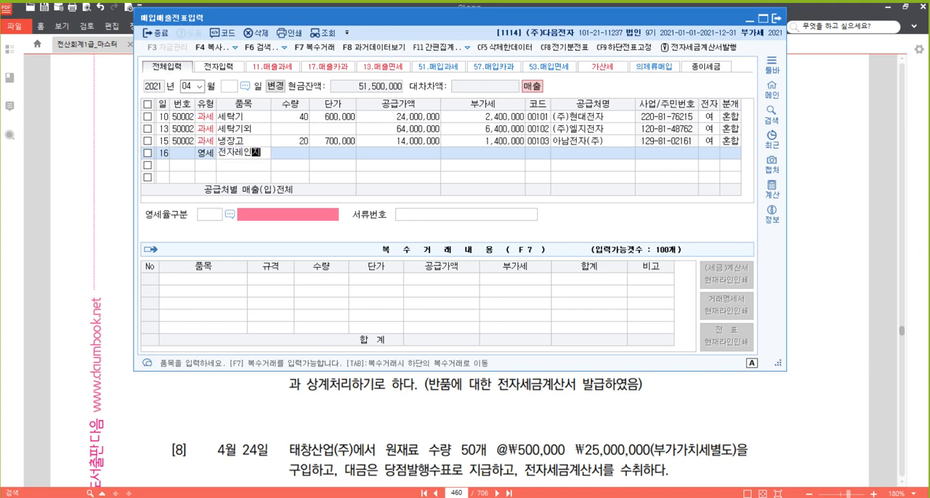
{"action": "key", "text": "Return"}
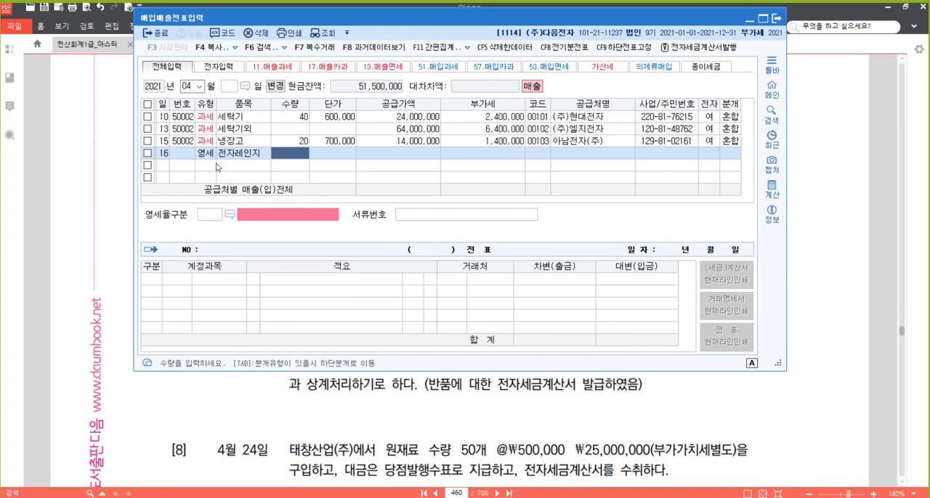
{"action": "type", "text": "400"}
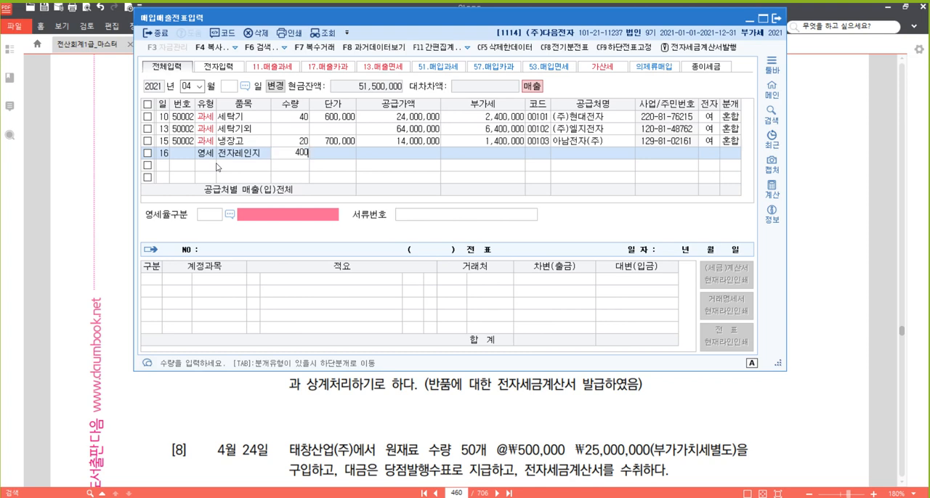
{"action": "key", "text": "Return"}
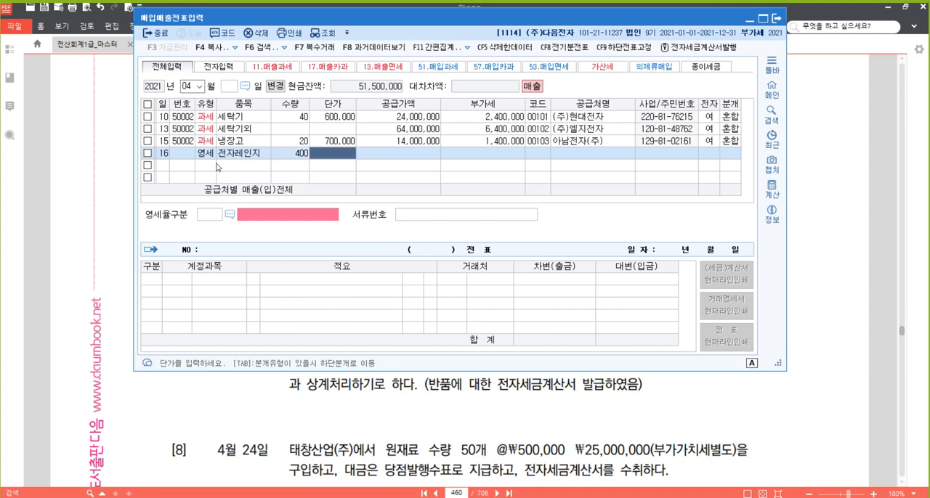
{"action": "type", "text": "2500000"}
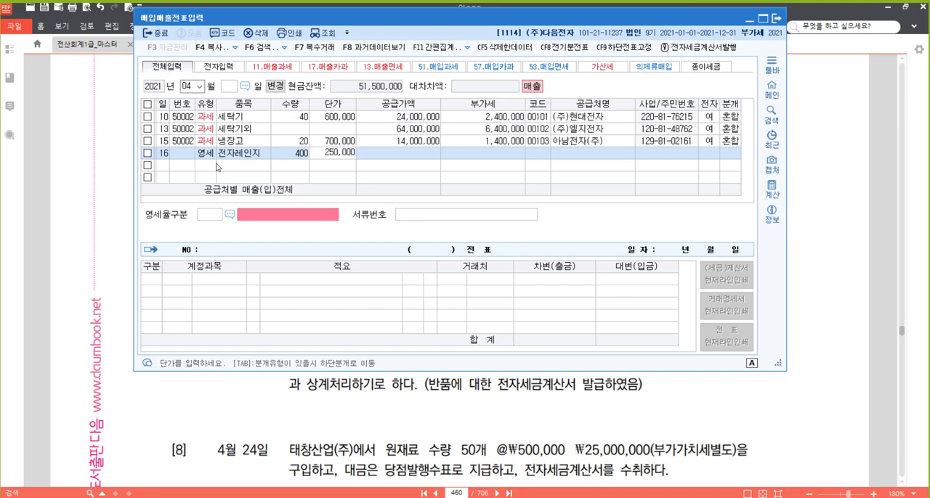
{"action": "key", "text": "Return"}
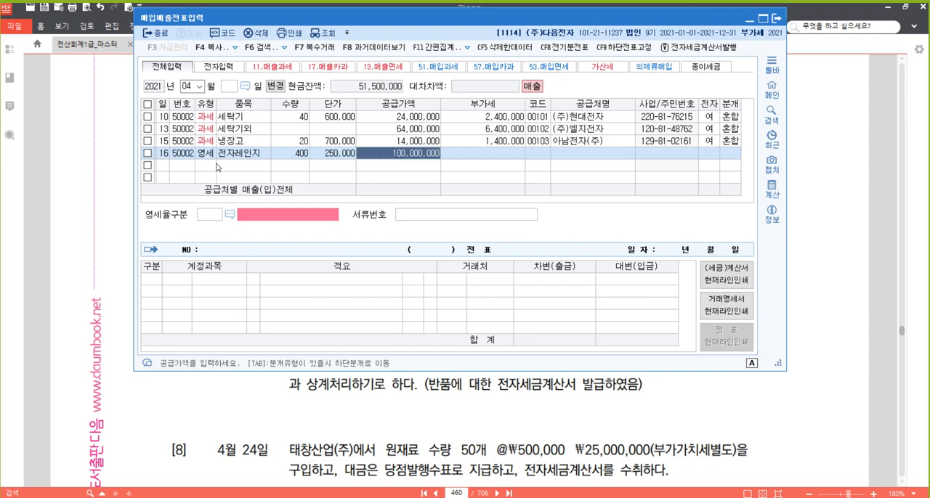
{"action": "key", "text": "Return"}
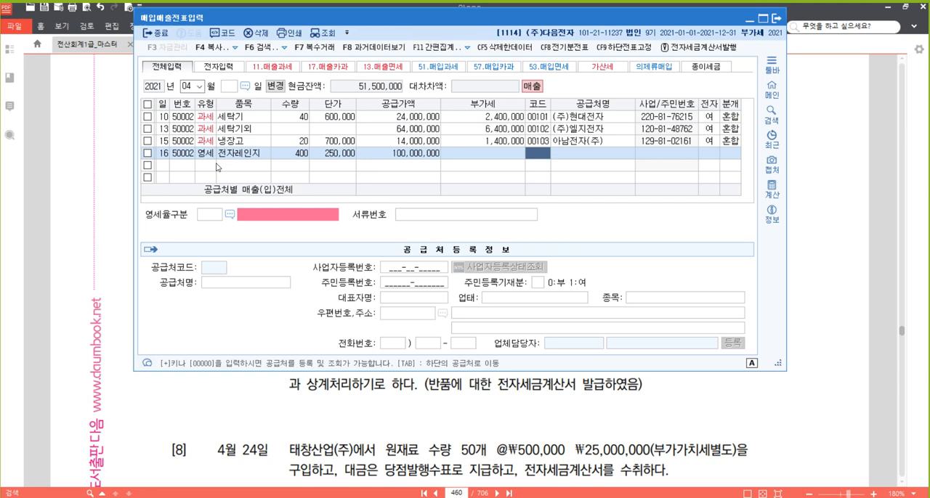
- Register (주)한서무역 as a new trading partner with code 02002 and open its registration details for editing
{"action": "key", "text": "plus"}
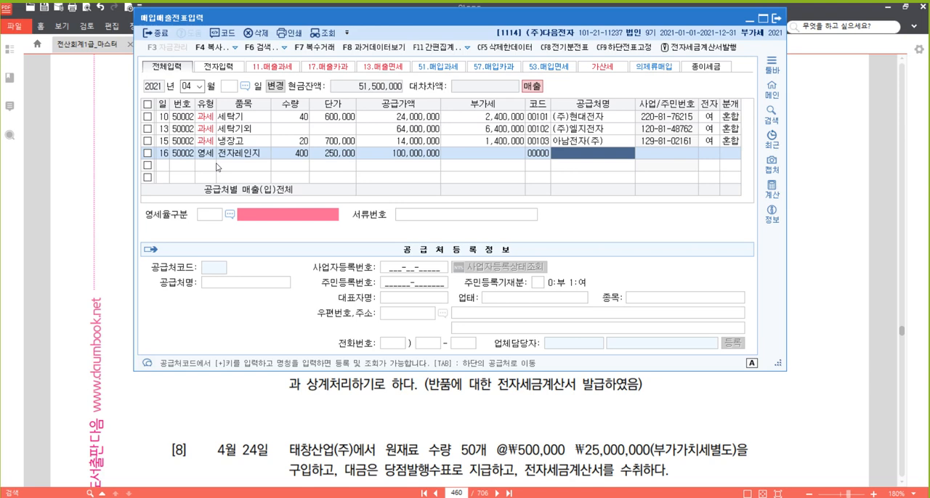
{"action": "type", "text": "("}
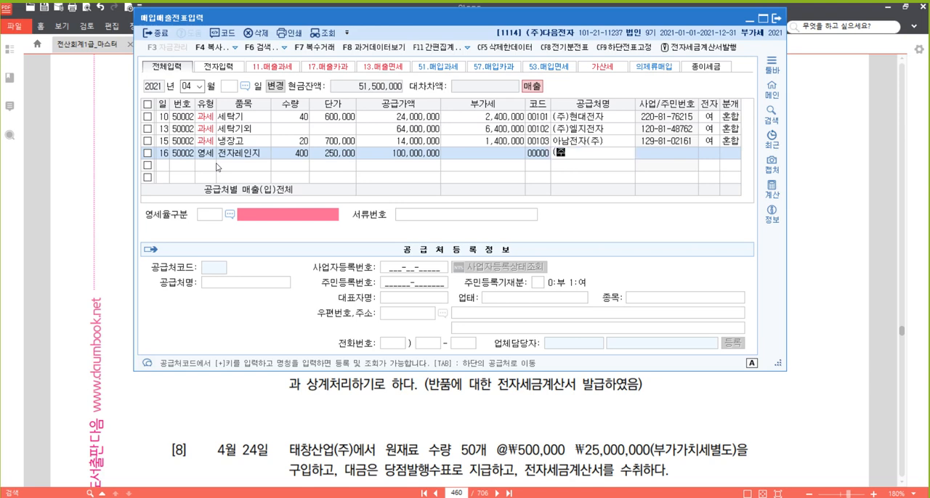
{"action": "type", "text": "주)종서무역"}
{"action": "key", "text": "Return"}
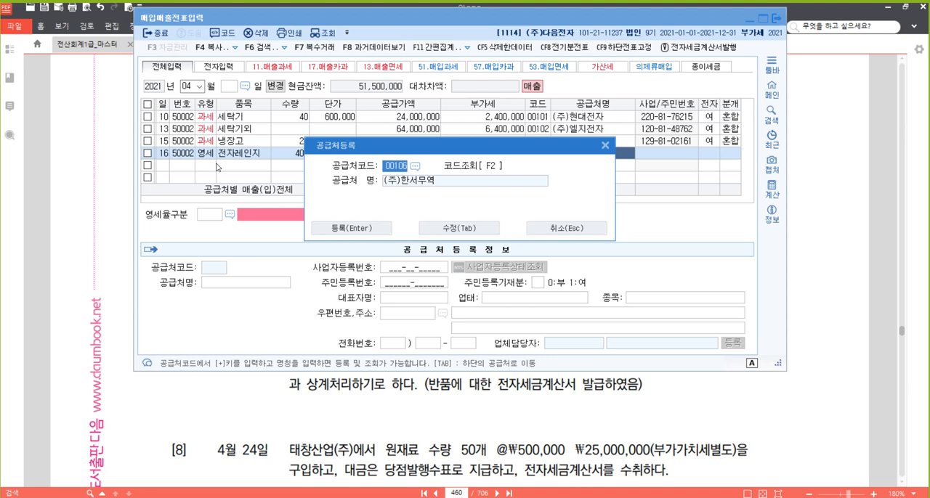
{"action": "type", "text": "02002"}
{"action": "key", "text": "Tab"}
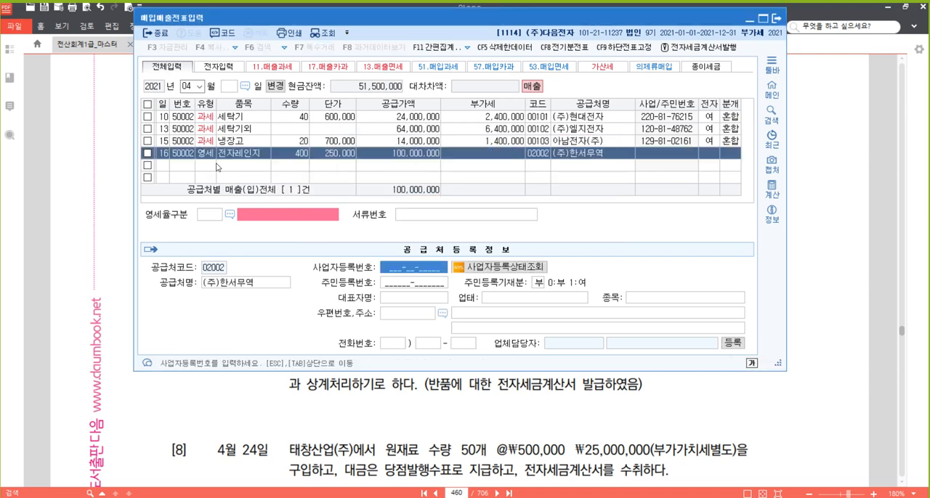
- Enter the business registration number of (주)한서무역, leave its other details blank and return to the April 16 row
{"action": "type", "text": "11"}
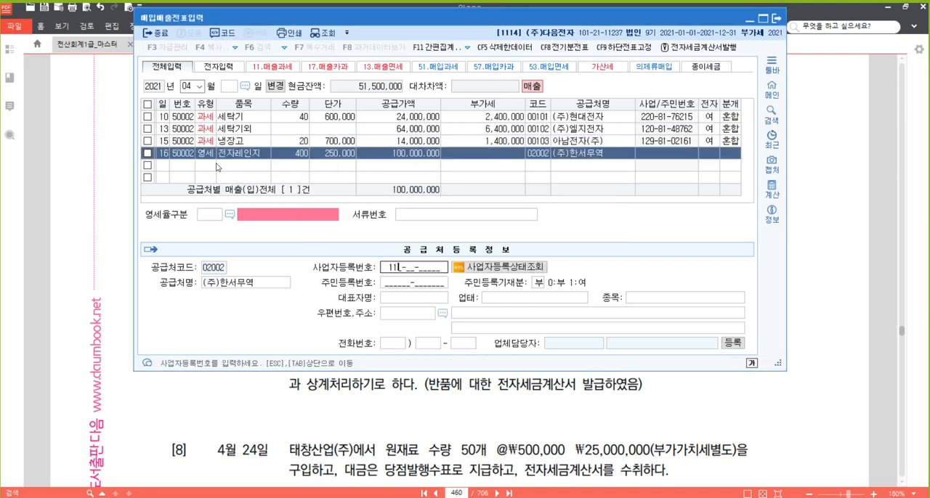
{"action": "type", "text": "4-81-25478"}
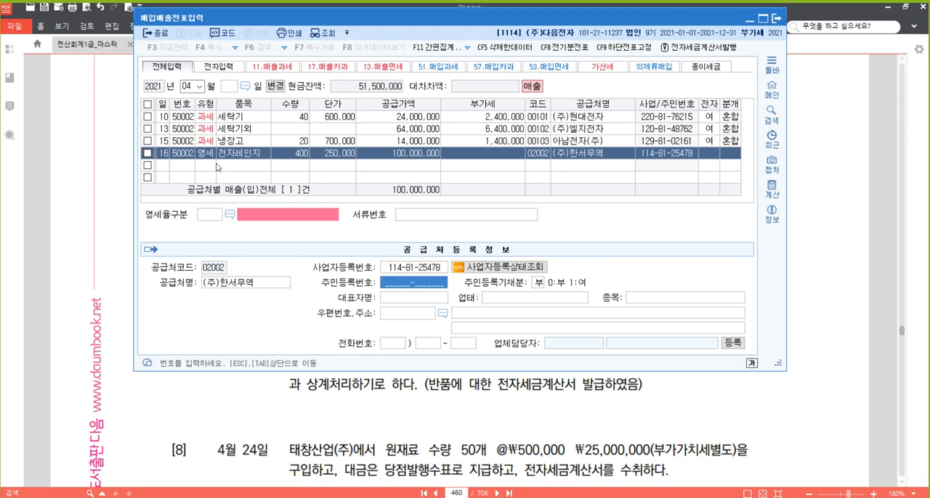
{"action": "key", "text": "Return"}
{"action": "key", "text": "Return"}
{"action": "key", "text": "Return"}
{"action": "key", "text": "Return"}
{"action": "key", "text": "Return"}
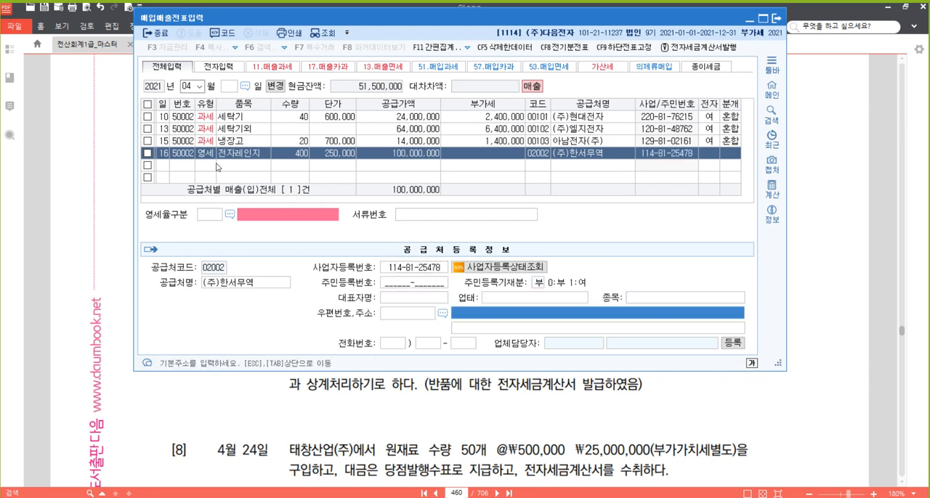
{"action": "key", "text": "Return"}
{"action": "key", "text": "Return"}
{"action": "key", "text": "Return"}
{"action": "key", "text": "Return"}
{"action": "key", "text": "Return"}
{"action": "key", "text": "Return"}
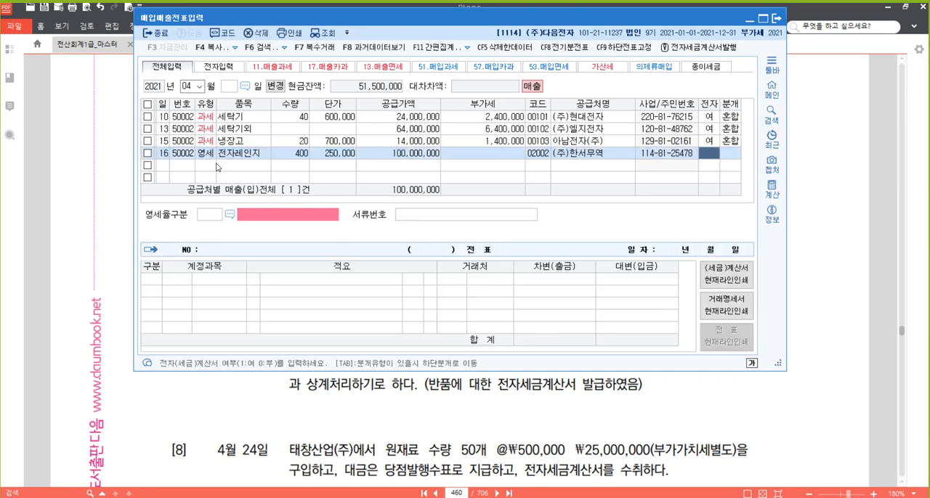
- Recheck the partner code in the April 16 row and set its 전자 field to 1 (여)
{"action": "key", "text": "Left"}
{"action": "key", "text": "Left"}
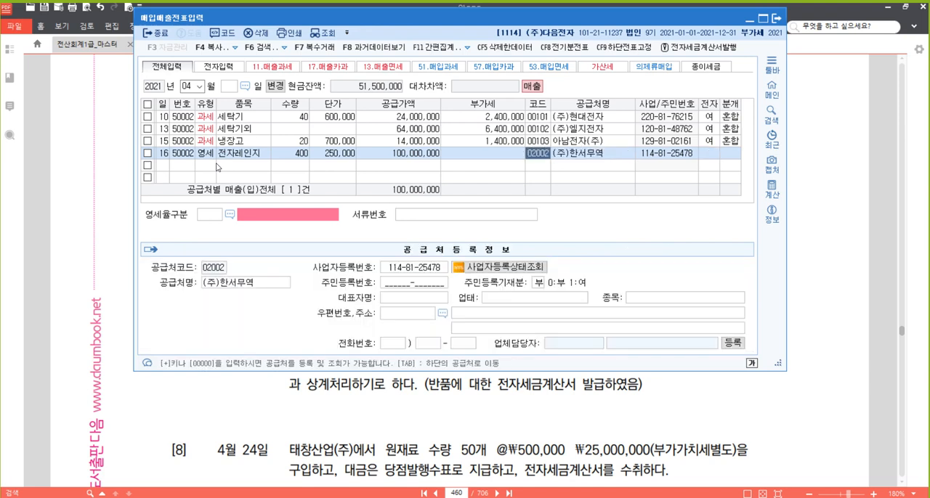
{"action": "key", "text": "Return"}
{"action": "key", "text": "Return"}
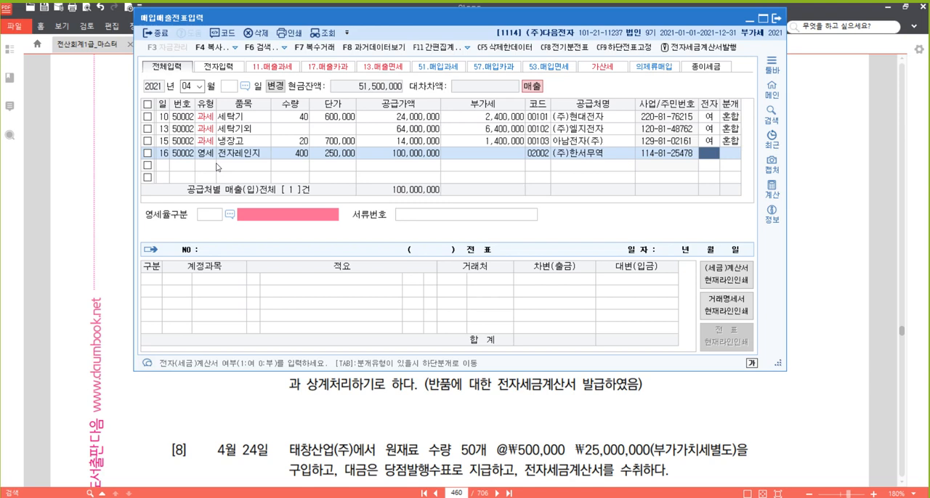
{"action": "type", "text": "1"}
{"action": "key", "text": "Return"}
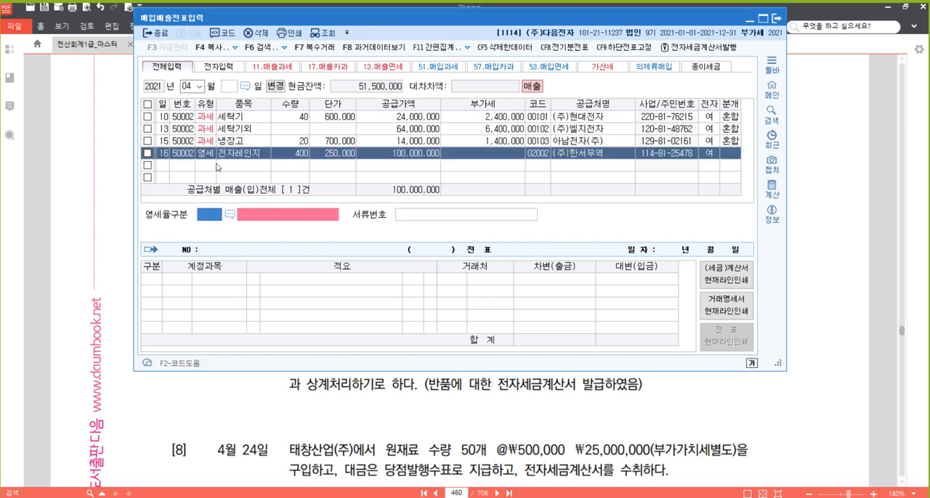
- Set 영세율구분 to code 3, 내국신용장 · 구매확인서에 의하여 공급하는 재화, and leave 서류번호 blank
{"action": "key", "text": "ctrl"}
{"action": "key", "text": "ctrl"}
{"action": "key", "text": "ctrl"}
{"action": "key", "text": "ctrl"}
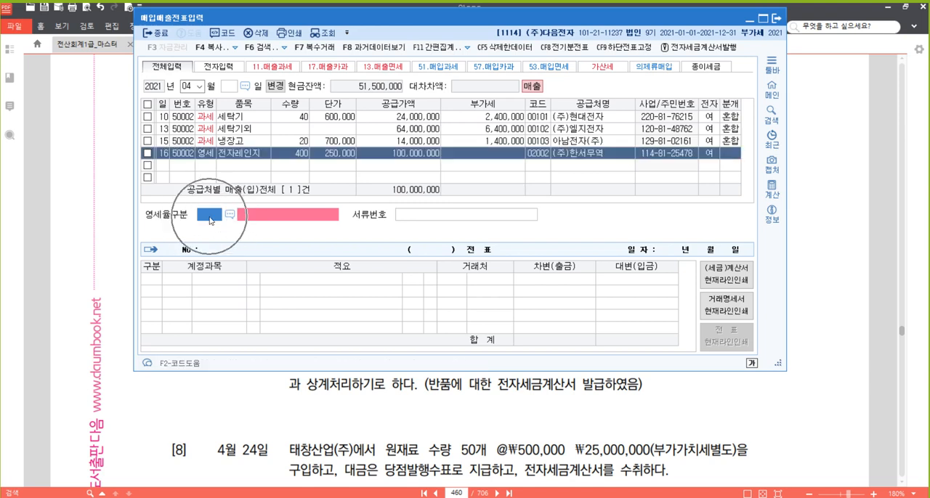
{"action": "key", "text": "ctrl"}
{"action": "key", "text": "ctrl"}
{"action": "key", "text": "ctrl"}
{"action": "key", "text": "ctrl"}
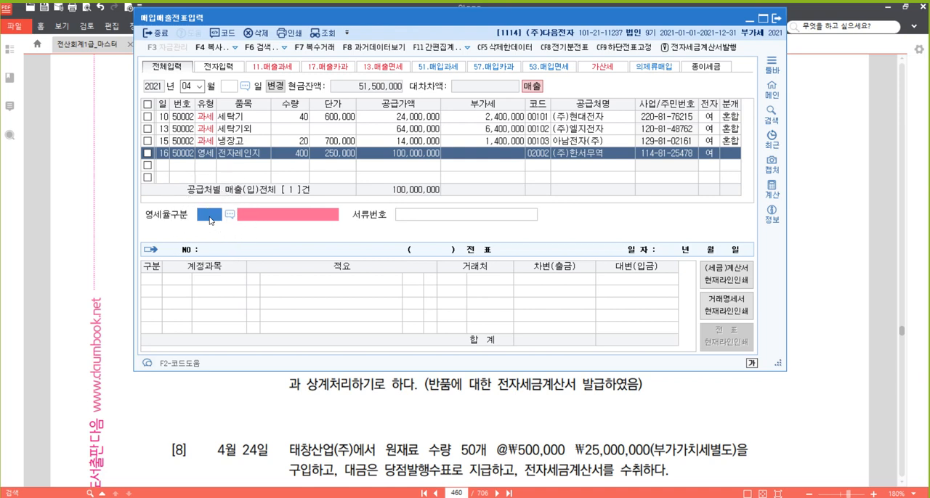
{"action": "key", "text": "ctrl"}
{"action": "key", "text": "F2"}
{"action": "key", "text": "Down"}
{"action": "key", "text": "Down"}
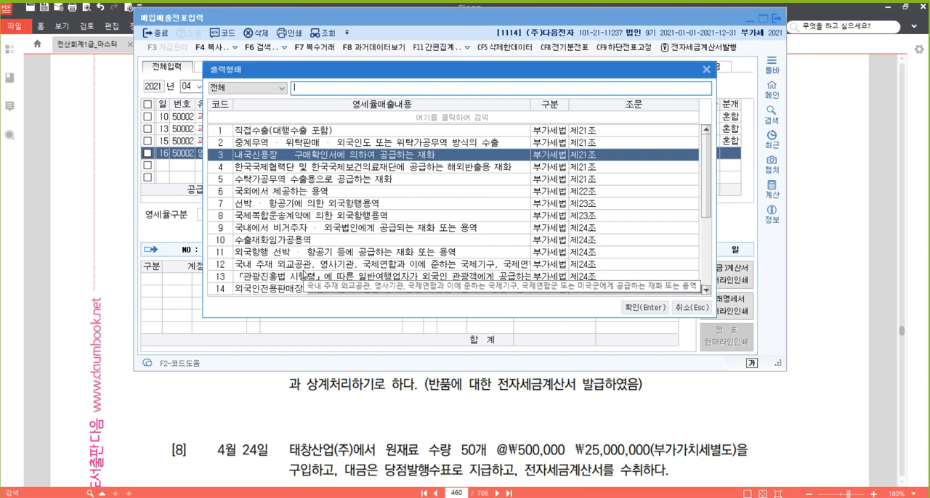
{"action": "key", "text": "Return"}
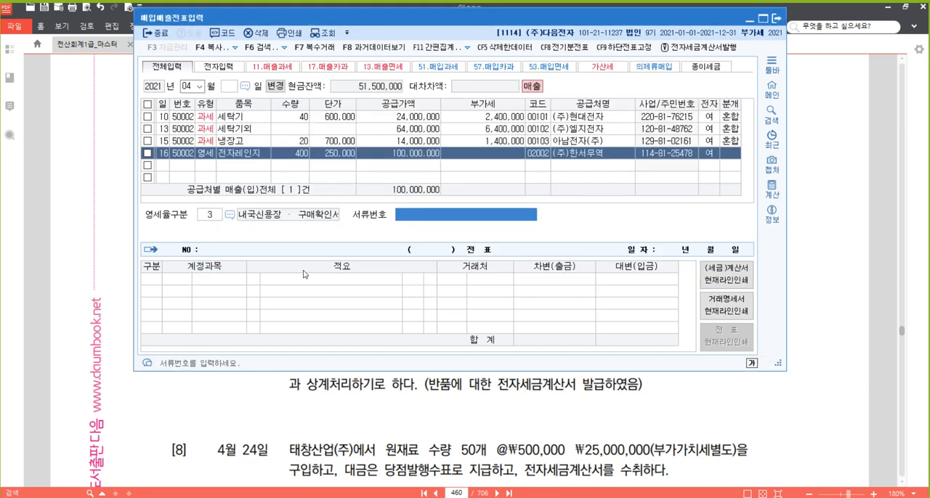
{"action": "key", "text": "Return"}
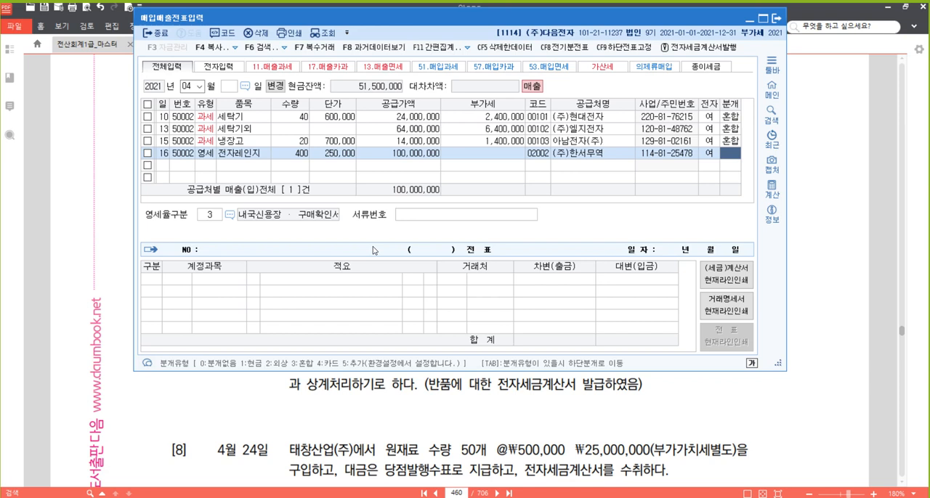
- Set the journal type of the April 16 row to 3 (혼합) and accept the 제품매출 credit line of 100,000,000
{"action": "type", "text": "3"}
{"action": "key", "text": "Return"}
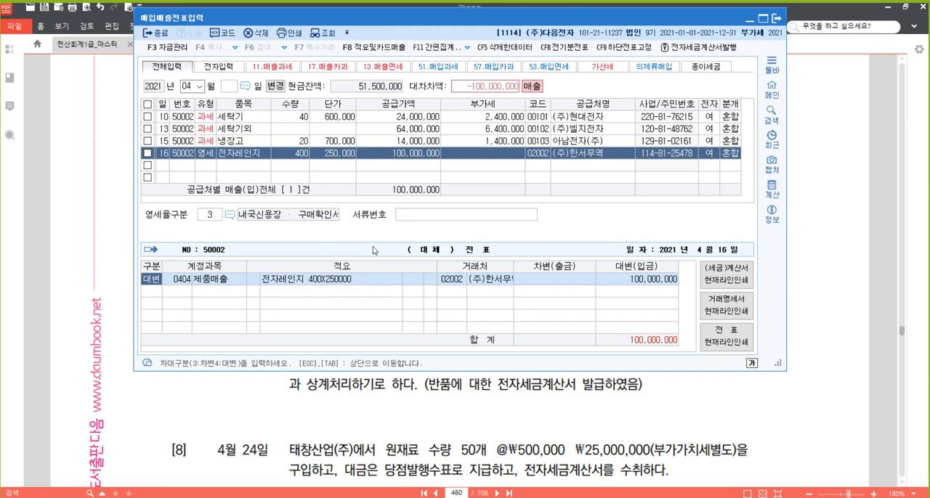
{"action": "key", "text": "Return"}
{"action": "key", "text": "Return"}
{"action": "key", "text": "Return"}
{"action": "key", "text": "Return"}
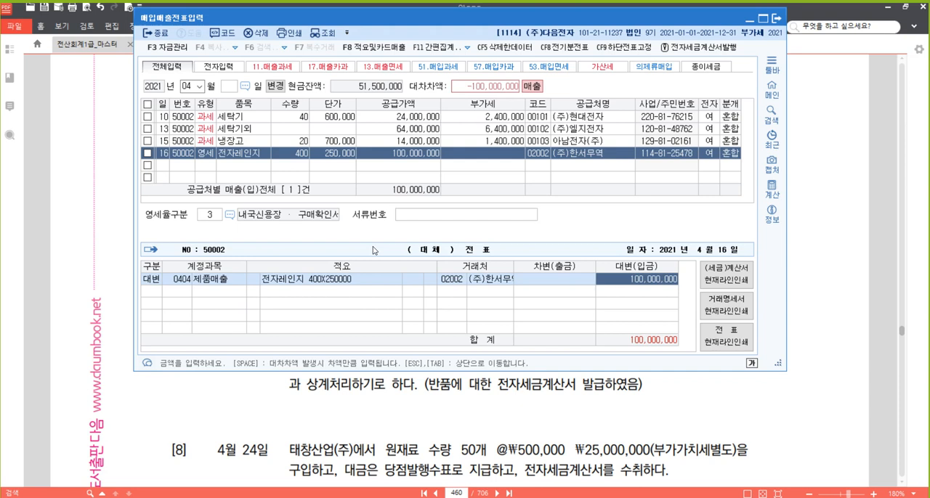
{"action": "key", "text": "Return"}
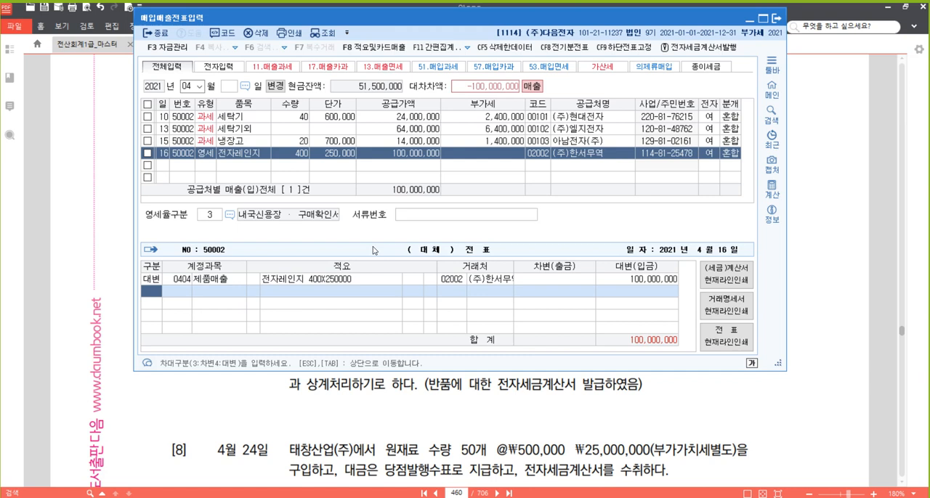
- Add a debit line for account 102 (당좌예금) of 100,000,000 and return to the April 16 row
{"action": "type", "text": "3"}
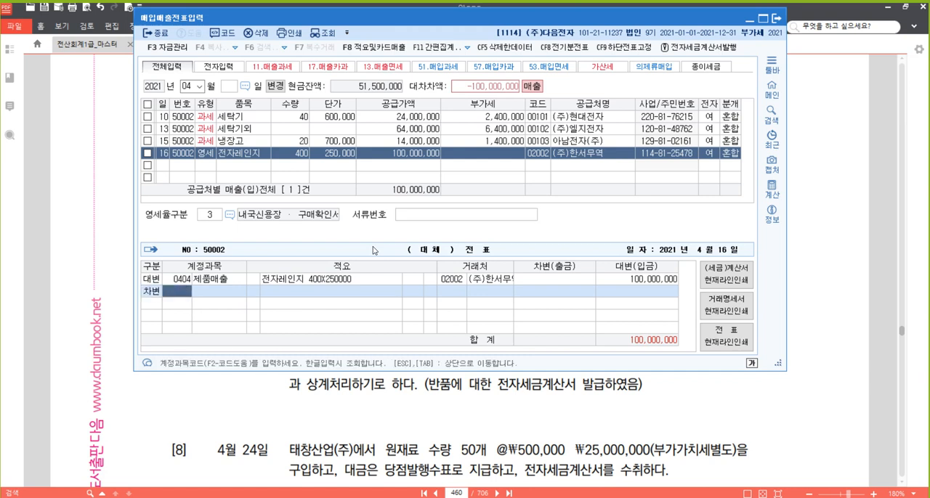
{"action": "type", "text": "102"}
{"action": "key", "text": "Return"}
{"action": "key", "text": "Tab"}
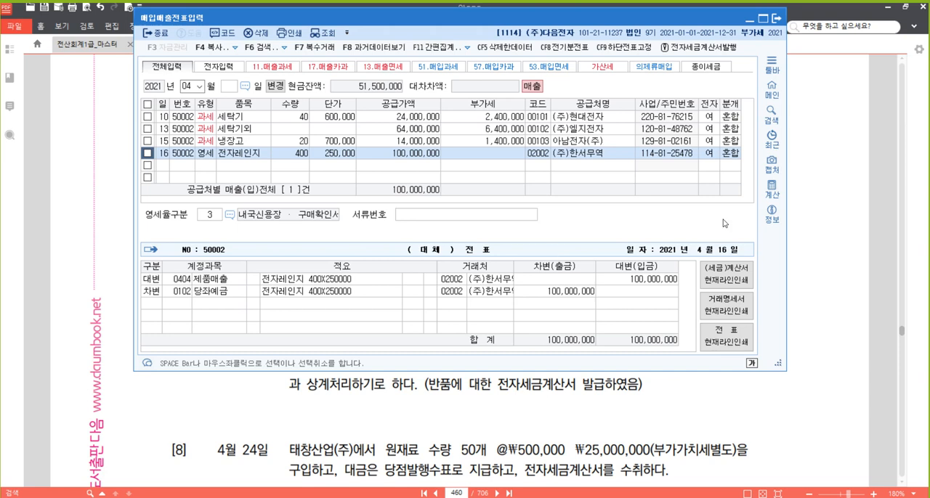
- Switch to the textbook in 알PDF and highlight the phrase "전자세금계산서를 발급하였다" in problem [5]
{"action": "left_click", "coordinate": [750, 412]}
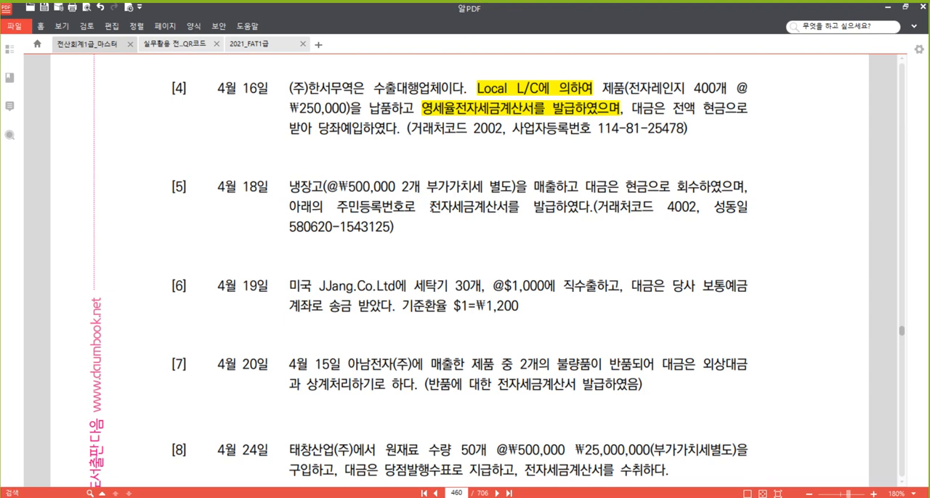
{"action": "left_click_drag", "start_coordinate": [429, 208], "coordinate": [587, 209]}
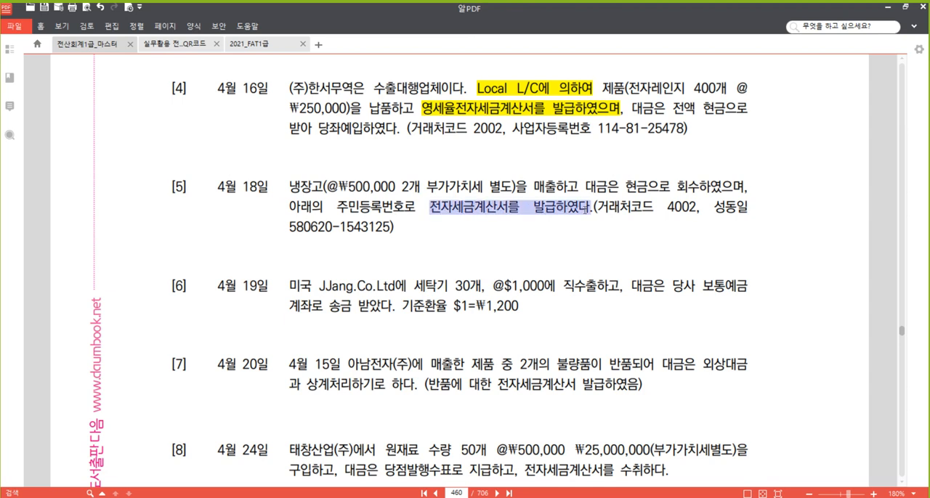
{"action": "right_click", "coordinate": [570, 211]}
{"action": "left_click", "coordinate": [610, 265]}
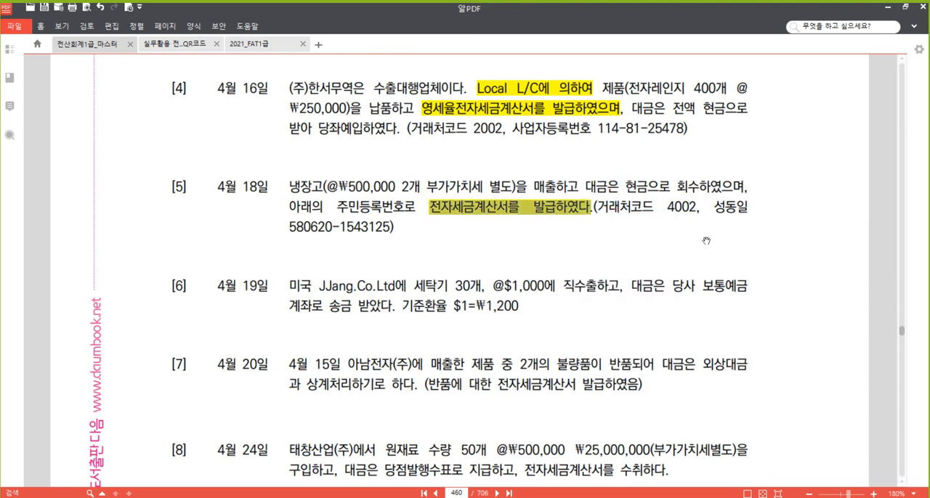
- Switch back to 매입매출전표입력 and start a row for day 18 with type 11 (과세) and item 냉장고
{"action": "left_click_drag", "start_coordinate": [653, 208], "coordinate": [642, 210]}
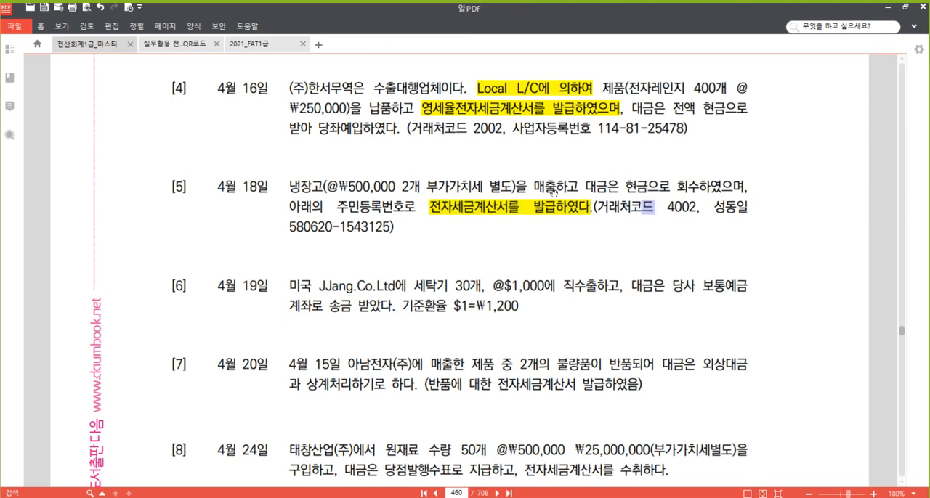
{"action": "left_click", "coordinate": [618, 210]}
{"action": "mouse_move", "coordinate": [266, 497]}
{"action": "left_click", "coordinate": [301, 479]}
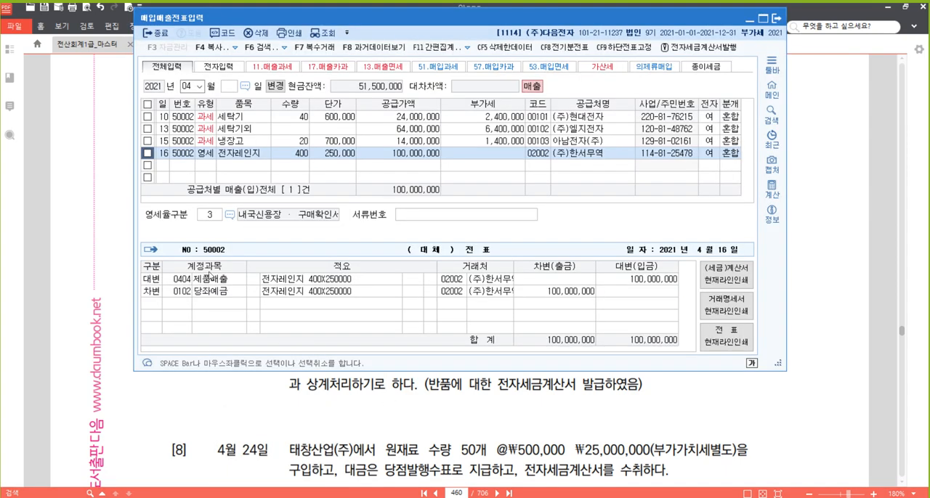
{"action": "left_click", "coordinate": [163, 166]}
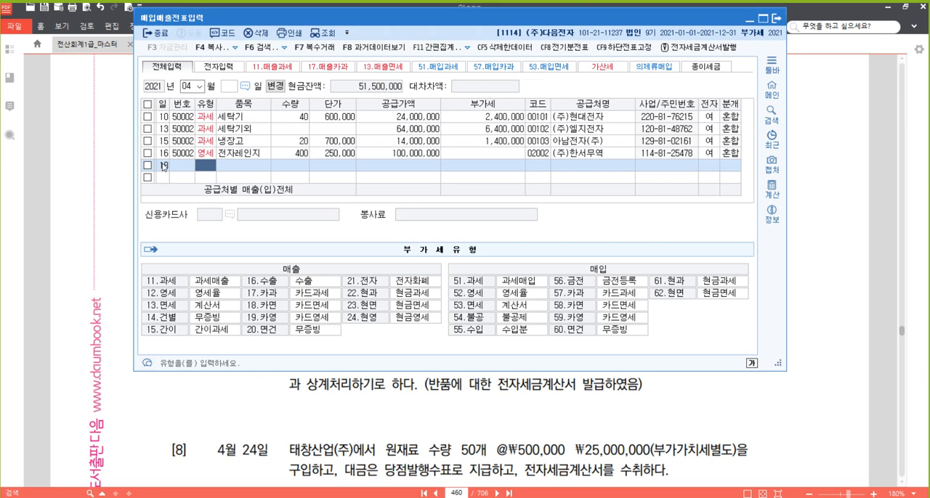
{"action": "type", "text": "11"}
{"action": "key", "text": "Return"}
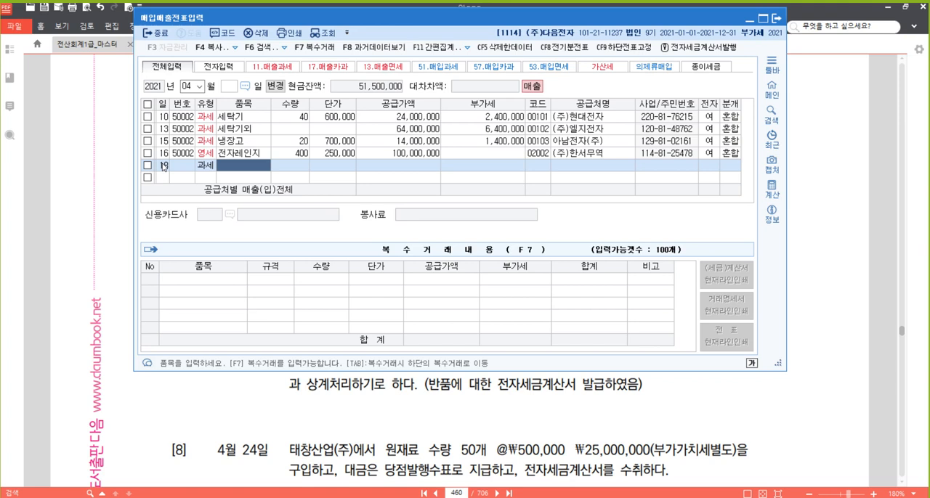
{"action": "type", "text": "냉장고"}
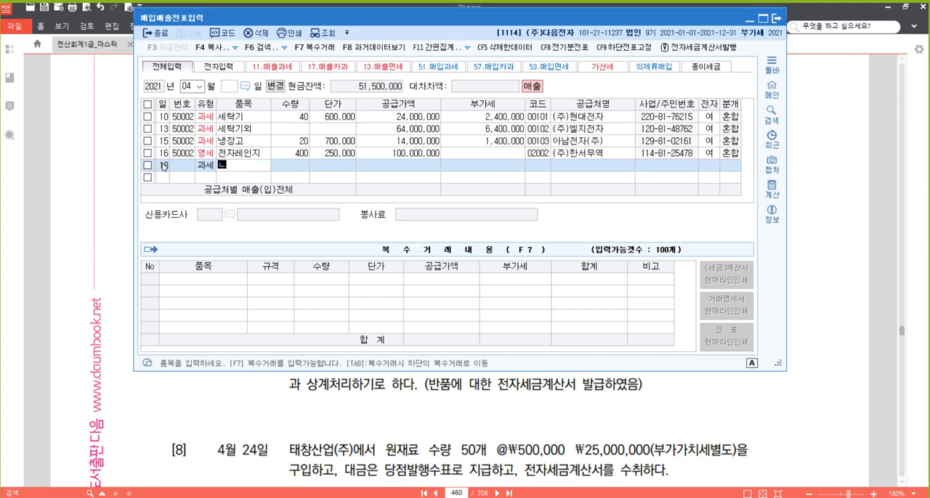
{"action": "key", "text": "Return"}
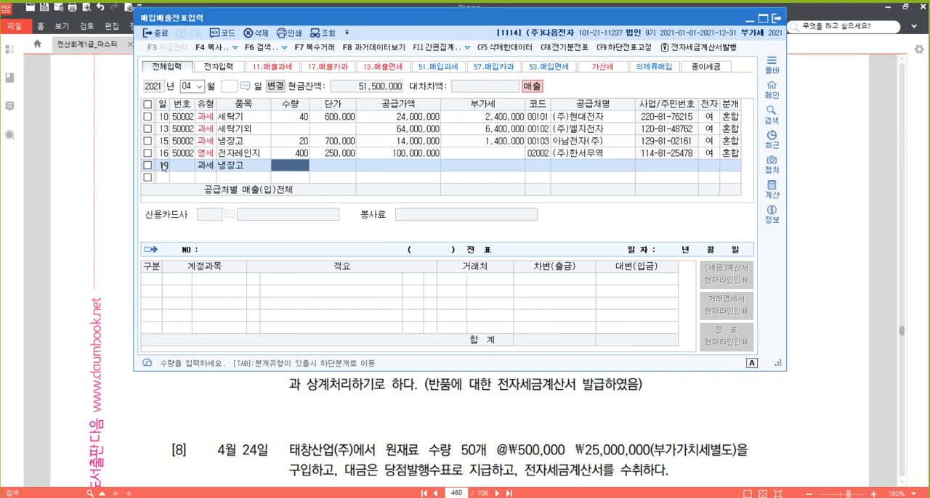
- Enter quantity 2 and unit price 500,000 for the April 18 row and accept the calculated supply amount and VAT
{"action": "type", "text": "2"}
{"action": "key", "text": "Return"}
{"action": "type", "text": "5000000"}
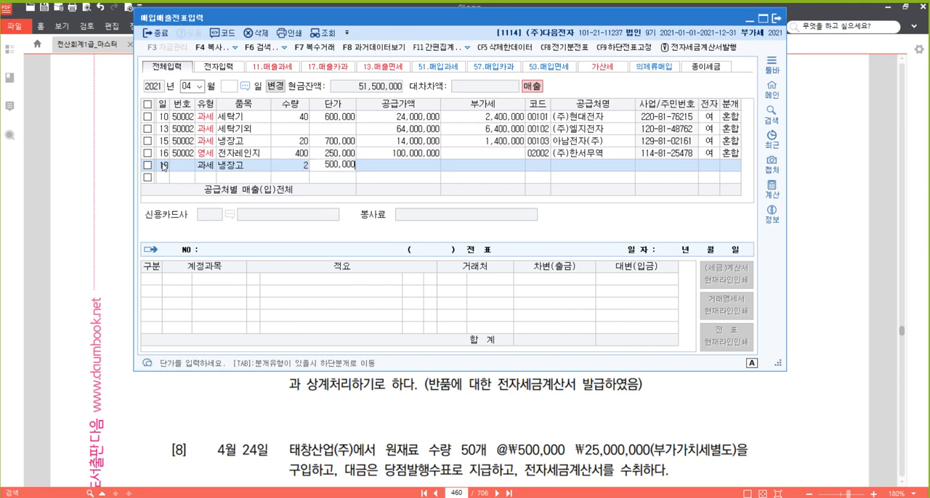
{"action": "key", "text": "Return"}
{"action": "key", "text": "Return"}
{"action": "key", "text": "Return"}
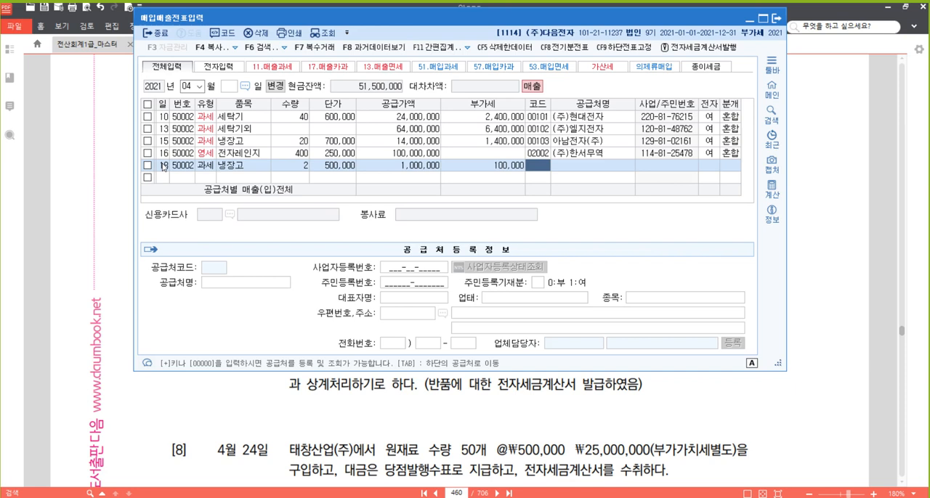
- Register the individual buyer from problem [5] as a new 공급처, using the textbook's customer code, and open its details for editing
{"action": "key", "text": "plus"}
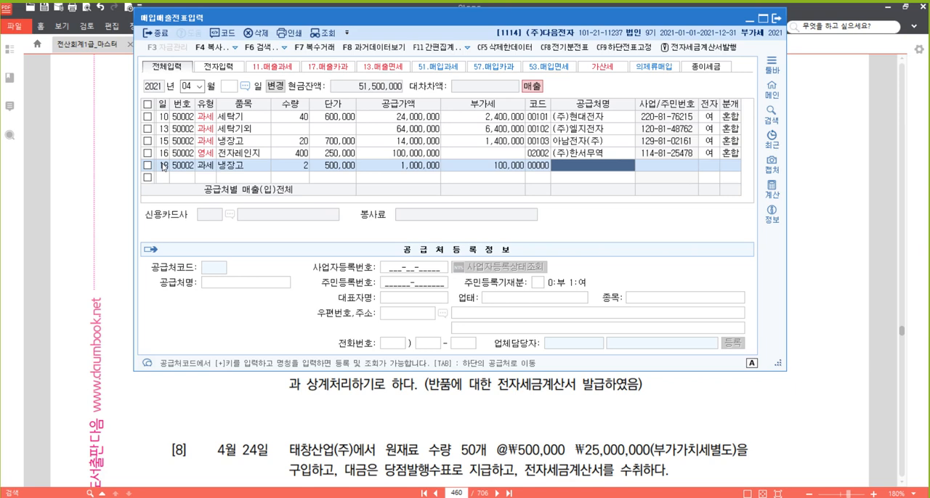
{"action": "type", "text": "성동물"}
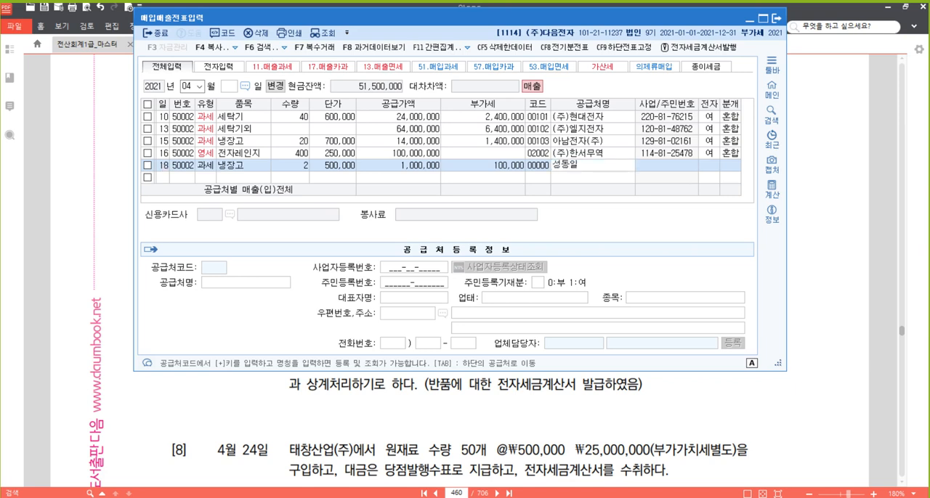
{"action": "key", "text": "Return"}
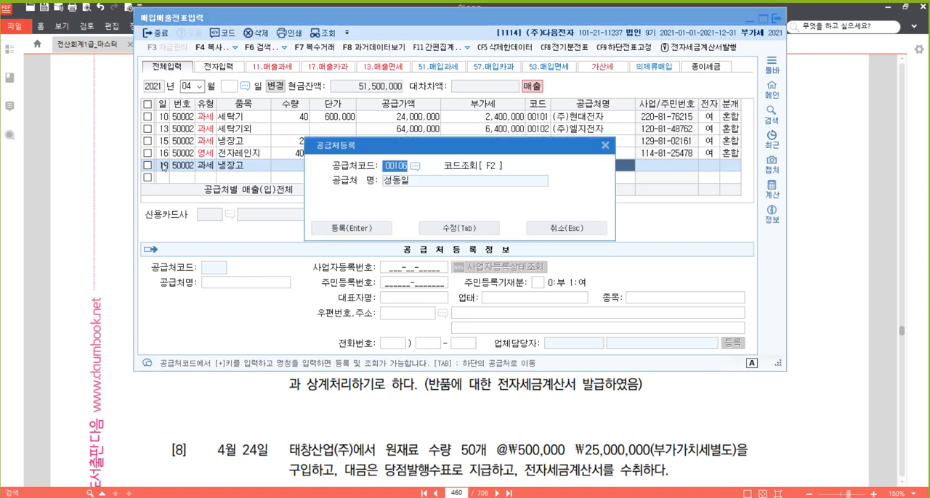
{"action": "type", "text": "4003"}
{"action": "key", "text": "Return"}
{"action": "key", "text": "Tab"}
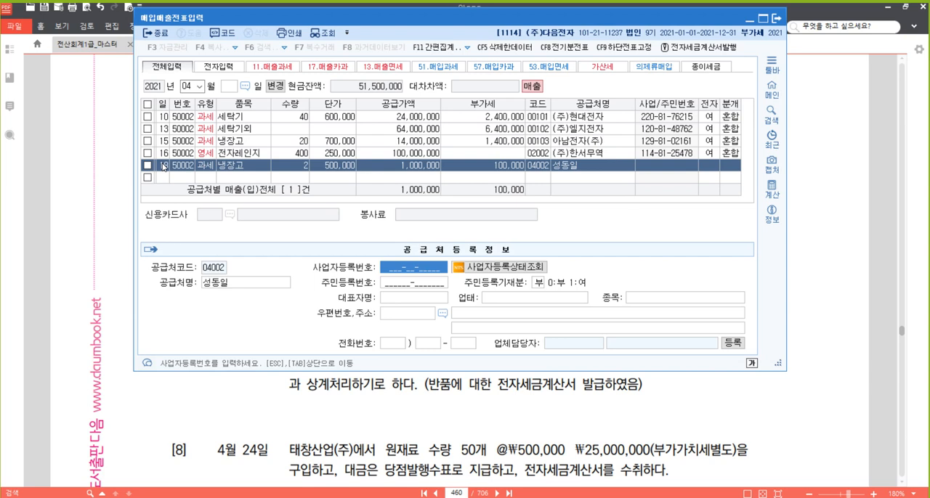
- Leave 사업자등록번호 blank, enter the buyer's 주민등록번호, and set 주민등록기재분 to 1 (여)
{"action": "key", "text": "Return"}
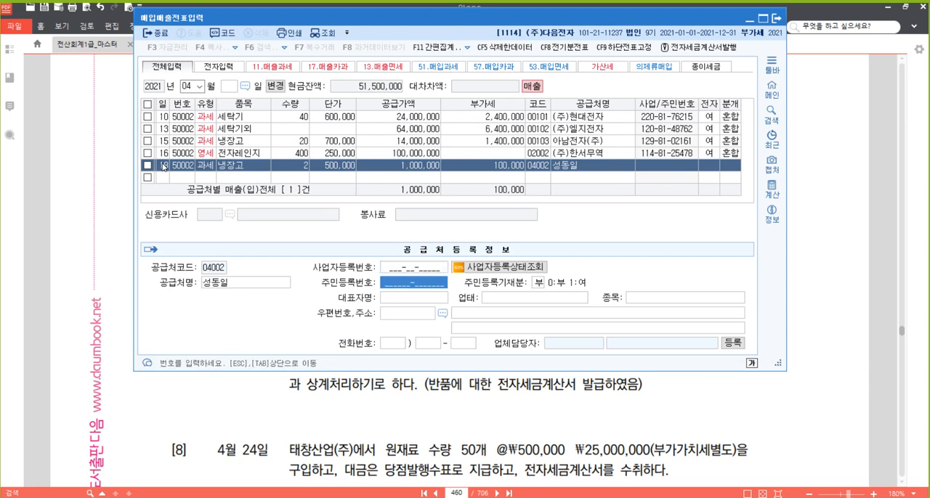
{"action": "type", "text": "580620-15"}
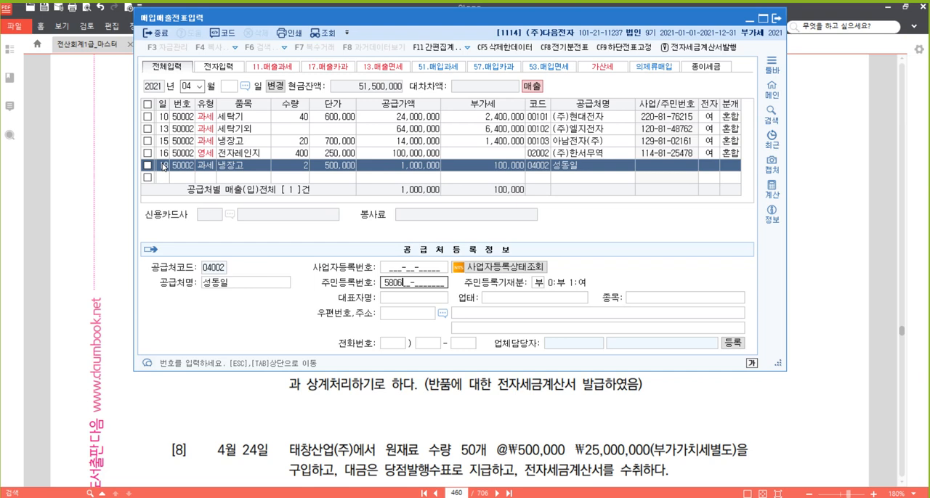
{"action": "type", "text": "43125"}
{"action": "key", "text": "Return"}
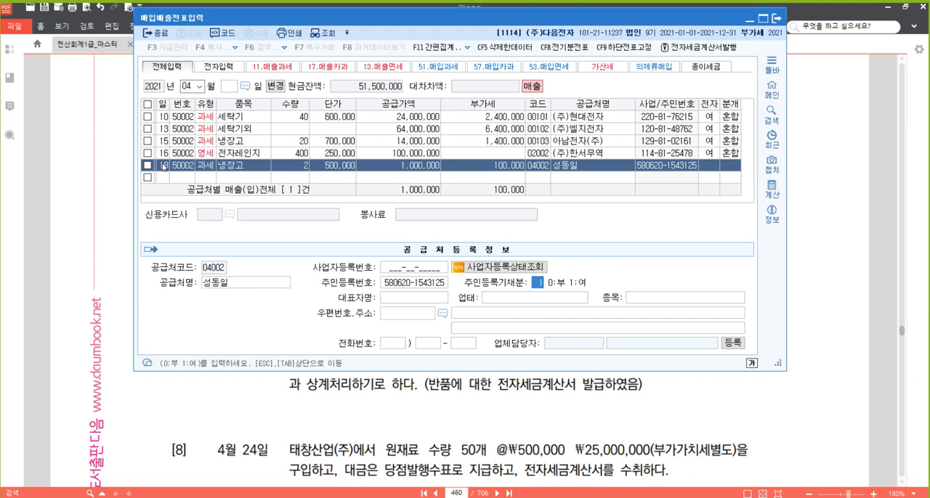
{"action": "key", "text": "Return"}
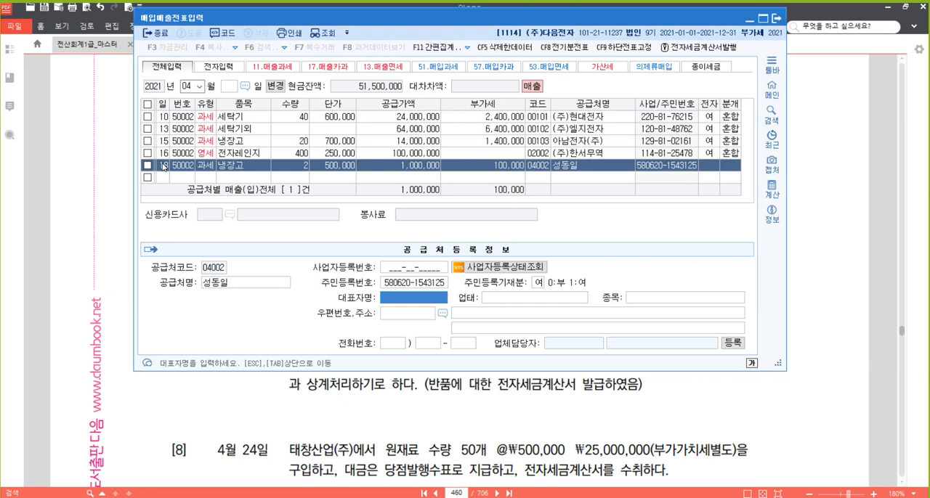
{"action": "left_click", "coordinate": [539, 283]}
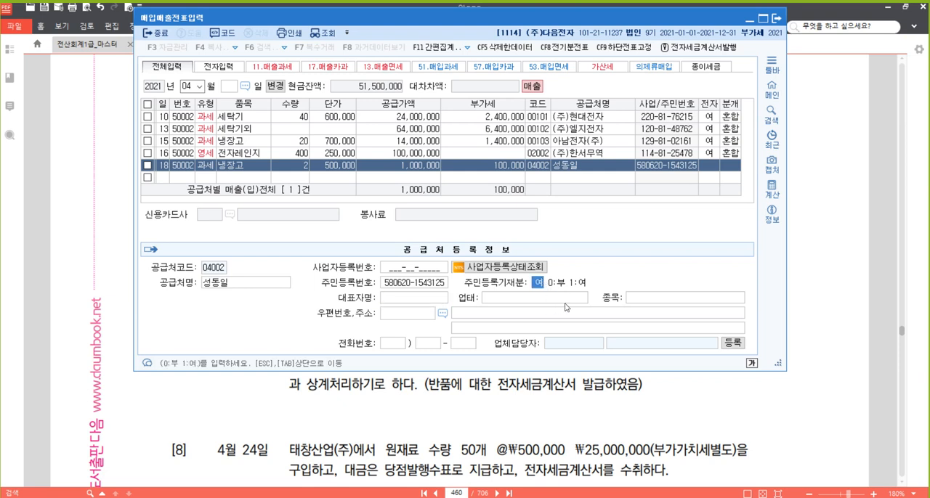
{"action": "key", "text": "Return"}
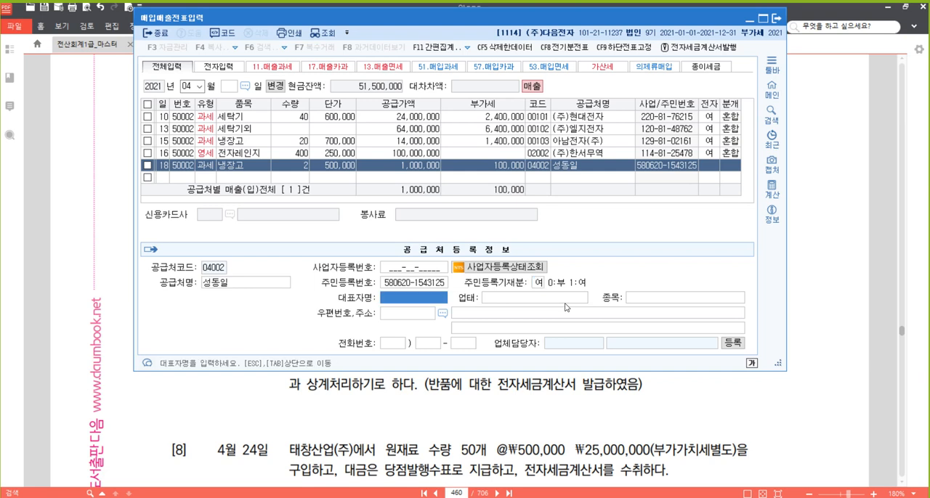
- Enter the buyer's full name as 대표자명, leave the business type and address fields blank, and return to the April 18 row
{"action": "type", "text": "성동일"}
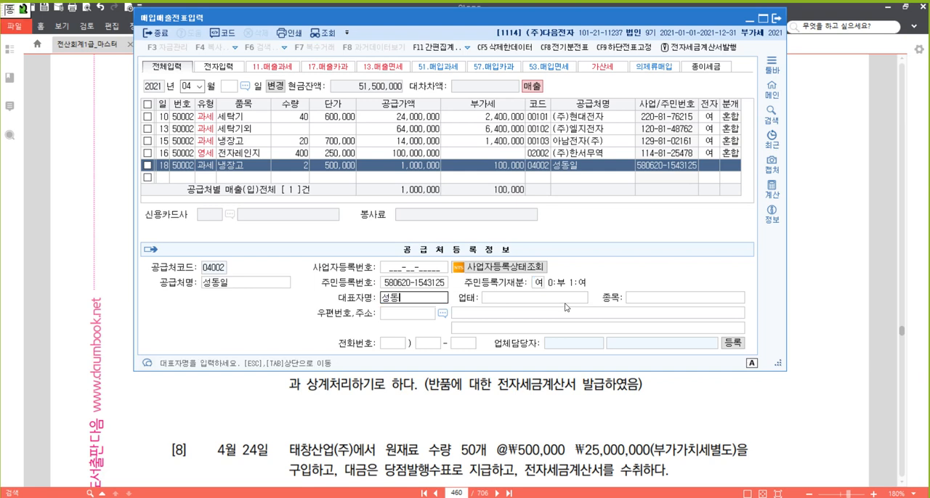
{"action": "key", "text": "Return"}
{"action": "key", "text": "Return"}
{"action": "key", "text": "Return"}
{"action": "key", "text": "Return"}
{"action": "key", "text": "Return"}
{"action": "key", "text": "Return"}
{"action": "key", "text": "Return"}
{"action": "key", "text": "Return"}
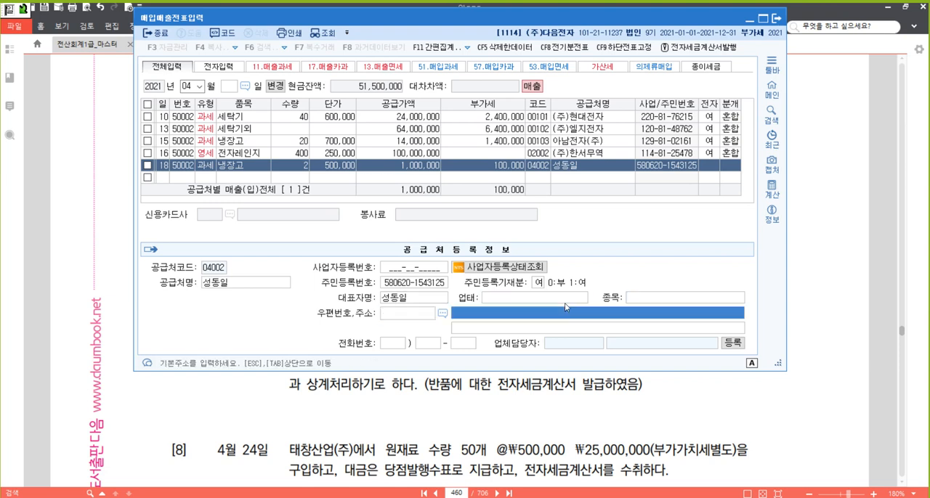
- Set 전자 to 1 (여) and the journal type to 1 (현금) for the April 18 row, accepting the generated entries
{"action": "key", "text": "Return"}
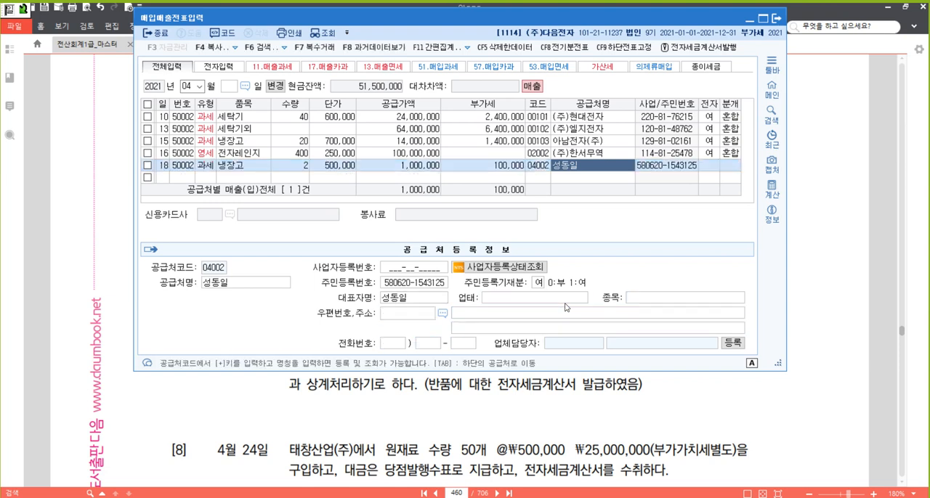
{"action": "key", "text": "Return"}
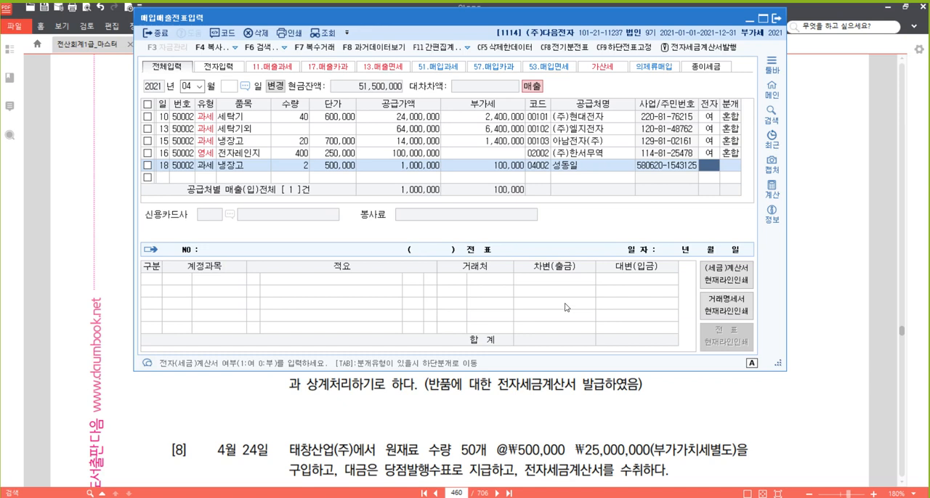
{"action": "key", "text": "1"}
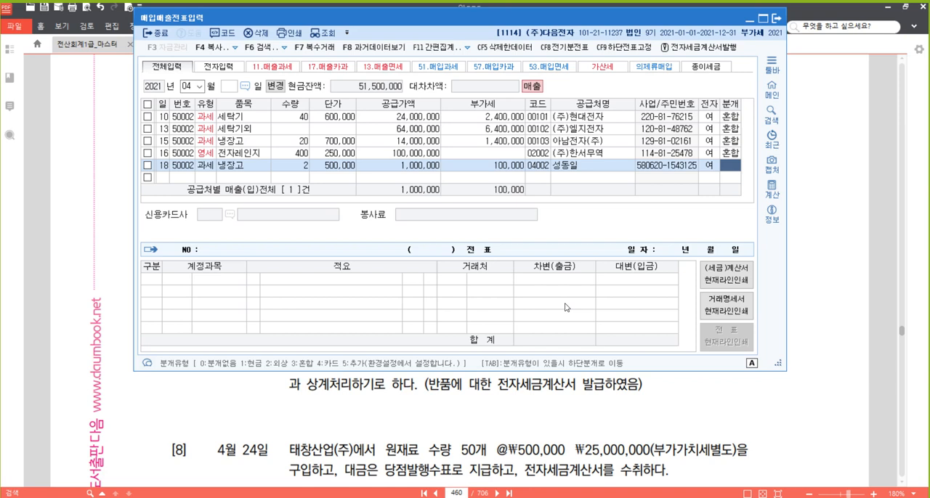
{"action": "type", "text": "1"}
{"action": "key", "text": "Return"}
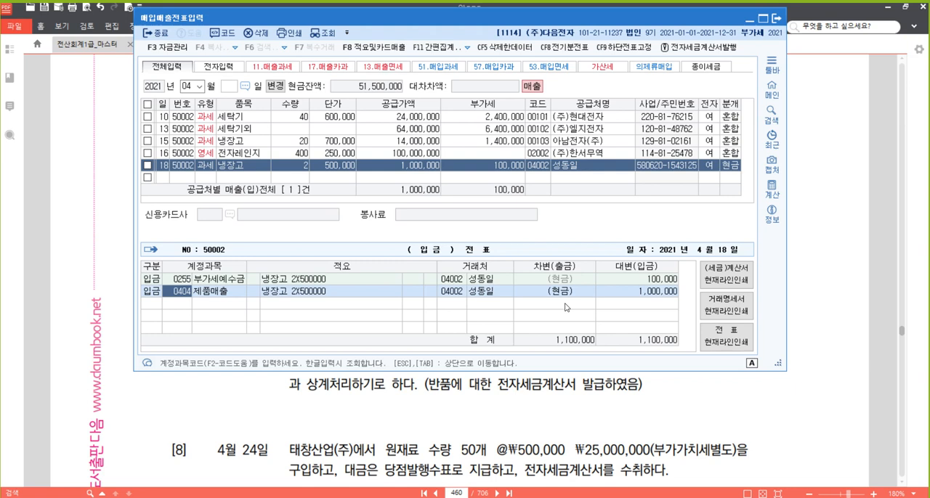
{"action": "key", "text": "Return"}
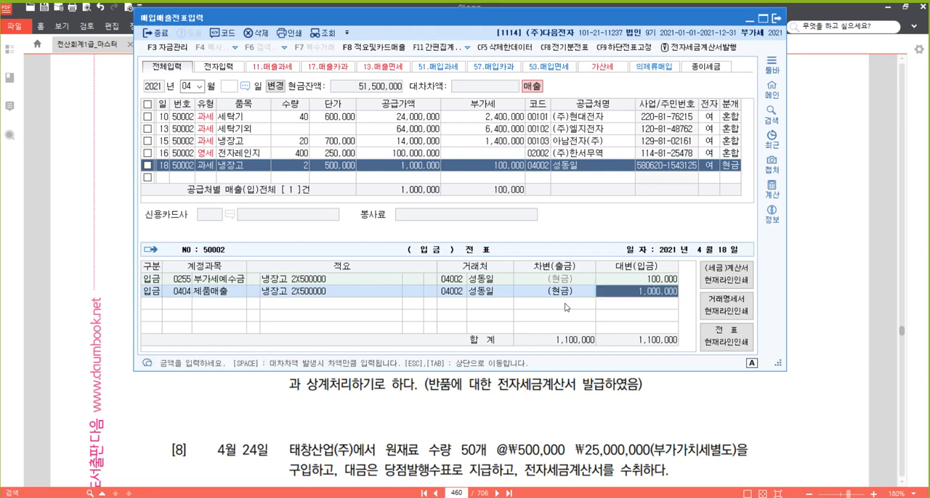
{"action": "key", "text": "Escape"}
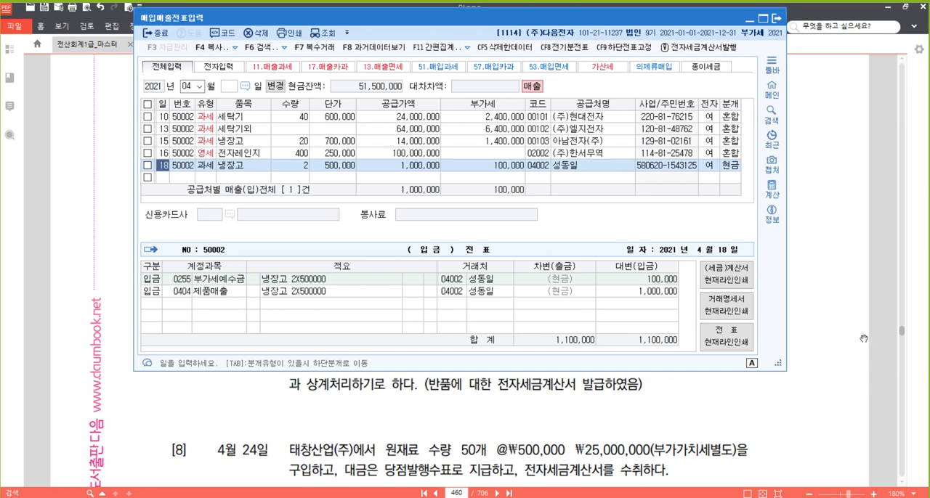
- Switch to the textbook in 알PDF and highlight the word "직수출" in problem [6]
{"action": "left_click", "coordinate": [852, 283]}
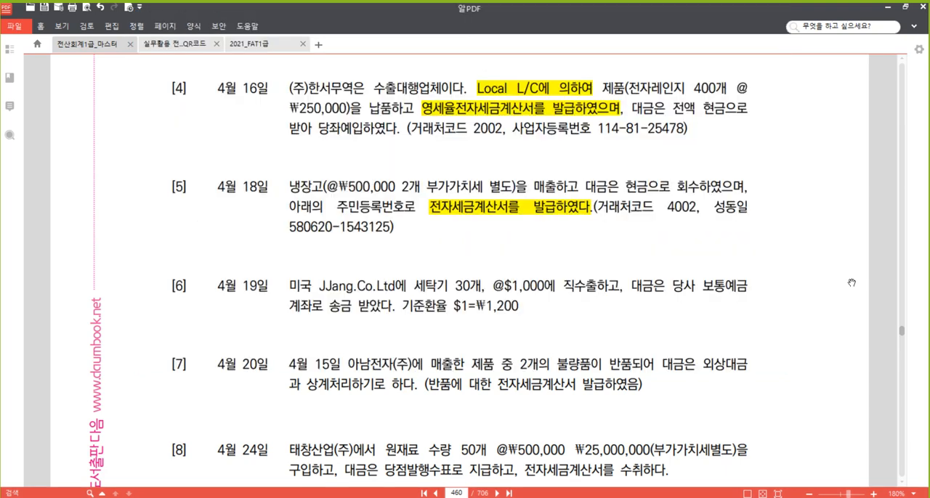
{"action": "scroll", "coordinate": [763, 328], "scroll_direction": "down", "scroll_amount": 3}
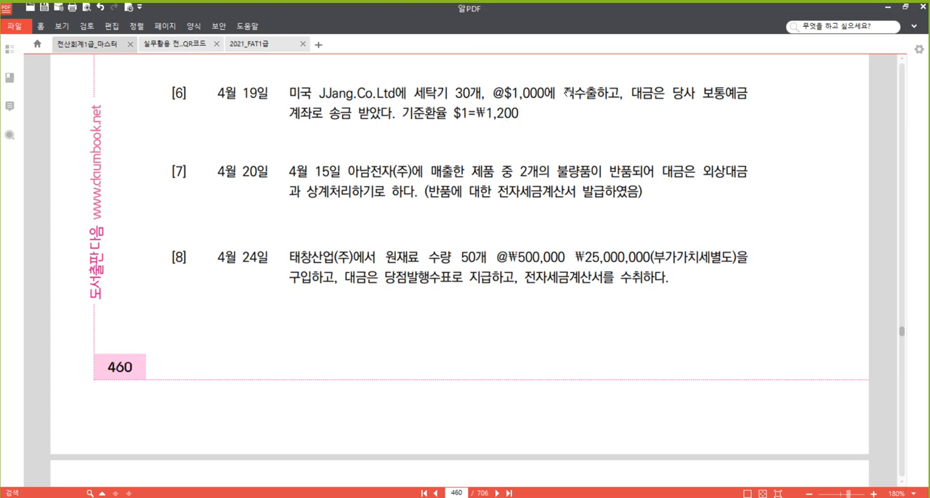
{"action": "left_click_drag", "start_coordinate": [564, 93], "coordinate": [598, 95]}
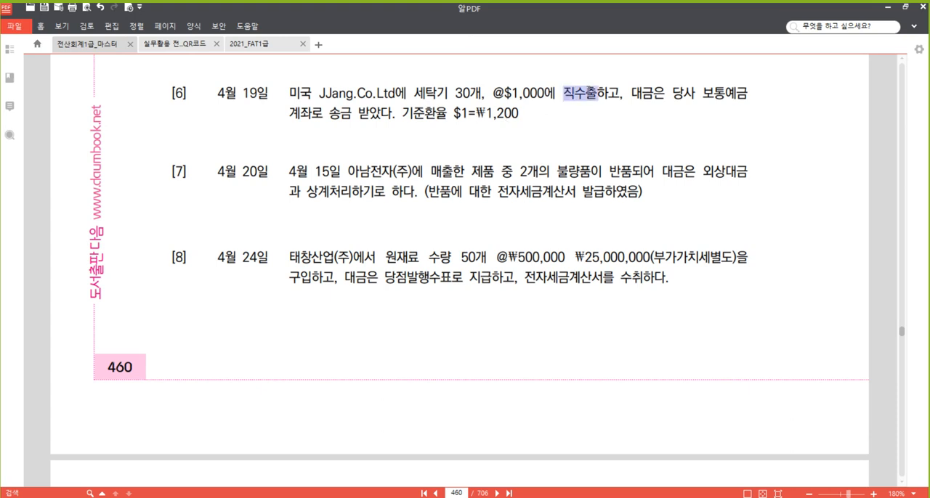
{"action": "right_click", "coordinate": [585, 91]}
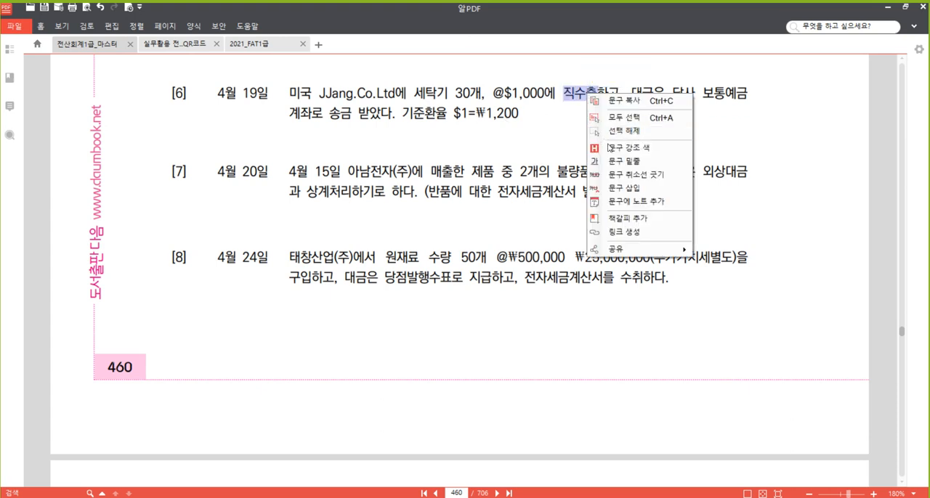
{"action": "left_click", "coordinate": [631, 151]}
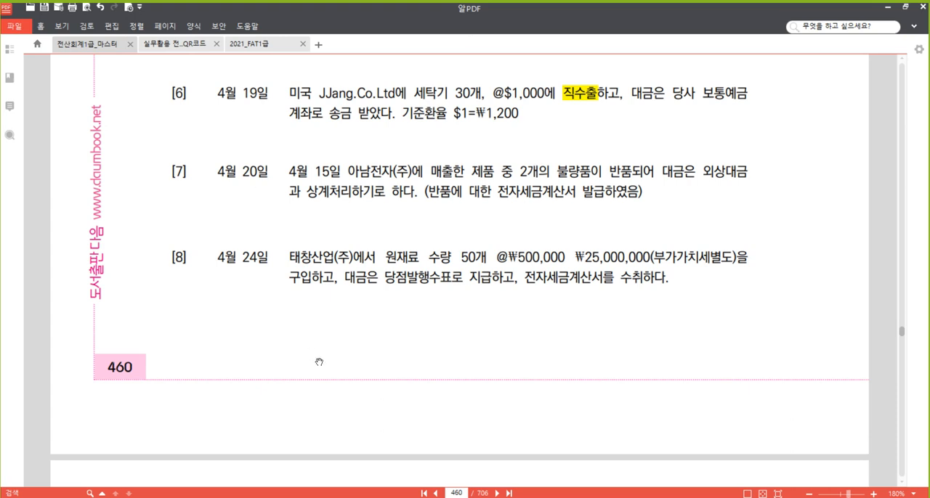
- Switch to the 매입매출전표입력 window and start a new row for day 19 with type 16 (수출)
{"action": "mouse_move", "coordinate": [284, 497]}
{"action": "left_click", "coordinate": [284, 462]}
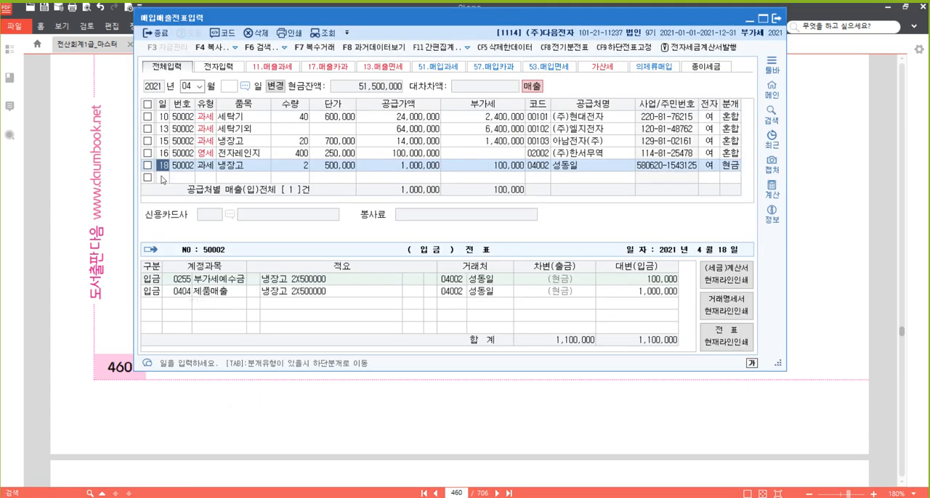
{"action": "left_click", "coordinate": [165, 179]}
{"action": "type", "text": "19"}
{"action": "key", "text": "Return"}
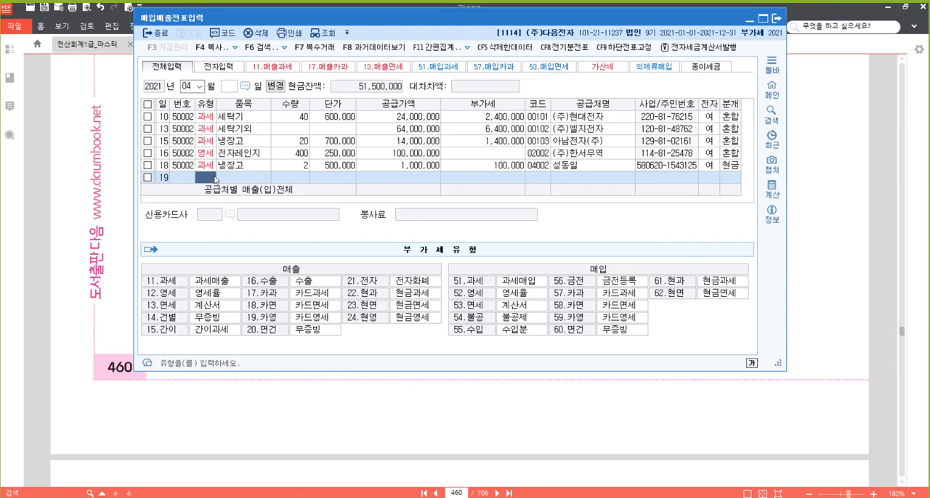
{"action": "type", "text": "16"}
{"action": "key", "text": "Return"}
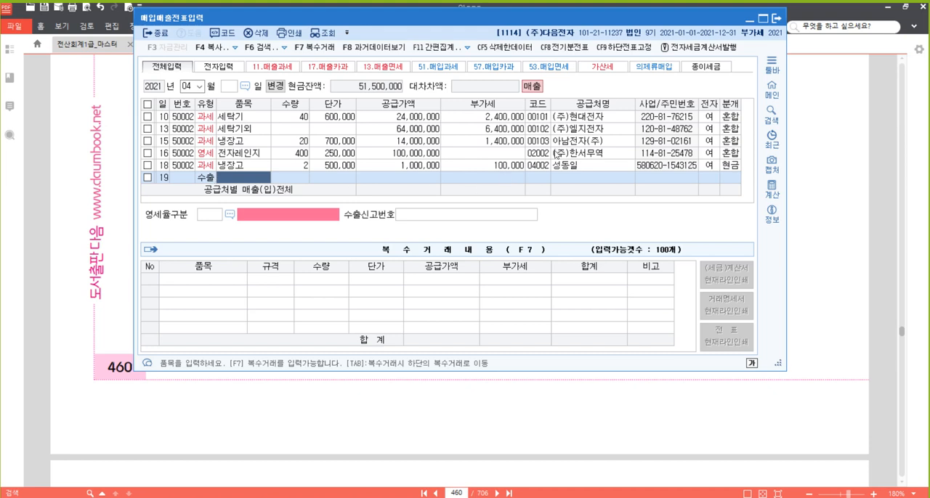
- Enter 세탁기 as the April 19 item with quantity 30 and unit price 1,200,000, accepting the calculated 공급가액
{"action": "type", "text": "세탁기"}
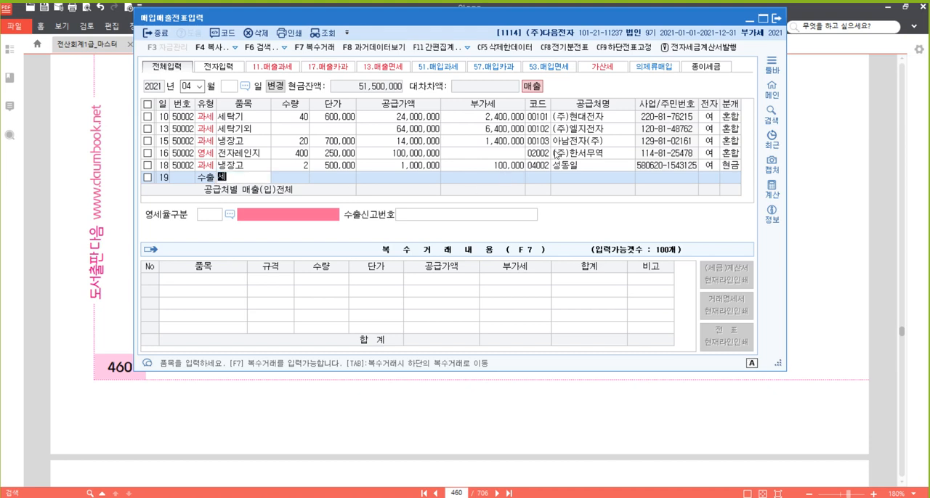
{"action": "key", "text": "Return"}
{"action": "type", "text": "30"}
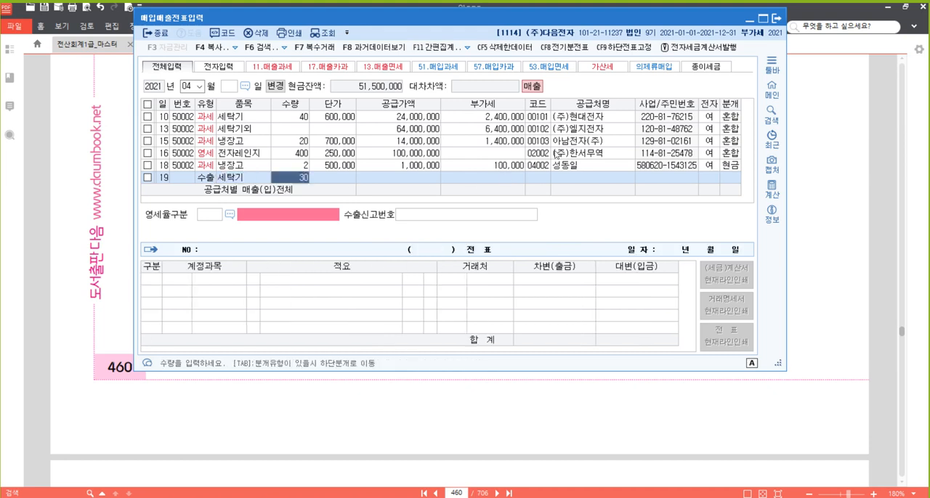
{"action": "key", "text": "Return"}
{"action": "type", "text": "1200000"}
{"action": "key", "text": "Return"}
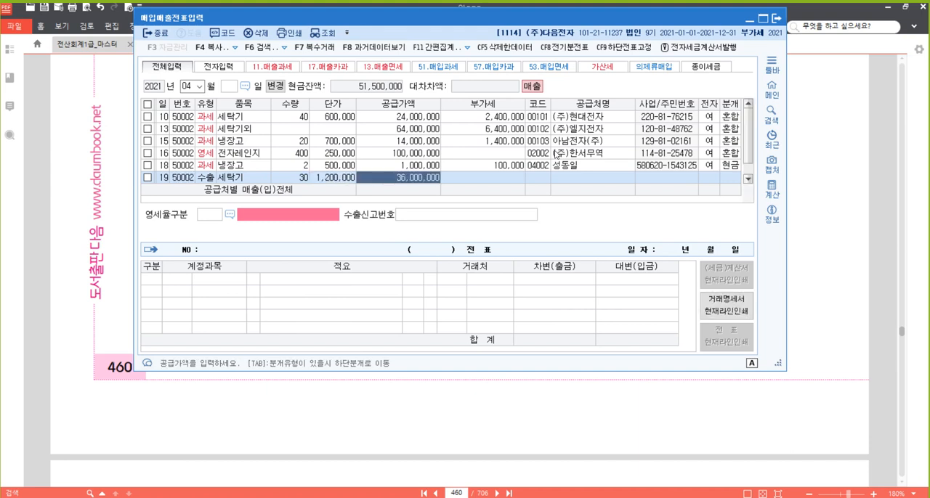
{"action": "key", "text": "Return"}
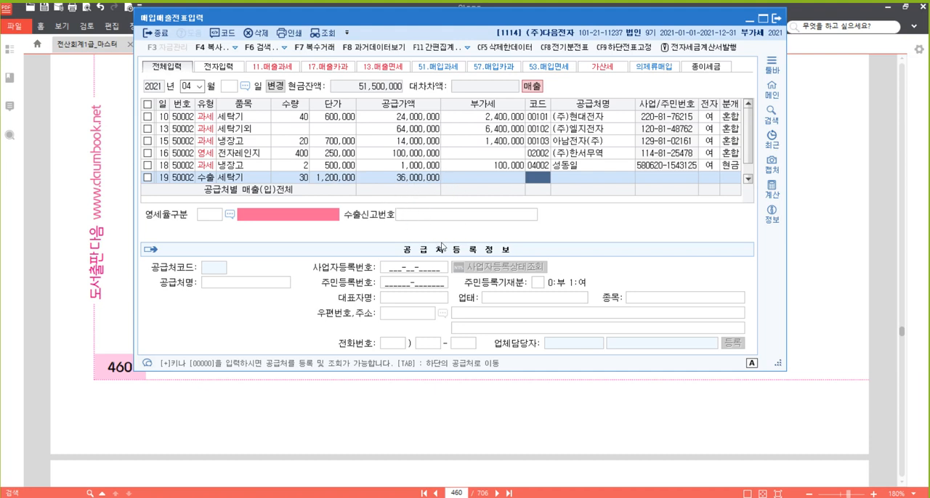
- Look up "jj" as the April 19 trading partner, choose JJang.Co.Ltd, and continue to 영세율구분
{"action": "type", "text": "jj"}
{"action": "key", "text": "Return"}
{"action": "key", "text": "Return"}
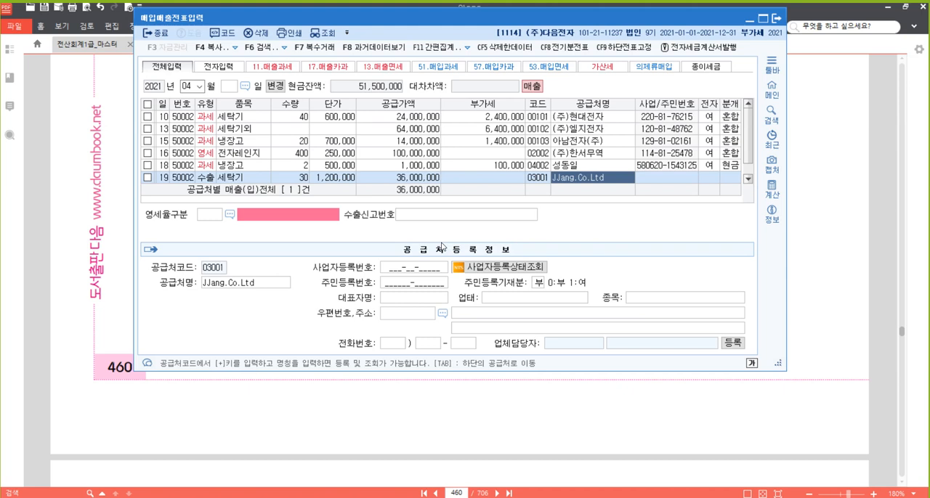
{"action": "key", "text": "Return"}
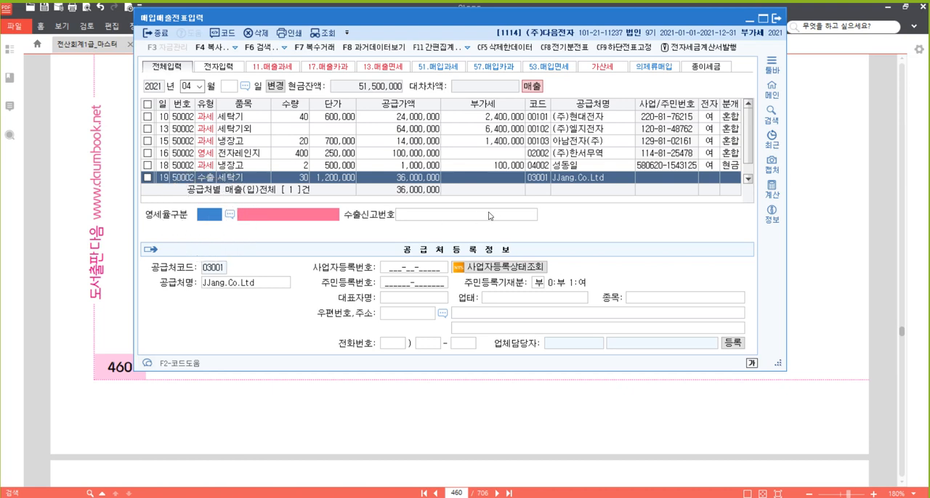
{"action": "left_click", "coordinate": [543, 183]}
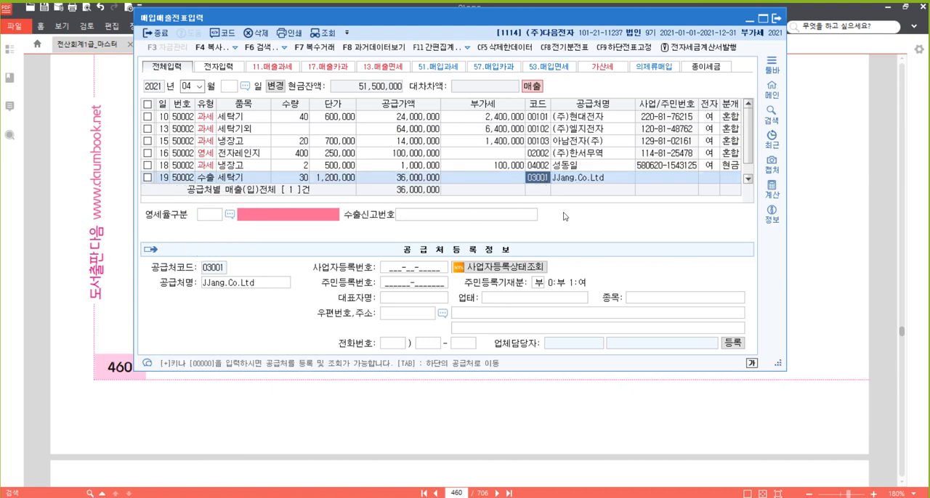
{"action": "key", "text": "Return"}
{"action": "key", "text": "Return"}
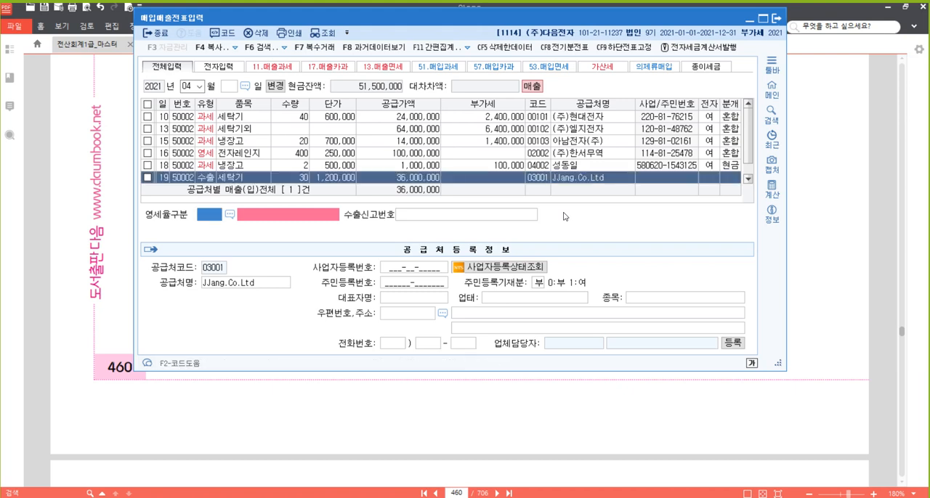
- Set 영세율구분 to 1 직접수출(대행수출 포함) for the April 19 row and leave 수출신고번호 blank
{"action": "key", "text": "F2"}
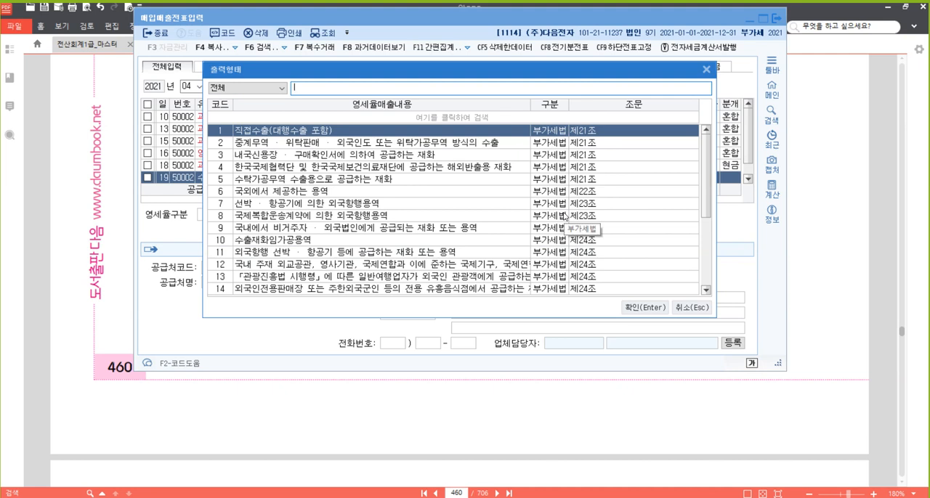
{"action": "key", "text": "Return"}
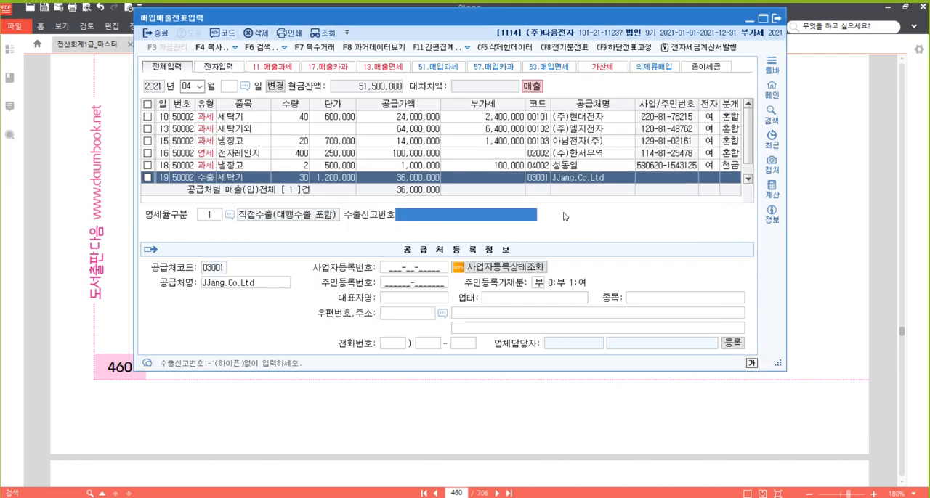
{"action": "key", "text": "shift+Tab"}
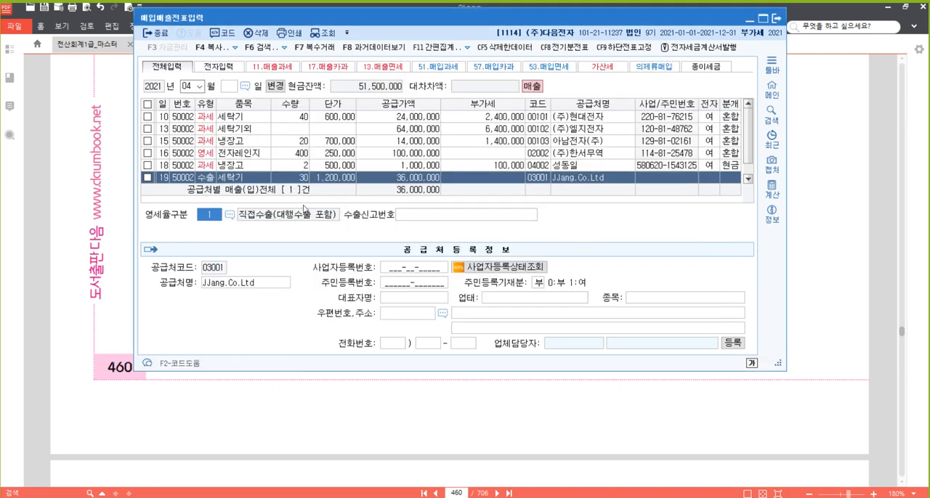
{"action": "left_click", "coordinate": [211, 219]}
{"action": "key", "text": "Return"}
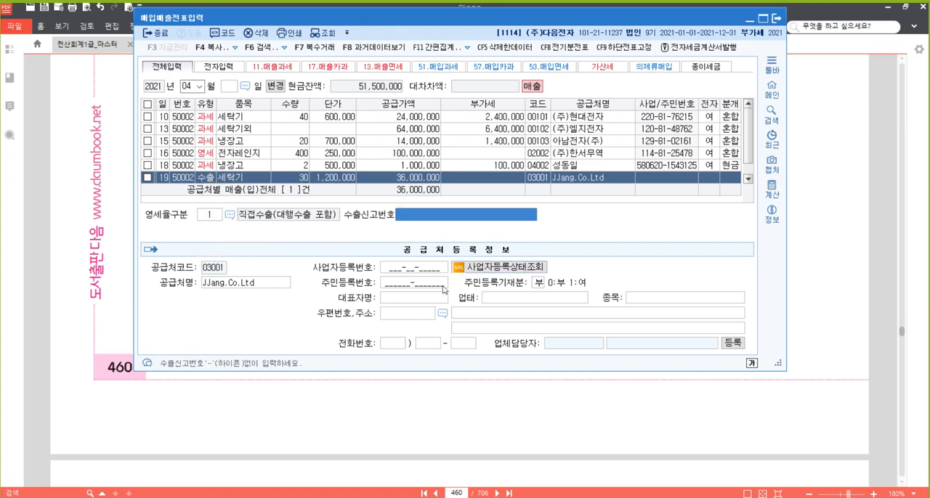
{"action": "key", "text": "Return"}
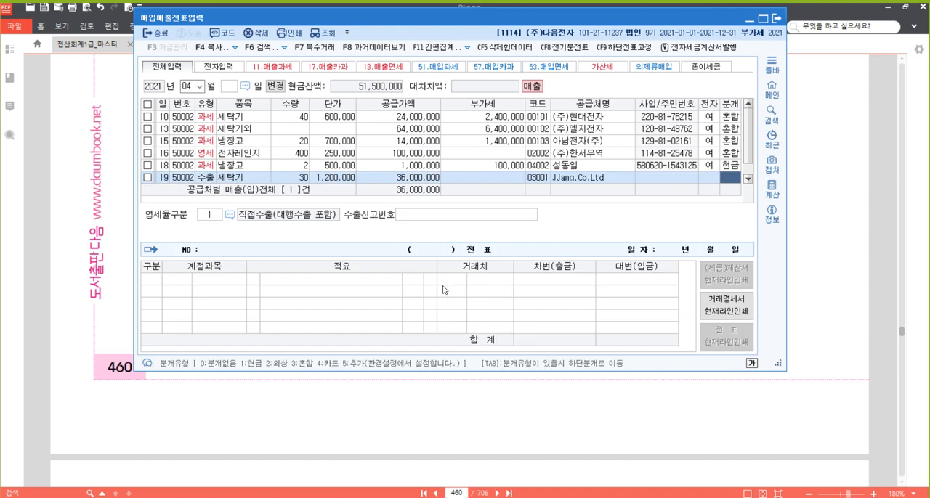
- Set the April 19 row's journal type to 3 (혼합) and accept the generated 제품매출 credit line
{"action": "type", "text": "3"}
{"action": "key", "text": "Return"}
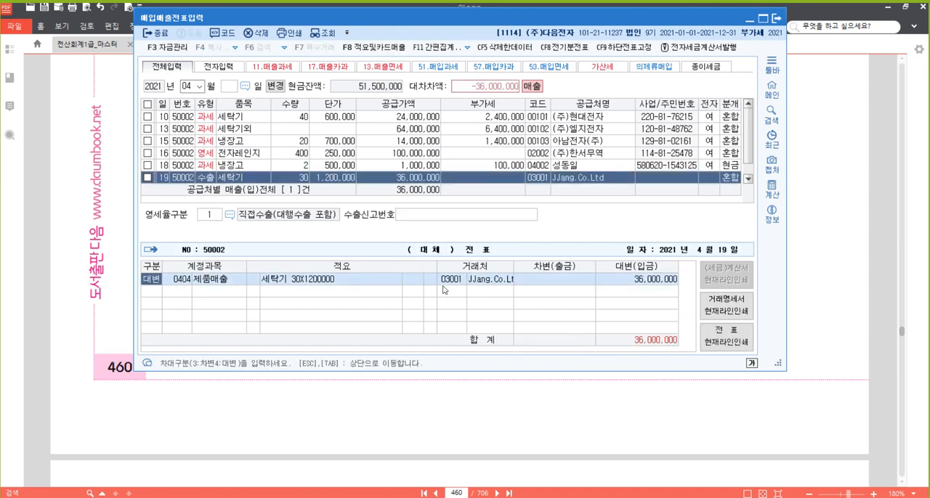
{"action": "key", "text": "Return"}
{"action": "key", "text": "Return"}
{"action": "key", "text": "Return"}
{"action": "key", "text": "Return"}
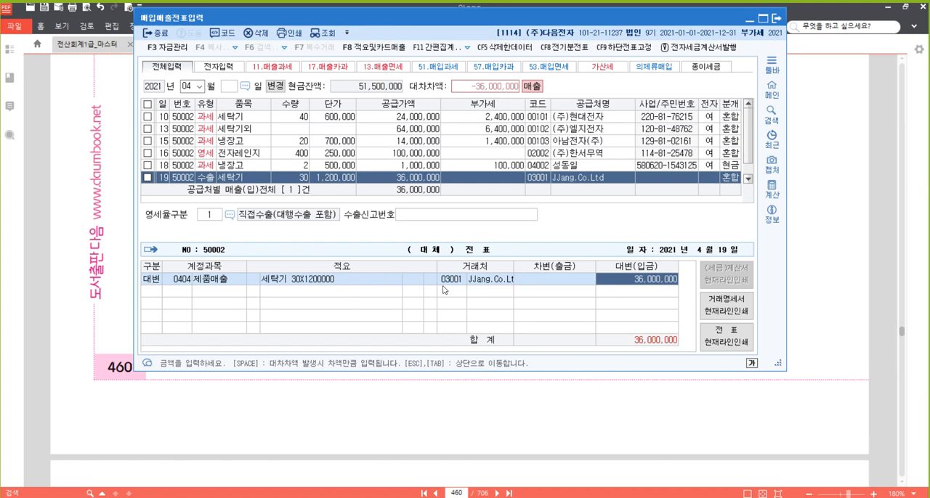
{"action": "key", "text": "Return"}
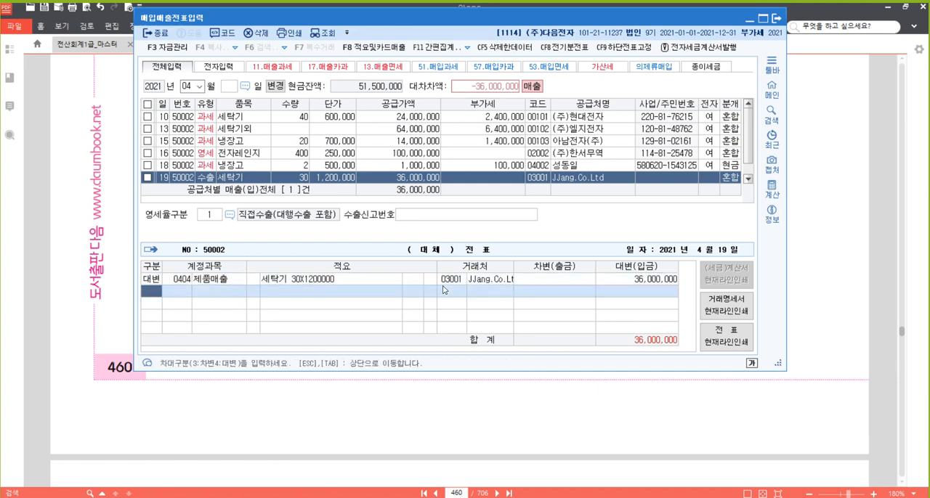
- Add a 차변 line to the April 19 journal with account 103 (보통예금) for 36,000,000 and complete the voucher
{"action": "type", "text": "3"}
{"action": "key", "text": "Return"}
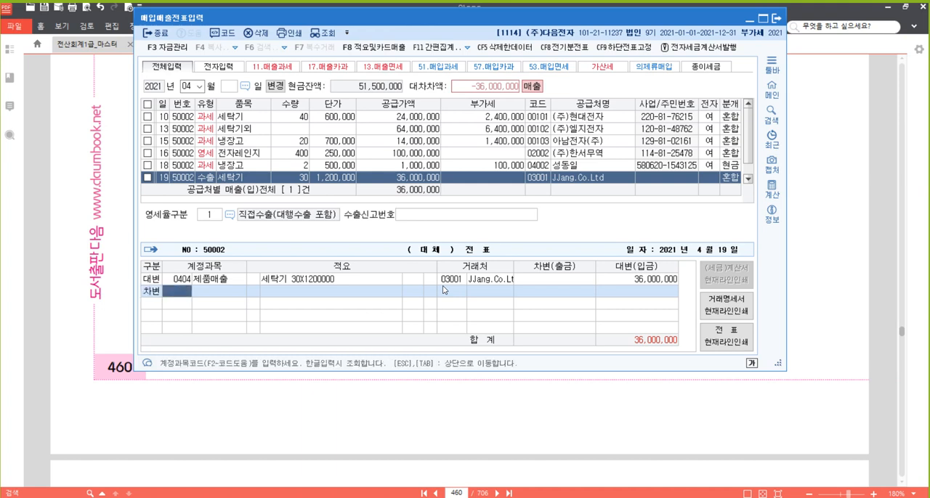
{"action": "type", "text": "103"}
{"action": "key", "text": "Return"}
{"action": "key", "text": "Return"}
{"action": "key", "text": "Return"}
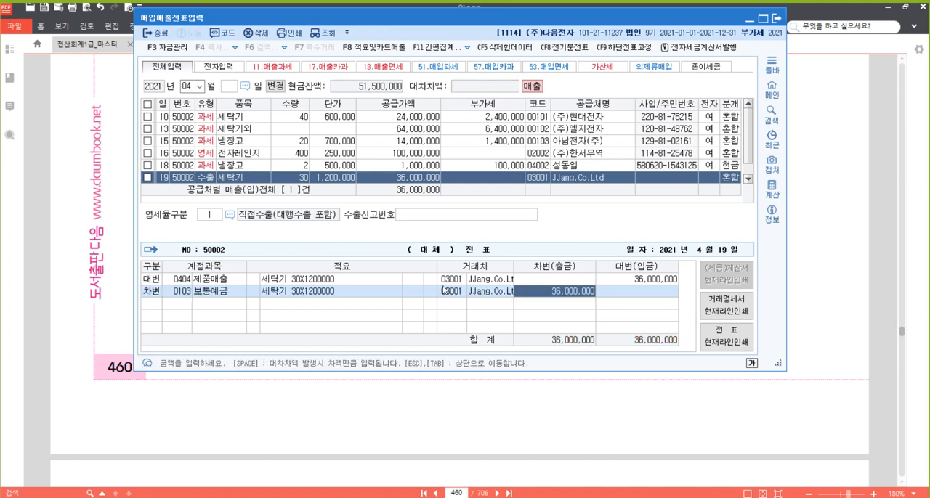
{"action": "key", "text": "Return"}
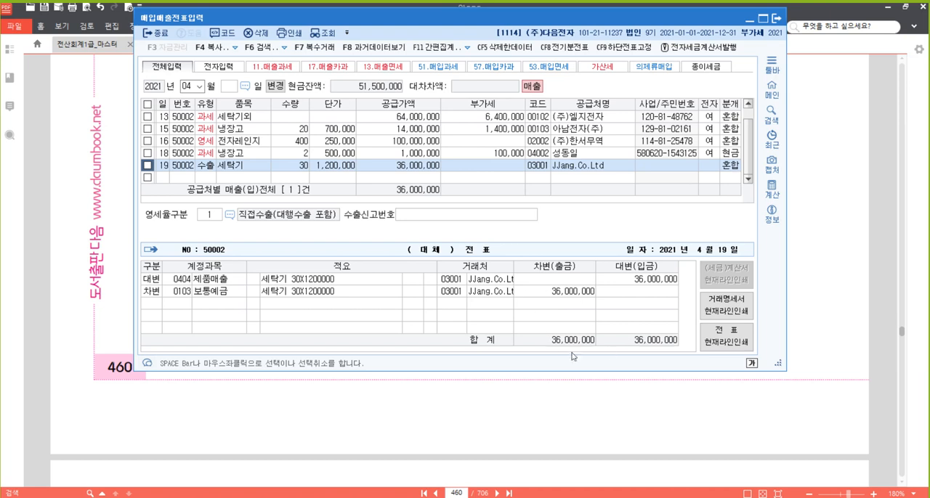
- Switch to the textbook in 알PDF and highlight "전자세금계산서 발급하였음" in problem [7]
{"action": "left_click", "coordinate": [851, 248]}
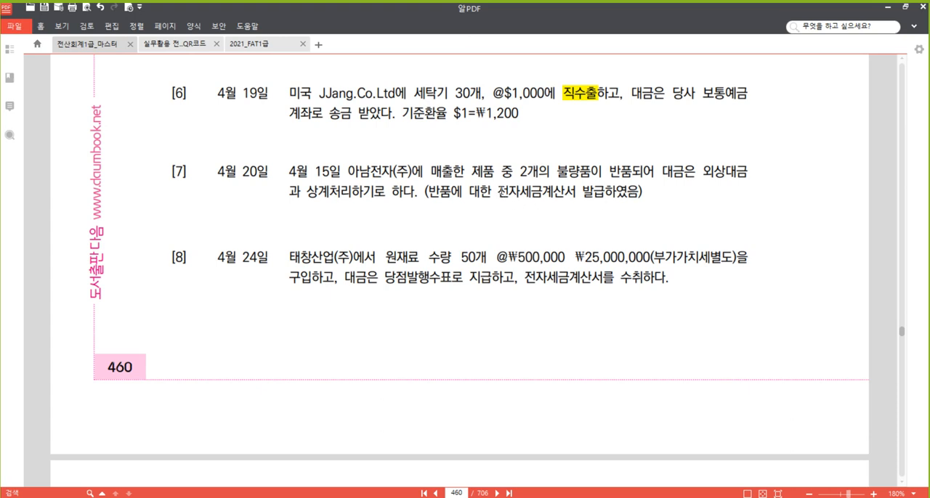
{"action": "left_click_drag", "start_coordinate": [498, 193], "coordinate": [639, 193]}
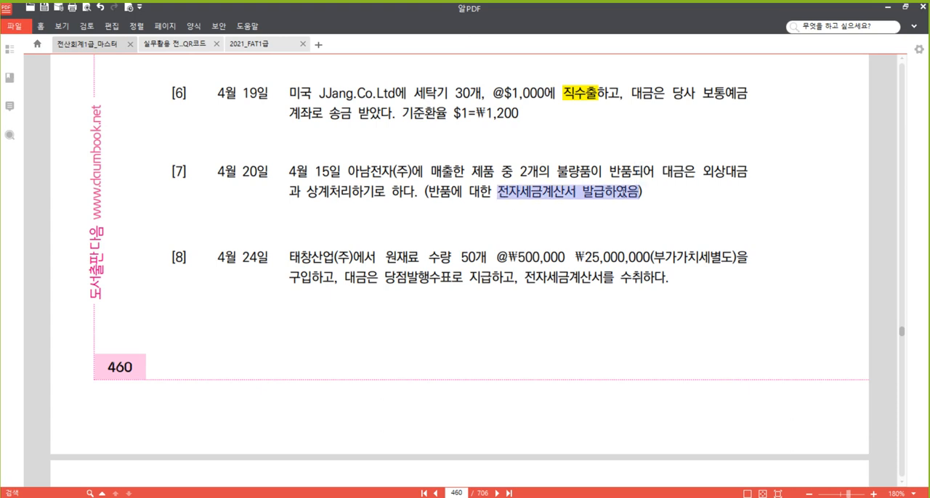
{"action": "right_click", "coordinate": [623, 191]}
{"action": "left_click", "coordinate": [636, 245]}
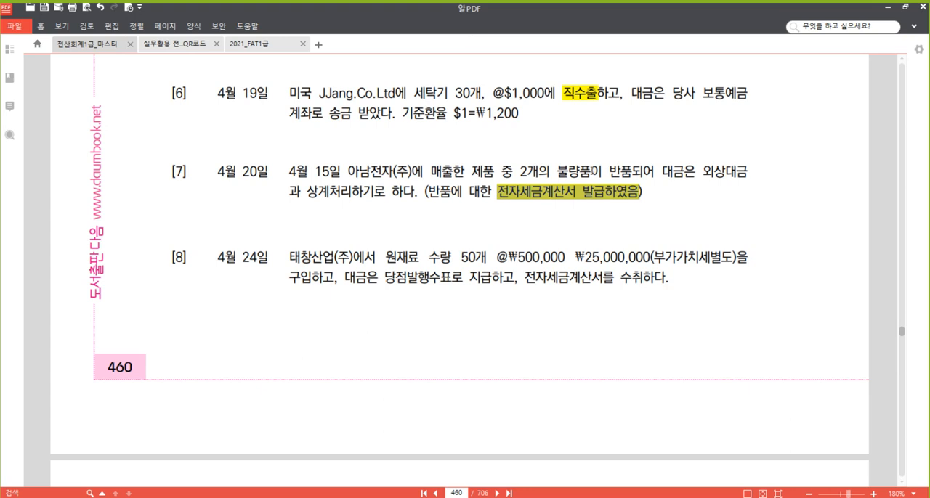
{"action": "left_click", "coordinate": [592, 171]}
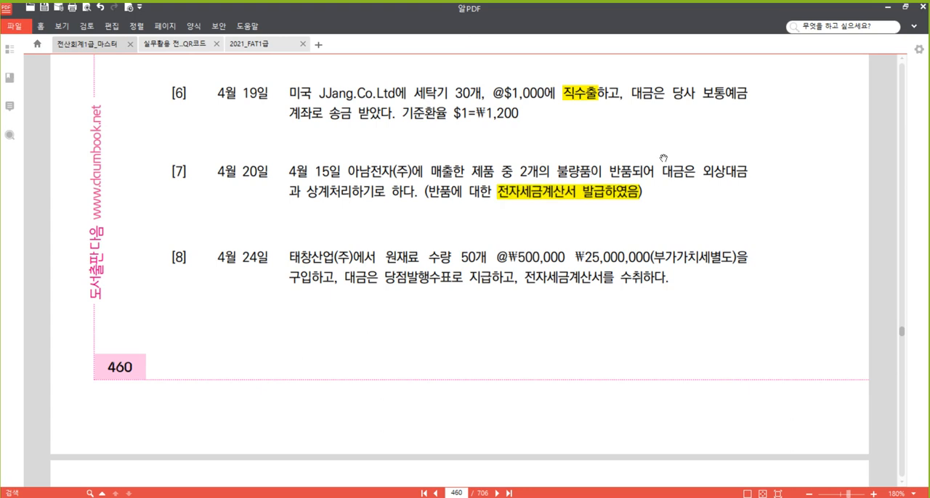
- Compare the April 15 refrigerator invoice for 아남전자(주) with the return described in problem [7], checking quantity, unit price and receivable
{"action": "scroll", "coordinate": [411, 216], "scroll_direction": "up", "scroll_amount": 5}
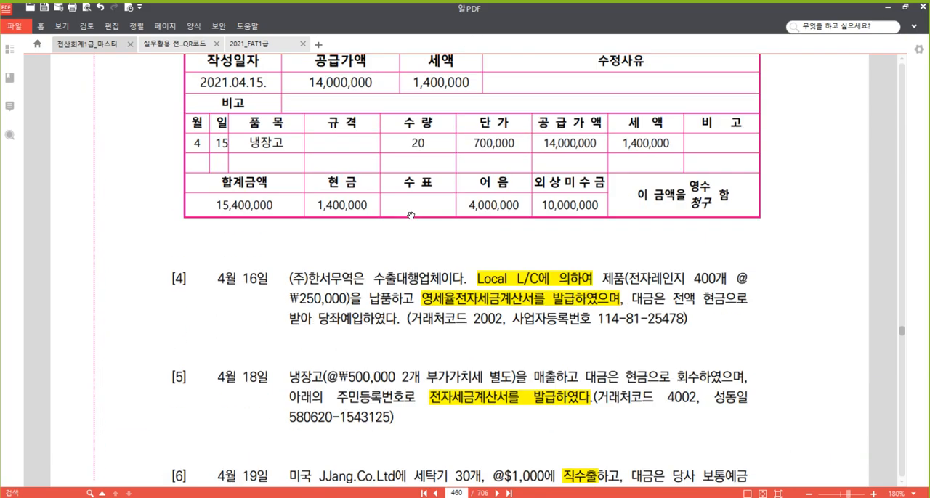
{"action": "scroll", "coordinate": [410, 216], "scroll_direction": "up", "scroll_amount": 1}
{"action": "scroll", "coordinate": [383, 160], "scroll_direction": "up", "scroll_amount": 1}
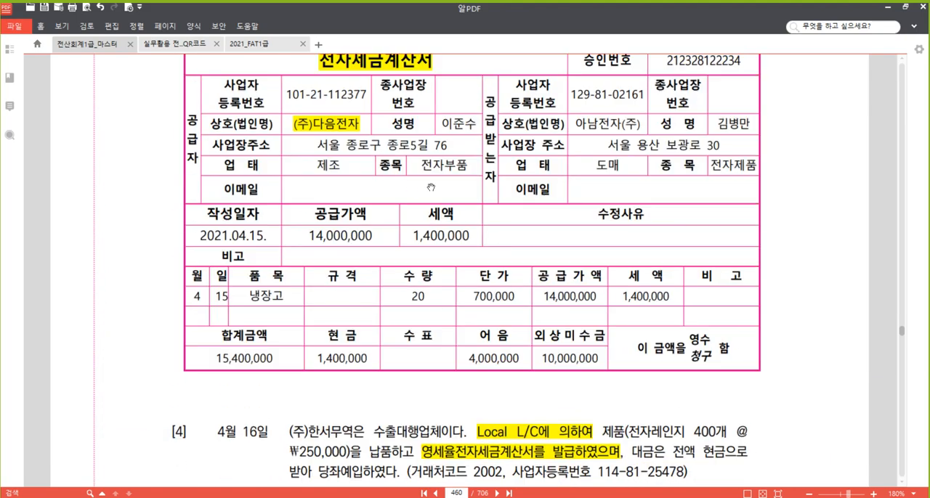
{"action": "scroll", "coordinate": [431, 188], "scroll_direction": "down", "scroll_amount": 1}
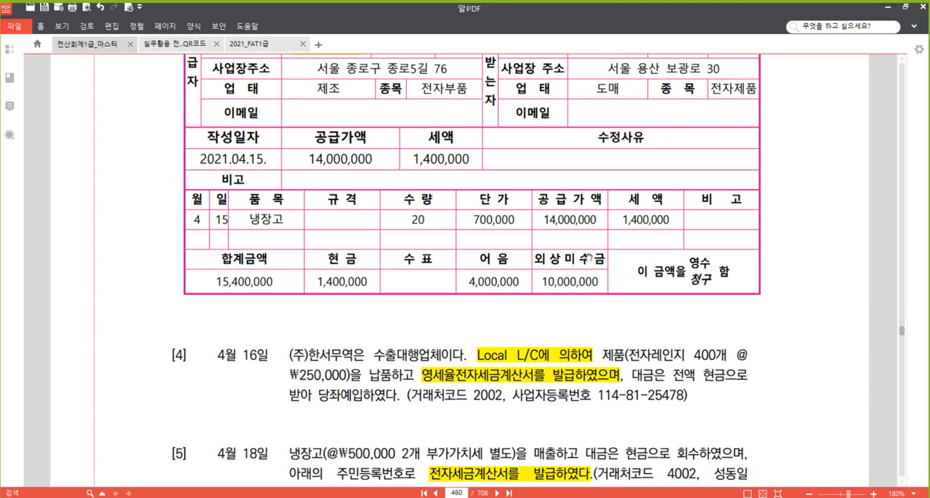
{"action": "scroll", "coordinate": [587, 257], "scroll_direction": "down", "scroll_amount": 5}
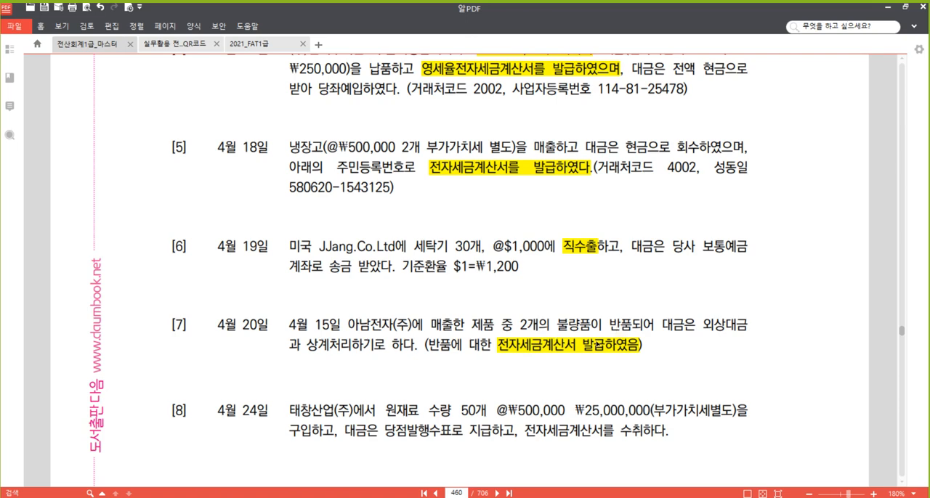
{"action": "scroll", "coordinate": [556, 338], "scroll_direction": "up", "scroll_amount": 5}
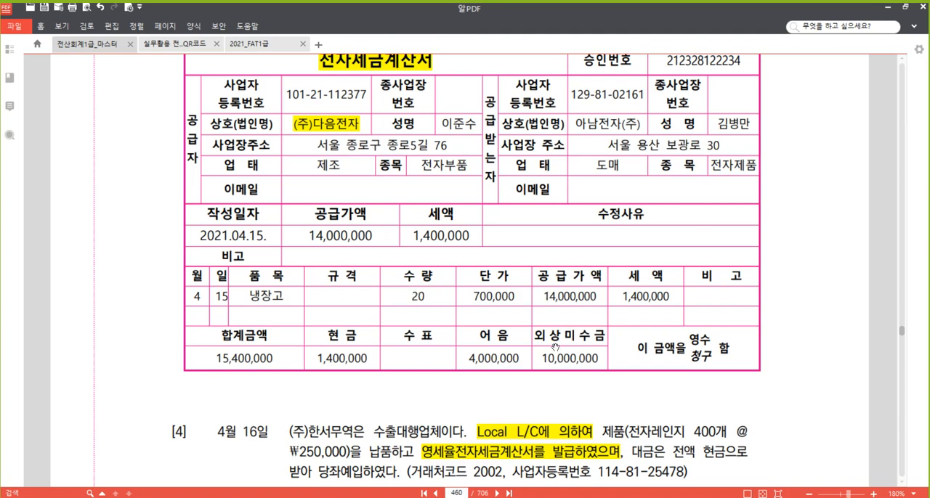
{"action": "scroll", "coordinate": [610, 381], "scroll_direction": "down", "scroll_amount": 3}
{"action": "scroll", "coordinate": [584, 365], "scroll_direction": "down", "scroll_amount": 3}
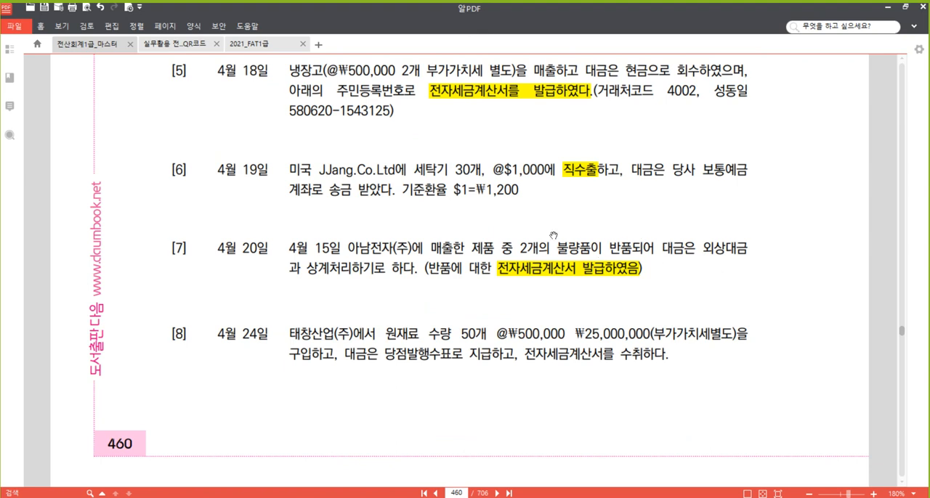
- Underline "외상대금과 상계처리하기로 하다." in problem [7] of the textbook
{"action": "left_click_drag", "start_coordinate": [703, 249], "coordinate": [414, 275]}
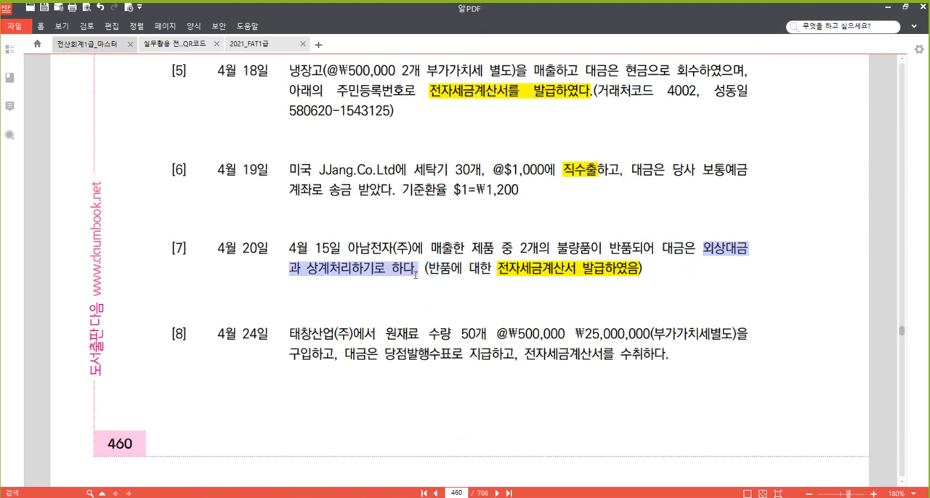
{"action": "right_click", "coordinate": [397, 269]}
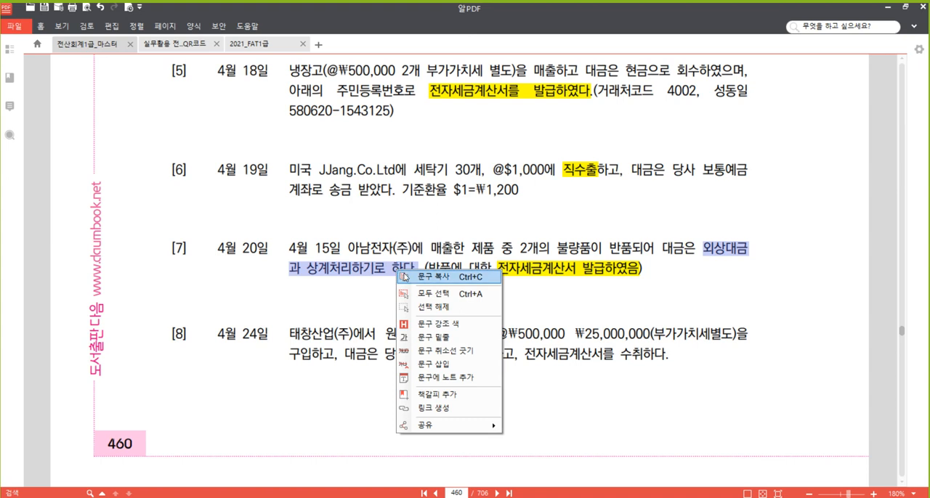
{"action": "left_click", "coordinate": [456, 338]}
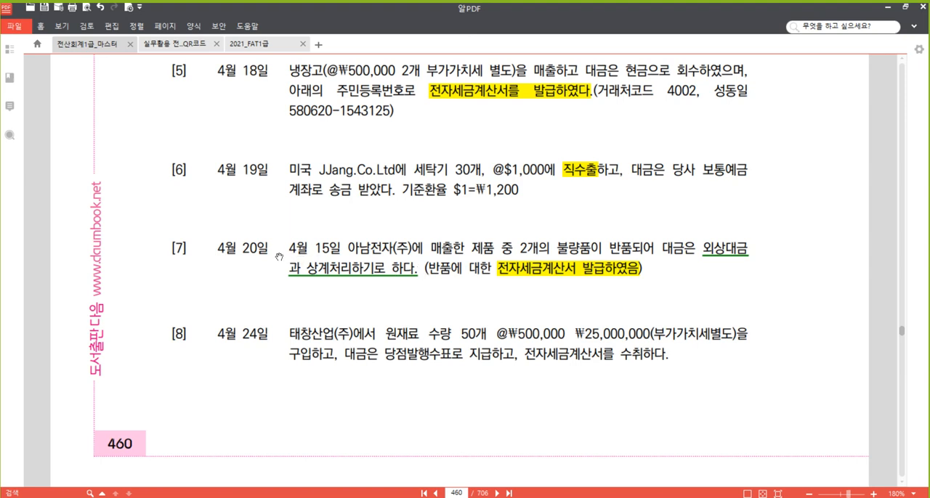
- Switch to the 매입매출전표입력 window and start an April 20 voucher with VAT type 11 (과세)
{"action": "left_click", "coordinate": [351, 274]}
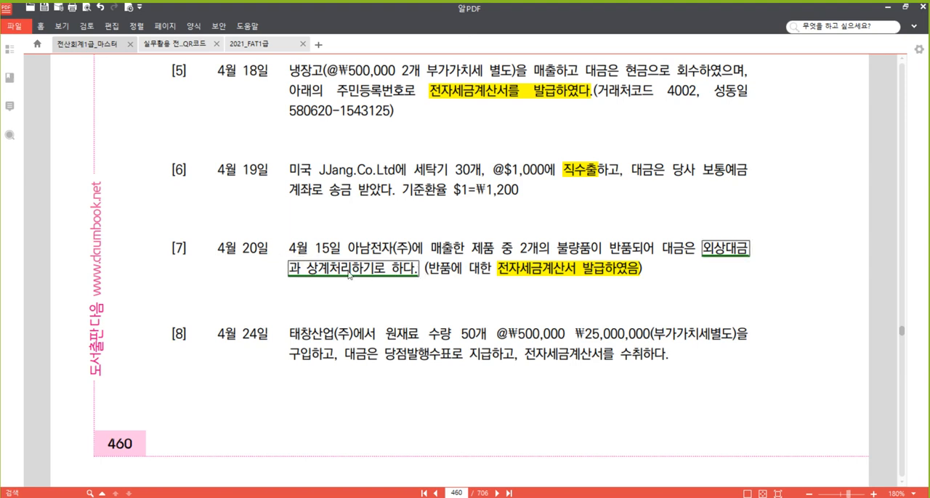
{"action": "left_click", "coordinate": [287, 496]}
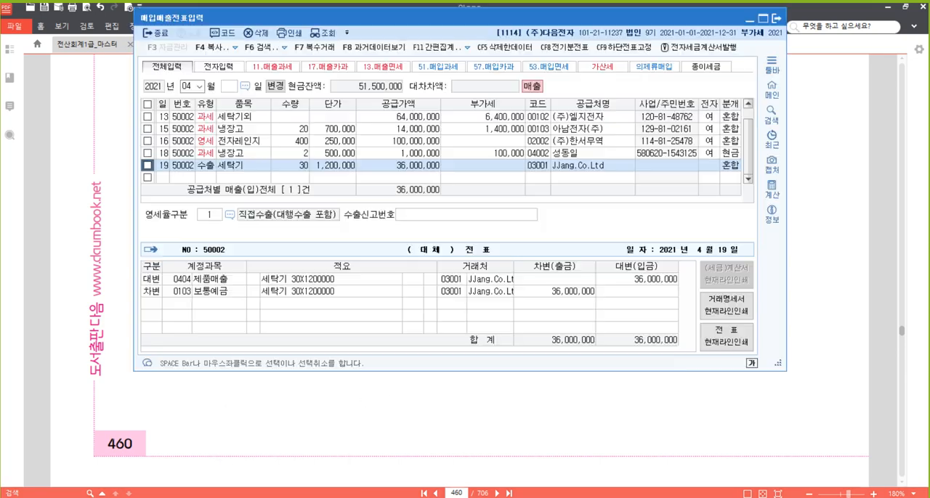
{"action": "left_click", "coordinate": [165, 177]}
{"action": "type", "text": "20"}
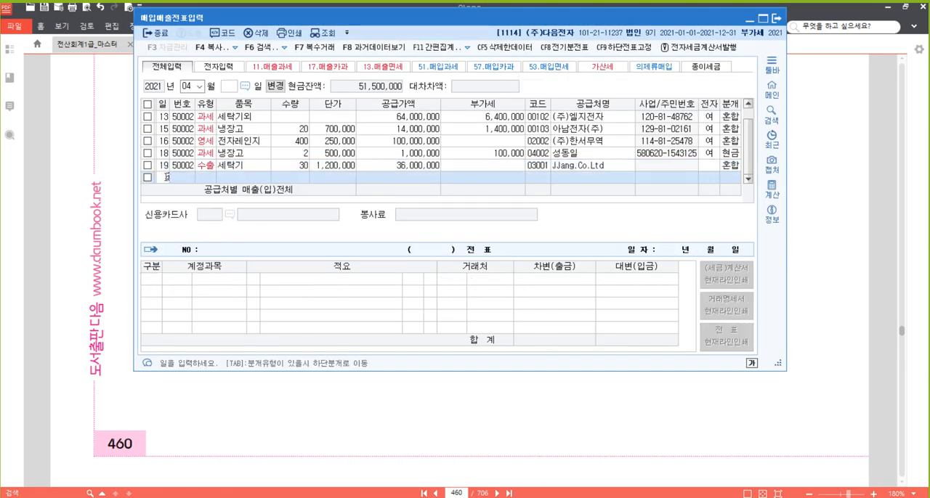
{"action": "key", "text": "Return"}
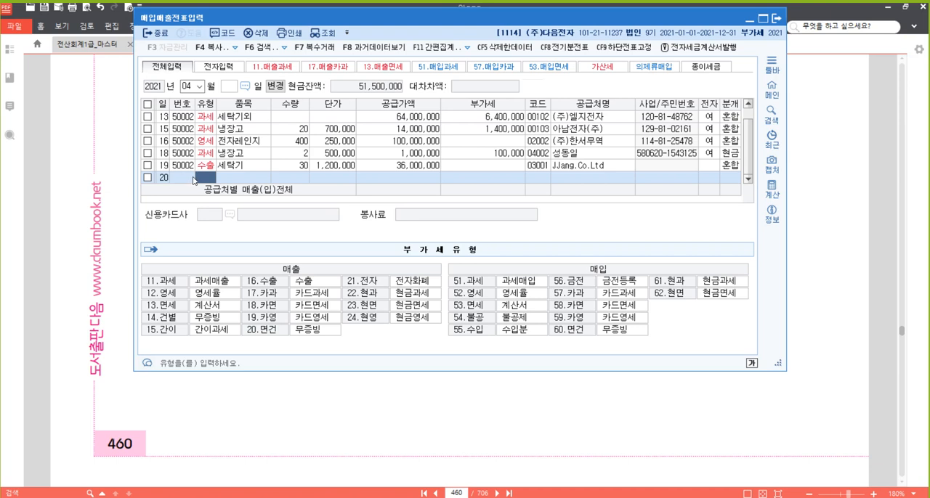
{"action": "type", "text": "11"}
{"action": "key", "text": "Return"}
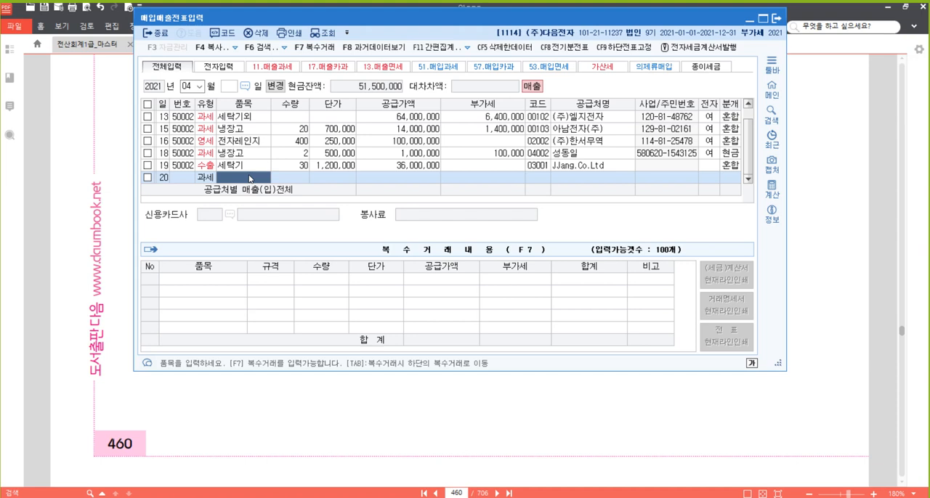
- Enter 매출환입 as the April 20 voucher's item, with quantity -2 and unit price 700,000
{"action": "type", "text": "매출환입"}
{"action": "key", "text": "Return"}
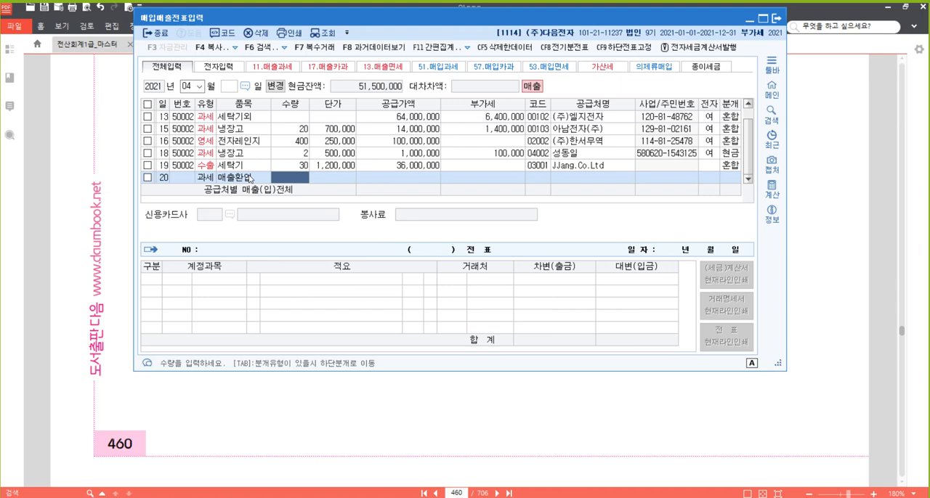
{"action": "type", "text": "-2"}
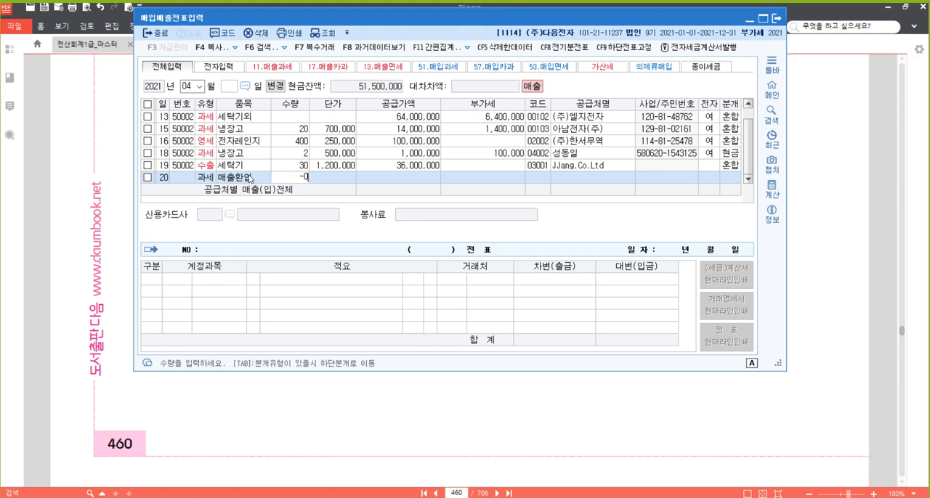
{"action": "key", "text": "Return"}
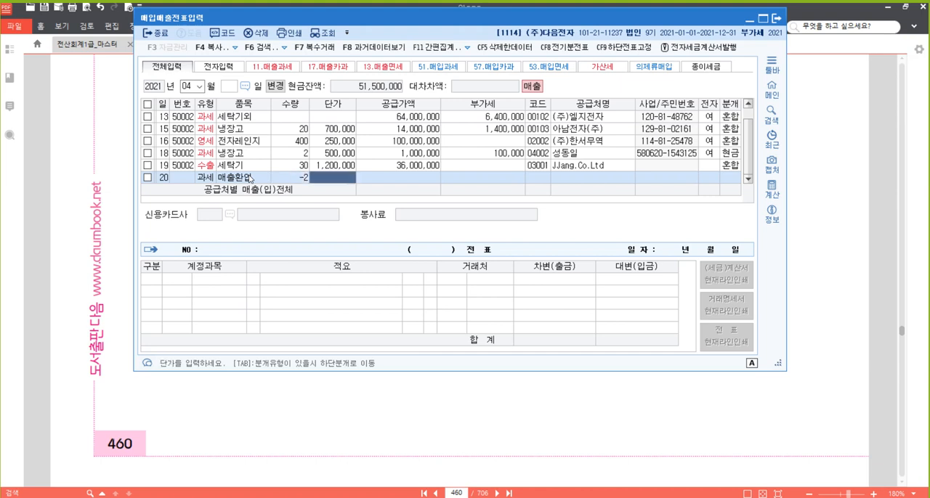
{"action": "type", "text": "7000000"}
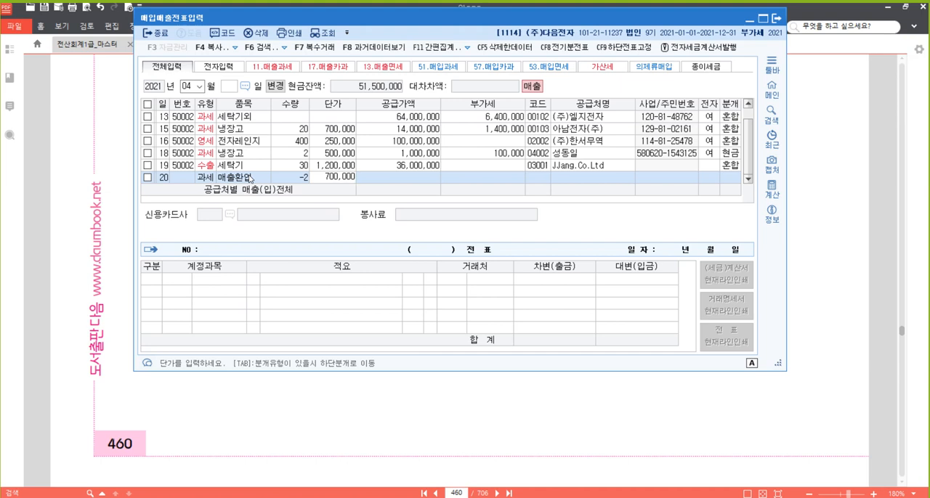
{"action": "key", "text": "Return"}
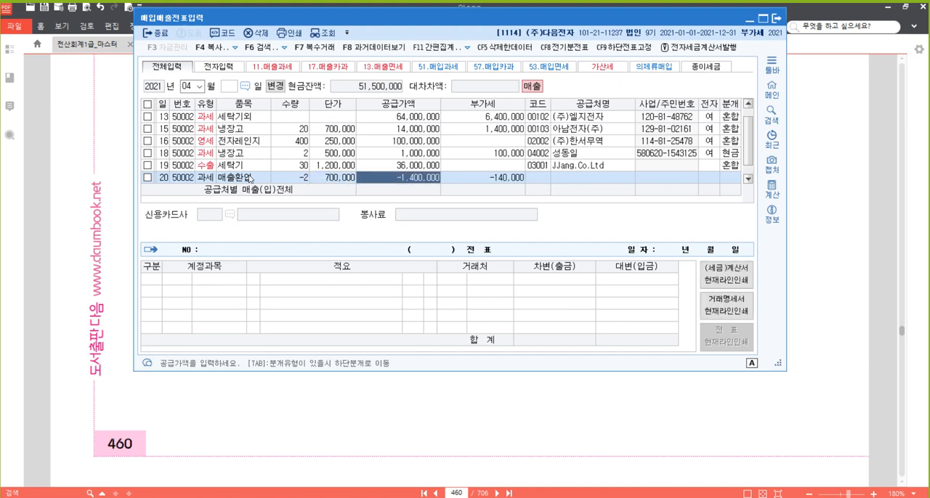
- Frame the April 20 voucher's supply amount in red with the screen pen, and clear the mark
{"action": "key", "text": "ctrl+2"}
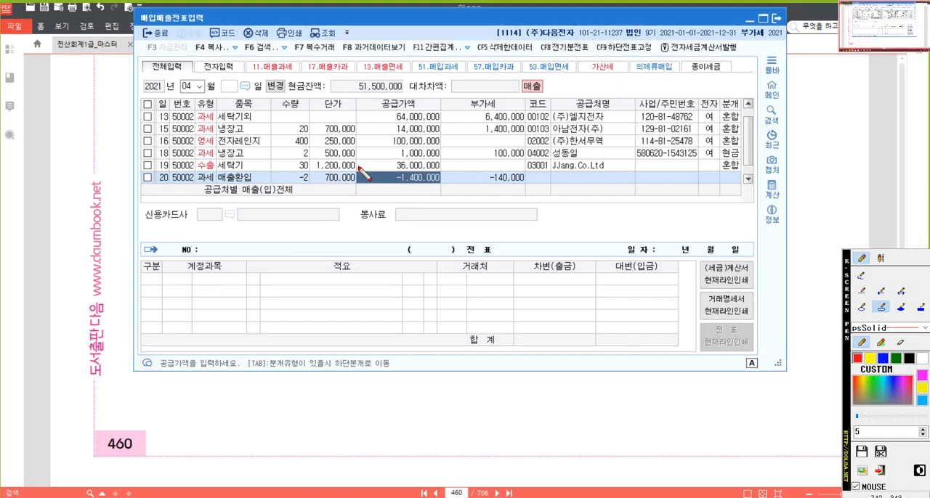
{"action": "left_click_drag", "start_coordinate": [359, 169], "coordinate": [440, 186]}
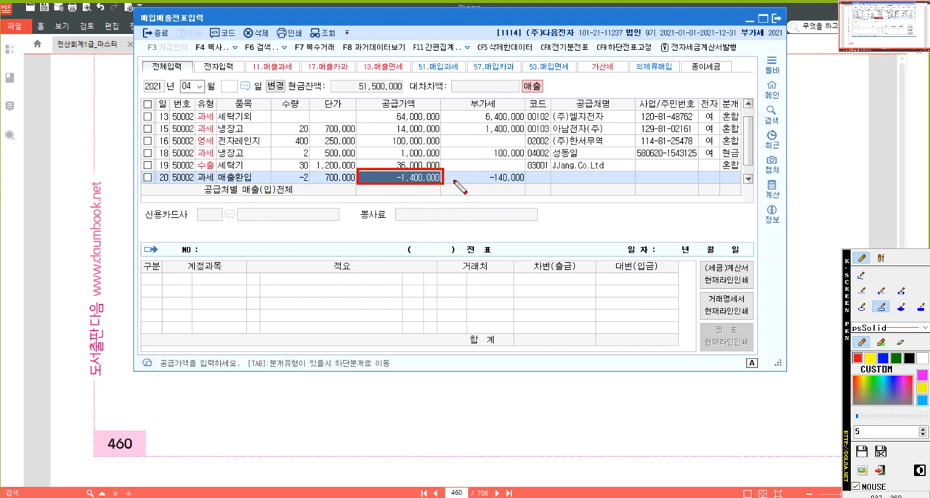
{"action": "key", "text": "Escape"}
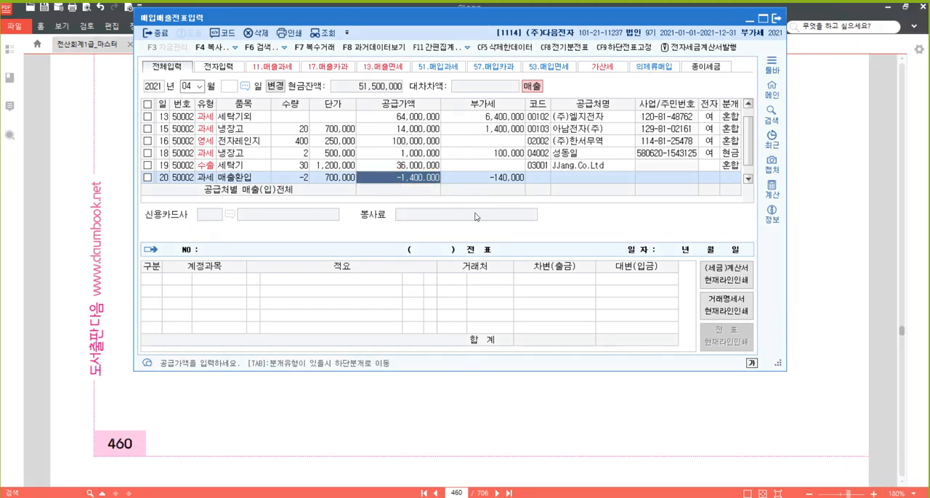
- Accept the April 20 voucher's supply and VAT amounts and set 아남전자(주) as its trading partner
{"action": "key", "text": "Return"}
{"action": "key", "text": "Return"}
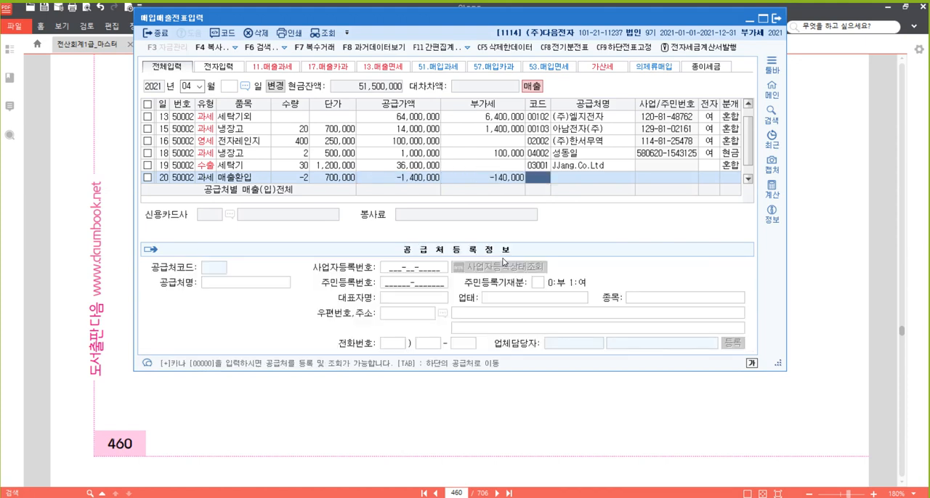
{"action": "type", "text": "아남"}
{"action": "key", "text": "Return"}
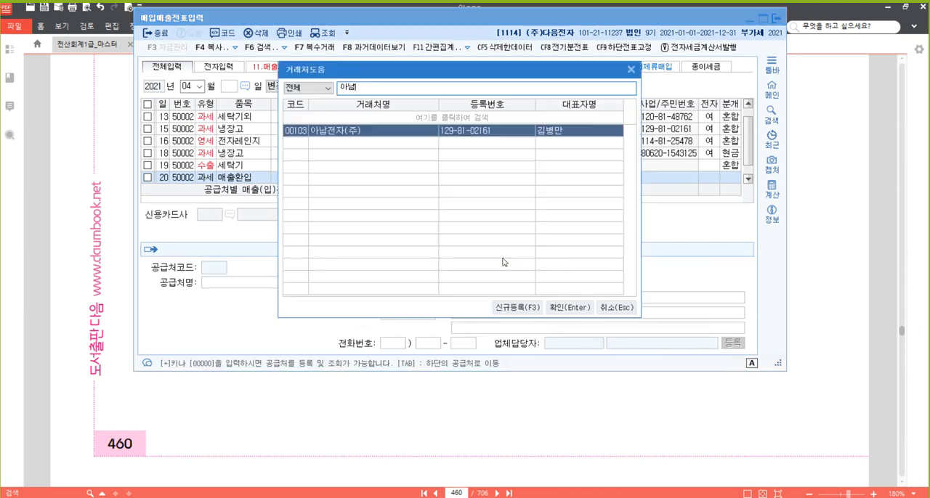
{"action": "key", "text": "Return"}
{"action": "key", "text": "Return"}
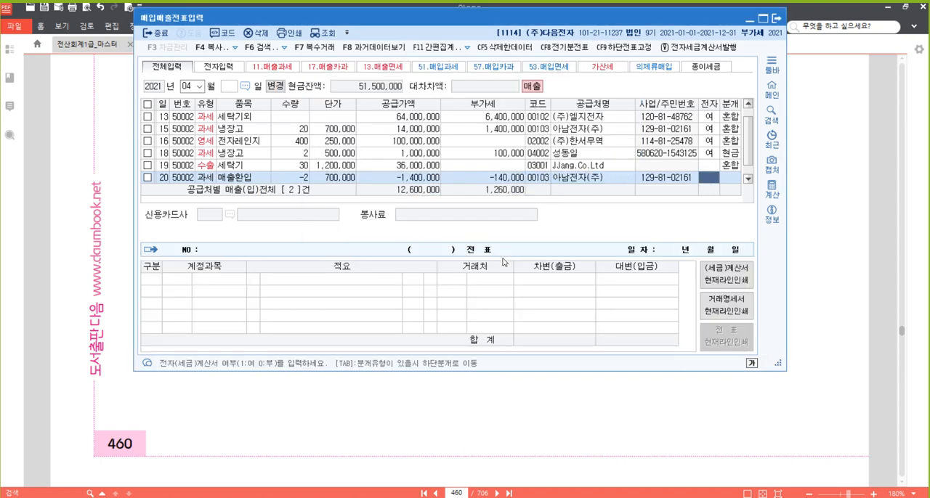
- Mark the April 20 return as an electronic invoice (여), choose journal type 2 (외상) and complete the voucher
{"action": "type", "text": "1"}
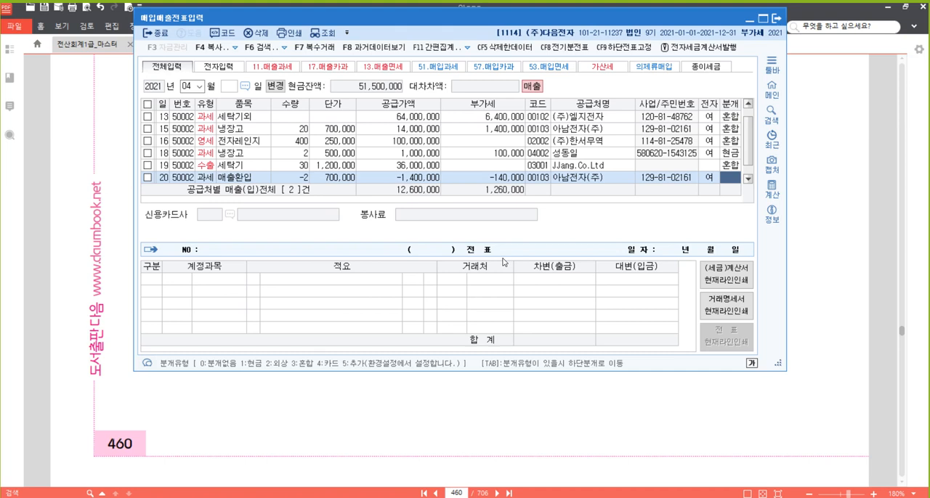
{"action": "type", "text": "2"}
{"action": "key", "text": "Return"}
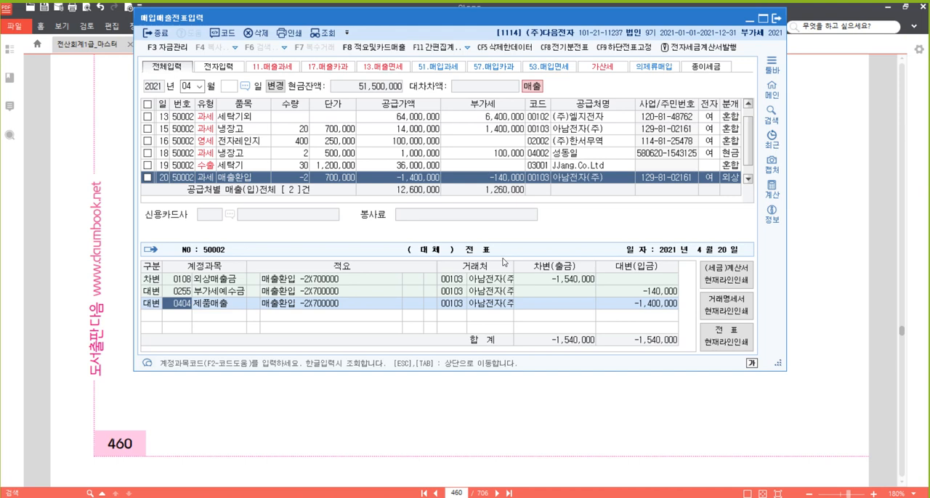
{"action": "key", "text": "Return"}
{"action": "key", "text": "Return"}
- Compare the journal entries of the April 15 refrigerator sale and the April 20 return for 아남전자(주)
{"action": "key", "text": "Up"}
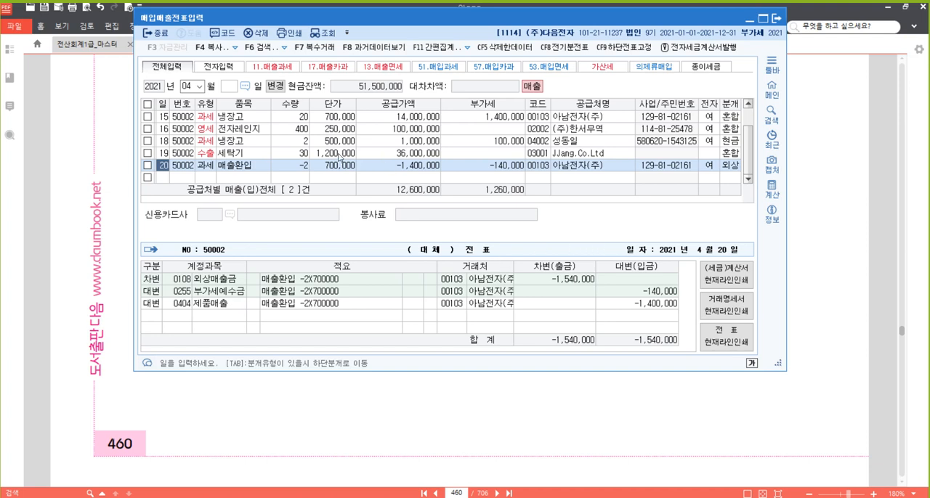
{"action": "left_click", "coordinate": [164, 118]}
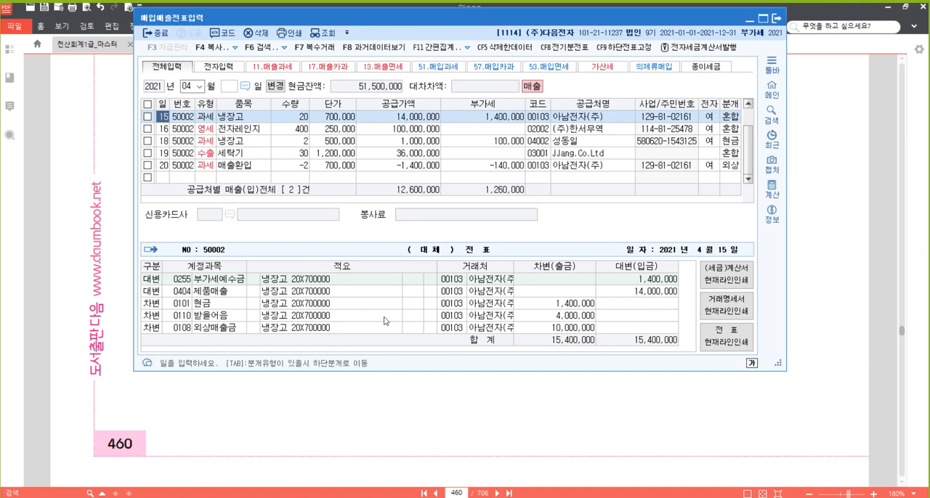
{"action": "left_click", "coordinate": [164, 167]}
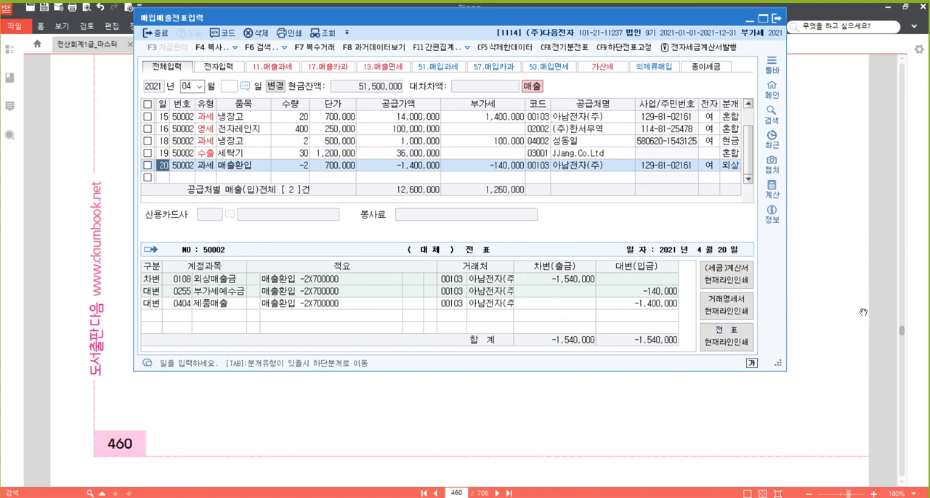
- Switch to the textbook in 알PDF and highlight "전자세금계산서를 수취하다." in problem [8]
{"action": "left_click", "coordinate": [838, 273]}
{"action": "scroll", "coordinate": [400, 328], "scroll_direction": "down", "scroll_amount": 1}
{"action": "scroll", "coordinate": [400, 328], "scroll_direction": "down", "scroll_amount": 1}
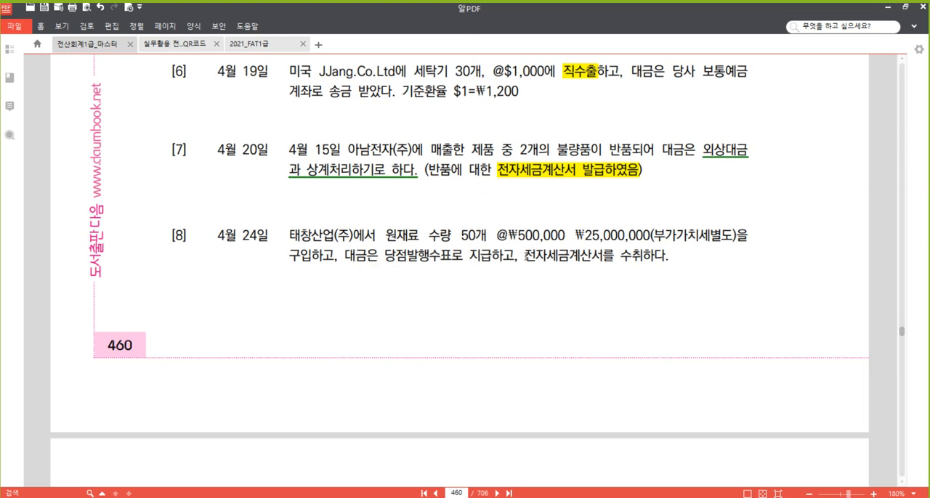
{"action": "left_click_drag", "start_coordinate": [525, 256], "coordinate": [655, 256]}
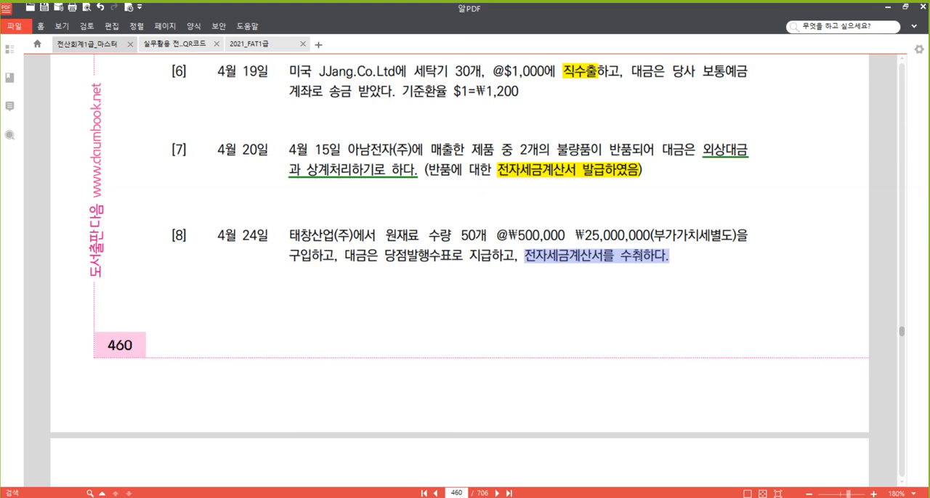
{"action": "right_click", "coordinate": [639, 255]}
{"action": "left_click", "coordinate": [695, 313]}
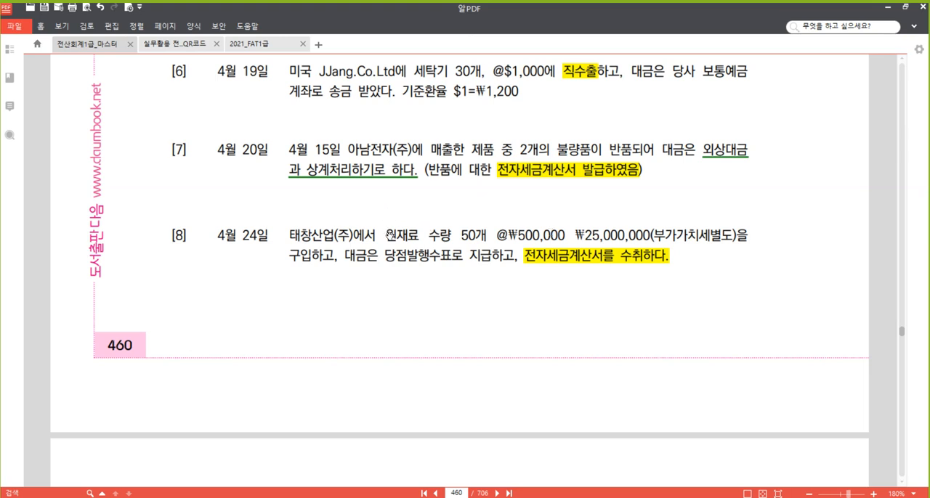
- Underline "원재료" in problem [8] of the textbook
{"action": "left_click_drag", "start_coordinate": [385, 236], "coordinate": [420, 236]}
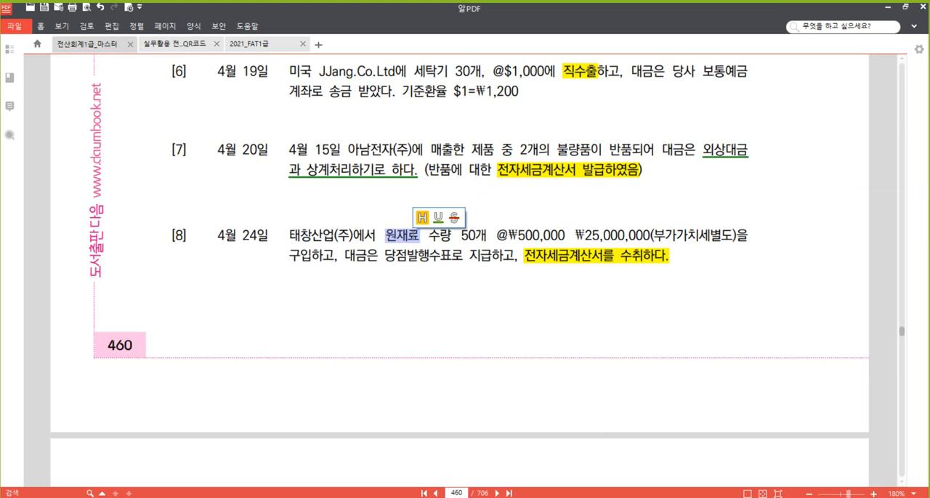
{"action": "right_click", "coordinate": [412, 235]}
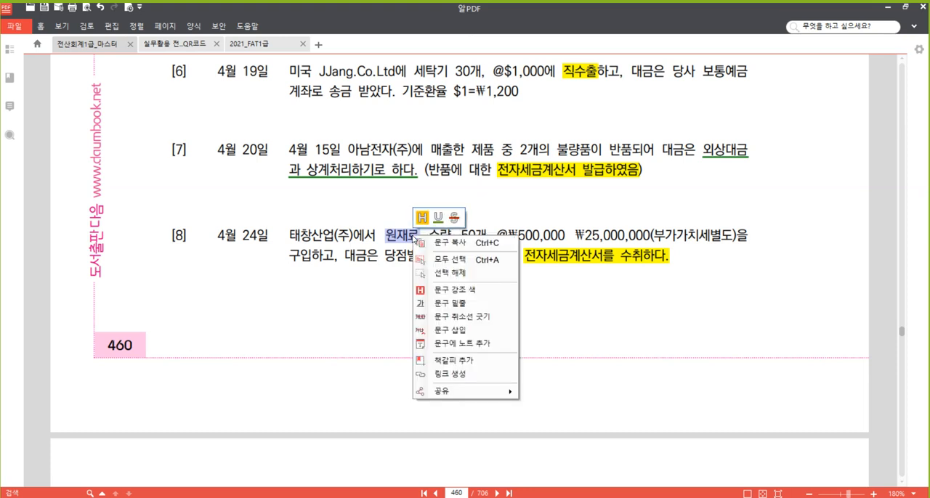
{"action": "left_click", "coordinate": [474, 303]}
{"action": "left_click", "coordinate": [451, 235]}
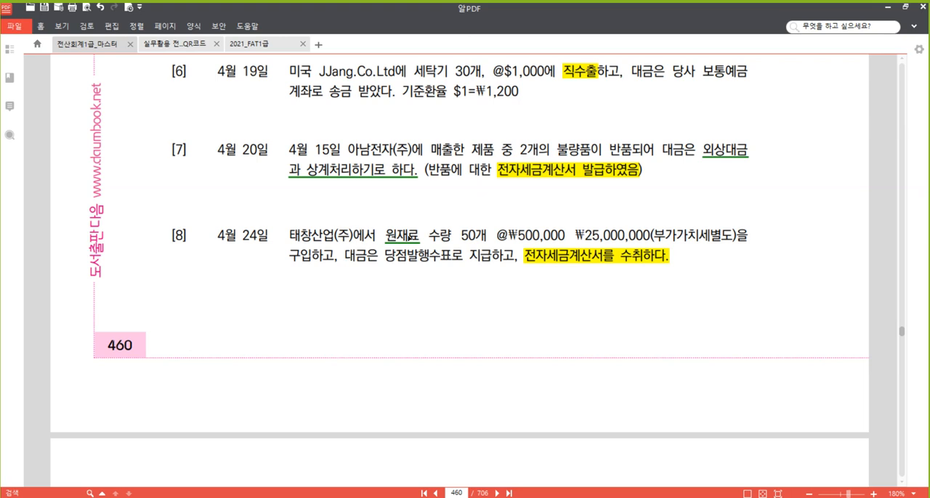
{"action": "left_click", "coordinate": [409, 238]}
{"action": "left_click", "coordinate": [483, 240]}
- Switch to the 매입매출전표입력 window and start an April 24 voucher with purchase VAT type 51 (과세)
{"action": "left_click", "coordinate": [286, 458]}
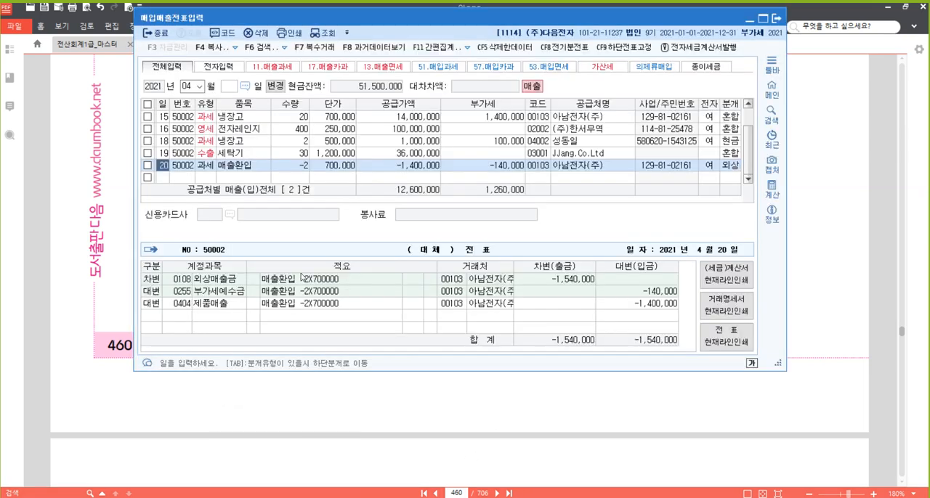
{"action": "left_click", "coordinate": [165, 177]}
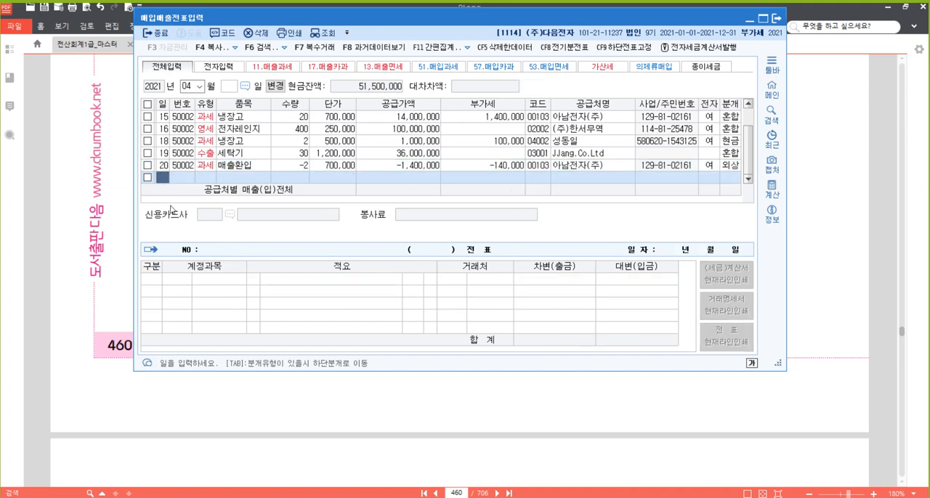
{"action": "type", "text": "24"}
{"action": "key", "text": "Return"}
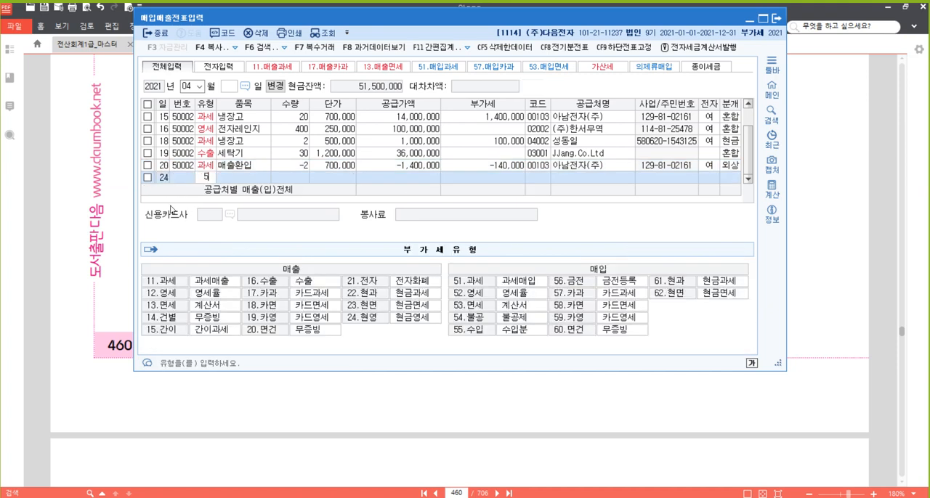
{"action": "type", "text": "51"}
{"action": "key", "text": "Return"}
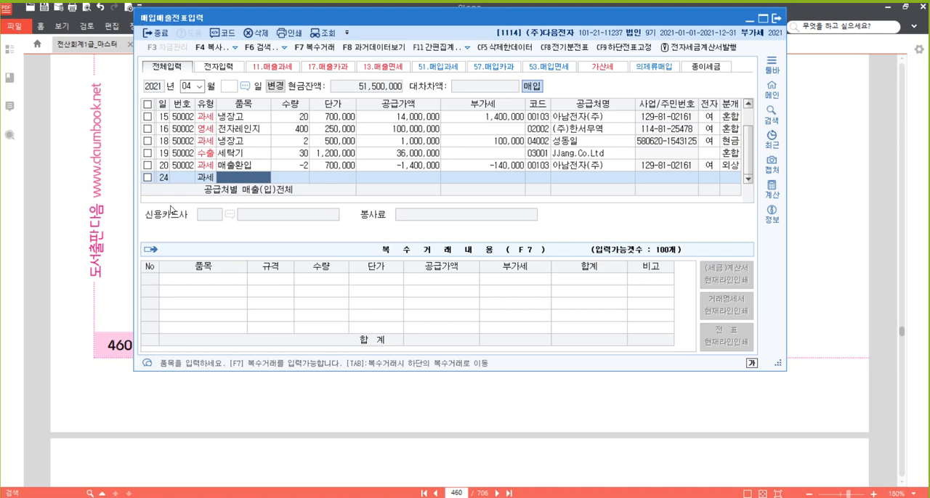
- Enter 원재료 as the April 24 voucher's item, with quantity 50 and unit price 500,000
{"action": "type", "text": "원재료"}
{"action": "key", "text": "Return"}
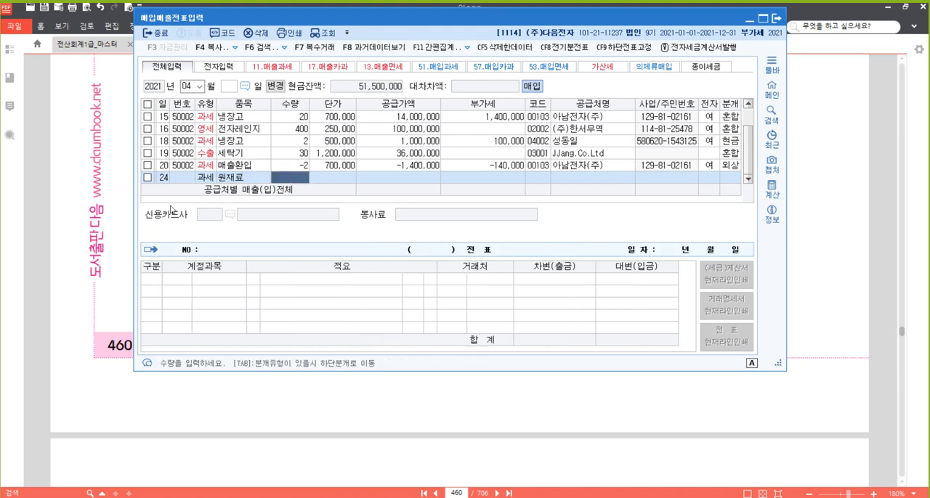
{"action": "type", "text": "50"}
{"action": "key", "text": "Return"}
{"action": "type", "text": "500"}
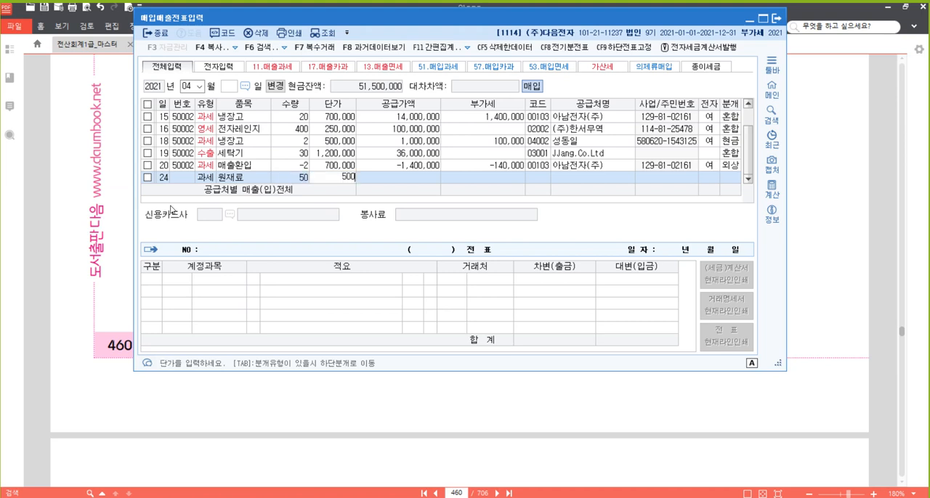
{"action": "type", "text": ",000"}
{"action": "key", "text": "Return"}
- Accept the April 24 voucher's supply and VAT amounts and set 태창산업(주) as the supplier
{"action": "key", "text": "Return"}
{"action": "key", "text": "Return"}
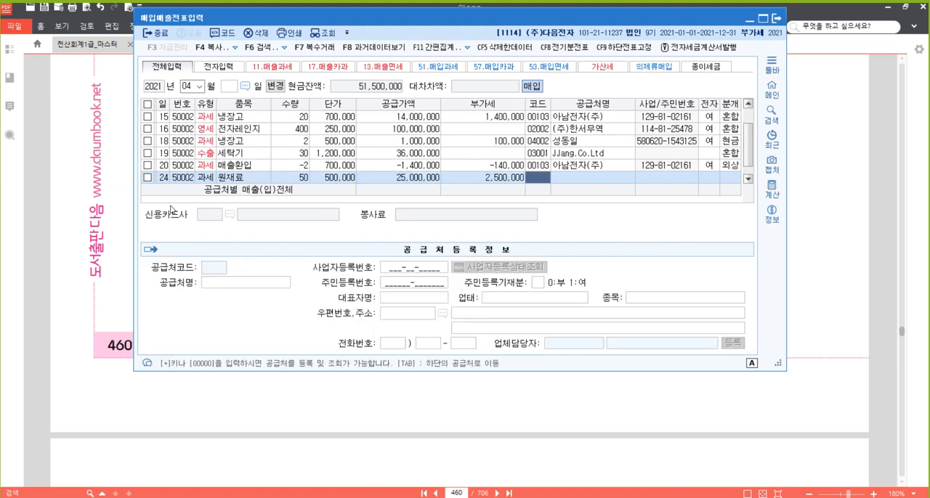
{"action": "type", "text": "태창"}
{"action": "key", "text": "Return"}
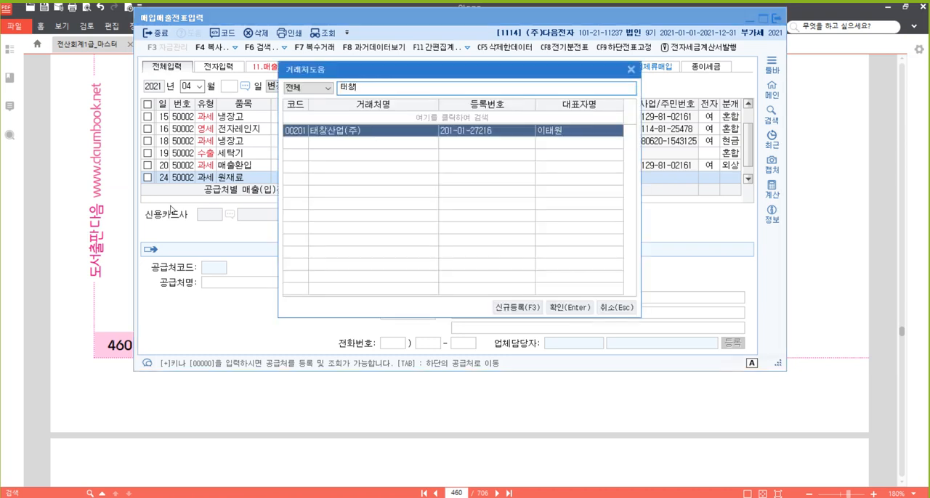
- Mark the April 24 voucher as an electronic tax invoice (여) and set its journal type to 3 (혼합)
{"action": "key", "text": "Return"}
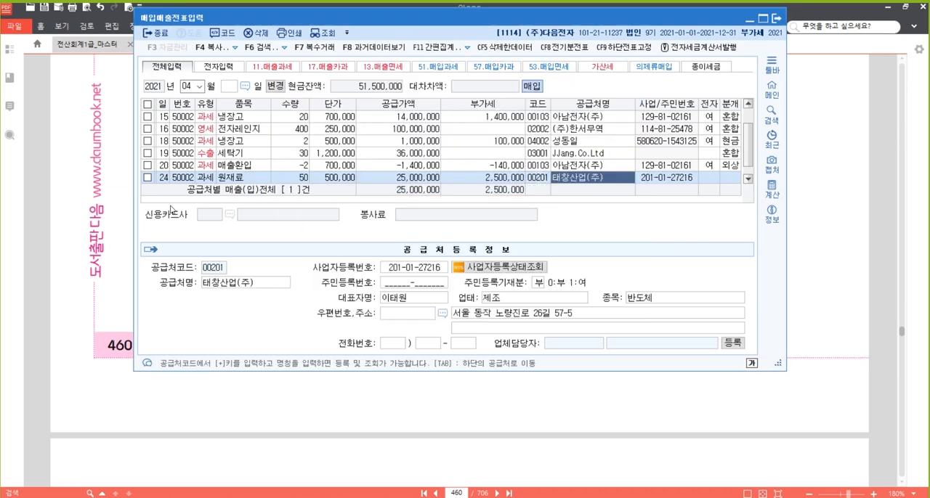
{"action": "key", "text": "Return"}
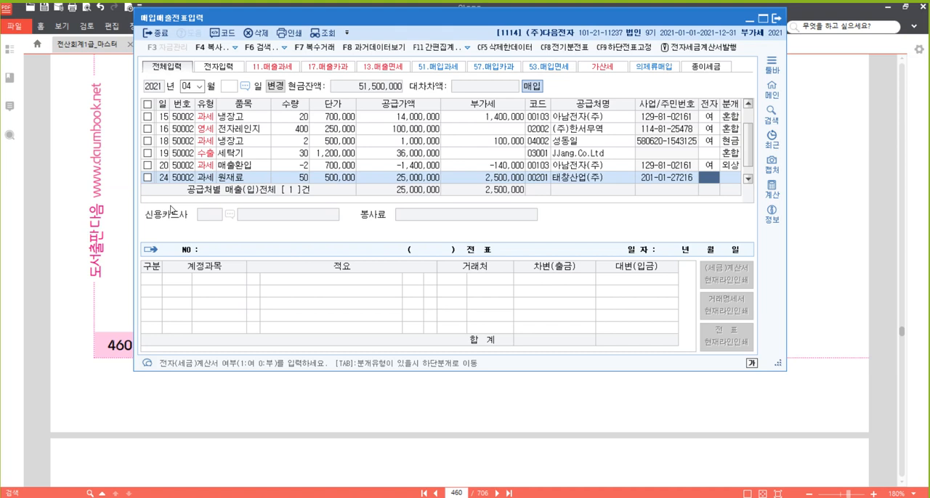
{"action": "type", "text": "15"}
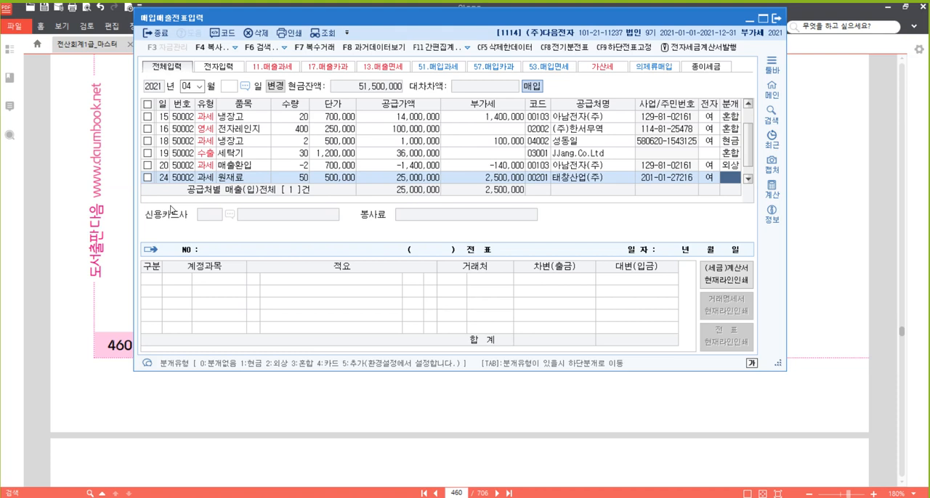
{"action": "type", "text": "3"}
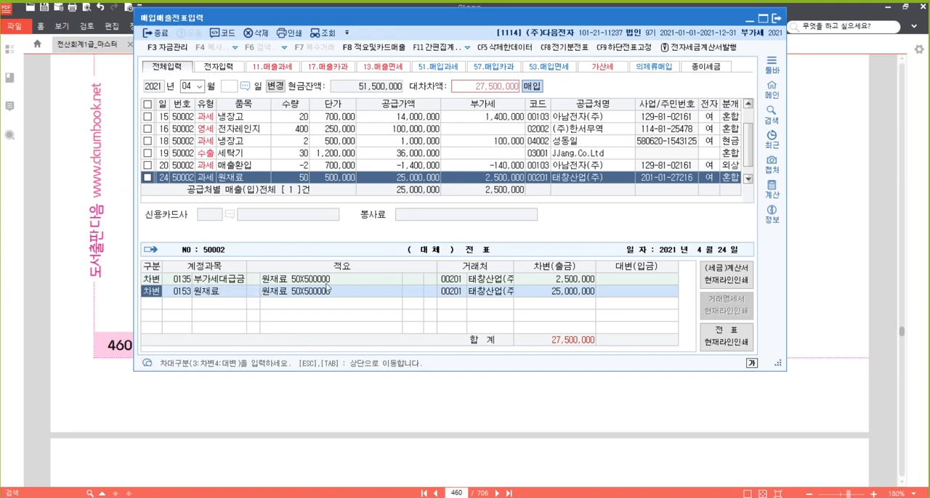
- Add a credit line for account 102 (당좌예금) to the April 24 voucher's journal entry and complete the voucher
{"action": "left_click", "coordinate": [559, 280]}
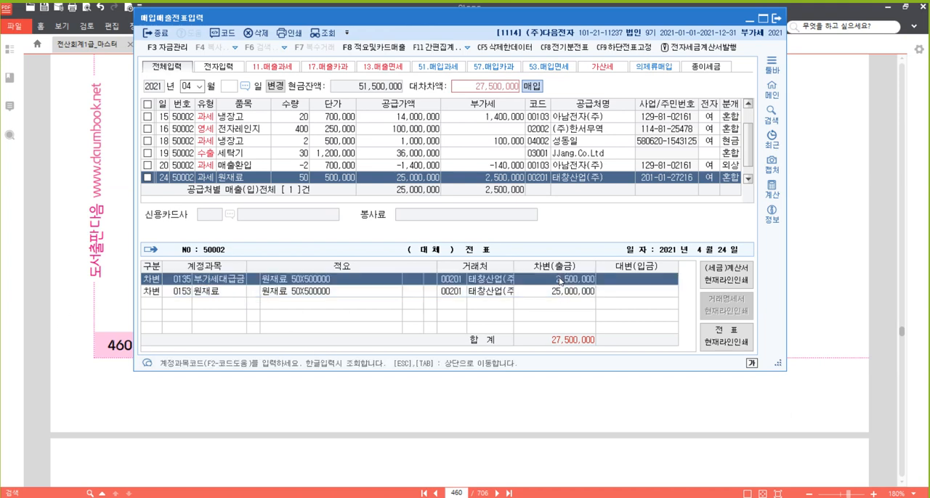
{"action": "left_click", "coordinate": [181, 294]}
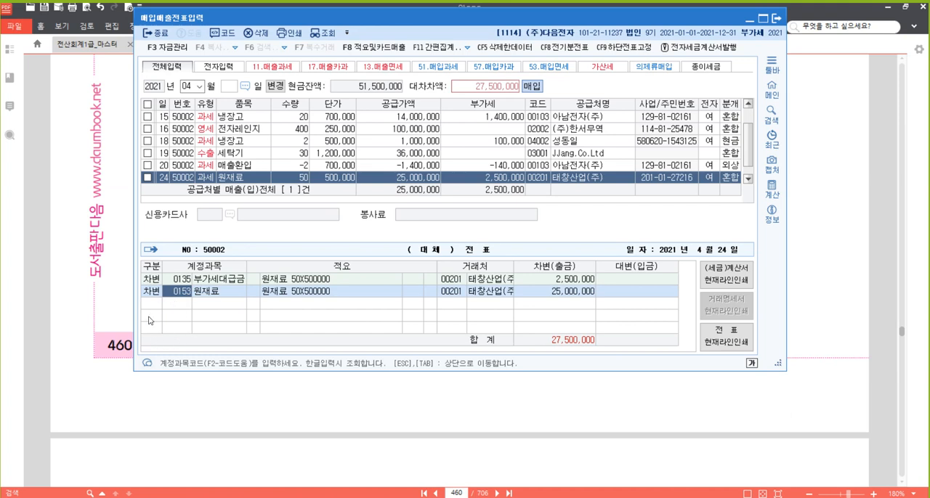
{"action": "key", "text": "Return"}
{"action": "key", "text": "Return"}
{"action": "key", "text": "Return"}
{"action": "key", "text": "Return"}
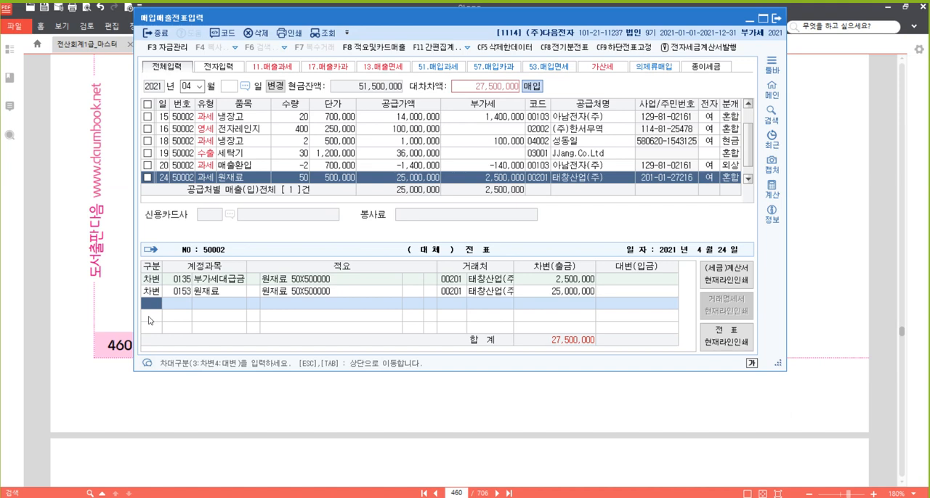
{"action": "type", "text": "4"}
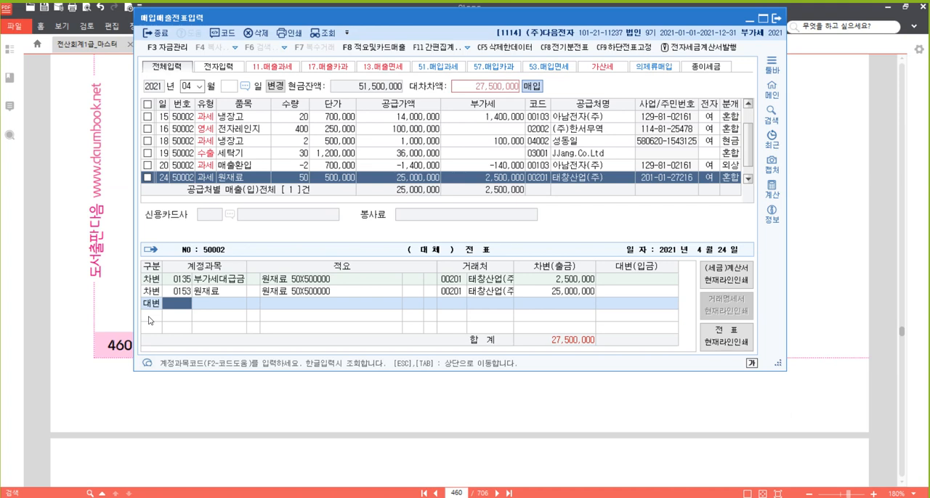
{"action": "type", "text": "102"}
{"action": "key", "text": "Return"}
{"action": "key", "text": "Return"}
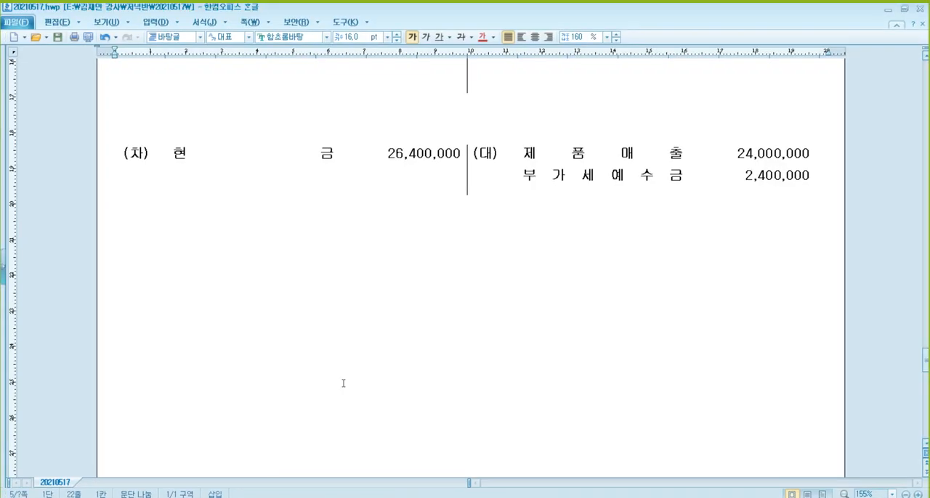
- Switch to the 20210517.hwp document in 한글 and write "* 매출세액 : 부가세예수금 (대변)" below the 현금 and 제품매출 entry
{"action": "scroll", "coordinate": [289, 260], "scroll_direction": "down", "scroll_amount": 2}
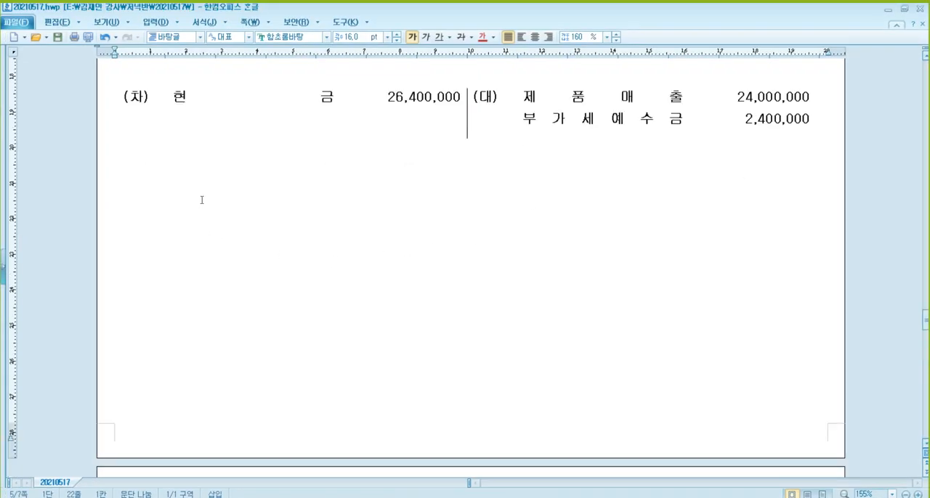
{"action": "type", "text": "* 매출세애"}
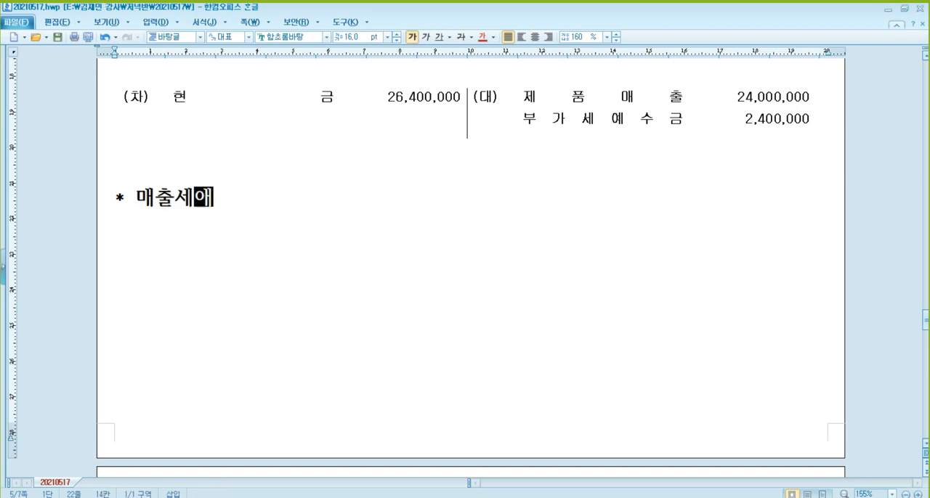
{"action": "type", "text": "ㄱ : 부"}
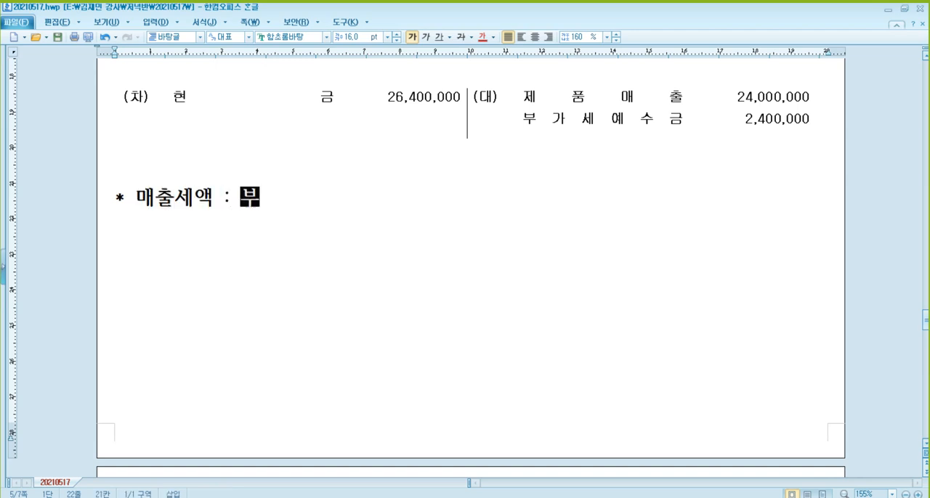
{"action": "type", "text": "가세옛ㅜ금 (대변)"}
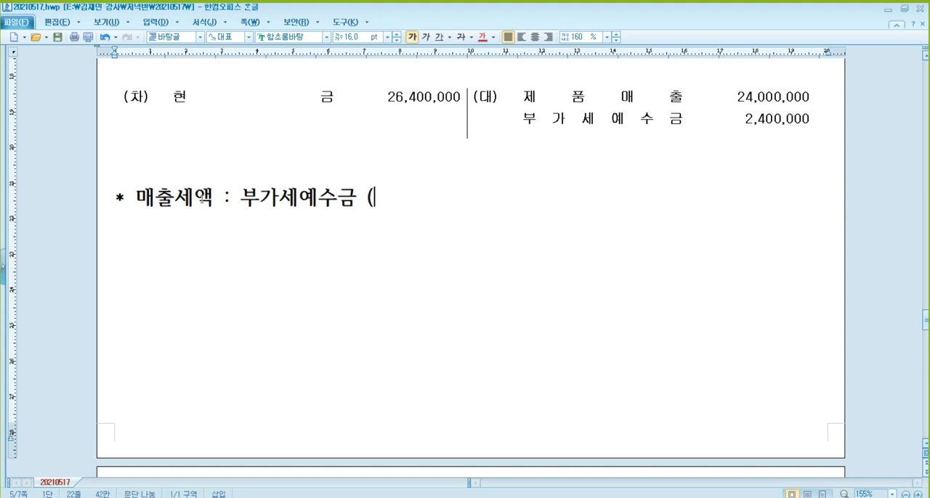
- Add the line "* 공제되는 매입세액 : 부가세대급금 (차변)" below the 매출세액 note
{"action": "key", "text": "Return"}
{"action": "type", "text": "(*"}
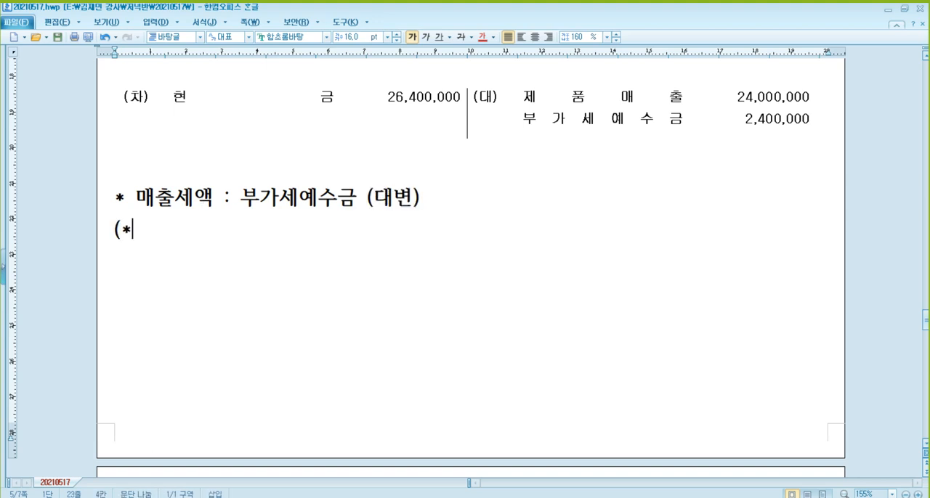
{"action": "key", "text": "BackSpace"}
{"action": "key", "text": "BackSpace"}
{"action": "type", "text": "* 공제되는 매입"}
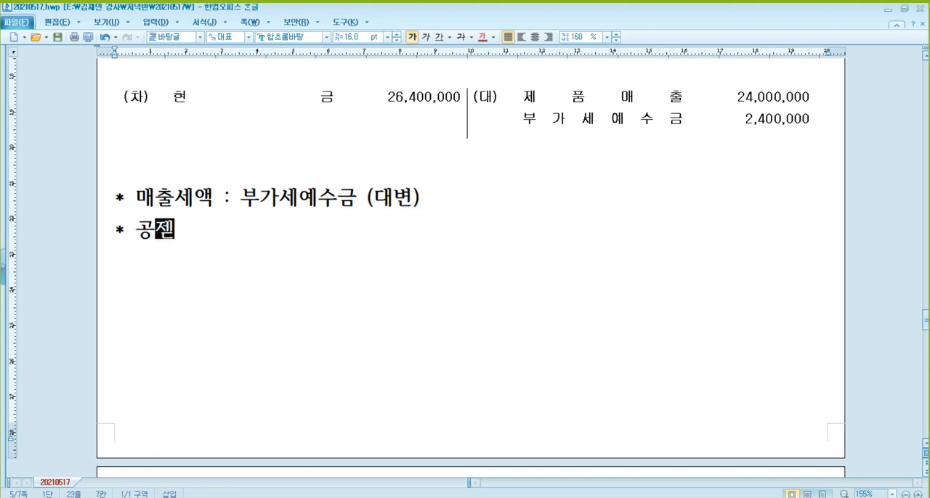
{"action": "type", "text": "세액 :"}
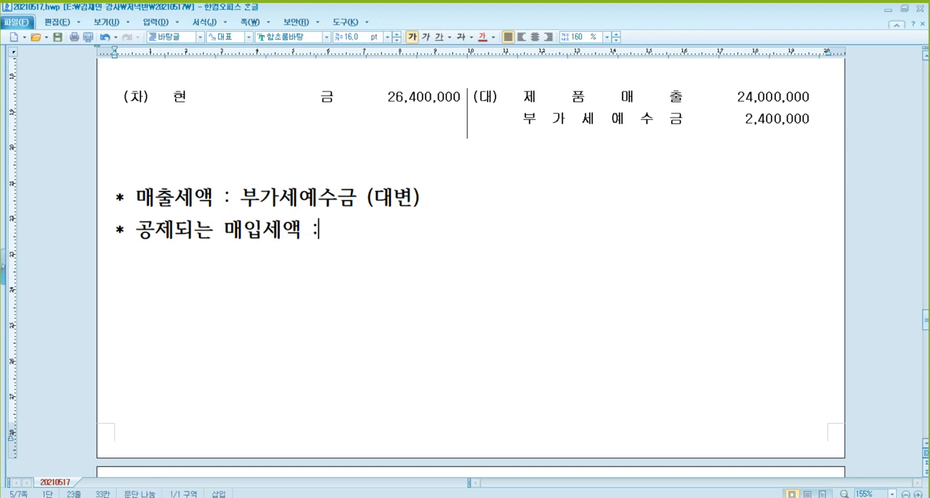
{"action": "type", "text": " 부가세대급금 "}
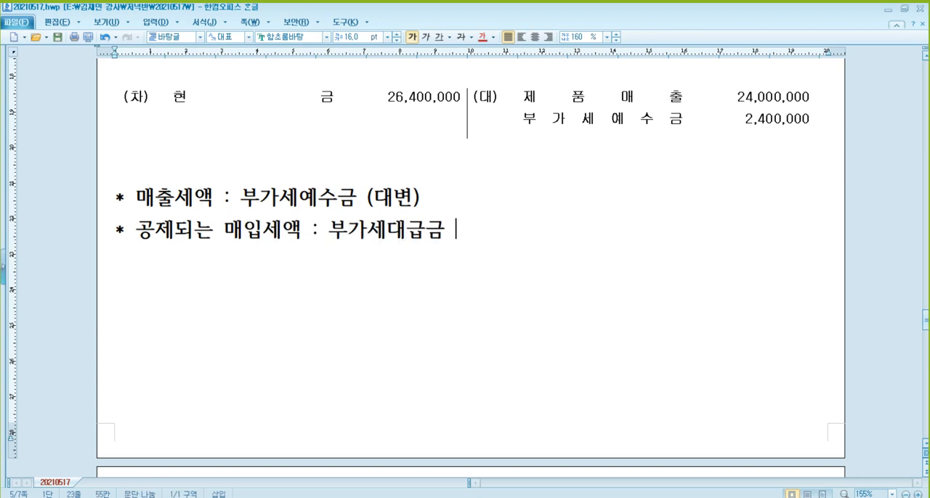
{"action": "type", "text": "(차변)"}
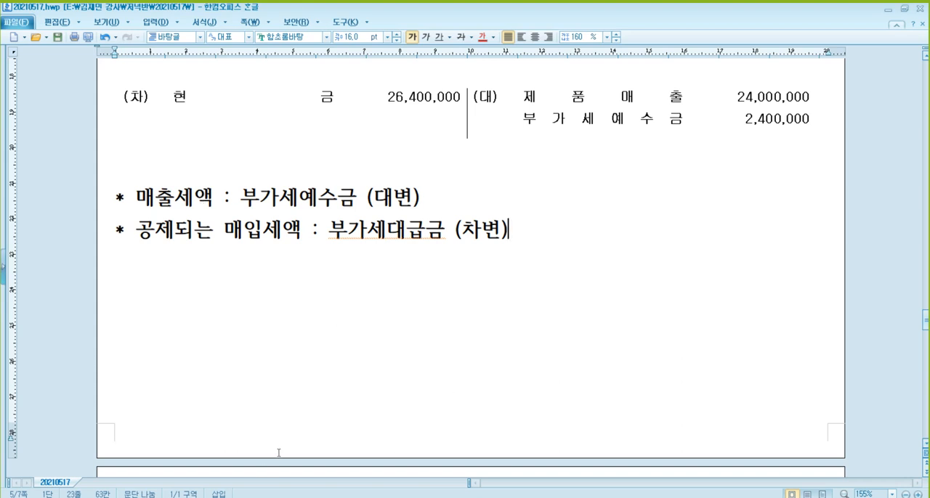
- Switch to the textbook in 알PDF and highlight "전자세금계산서를 발급받았으며" in problem [9] on page 461
{"action": "mouse_move", "coordinate": [224, 497]}
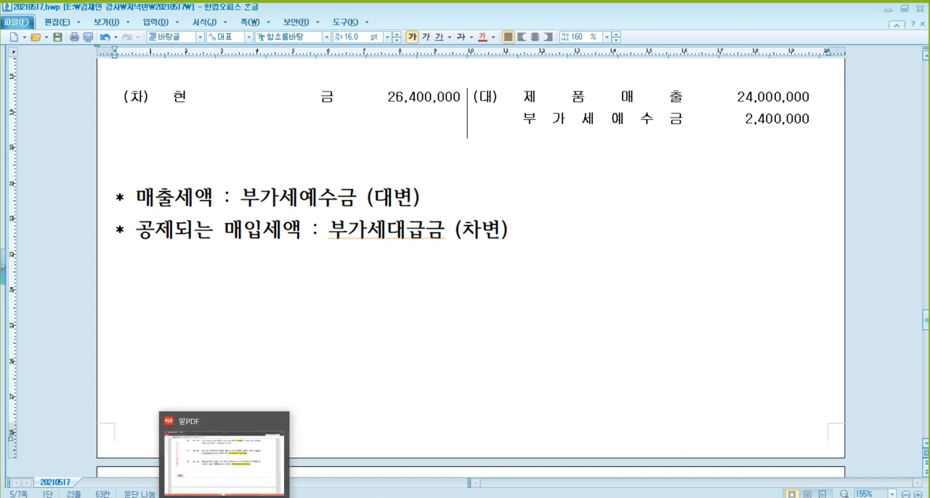
{"action": "left_click", "coordinate": [223, 457]}
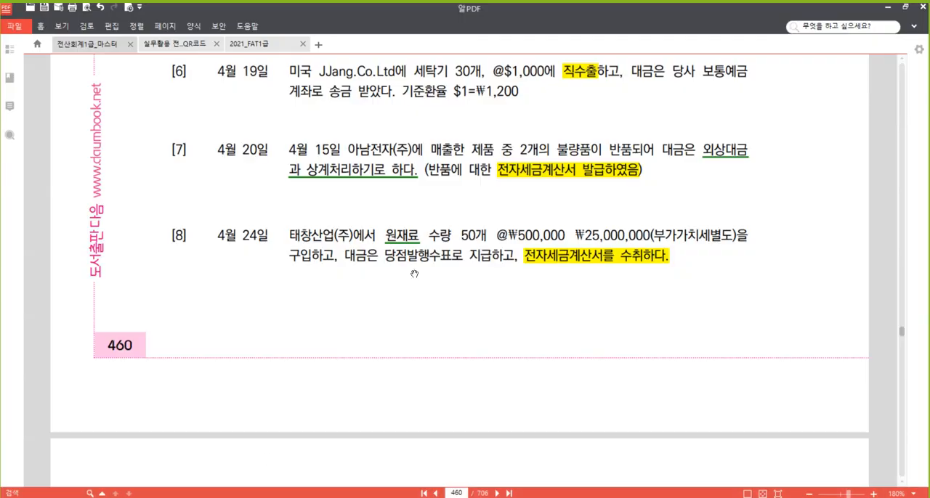
{"action": "scroll", "coordinate": [690, 330], "scroll_direction": "down", "scroll_amount": 6}
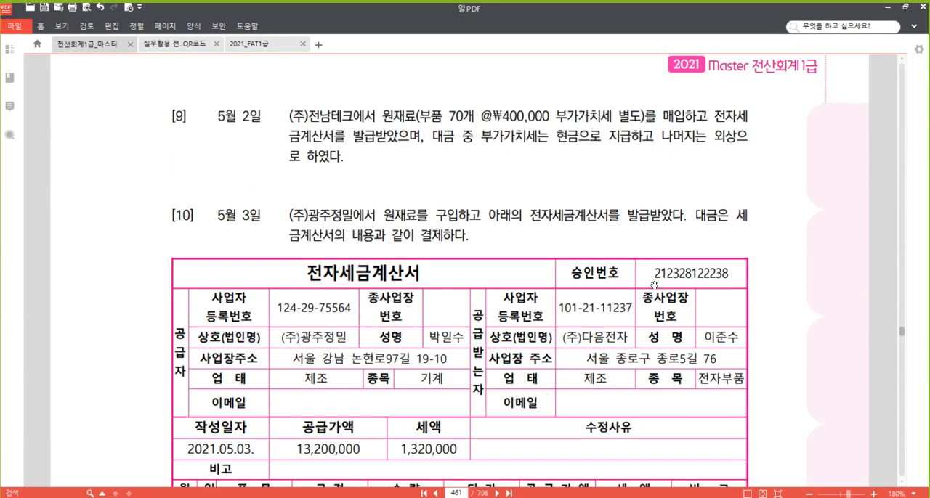
{"action": "scroll", "coordinate": [445, 178], "scroll_direction": "down", "scroll_amount": 1}
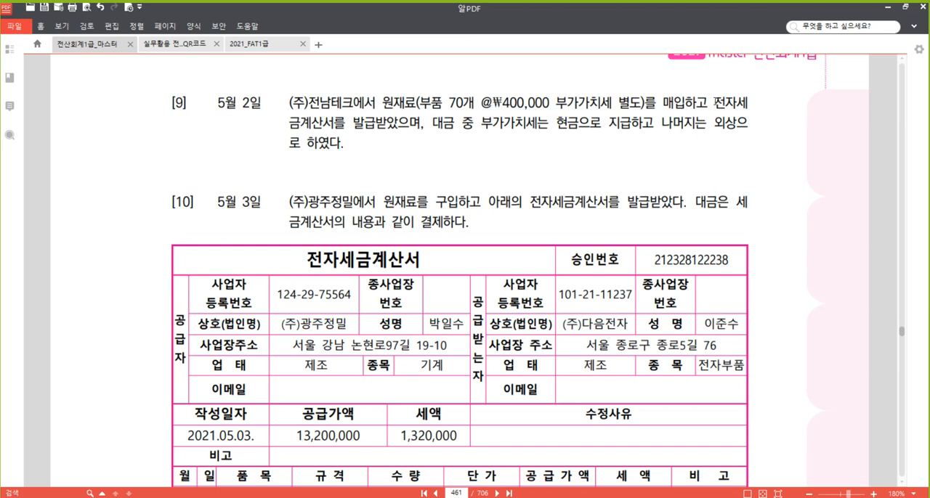
{"action": "left_click_drag", "start_coordinate": [714, 103], "coordinate": [416, 128]}
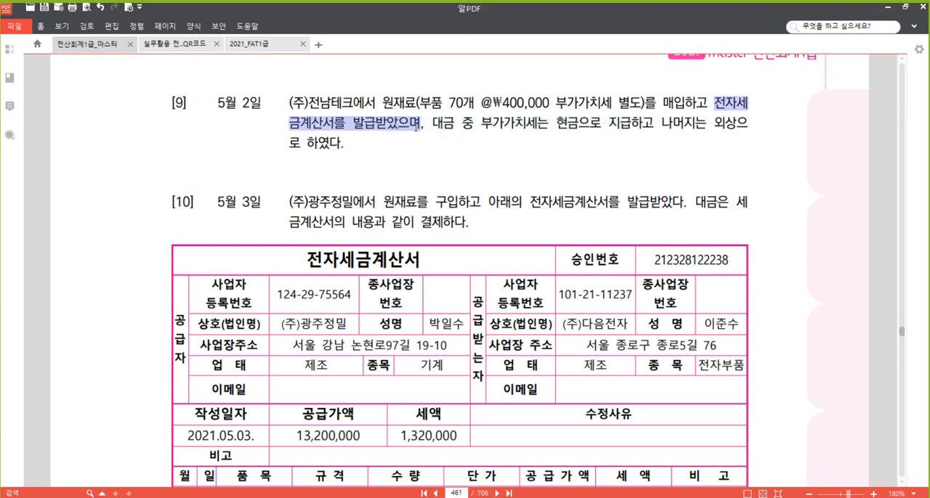
{"action": "right_click", "coordinate": [396, 127]}
{"action": "left_click", "coordinate": [430, 180]}
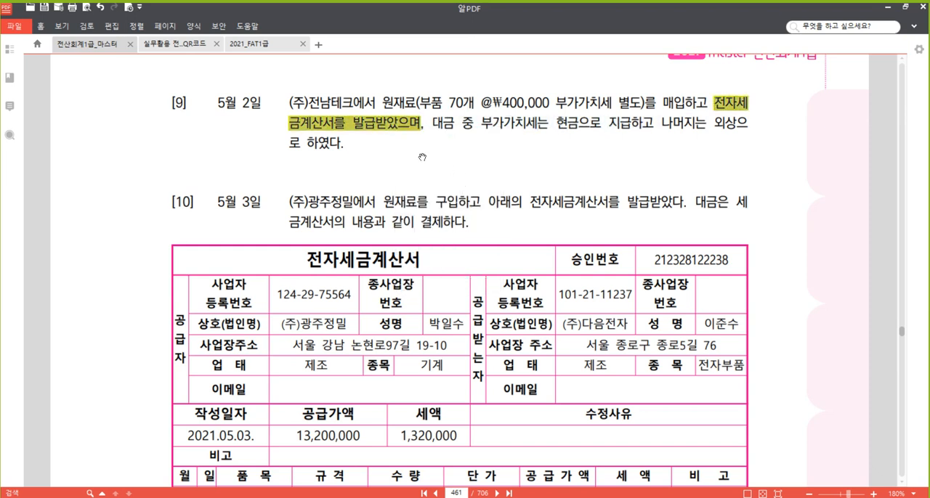
- Highlight "원재료" in problem [9] of the textbook
{"action": "double_click", "coordinate": [386, 102]}
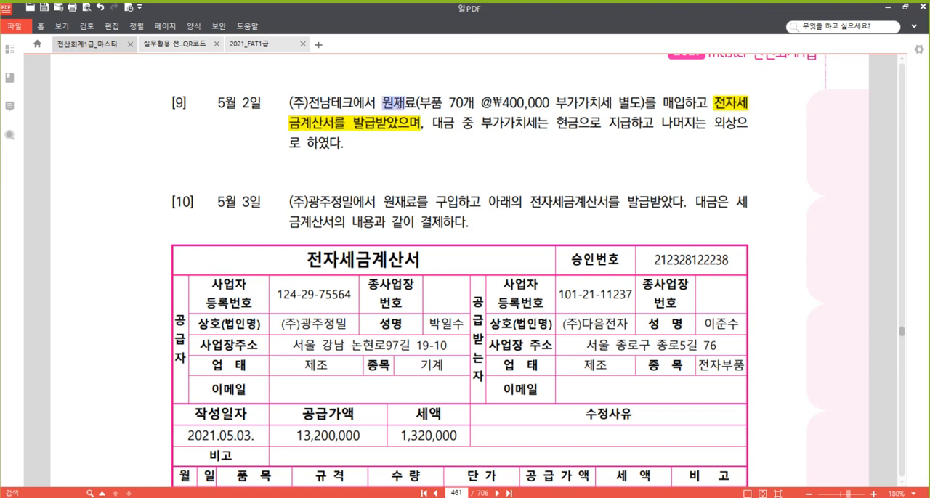
{"action": "right_click", "coordinate": [404, 105]}
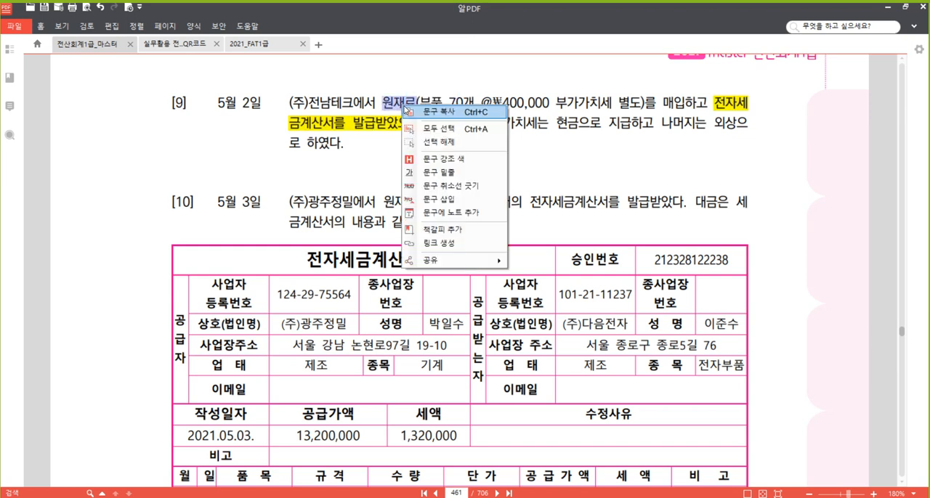
{"action": "left_click", "coordinate": [449, 165]}
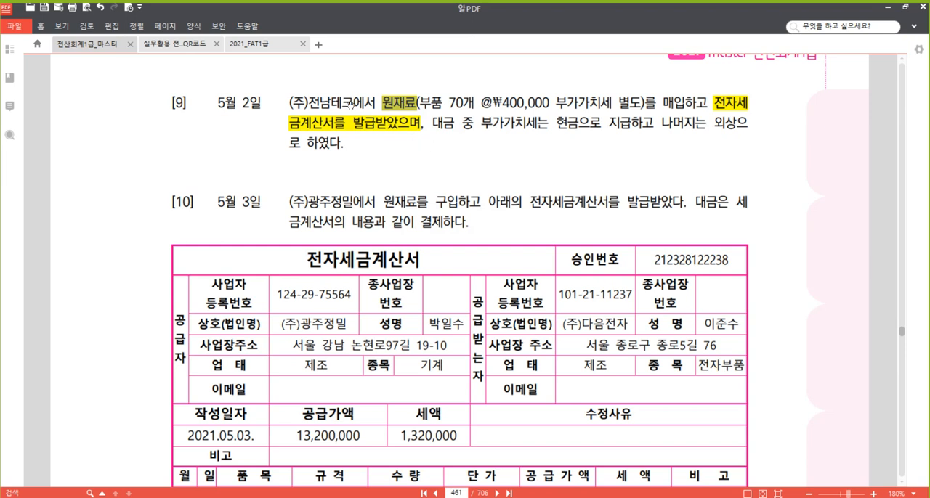
{"action": "left_click", "coordinate": [448, 166]}
- Switch to the 매입매출전표입력 window and set the voucher month to 05
{"action": "left_click", "coordinate": [286, 457]}
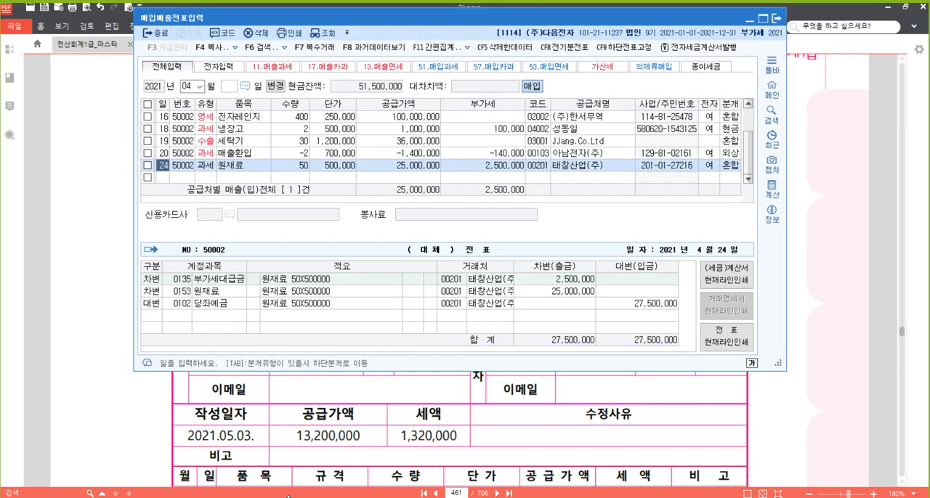
{"action": "left_click", "coordinate": [164, 175]}
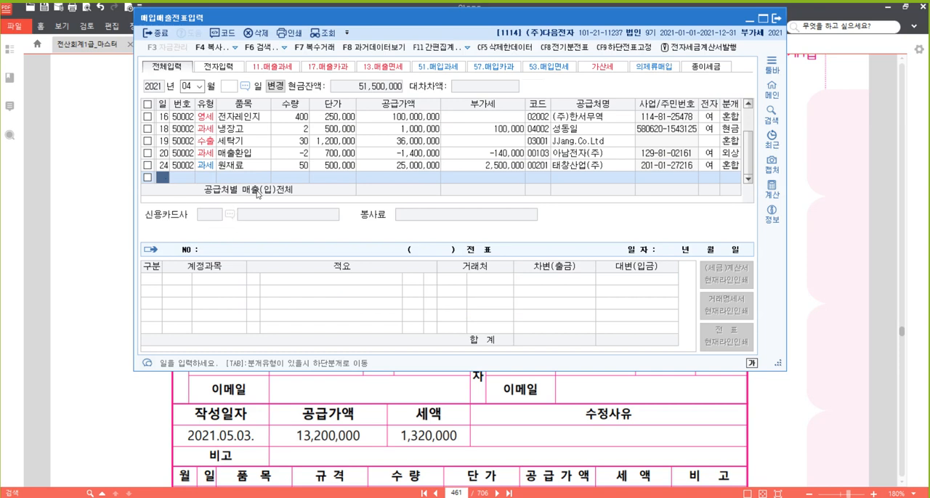
{"action": "left_click", "coordinate": [188, 86]}
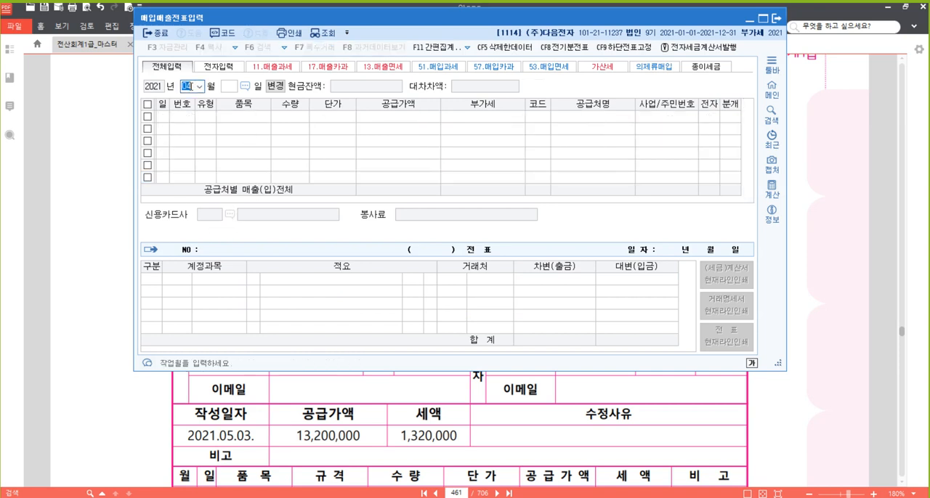
{"action": "type", "text": "05"}
{"action": "key", "text": "Return"}
- Start a May 2 voucher with purchase VAT type 51 (과세)
{"action": "key", "text": "Return"}
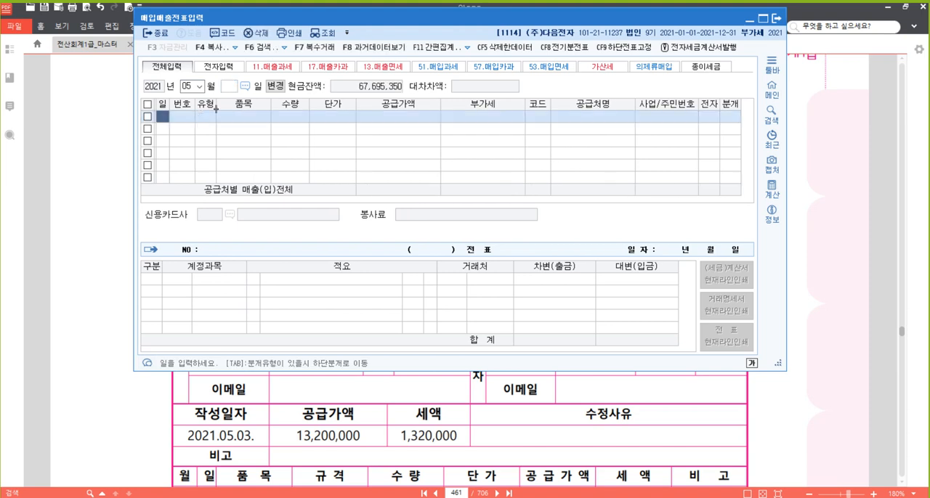
{"action": "type", "text": "3"}
{"action": "key", "text": "Return"}
{"action": "type", "text": "5"}
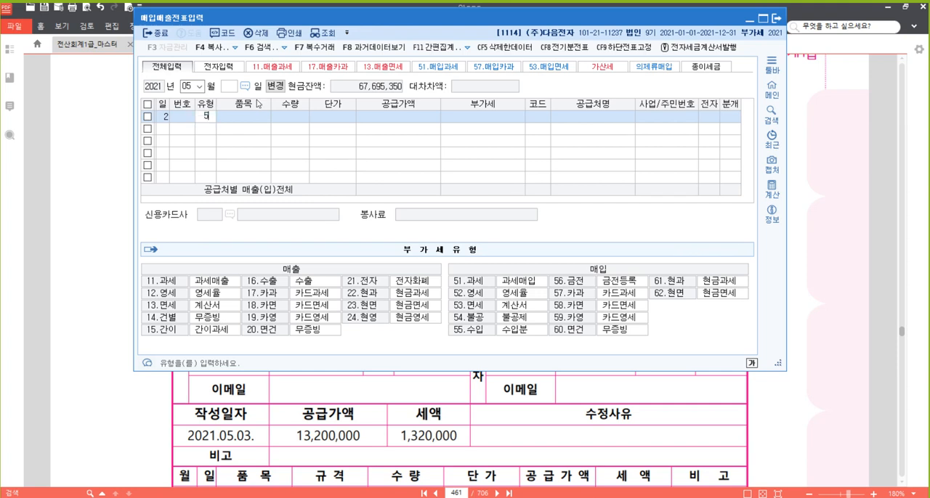
{"action": "type", "text": "1"}
- Enter 부품 as the May 2 voucher's item, with quantity 70 and unit price 400,000, and accept the supply and VAT amounts
{"action": "key", "text": "Return"}
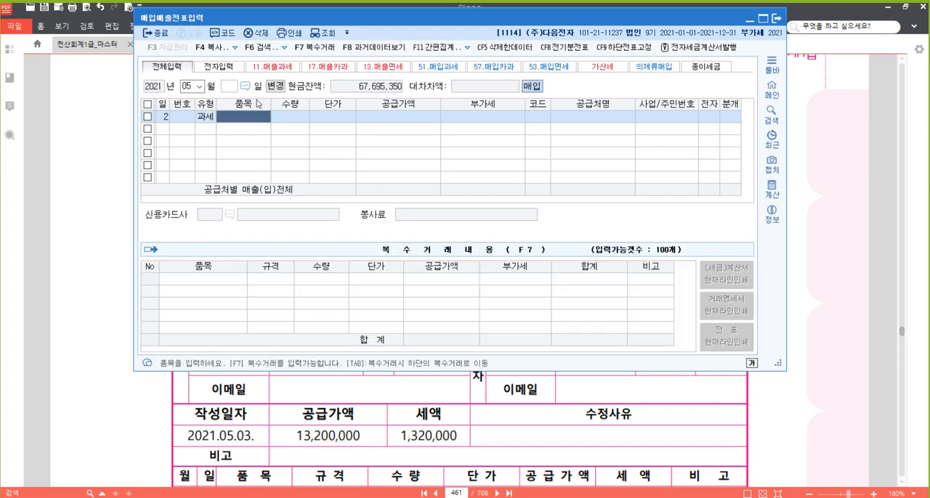
{"action": "type", "text": "부품"}
{"action": "key", "text": "Return"}
{"action": "type", "text": "7"}
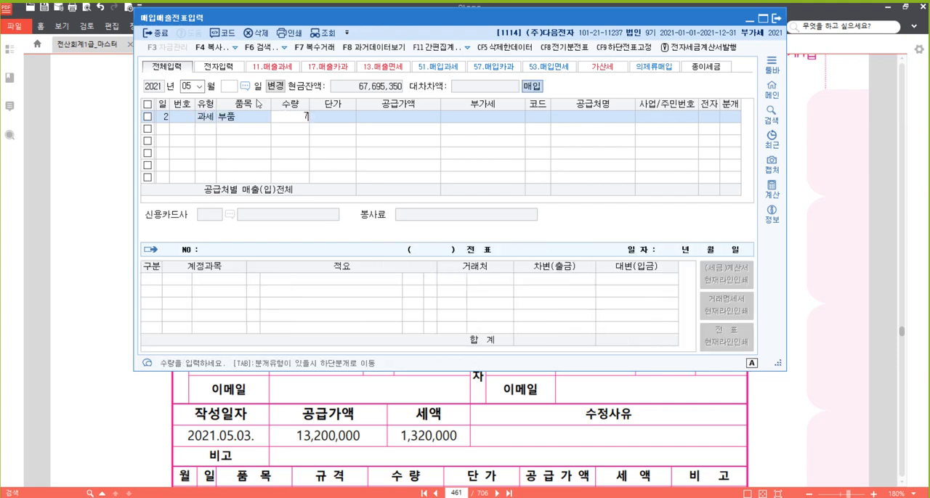
{"action": "type", "text": "0"}
{"action": "key", "text": "Return"}
{"action": "type", "text": "400000"}
{"action": "key", "text": "Return"}
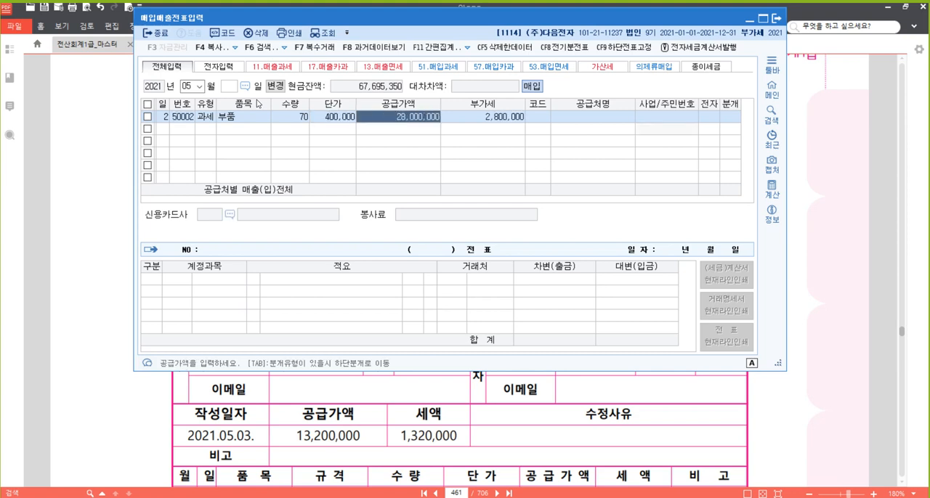
{"action": "key", "text": "Return"}
{"action": "key", "text": "Return"}
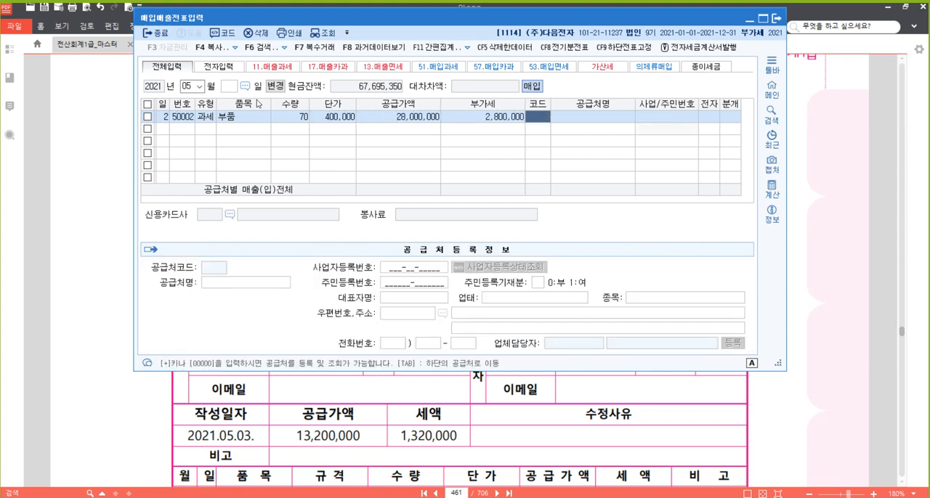
- Set the May 2 voucher's supplier to (주)전남테크 by searching for 전남
{"action": "type", "text": "전남"}
{"action": "key", "text": "Return"}
{"action": "key", "text": "Return"}
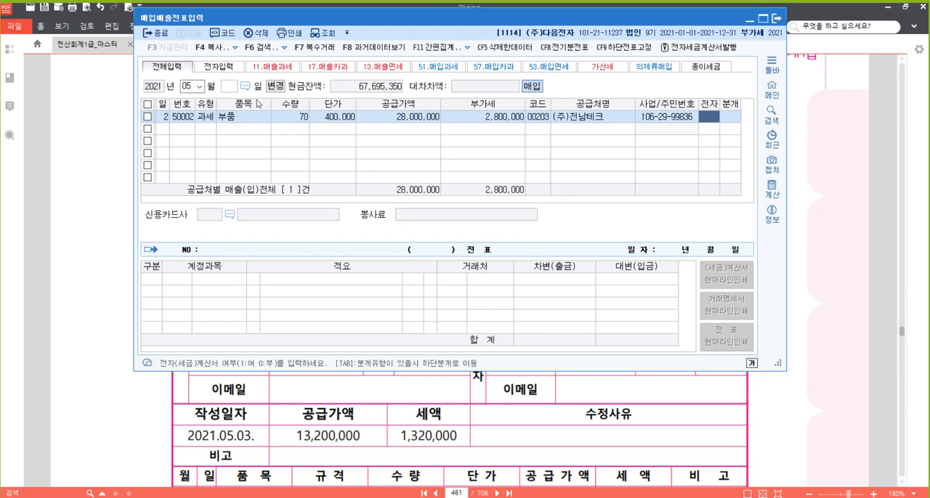
- Mark the May 2 voucher as electronic (여) and set its journal type to 3 (혼합)
{"action": "type", "text": "1"}
{"action": "key", "text": "Return"}
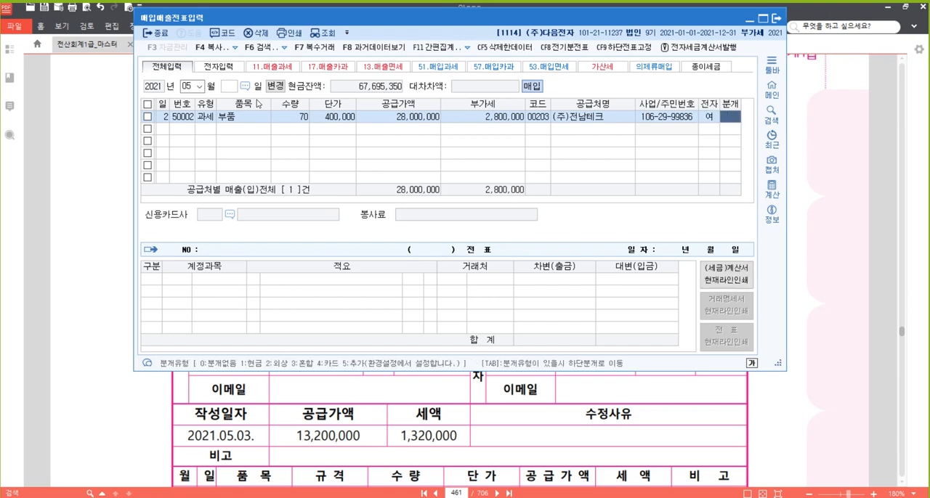
{"action": "type", "text": "3"}
{"action": "key", "text": "Return"}
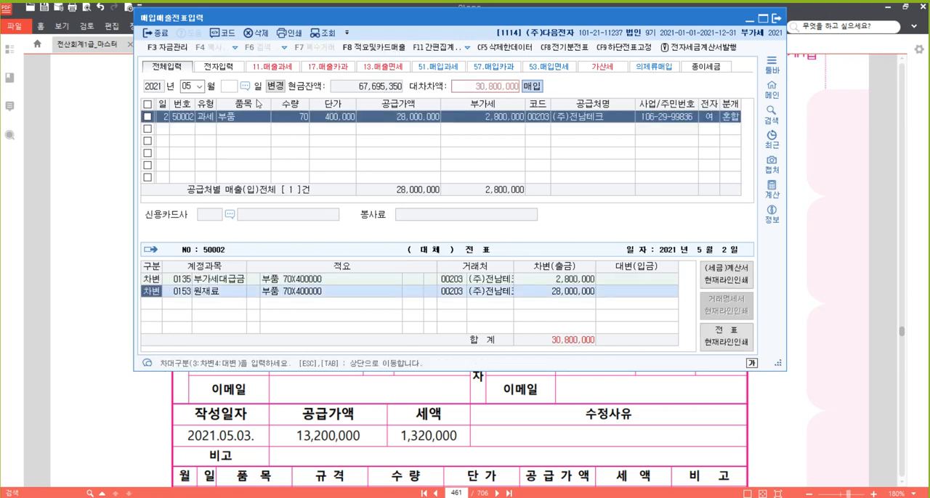
- Add a credit line to the May 2 journal entry for account 101 (현금) with amount 2,800,000
{"action": "key", "text": "Return"}
{"action": "key", "text": "Return"}
{"action": "key", "text": "Return"}
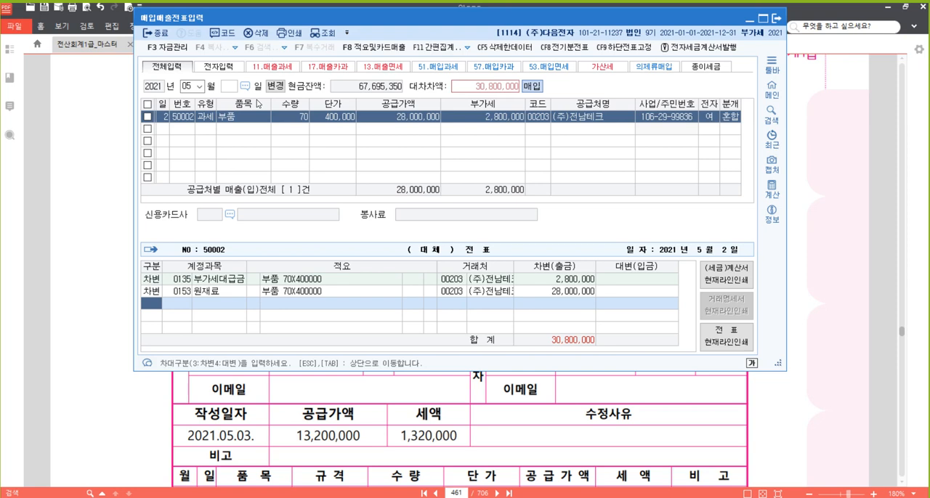
{"action": "type", "text": "4"}
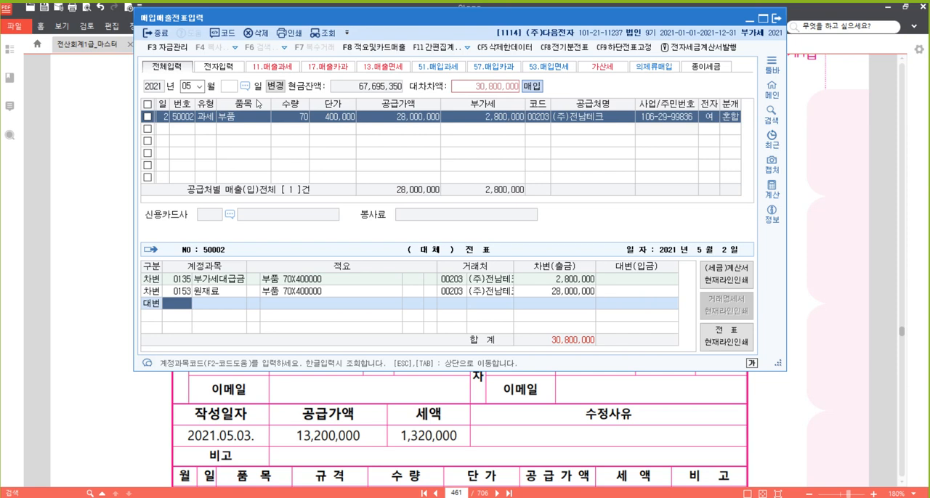
{"action": "type", "text": "101"}
{"action": "key", "text": "Return"}
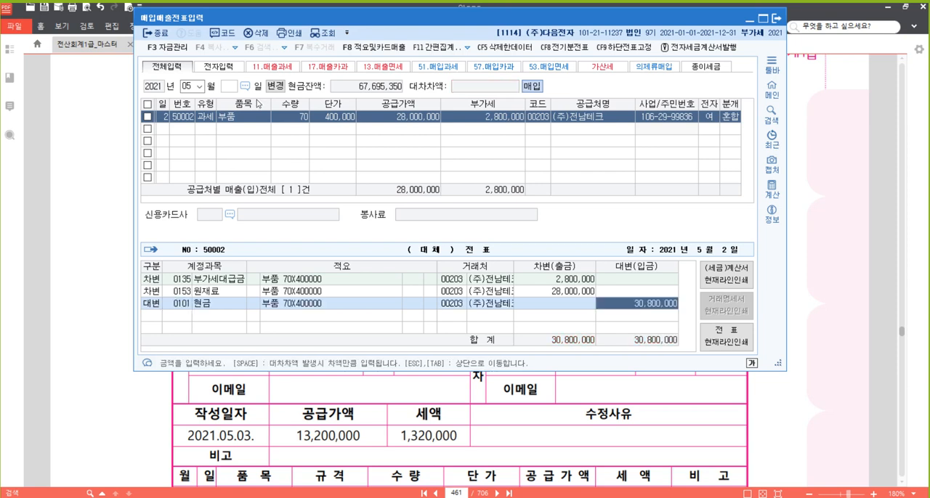
{"action": "type", "text": "2800000"}
{"action": "key", "text": "Return"}
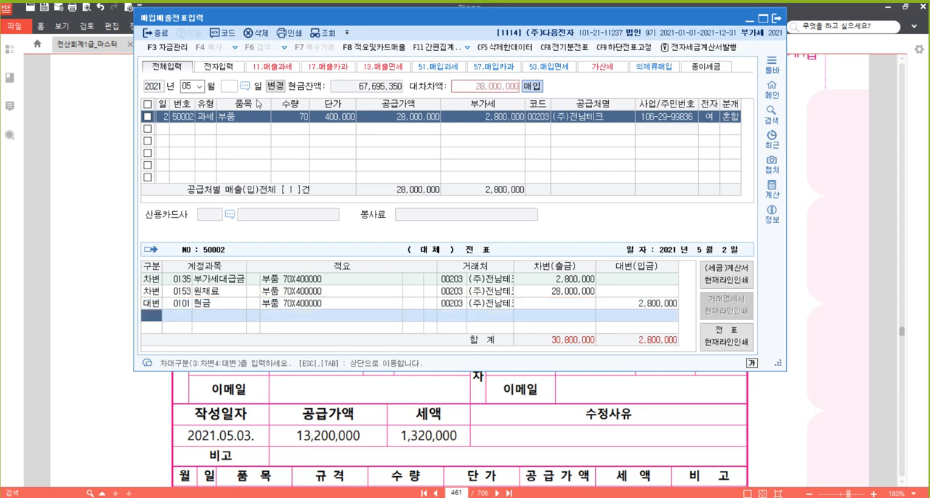
- Add a credit line for account 251 (외상매입금) with the remaining 28,000,000 and finish the May 2 voucher
{"action": "type", "text": "4251"}
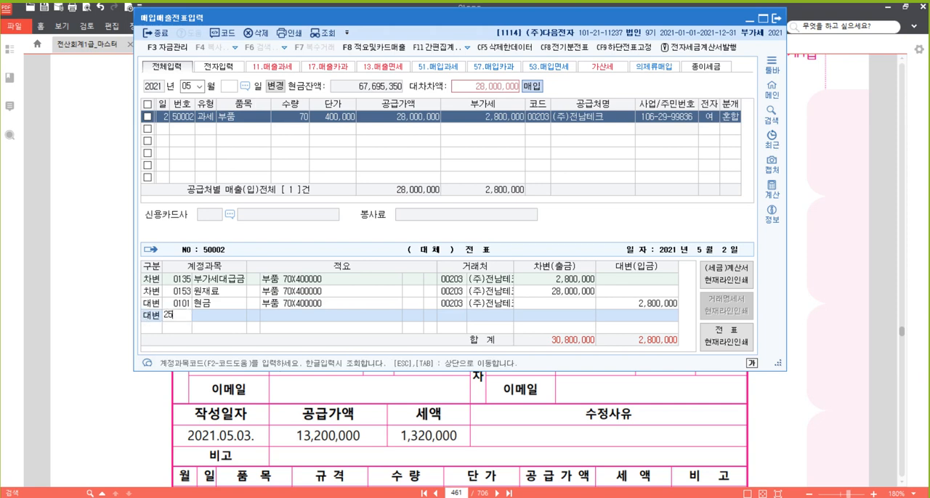
{"action": "key", "text": "Return"}
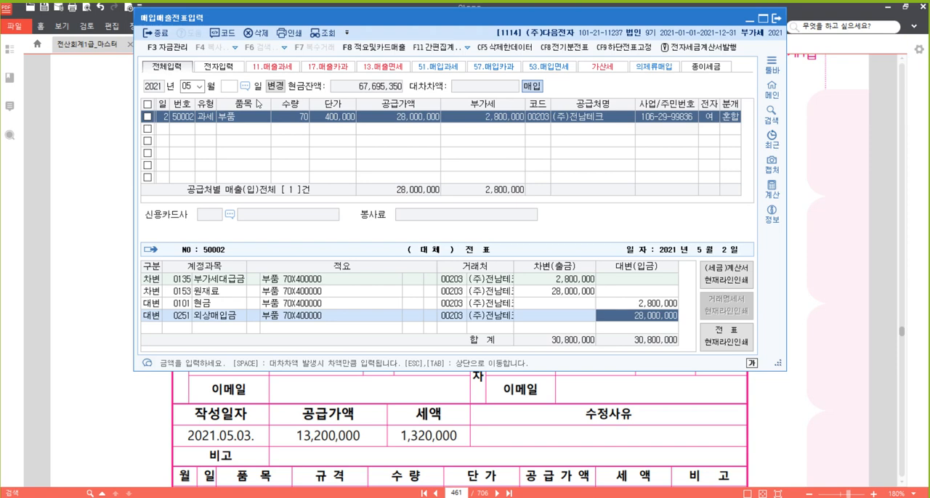
{"action": "key", "text": "Escape"}
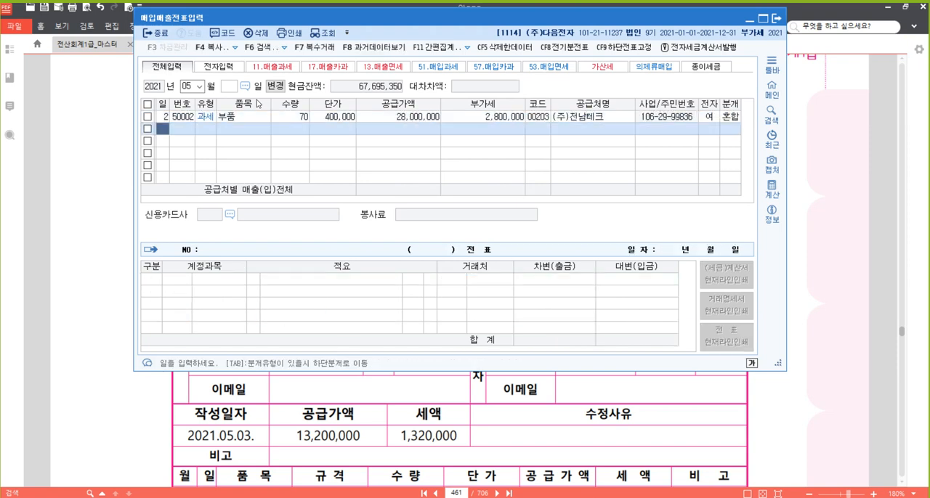
- Switch to the PDF textbook and highlight "전자세금계산서를 발급받았다." in problem [10]
{"action": "left_click", "coordinate": [396, 118]}
{"action": "left_click", "coordinate": [844, 226]}
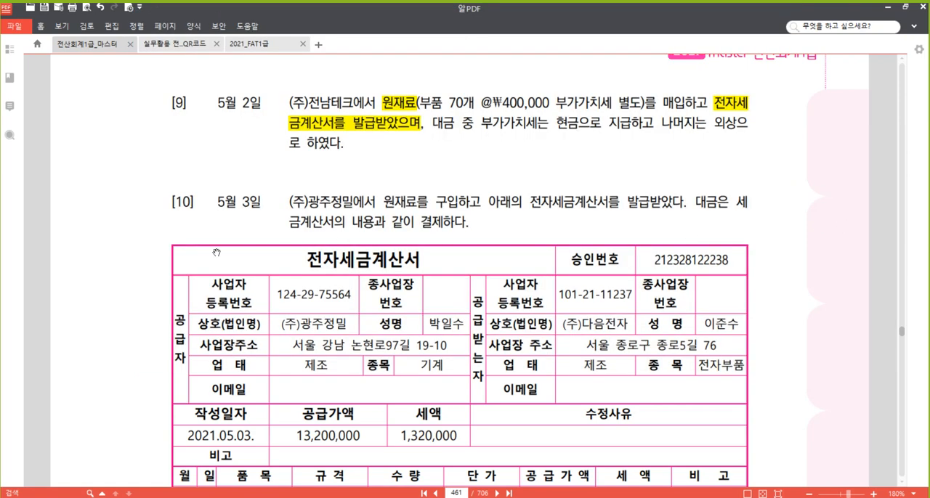
{"action": "scroll", "coordinate": [232, 209], "scroll_direction": "down", "scroll_amount": 2}
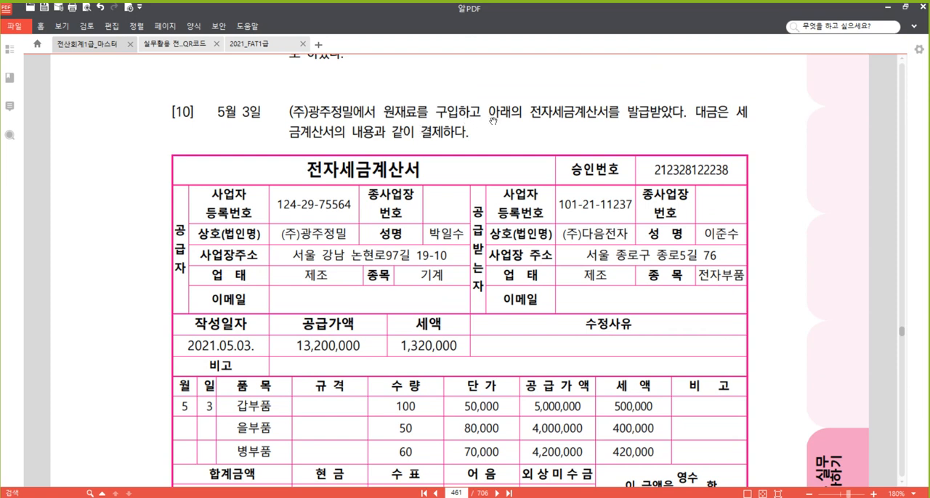
{"action": "left_click_drag", "start_coordinate": [531, 113], "coordinate": [687, 113]}
{"action": "right_click", "coordinate": [650, 113]}
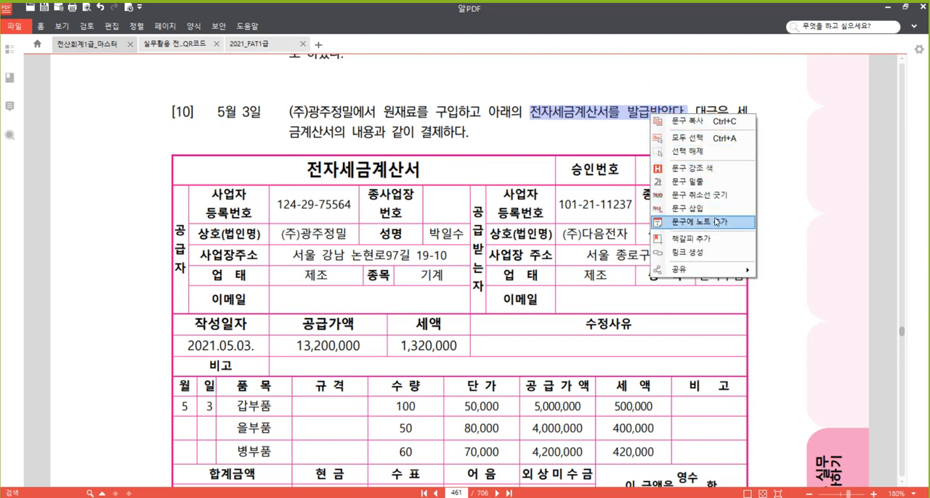
{"action": "left_click", "coordinate": [712, 173]}
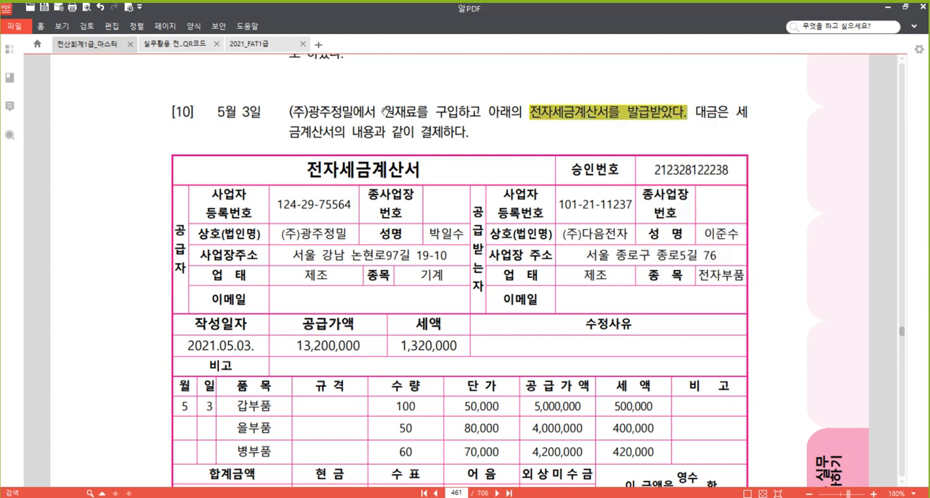
- Highlight "원재료" in problem [10] of the textbook
{"action": "left_click_drag", "start_coordinate": [383, 113], "coordinate": [418, 114]}
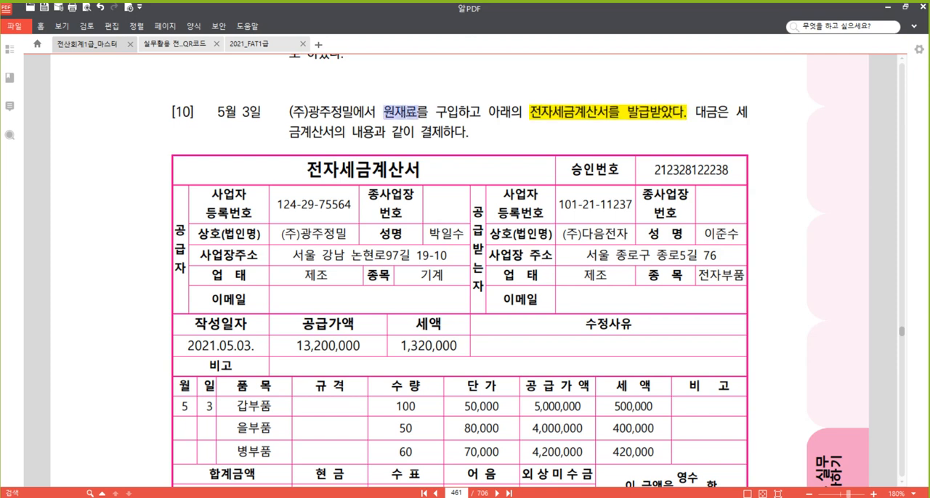
{"action": "right_click", "coordinate": [412, 113]}
{"action": "left_click", "coordinate": [457, 167]}
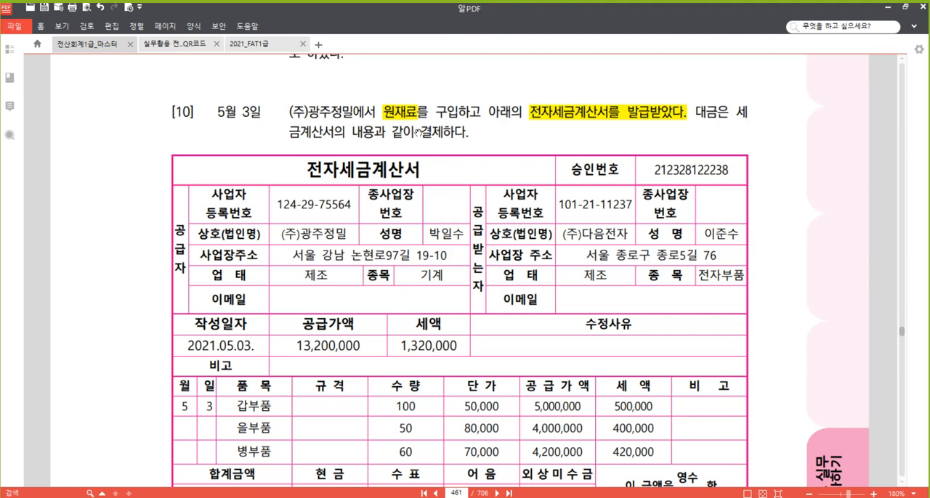
- Switch to the 매입매출전표입력 window and start a May 3 voucher with purchase VAT type 51 (과세)
{"action": "scroll", "coordinate": [800, 283], "scroll_direction": "down", "scroll_amount": 3}
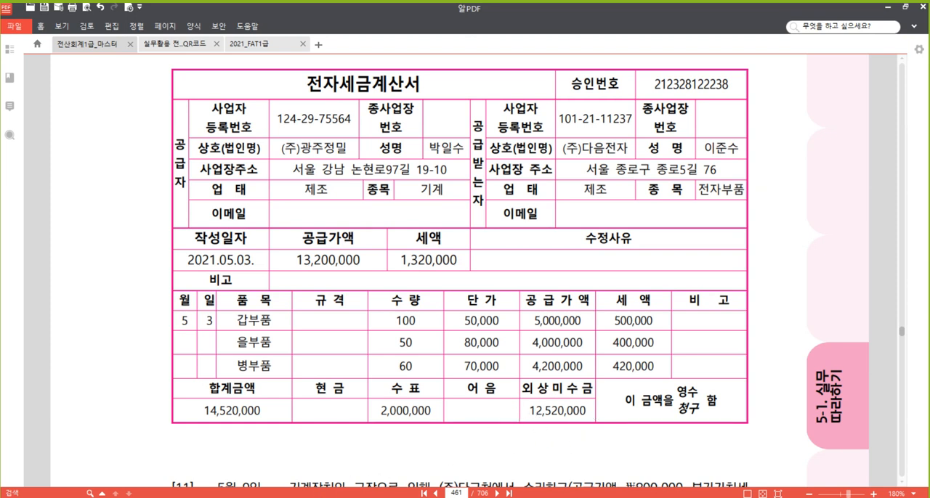
{"action": "scroll", "coordinate": [501, 298], "scroll_direction": "up", "scroll_amount": 1}
{"action": "left_click_drag", "start_coordinate": [502, 318], "coordinate": [504, 325]}
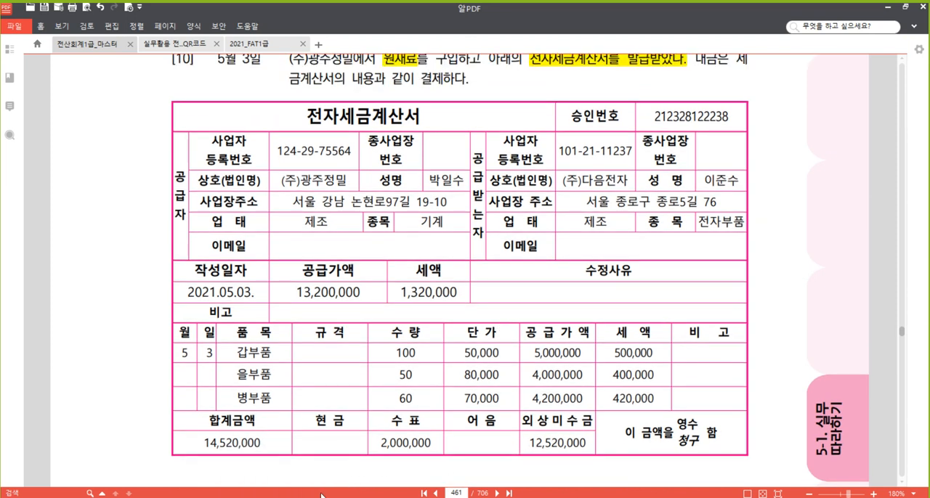
{"action": "mouse_move", "coordinate": [287, 497]}
{"action": "left_click", "coordinate": [287, 469]}
{"action": "left_click", "coordinate": [163, 130]}
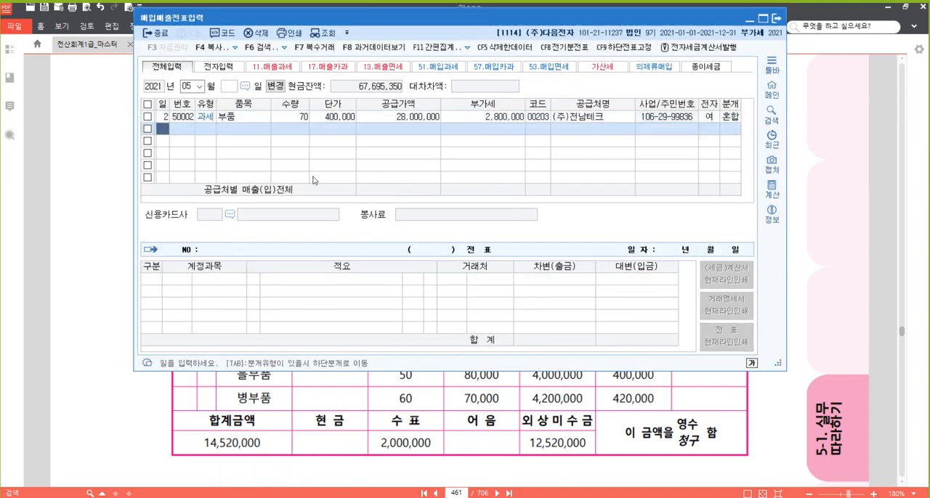
{"action": "type", "text": "3"}
{"action": "key", "text": "Return"}
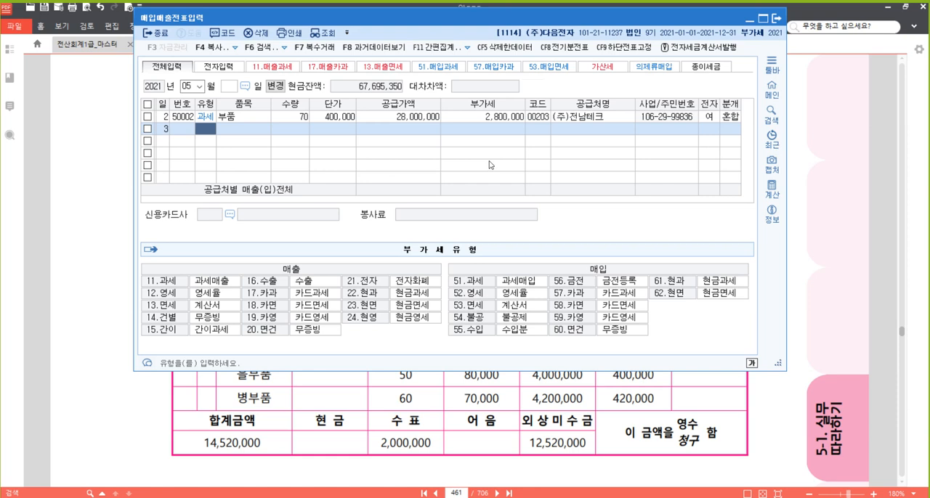
{"action": "type", "text": "51"}
{"action": "key", "text": "Return"}
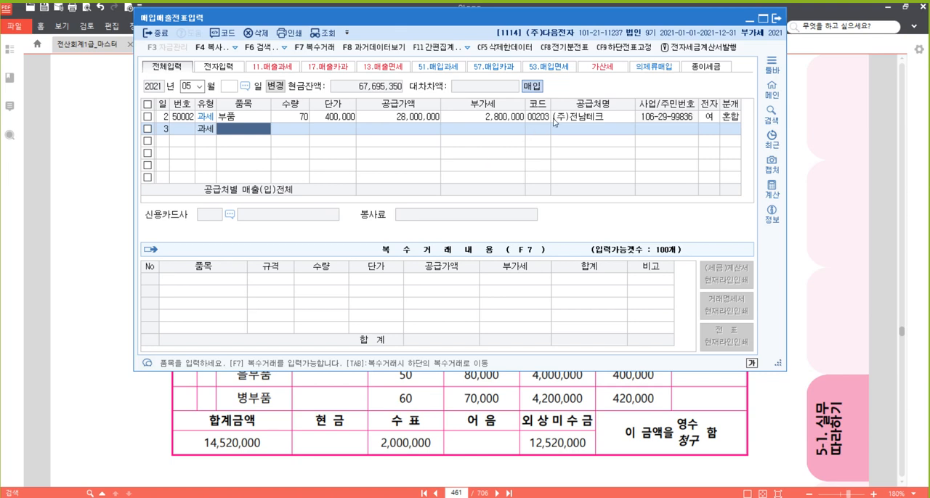
- Open multiple-item entry (복수거래) for the May 3 voucher and add 갑부품 with quantity 100 and unit price 50,000
{"action": "left_click", "coordinate": [318, 48]}
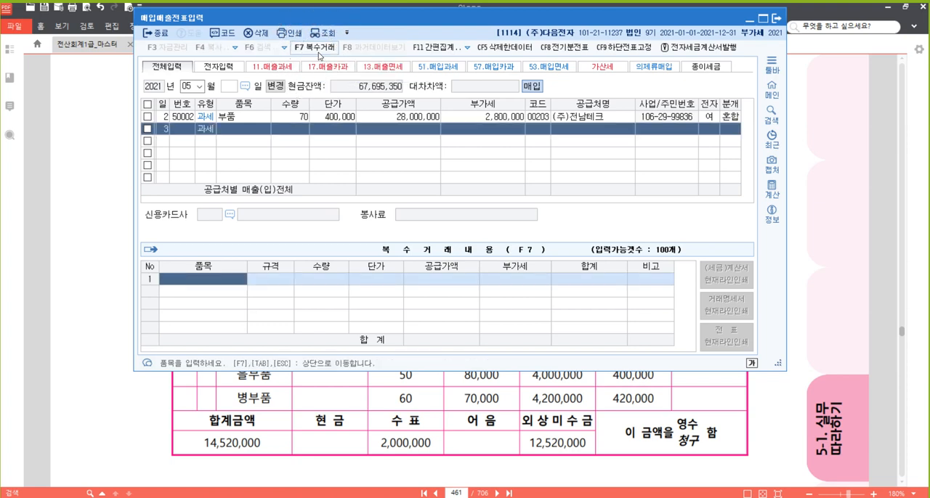
{"action": "type", "text": "갑부품"}
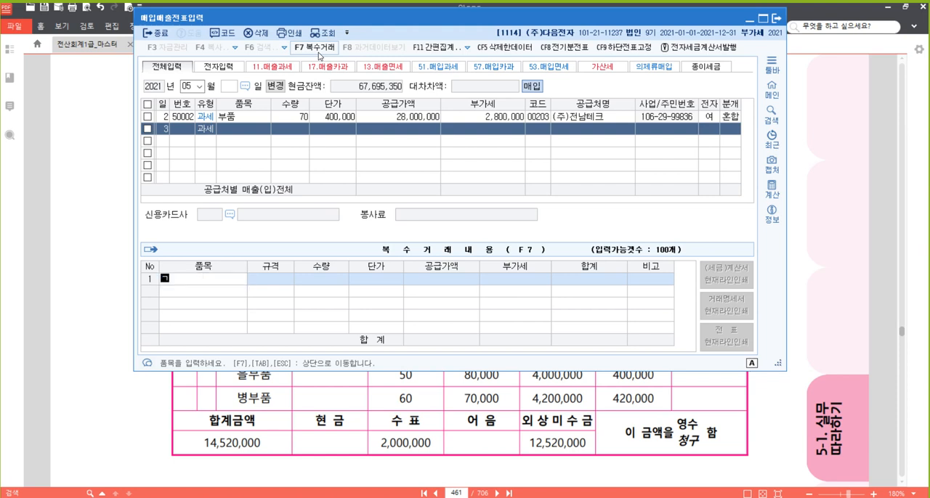
{"action": "key", "text": "Return"}
{"action": "key", "text": "Return"}
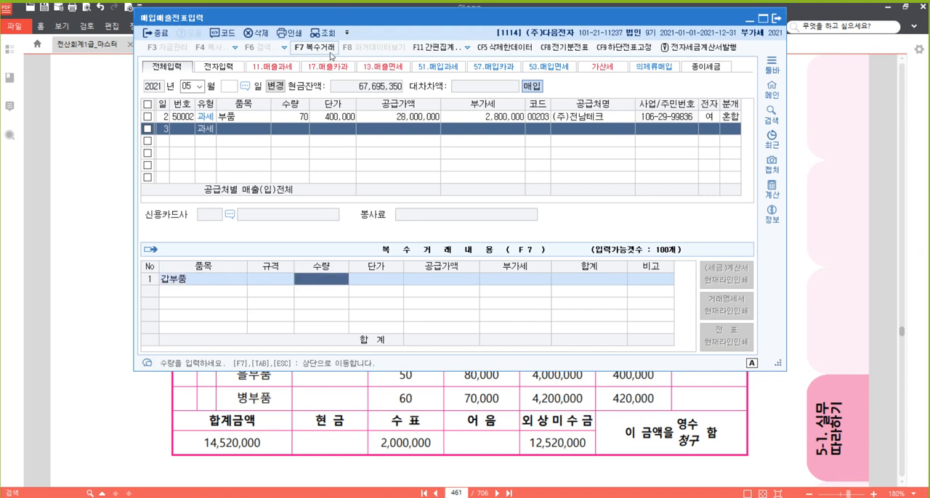
{"action": "type", "text": "100"}
{"action": "key", "text": "Return"}
{"action": "type", "text": "50,000"}
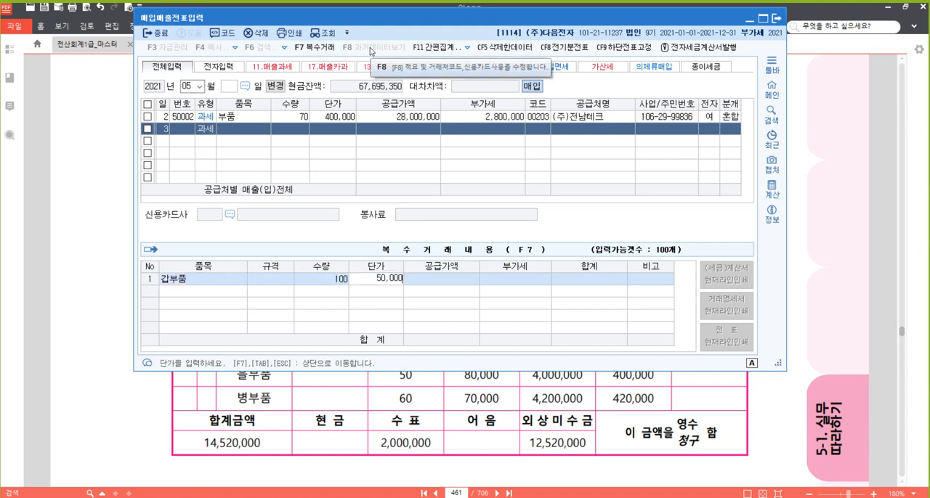
{"action": "key", "text": "Return"}
{"action": "key", "text": "Return"}
{"action": "key", "text": "Return"}
{"action": "key", "text": "Return"}
- Enter 을부품 as the second item of the May 3 voucher, leaving its specification blank
{"action": "type", "text": "을부품"}
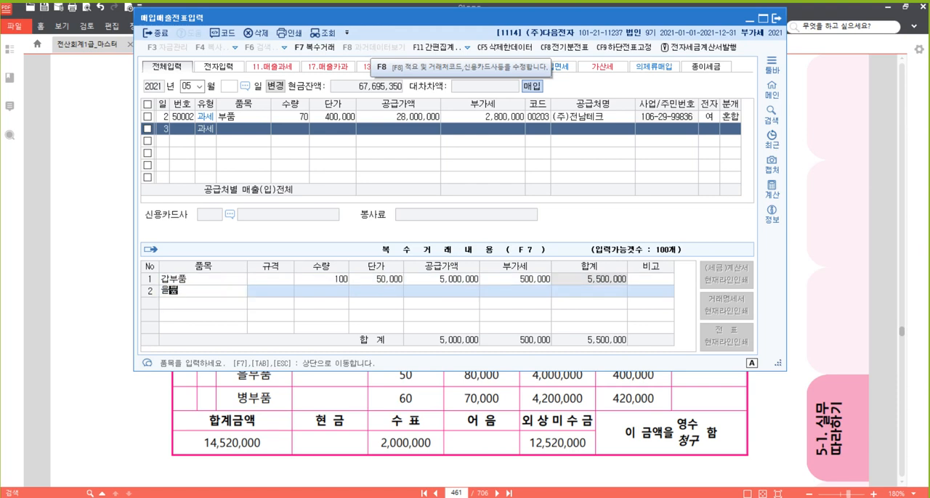
{"action": "key", "text": "Return"}
{"action": "key", "text": "Return"}
{"action": "key", "text": "Return"}
{"action": "type", "text": "50"}
{"action": "key", "text": "Return"}
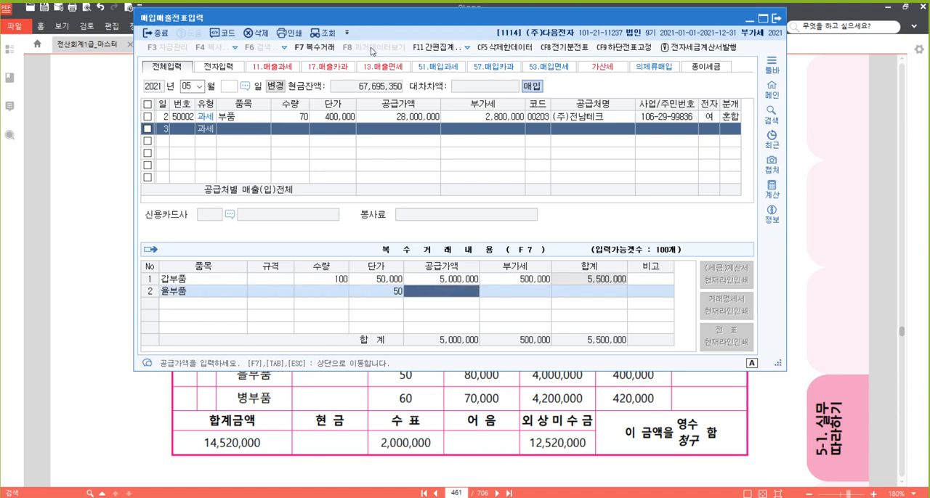
{"action": "type", "text": "800000"}
{"action": "key", "text": "Escape"}
{"action": "key", "text": "Left"}
{"action": "key", "text": "Left"}
- Set 을부품's quantity to 50 and unit price to 80,000, accepting the calculated supply and VAT amounts
{"action": "type", "text": "50"}
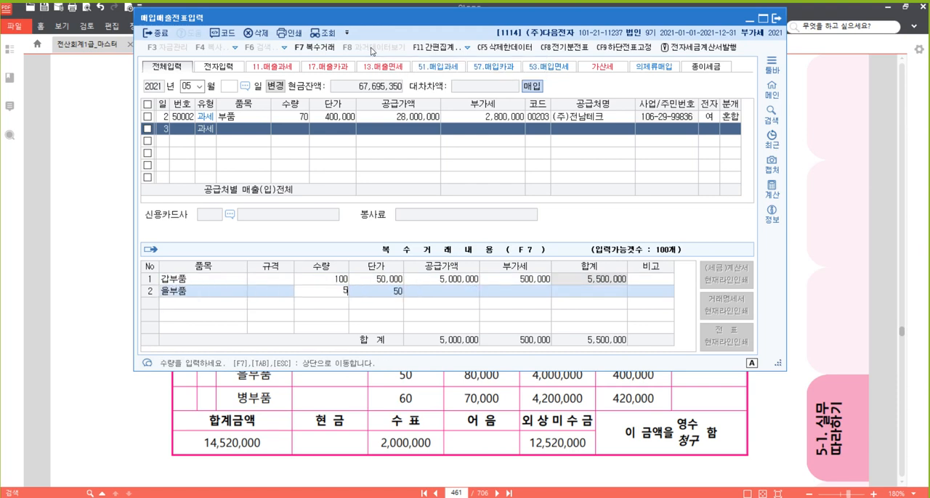
{"action": "key", "text": "Return"}
{"action": "type", "text": "80000"}
{"action": "key", "text": "Return"}
{"action": "key", "text": "Return"}
{"action": "key", "text": "Return"}
{"action": "key", "text": "Return"}
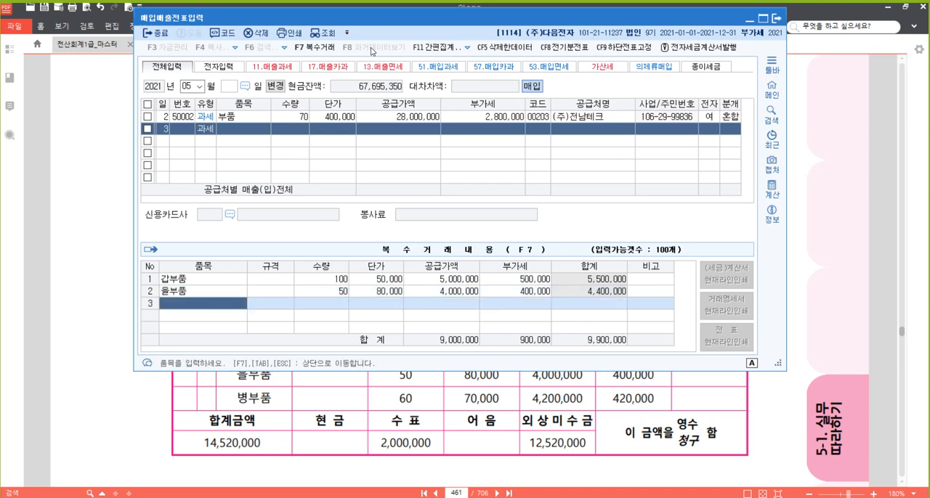
- Add 병부품 as the third item with quantity 60 and unit price 70,000, and return to the May 3 voucher line
{"action": "type", "text": "병부품"}
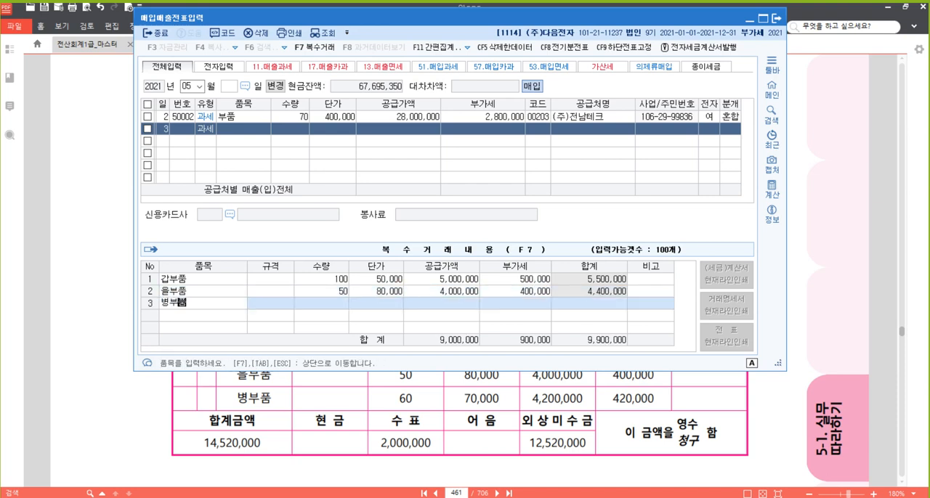
{"action": "key", "text": "Return"}
{"action": "key", "text": "Return"}
{"action": "type", "text": "60"}
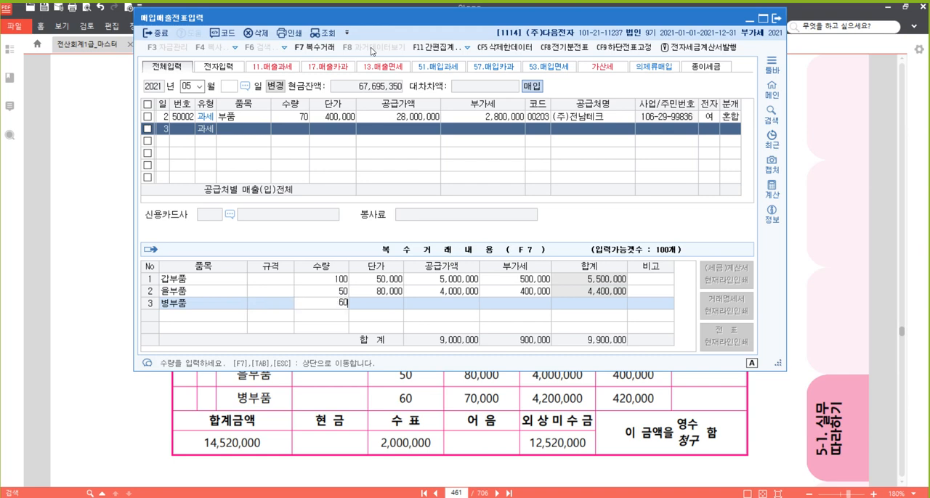
{"action": "key", "text": "Return"}
{"action": "type", "text": "70000"}
{"action": "key", "text": "Return"}
{"action": "key", "text": "Return"}
{"action": "key", "text": "Return"}
{"action": "key", "text": "Return"}
{"action": "key", "text": "Return"}
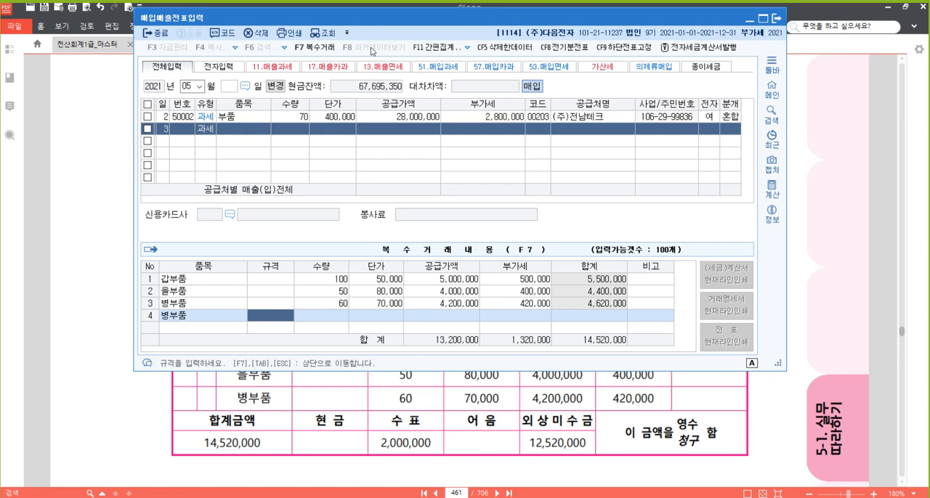
{"action": "key", "text": "Escape"}
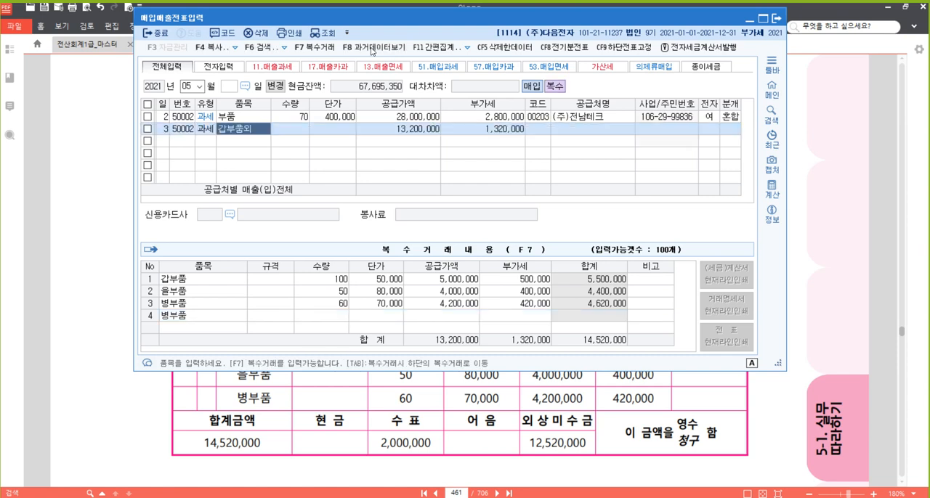
- Accept the May 3 voucher's item and amounts and set its supplier to (주)광주정밀 by searching for 광주
{"action": "key", "text": "Return"}
{"action": "key", "text": "Return"}
{"action": "key", "text": "Return"}
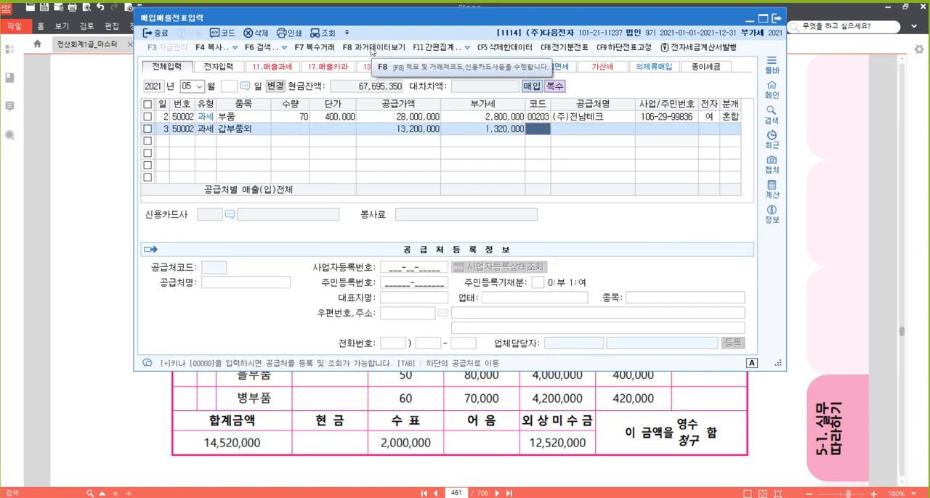
{"action": "type", "text": "광주"}
{"action": "key", "text": "Return"}
{"action": "key", "text": "Return"}
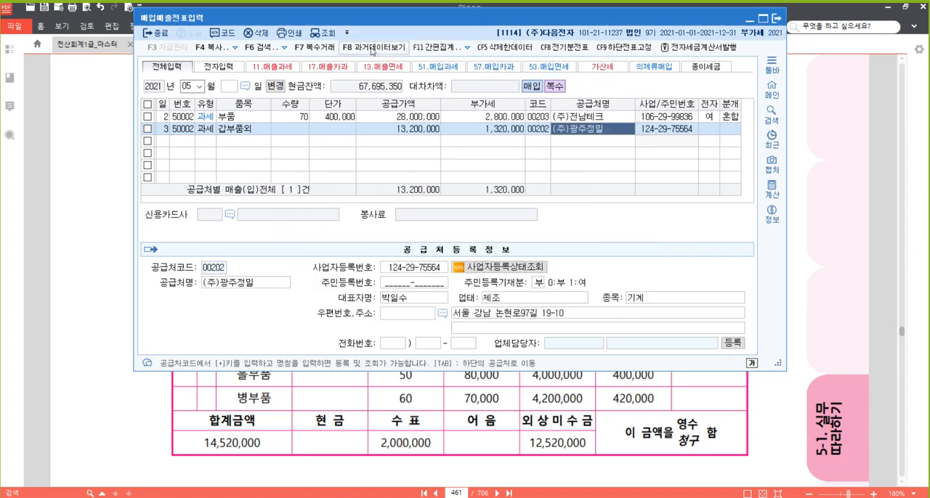
{"action": "key", "text": "Return"}
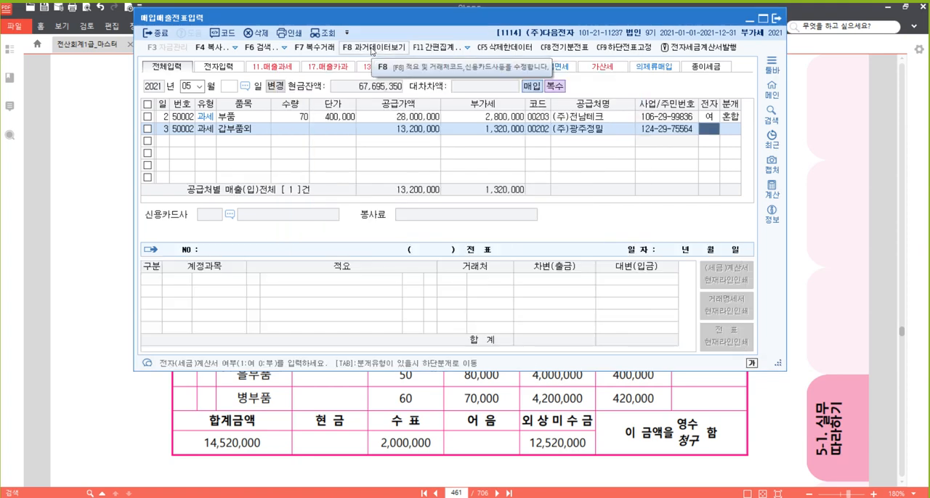
- Mark the May 3 voucher as electronic, set its journal type to 혼합, and accept the 부가세대급금 and 원재료 debit lines
{"action": "type", "text": "1"}
{"action": "key", "text": "Return"}
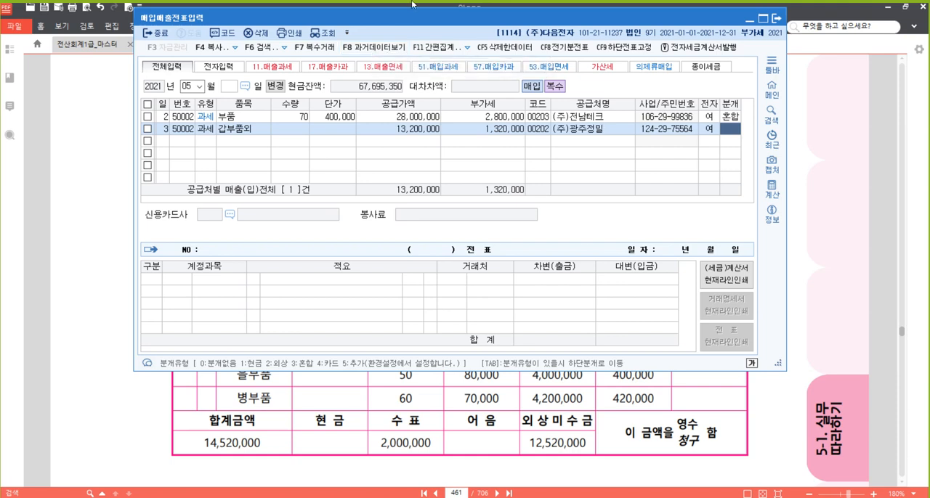
{"action": "type", "text": "3"}
{"action": "key", "text": "Return"}
{"action": "key", "text": "Return"}
{"action": "key", "text": "Return"}
{"action": "key", "text": "Return"}
{"action": "key", "text": "Return"}
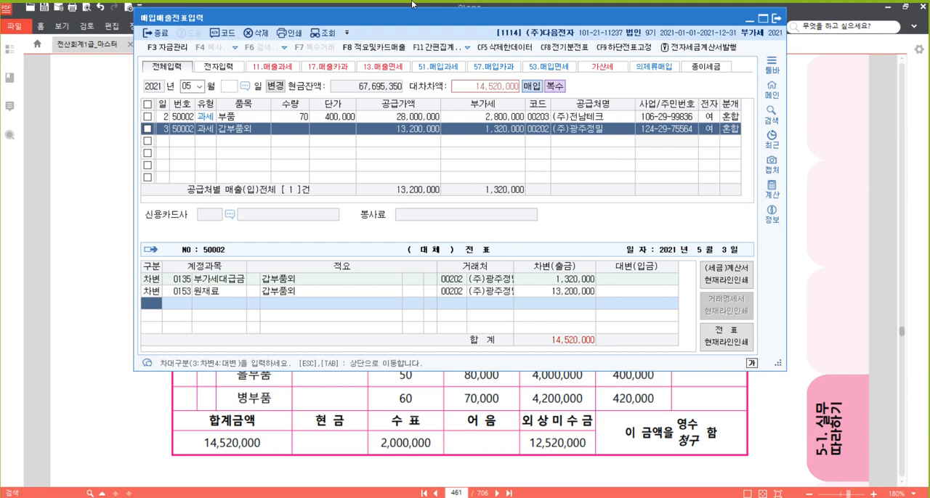
- Add a credit line to the May 3 journal for account 102 당좌예금 with the amount 2,000,000
{"action": "type", "text": "4"}
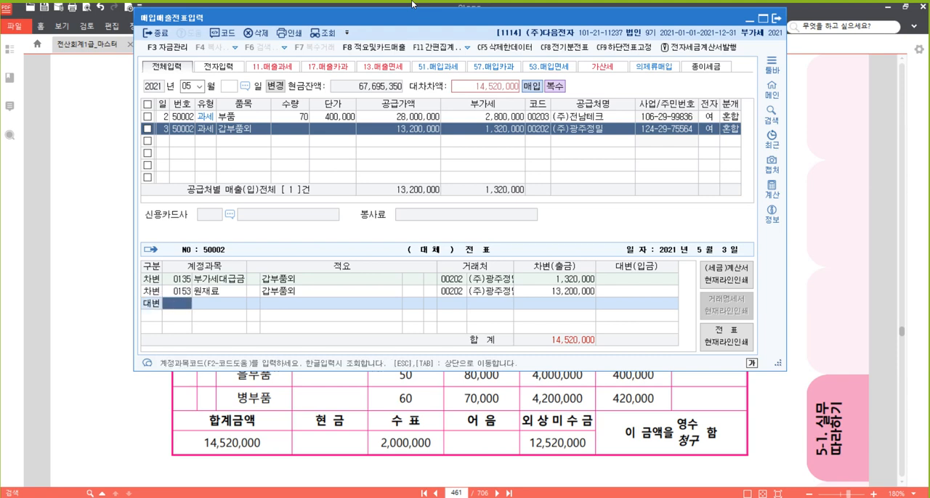
{"action": "type", "text": "102"}
{"action": "key", "text": "Return"}
{"action": "key", "text": "Return"}
{"action": "key", "text": "Return"}
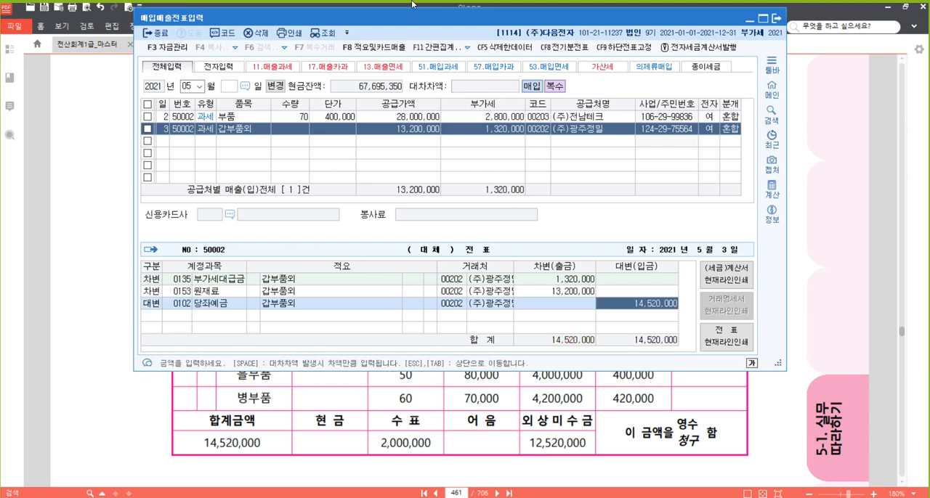
{"action": "type", "text": "2000000"}
{"action": "key", "text": "Return"}
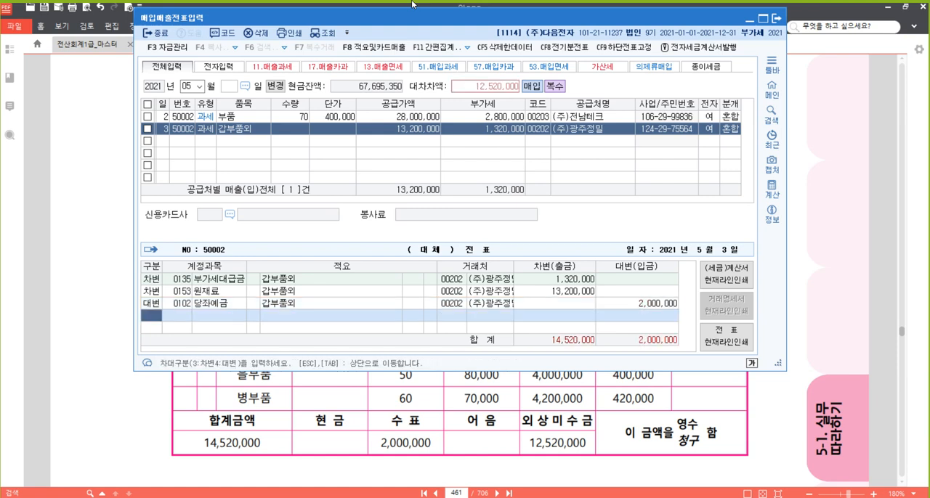
- Add a second credit line for account 251 외상매입금 covering the remaining 12,520,000 of the May 3 purchase
{"action": "type", "text": "4251"}
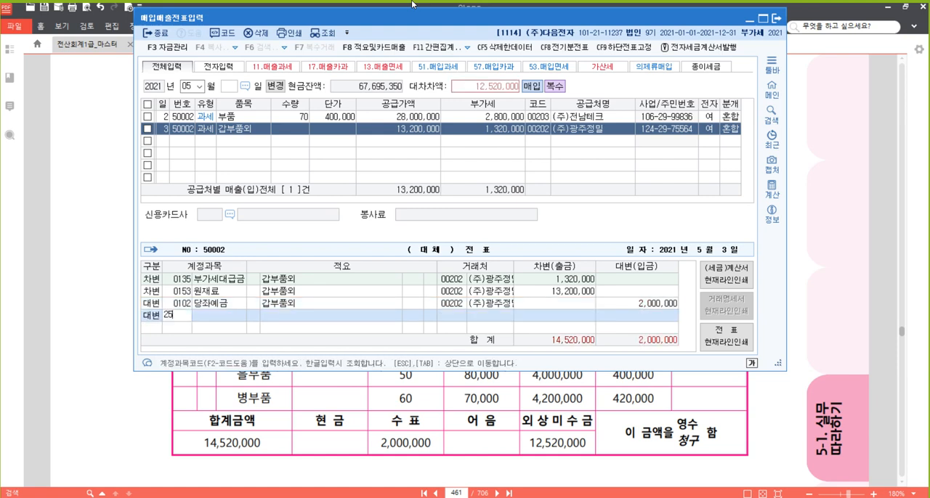
{"action": "key", "text": "Return"}
{"action": "key", "text": "Return"}
{"action": "key", "text": "Return"}
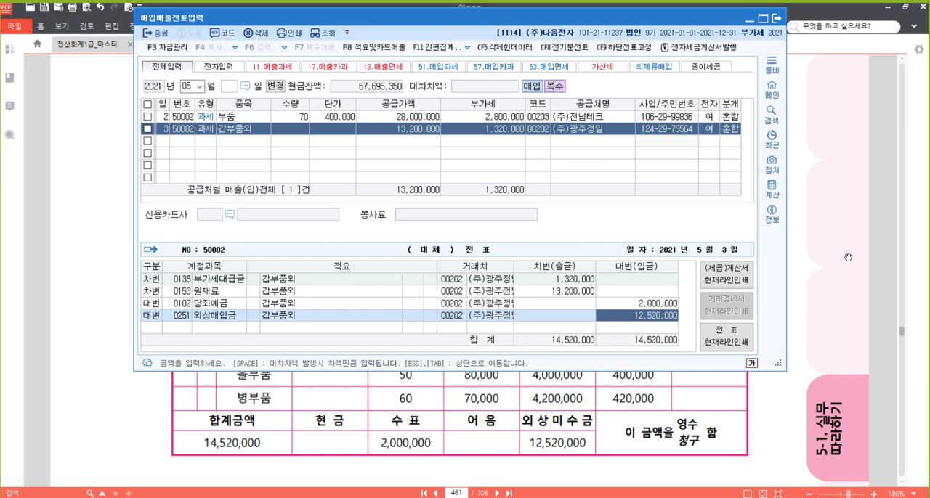
- Switch to the textbook in 알PDF and highlight the phrase 전자세금계산서를 발급받았다 in the May 9 problem [11]
{"action": "left_click", "coordinate": [826, 269]}
{"action": "scroll", "coordinate": [767, 266], "scroll_direction": "down", "scroll_amount": 5}
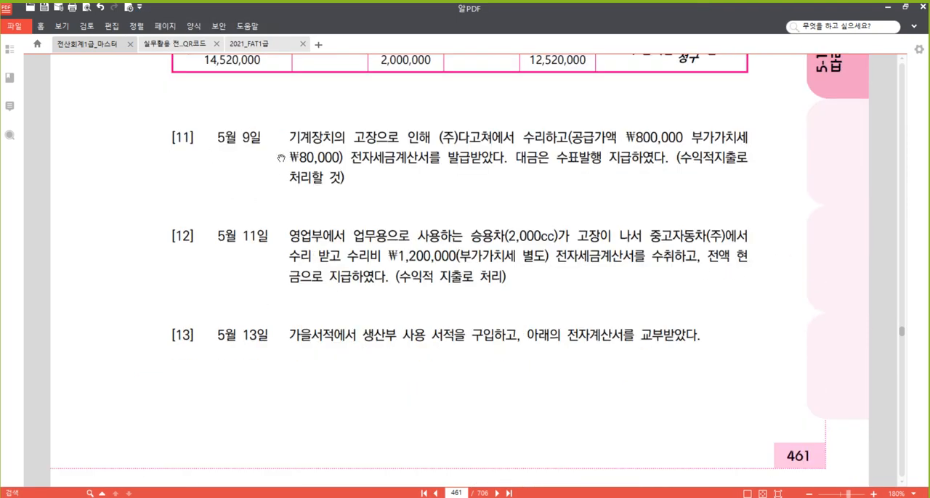
{"action": "scroll", "coordinate": [384, 180], "scroll_direction": "down", "scroll_amount": 1}
{"action": "left_click_drag", "start_coordinate": [384, 179], "coordinate": [383, 157]}
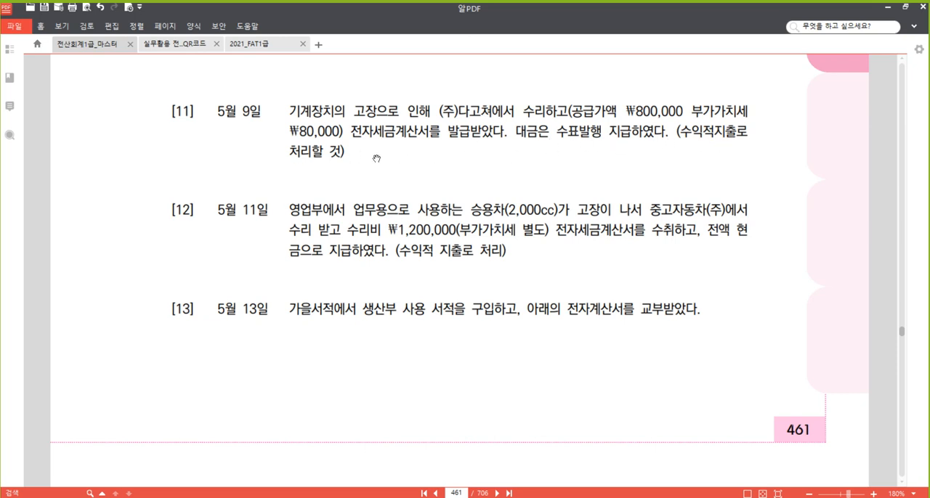
{"action": "left_click_drag", "start_coordinate": [351, 132], "coordinate": [506, 133]}
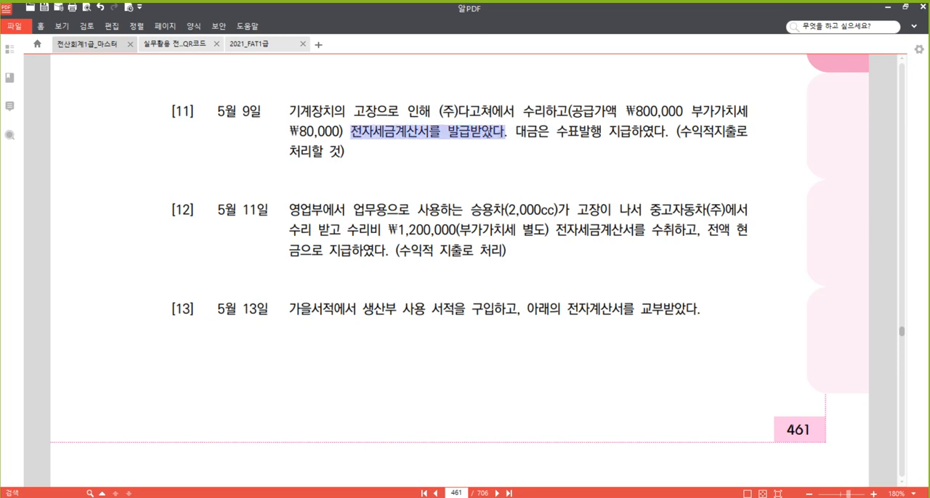
{"action": "right_click", "coordinate": [488, 135]}
{"action": "left_click", "coordinate": [568, 190]}
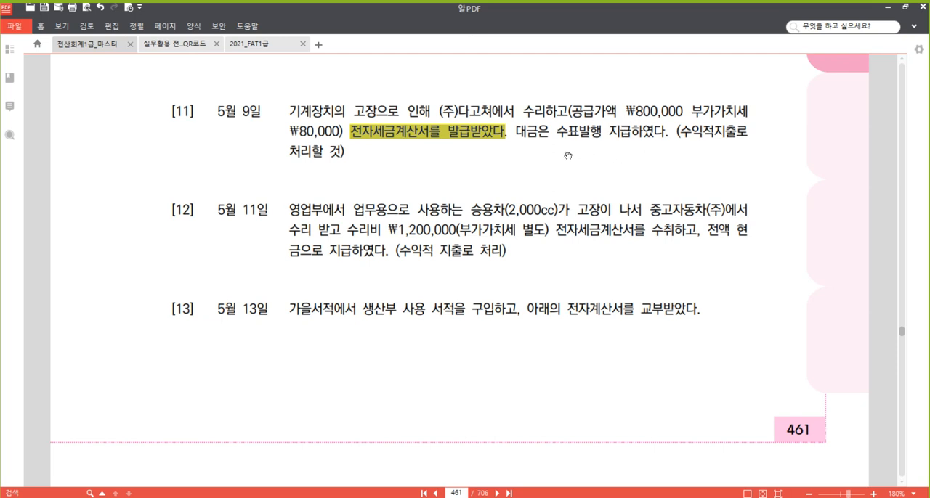
- Switch to the 매입매출전표입력 window and start a new voucher dated May 9 with VAT type 51 과세
{"action": "mouse_move", "coordinate": [284, 497]}
{"action": "left_click", "coordinate": [299, 474]}
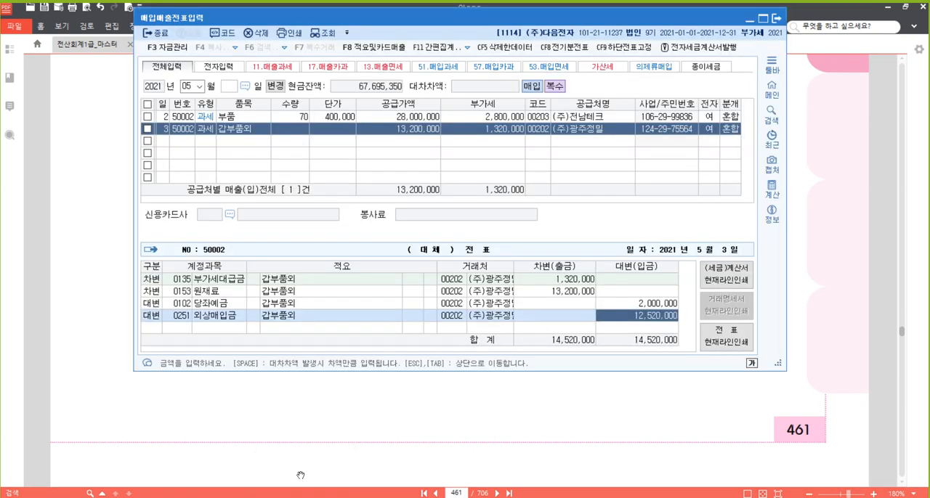
{"action": "left_click", "coordinate": [167, 146]}
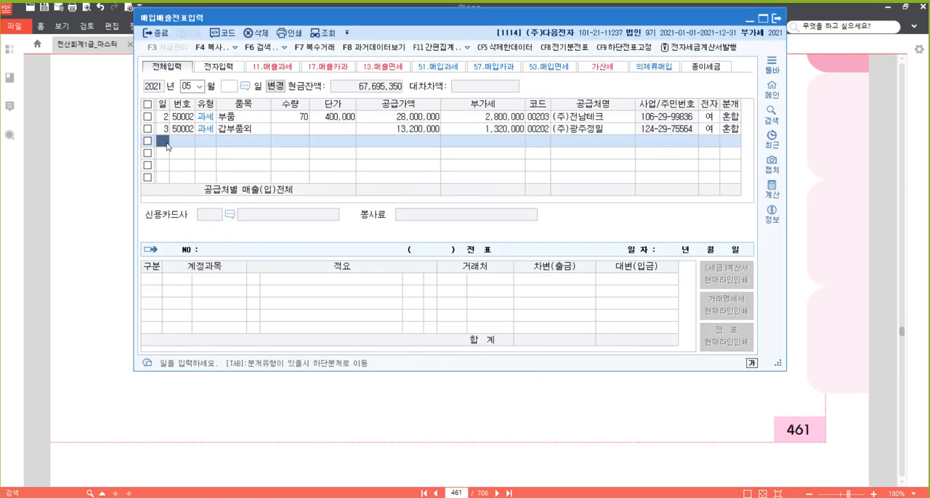
{"action": "type", "text": "9"}
{"action": "key", "text": "Return"}
{"action": "type", "text": "51"}
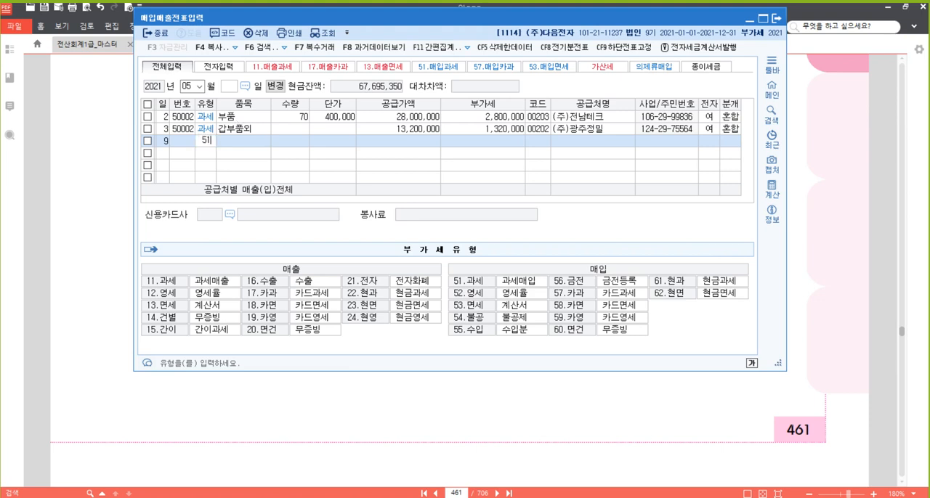
{"action": "key", "text": "Return"}
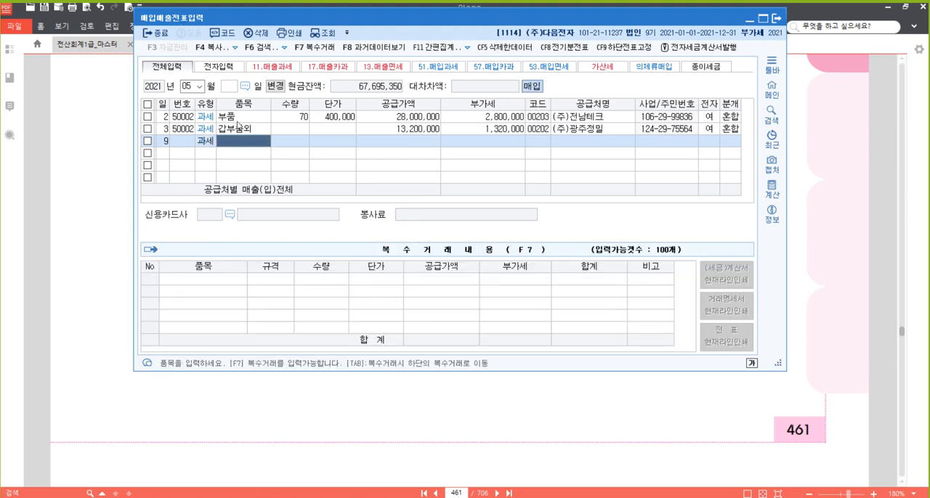
- Enter 기계장치 수리 as the May 9 item with a supply amount of 800,000, accepting the calculated VAT
{"action": "type", "text": "기계장치 수리"}
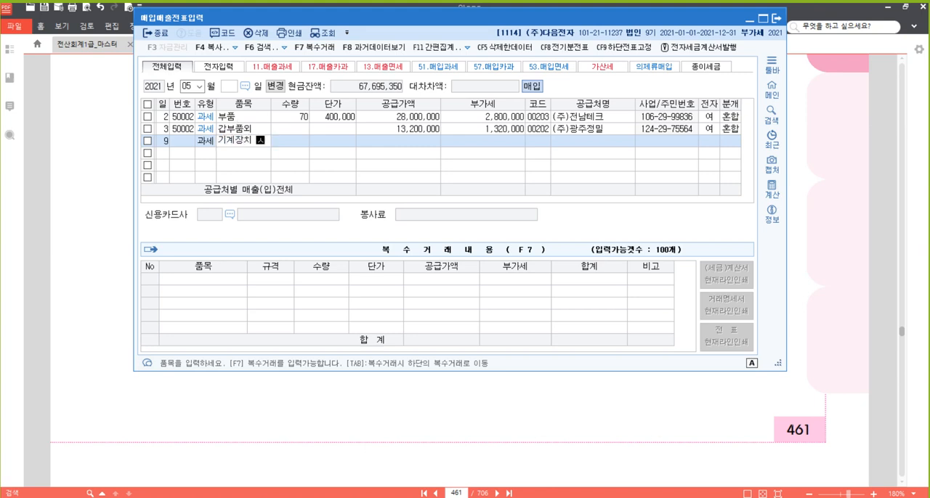
{"action": "key", "text": "Return"}
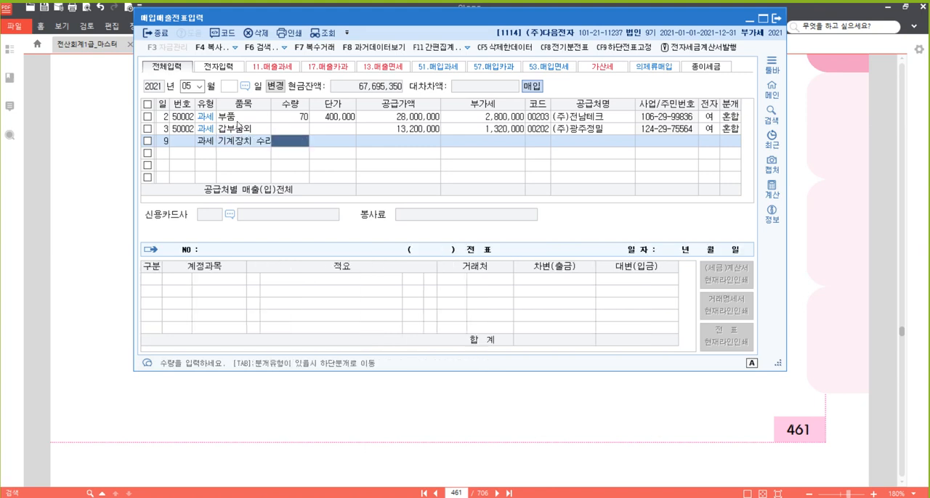
{"action": "key", "text": "Return"}
{"action": "key", "text": "Return"}
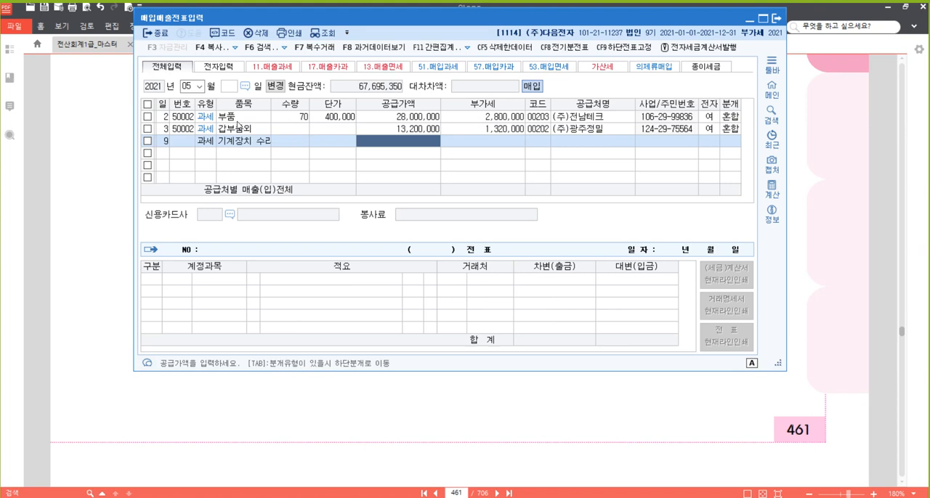
{"action": "type", "text": "8000000"}
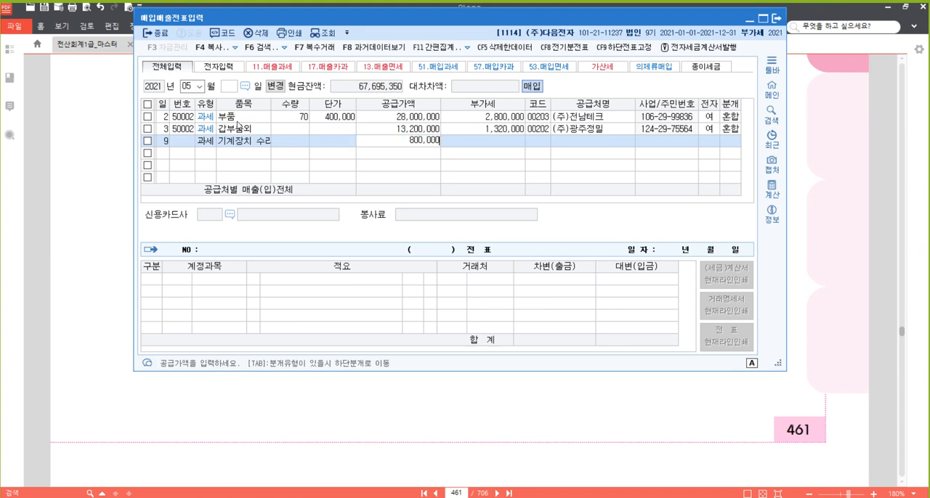
{"action": "key", "text": "Return"}
- Look up (주)다고쳐 as the supplier of the May 9 voucher and mark the voucher as electronic
{"action": "key", "text": "Return"}
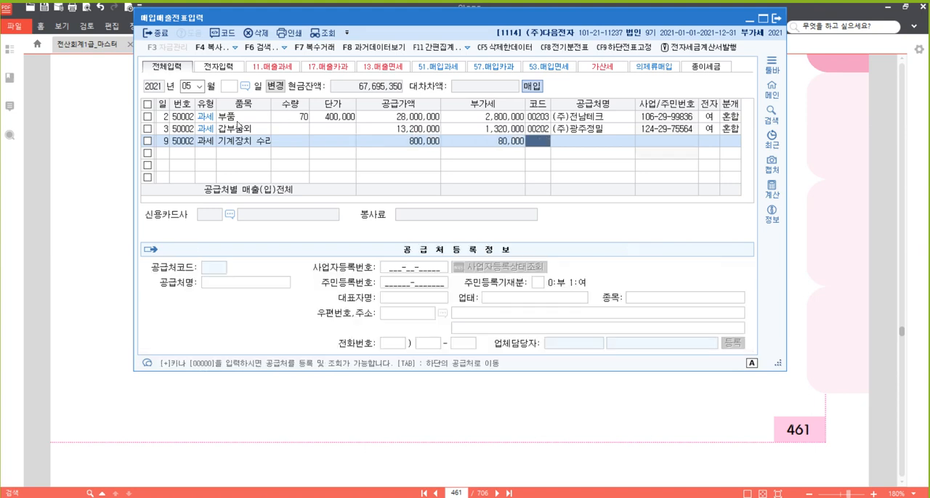
{"action": "type", "text": "다고"}
{"action": "key", "text": "Return"}
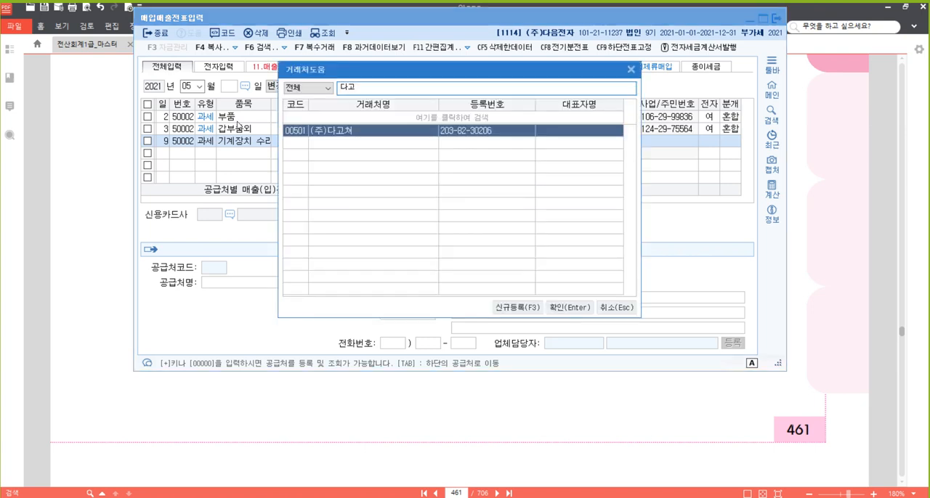
{"action": "key", "text": "Return"}
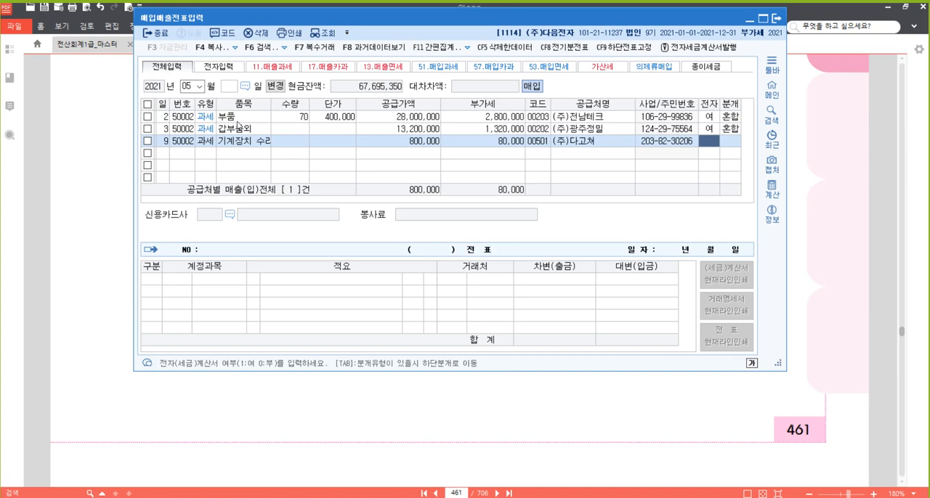
{"action": "key", "text": "1"}
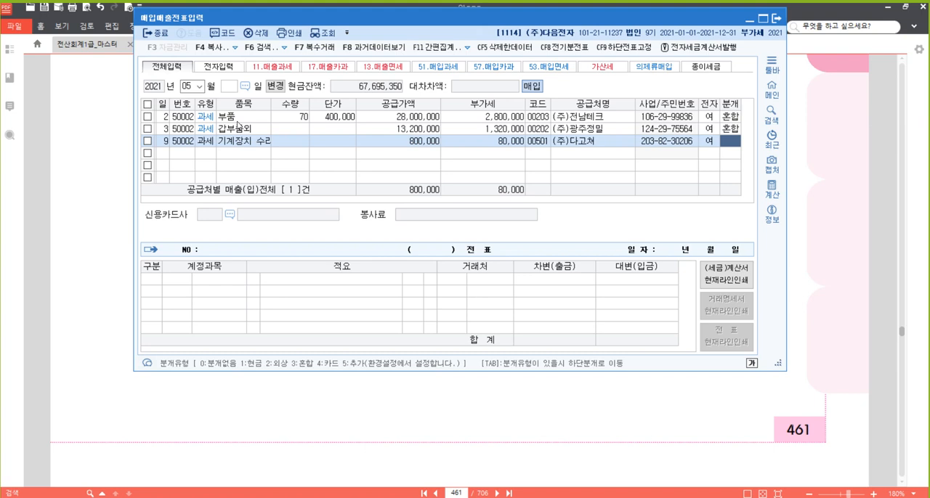
- Set the May 9 journal type to 혼합 and replace the 원재료 debit account with 0520 수선비 (제조원가)
{"action": "type", "text": "3"}
{"action": "key", "text": "Return"}
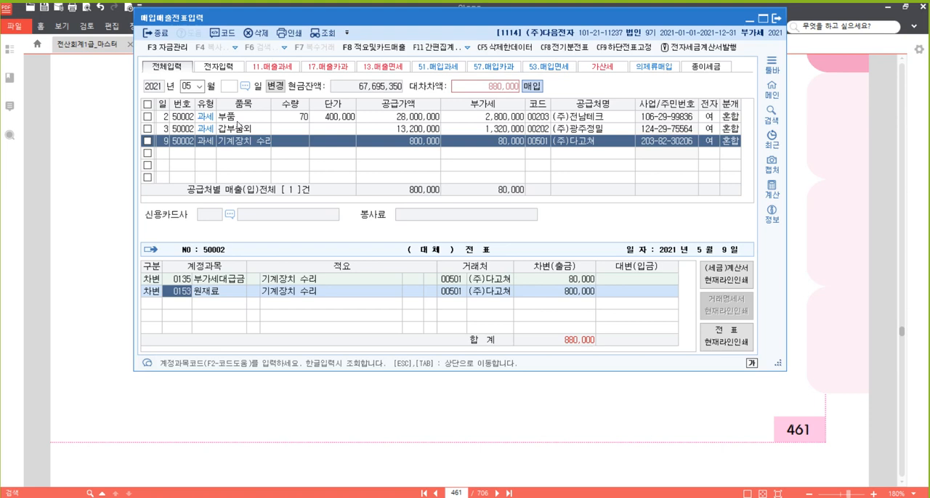
{"action": "type", "text": "ㅅ"}
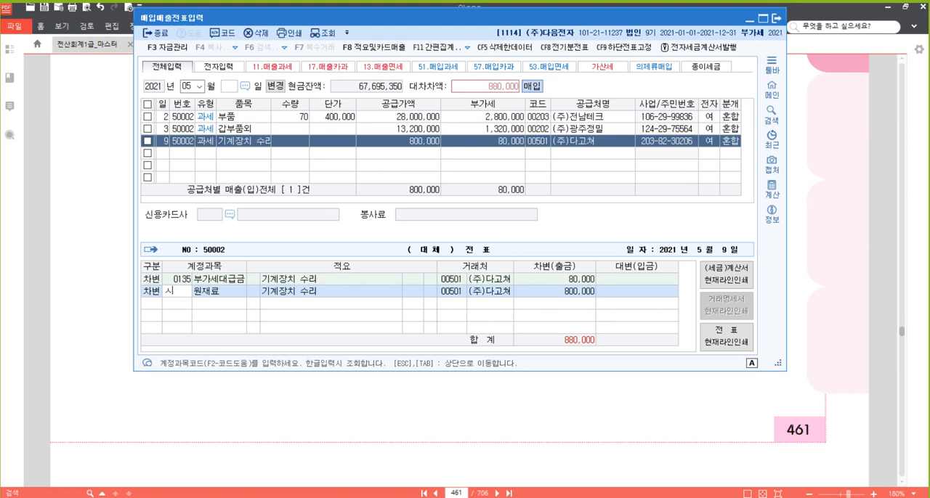
{"action": "type", "text": "수선"}
{"action": "key", "text": "Return"}
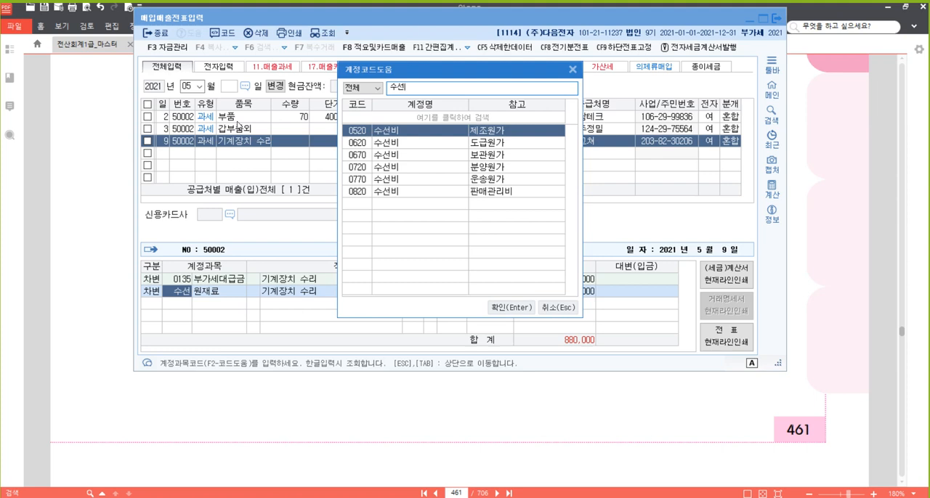
{"action": "key", "text": "Return"}
{"action": "key", "text": "Return"}
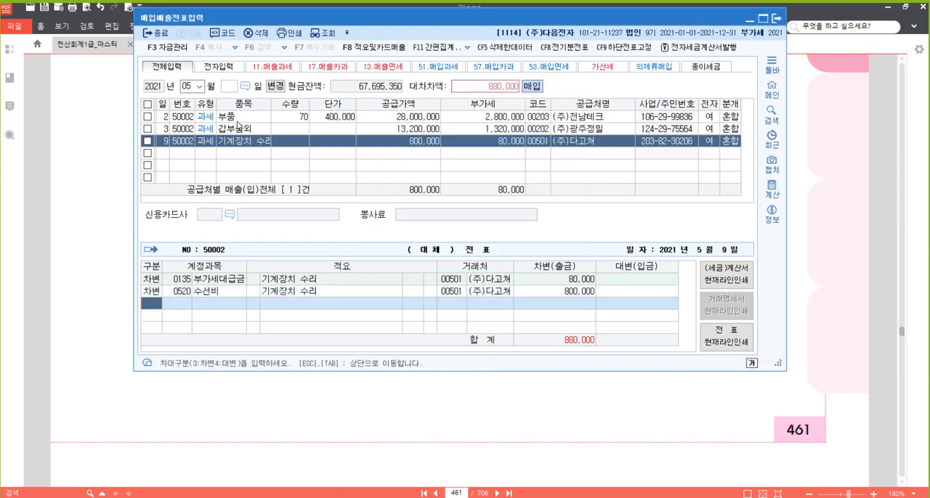
- Add a credit line to the May 9 journal for account 102 당좌예금 with the full 880,000
{"action": "key", "text": "4"}
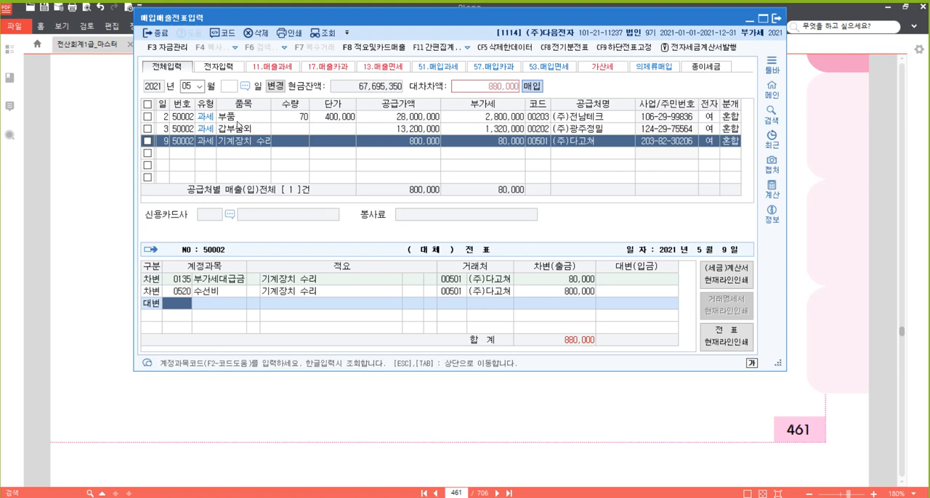
{"action": "type", "text": "102"}
{"action": "key", "text": "Return"}
{"action": "key", "text": "Return"}
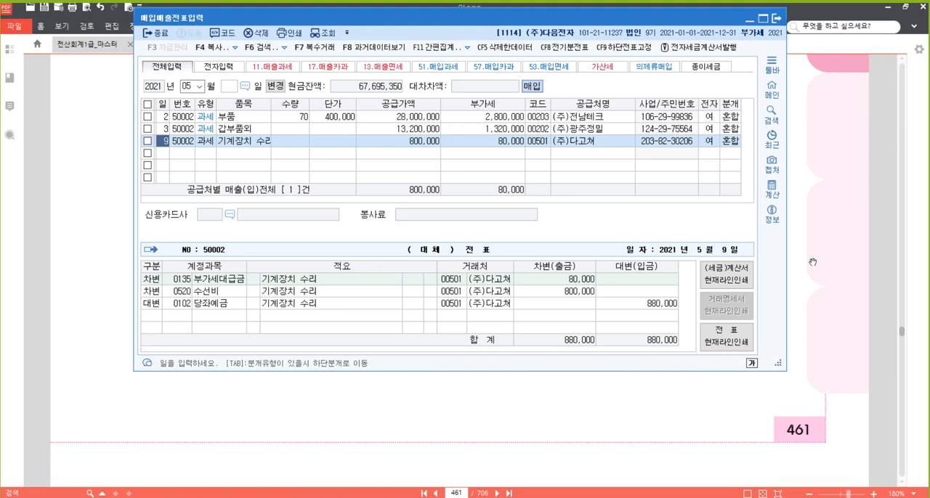
- Switch to the textbook in 알PDF and highlight the phrase 전자세금계산서를 수취하고 in the May 11 problem [12]
{"action": "left_click", "coordinate": [847, 247]}
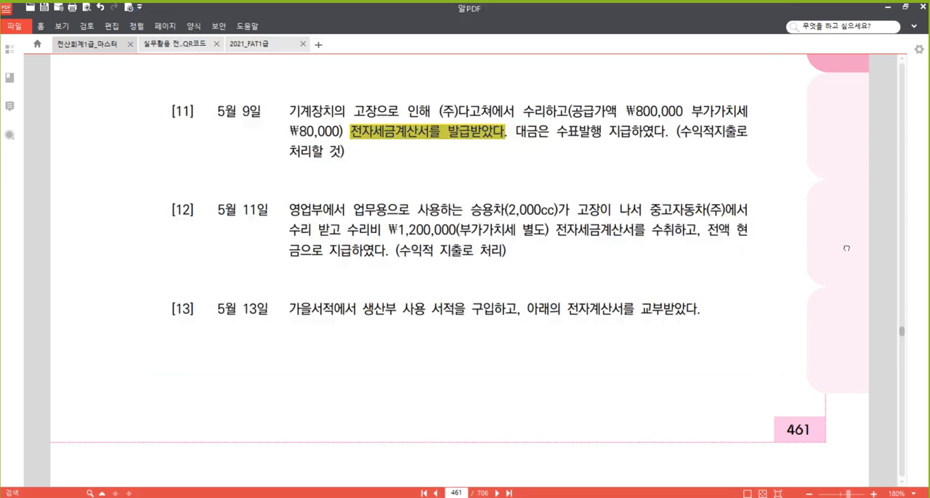
{"action": "scroll", "coordinate": [243, 247], "scroll_direction": "down", "scroll_amount": 1}
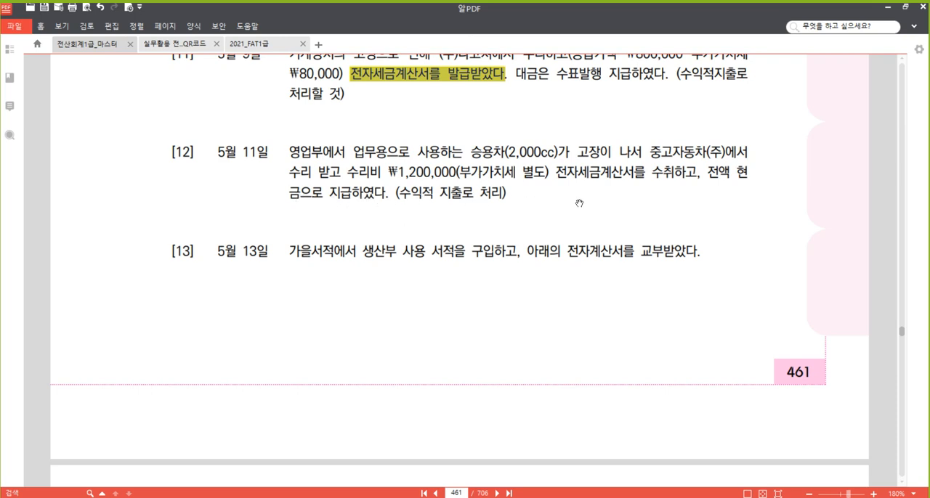
{"action": "scroll", "coordinate": [596, 205], "scroll_direction": "up", "scroll_amount": 1}
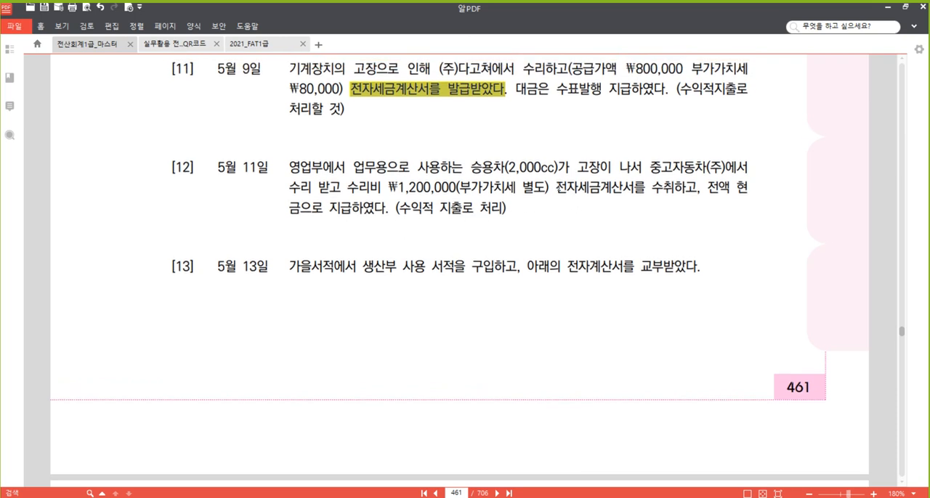
{"action": "left_click_drag", "start_coordinate": [556, 187], "coordinate": [695, 190]}
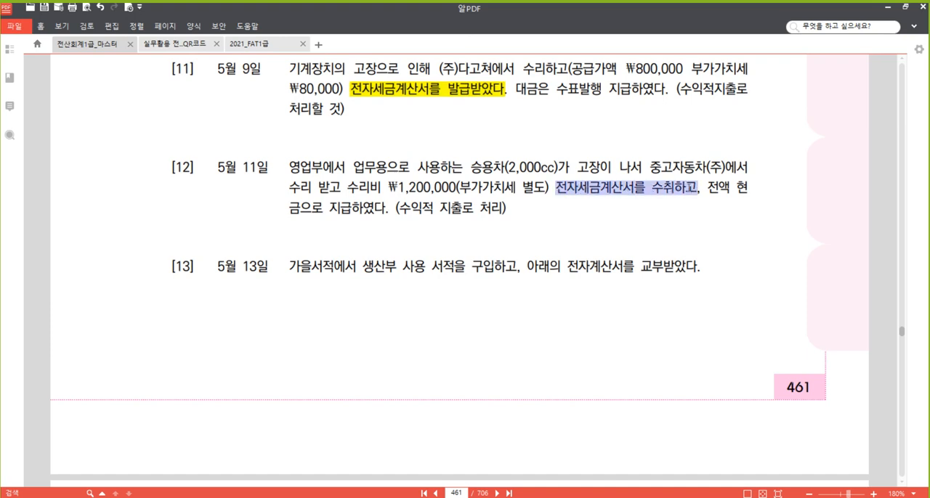
{"action": "right_click", "coordinate": [669, 181]}
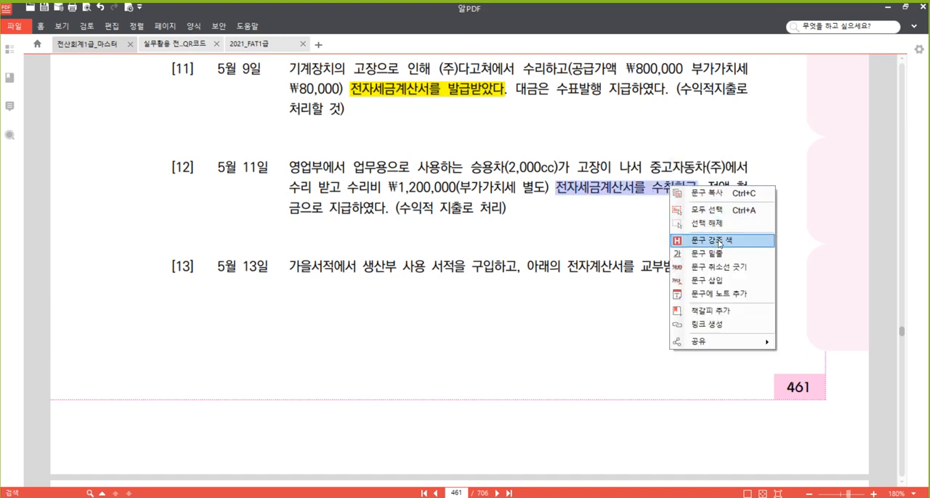
{"action": "left_click", "coordinate": [719, 242]}
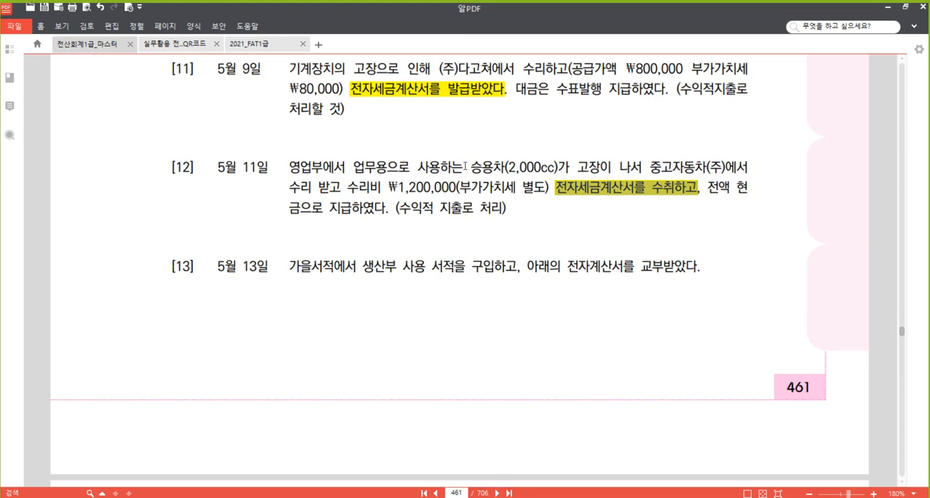
- Highlight 승용차(2,000cc) and 수리비 in problem [12]
{"action": "left_click_drag", "start_coordinate": [471, 167], "coordinate": [556, 168]}
{"action": "right_click", "coordinate": [555, 168]}
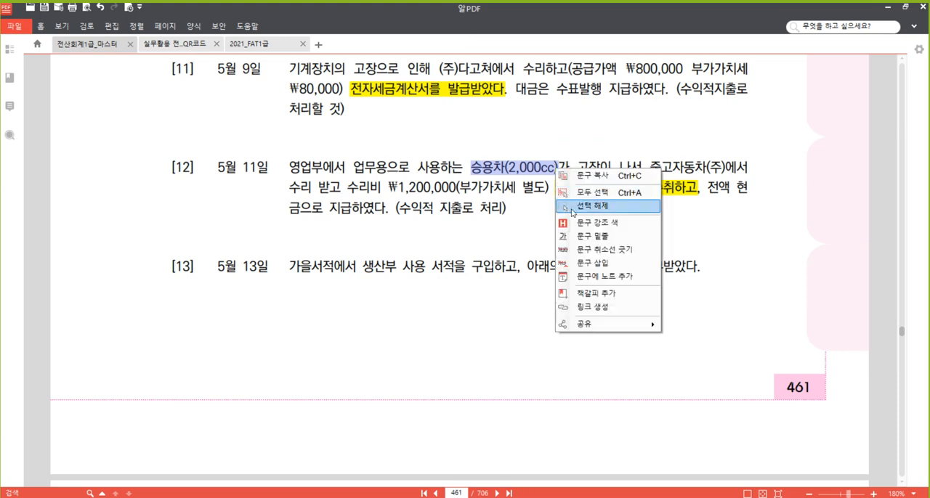
{"action": "left_click", "coordinate": [585, 226]}
{"action": "left_click_drag", "start_coordinate": [348, 188], "coordinate": [381, 188]}
{"action": "right_click", "coordinate": [371, 187]}
{"action": "left_click", "coordinate": [403, 244]}
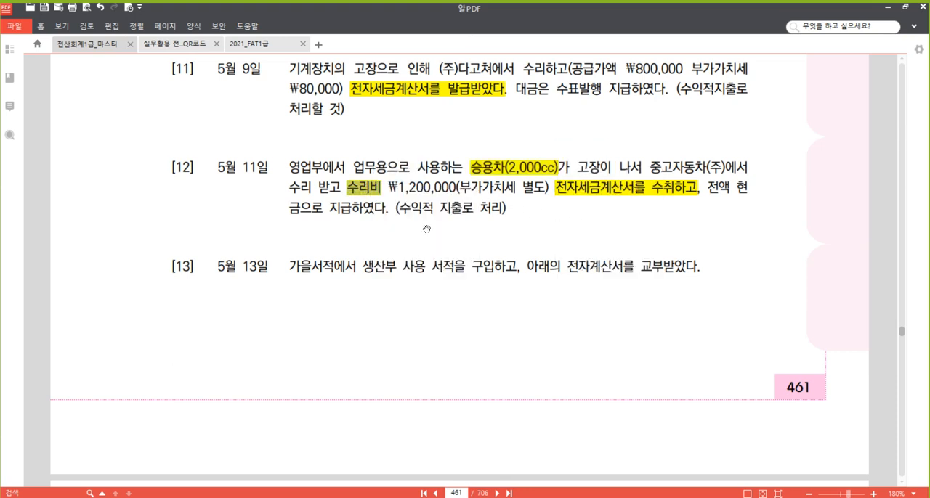
{"action": "left_click", "coordinate": [412, 167]}
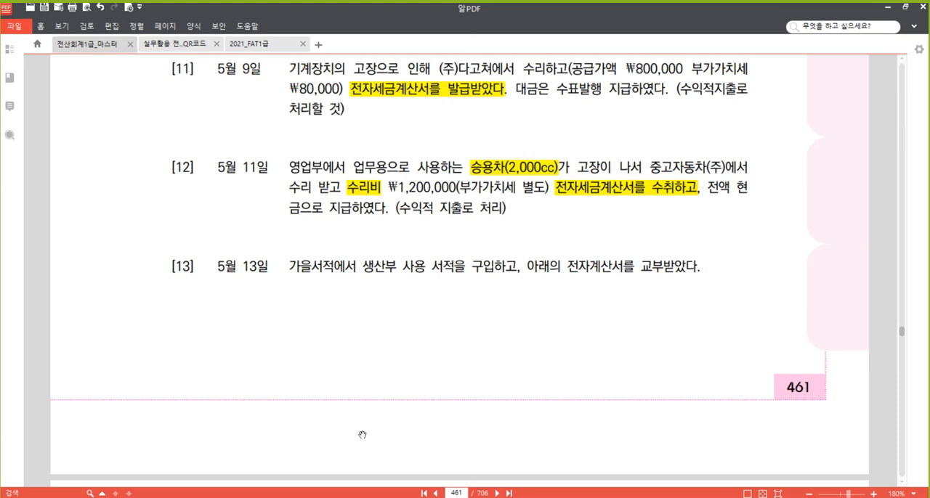
- Switch back to the 매입매출전표입력 window and start a new voucher dated May 11 with VAT type 54 불공
{"action": "mouse_move", "coordinate": [318, 497]}
{"action": "left_click", "coordinate": [292, 452]}
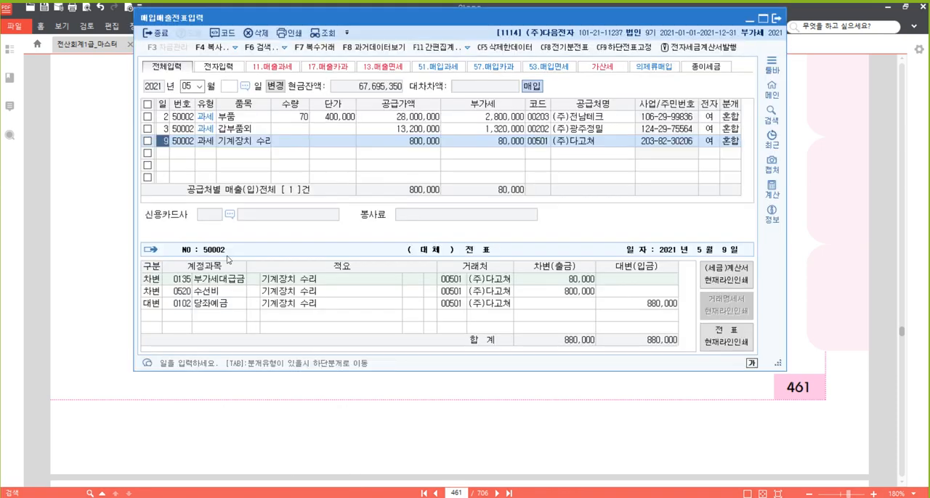
{"action": "left_click", "coordinate": [166, 154]}
{"action": "type", "text": "11"}
{"action": "key", "text": "Return"}
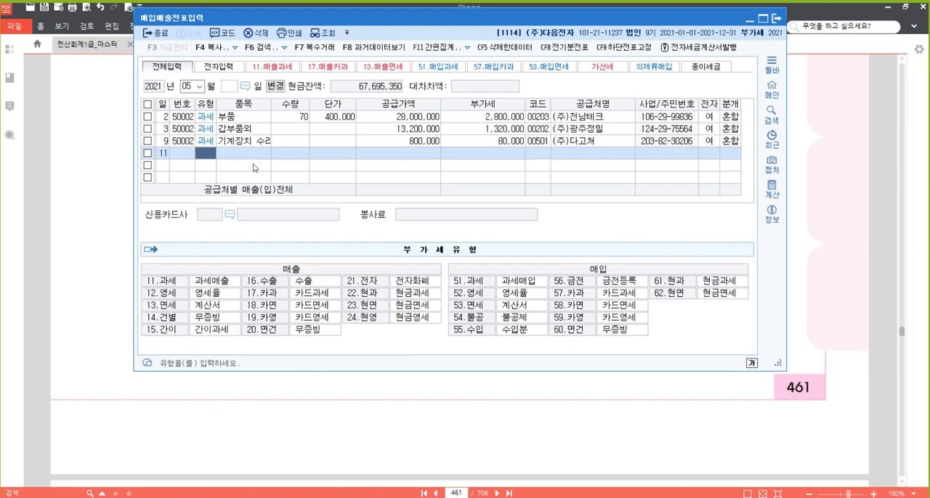
{"action": "type", "text": "54"}
{"action": "key", "text": "Return"}
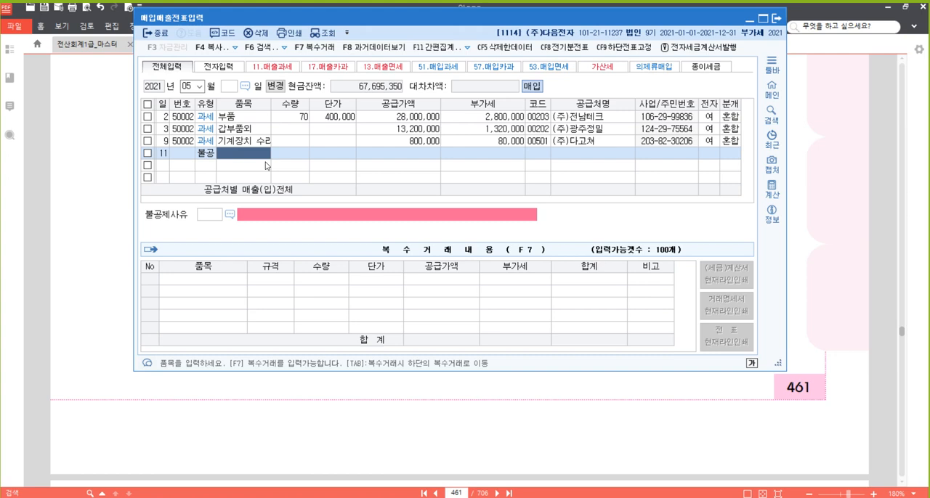
- Enter 승용차 수리 as the item of the May 11 non-deductible voucher
{"action": "type", "text": "승용차 "}
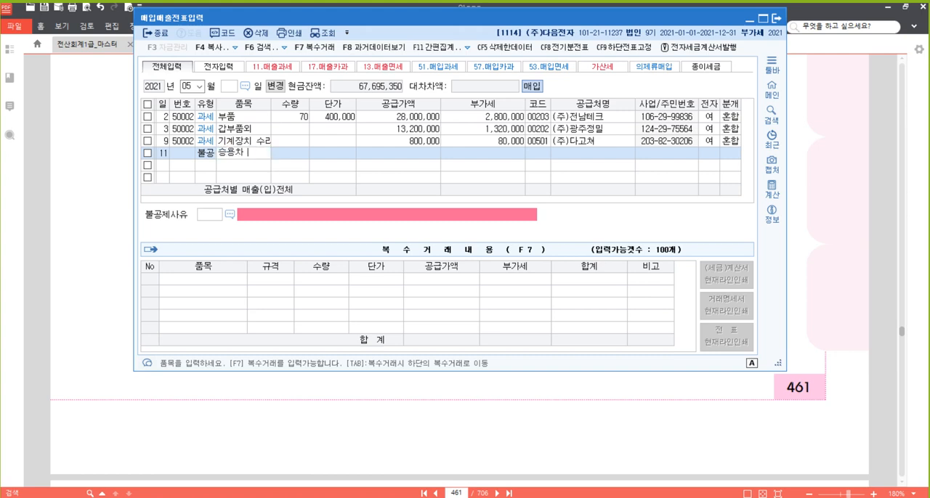
{"action": "type", "text": "수리ㅂ"}
{"action": "key", "text": "Return"}
{"action": "key", "text": "Left"}
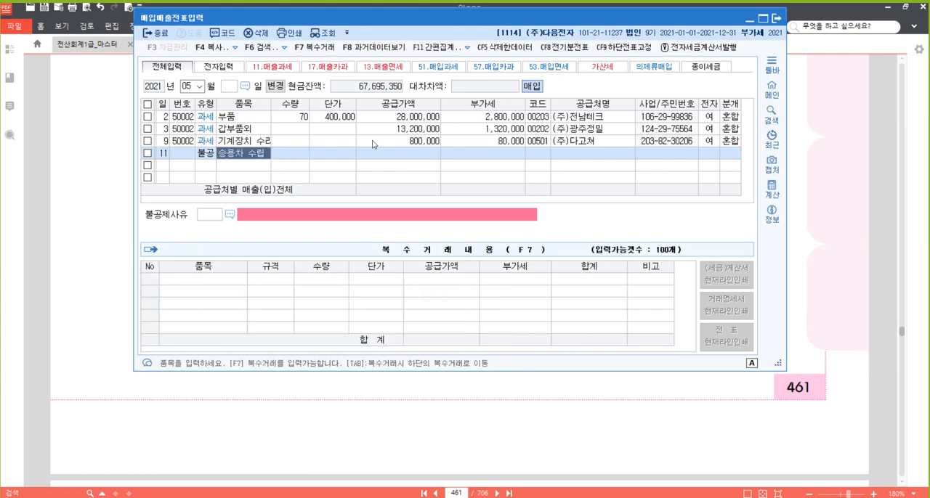
{"action": "type", "text": "승용차 수리"}
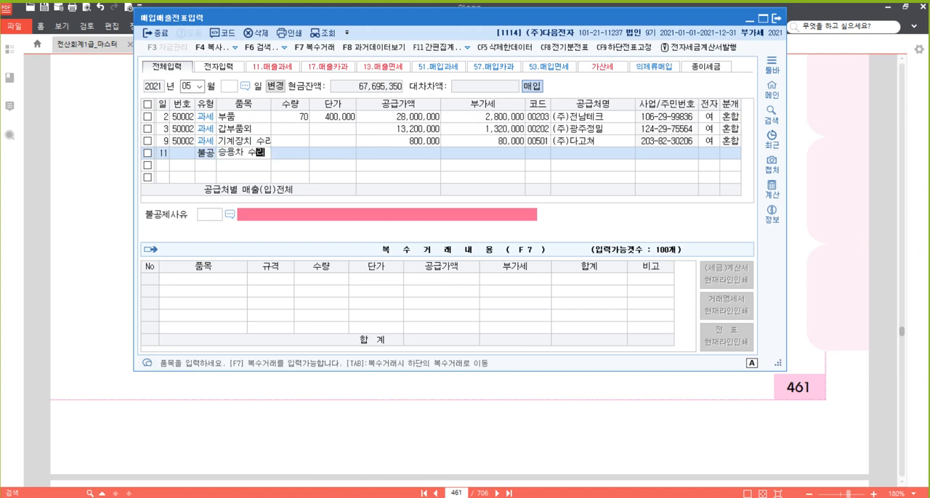
{"action": "key", "text": "Return"}
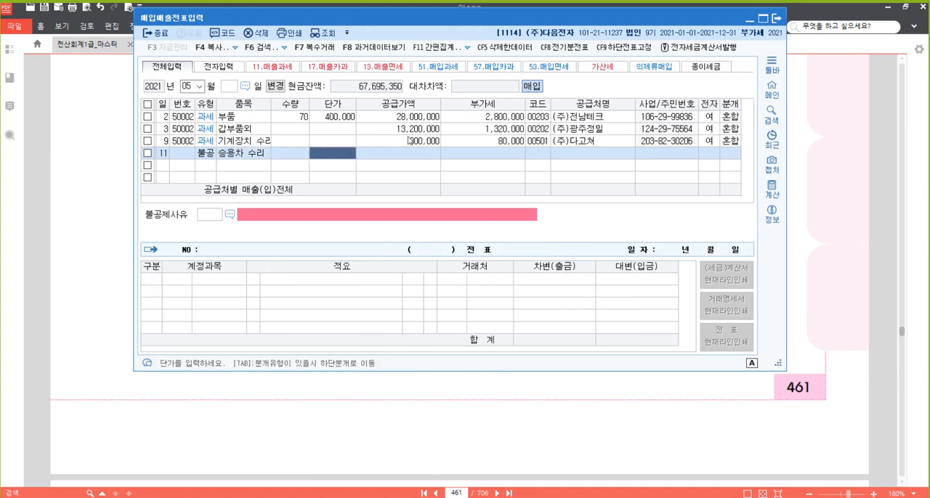
- Leave the unit price empty and set the May 11 supply value to 1,200,000 with 120,000 VAT
{"action": "key", "text": "Return"}
{"action": "type", "text": "1200000"}
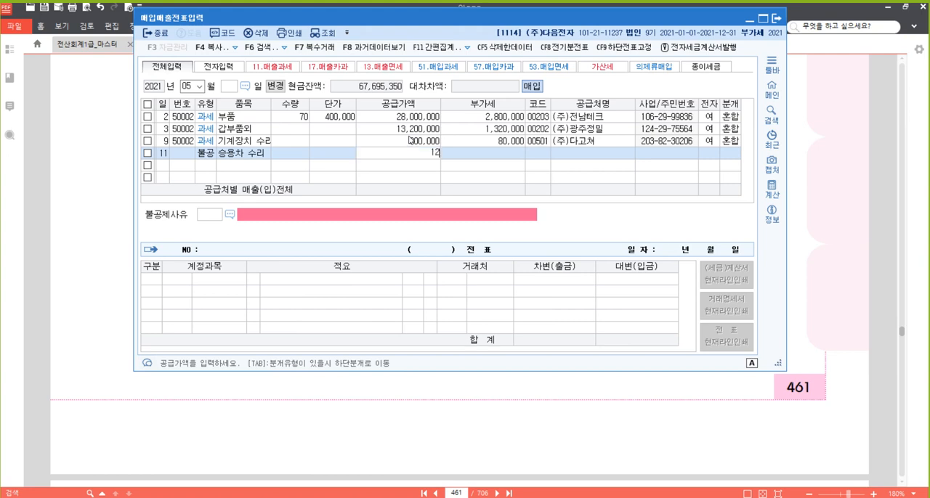
{"action": "key", "text": "Return"}
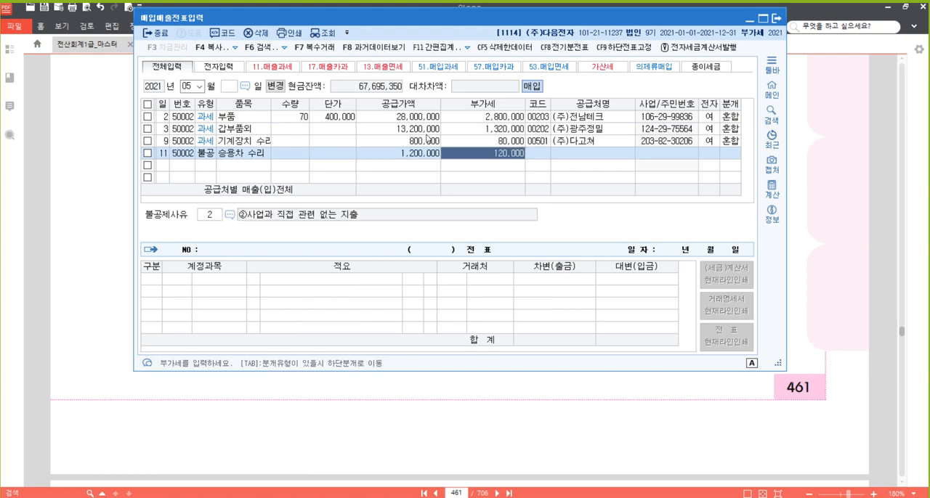
{"action": "key", "text": "Return"}
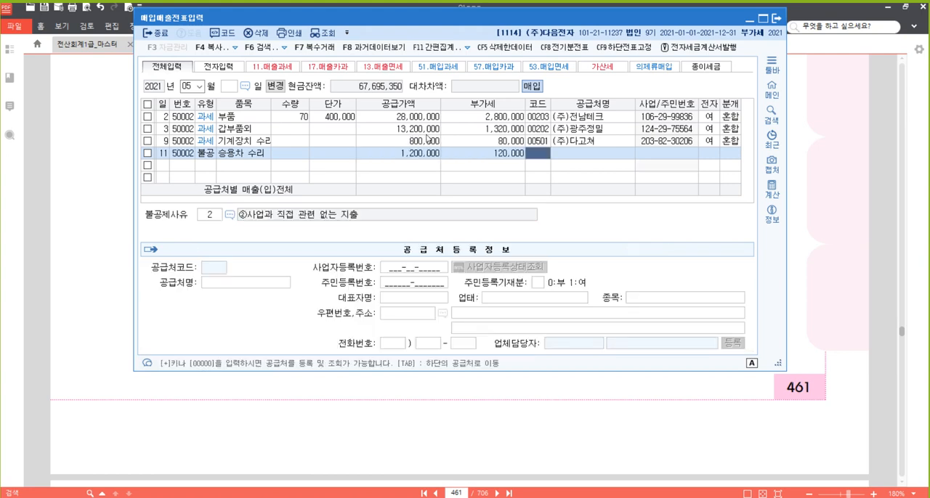
- Set the supplier of the May 11 voucher to 중고자동차(주) and mark the tax invoice as electronic (여)
{"action": "type", "text": "중고"}
{"action": "key", "text": "Return"}
{"action": "key", "text": "Return"}
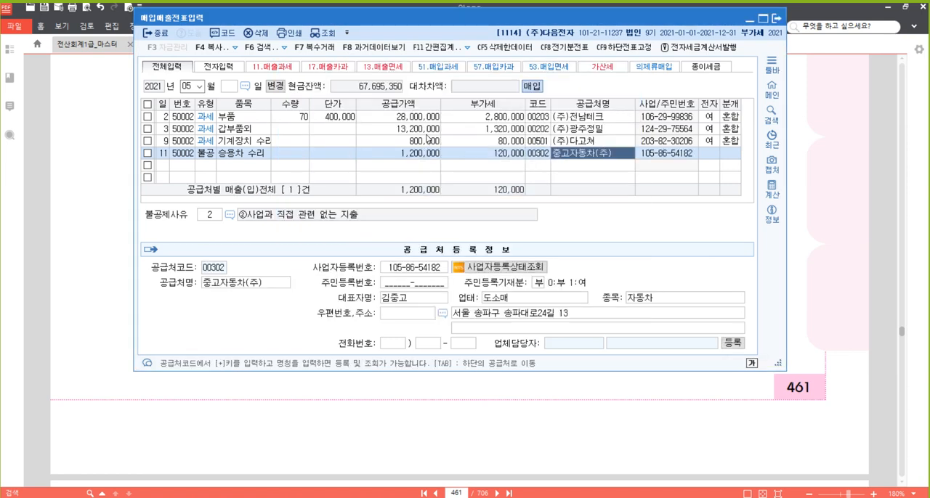
{"action": "key", "text": "Return"}
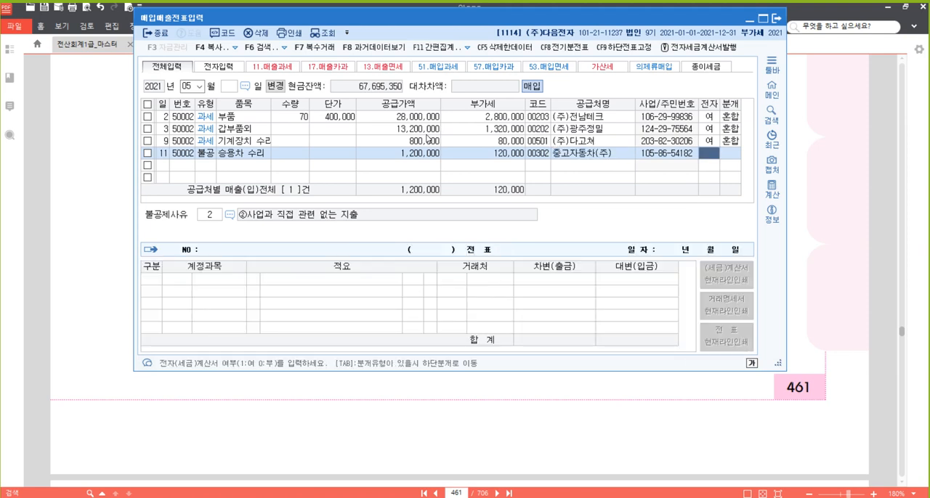
{"action": "key", "text": "Return"}
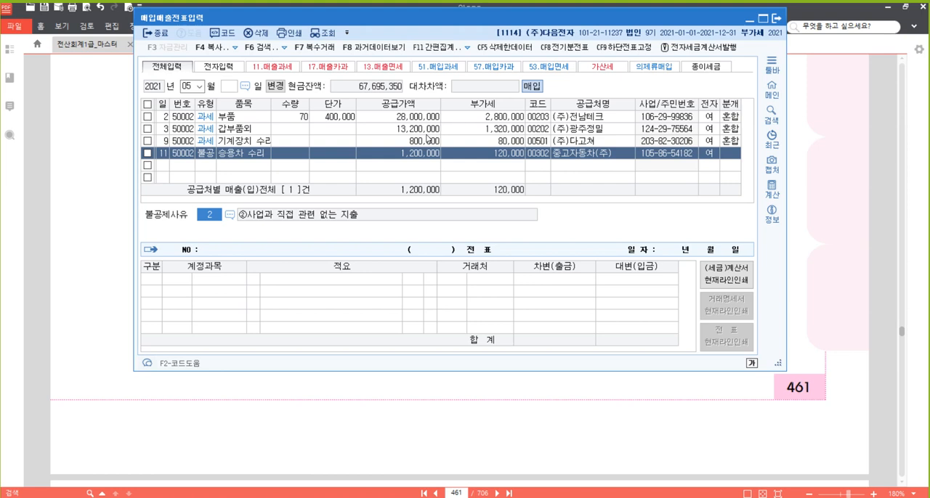
- Set the non-deduction reason (불공제사유) to 3, ③비영업용 소형승용자동차 구입· 유지 및 임차
{"action": "key", "text": "F2"}
{"action": "key", "text": "Down"}
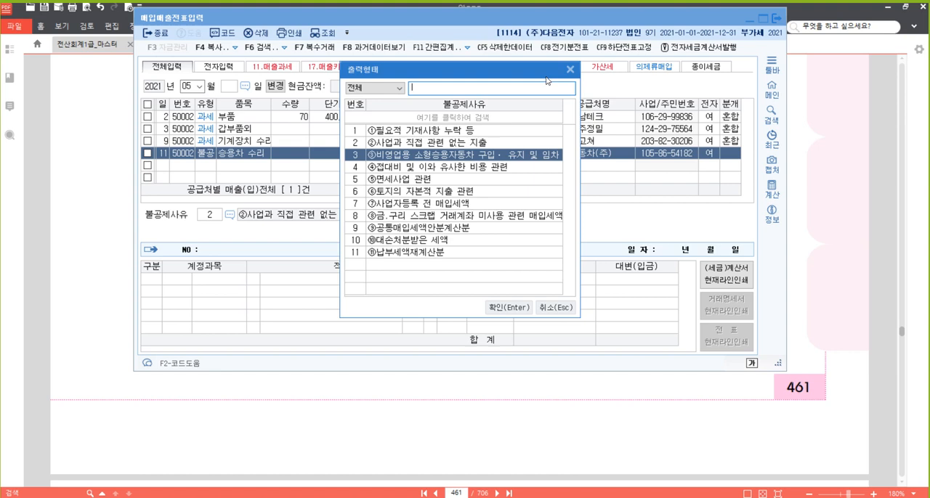
{"action": "key", "text": "Return"}
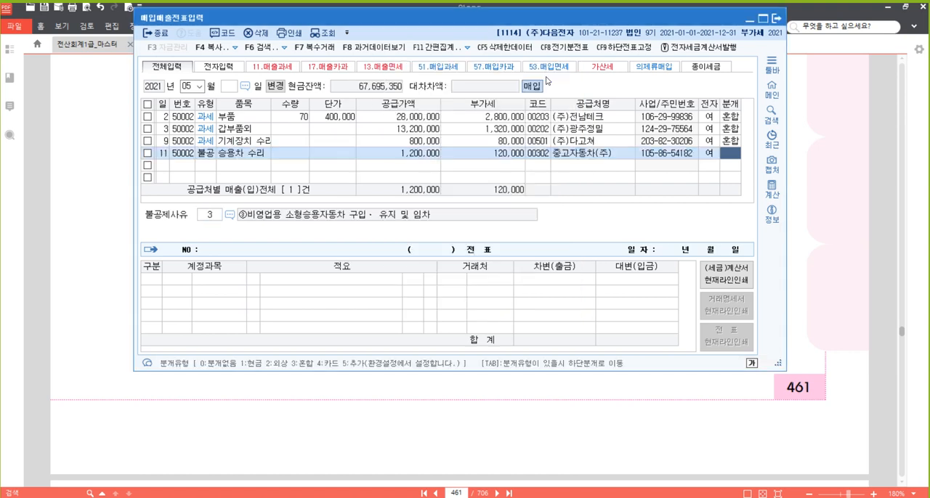
- Set the May 11 journal type to 3 혼합 and change the debit account to 822 차량유지비
{"action": "type", "text": "3"}
{"action": "key", "text": "Return"}
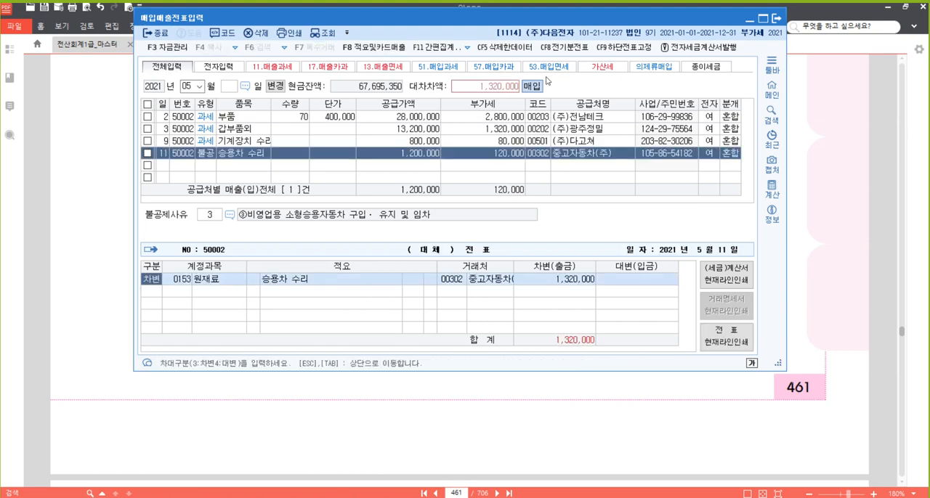
{"action": "key", "text": "Return"}
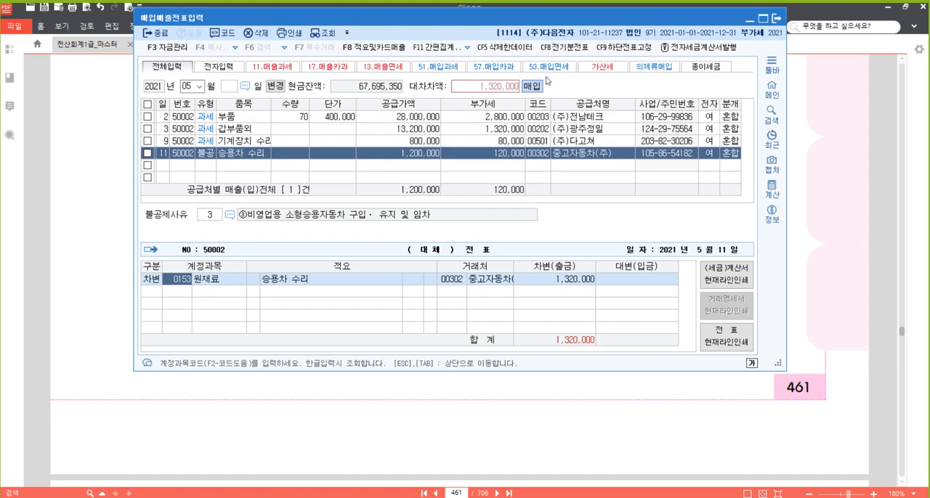
{"action": "type", "text": "822"}
{"action": "key", "text": "Return"}
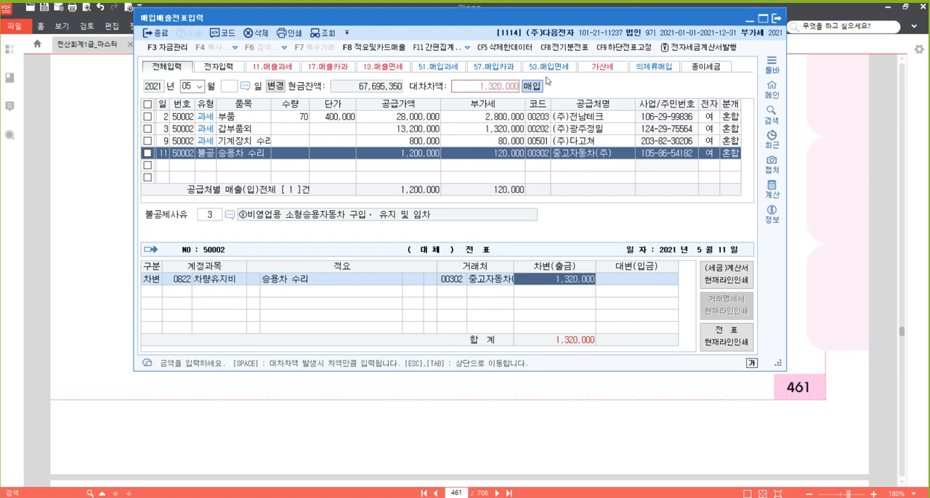
- Compare the debit lines of the May 9 machine repair journal with those of the May 11 car repair journal
{"action": "left_click", "coordinate": [428, 144]}
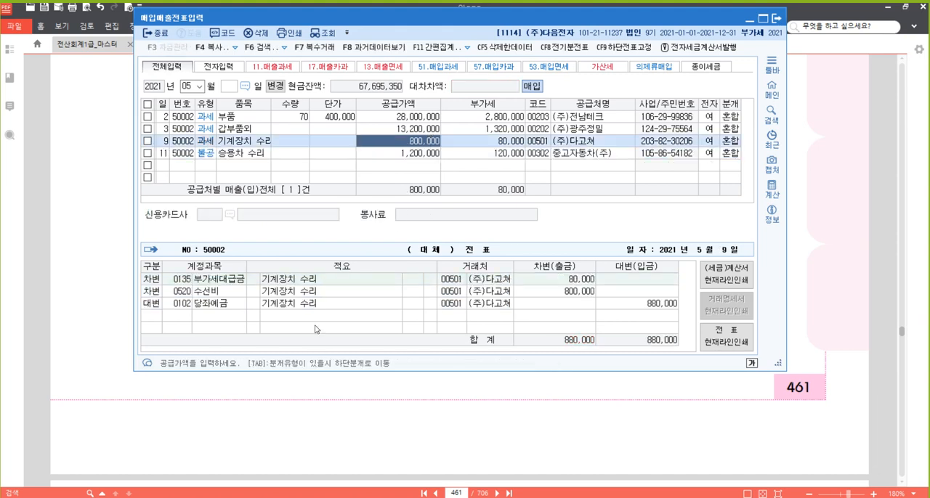
{"action": "left_click", "coordinate": [563, 284]}
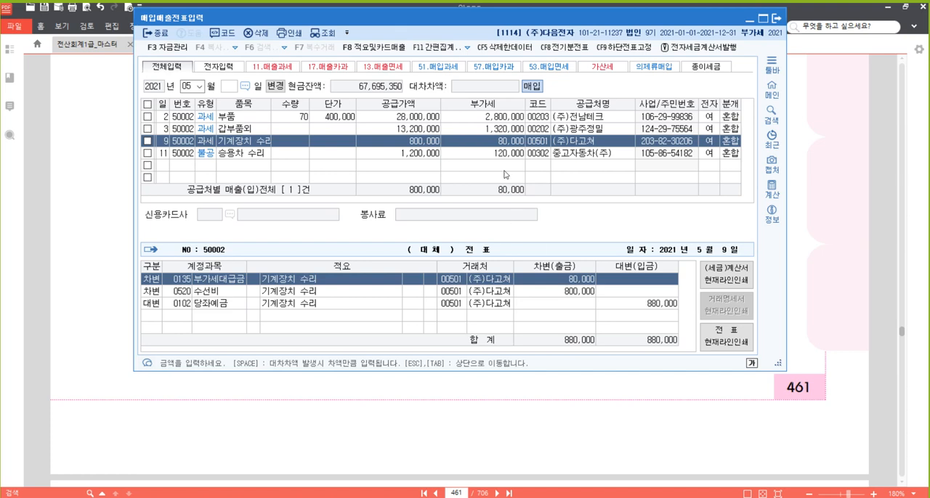
{"action": "left_click", "coordinate": [426, 156]}
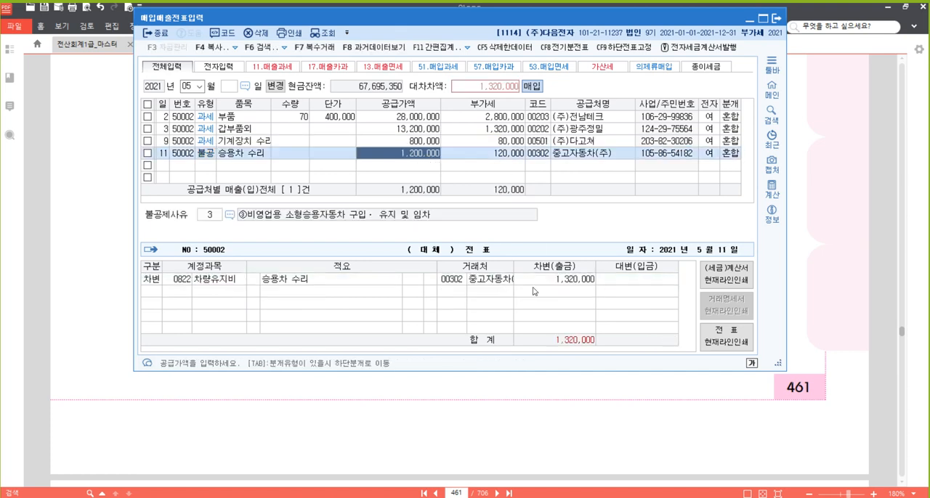
{"action": "left_click", "coordinate": [566, 281]}
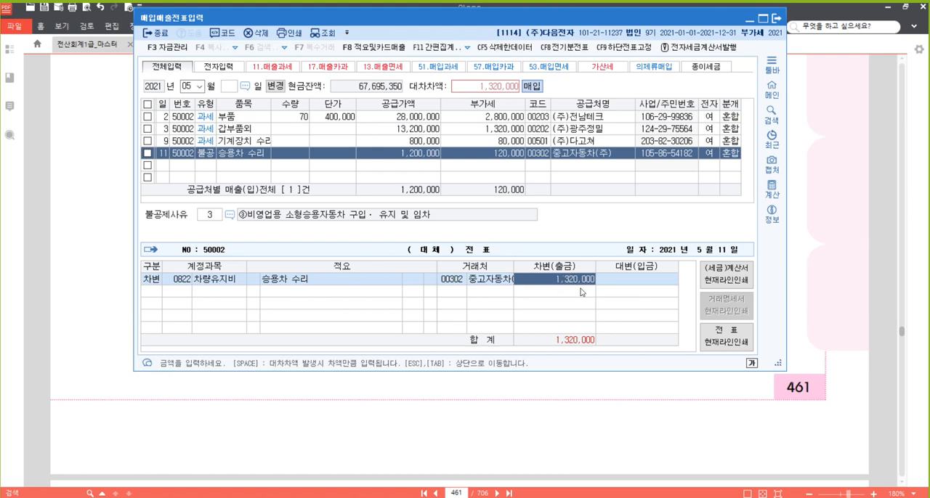
- Switch to the 20210517.hwp notes in 한글 and review the line about 공제되는 매입세액 and 부가세대급금
{"action": "left_click", "coordinate": [211, 497]}
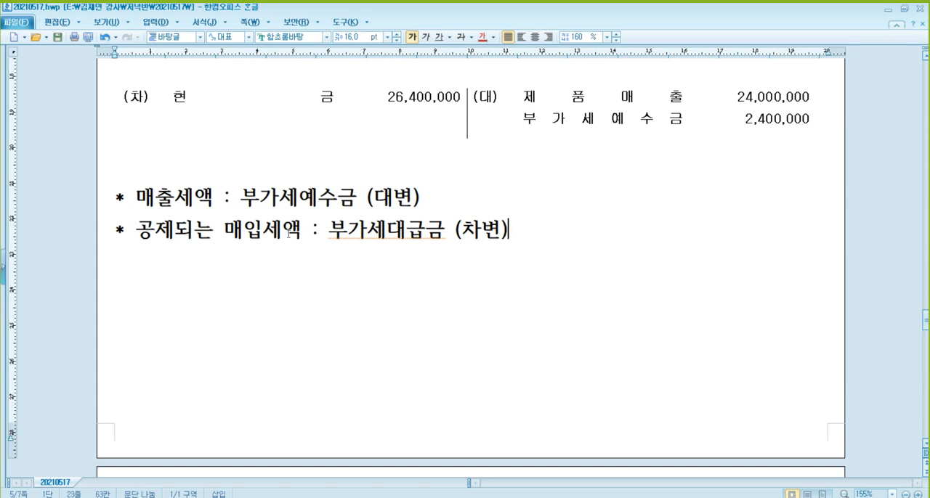
{"action": "left_click", "coordinate": [211, 230]}
{"action": "key", "text": "Right"}
{"action": "key", "text": "Right"}
{"action": "left_click", "coordinate": [395, 231]}
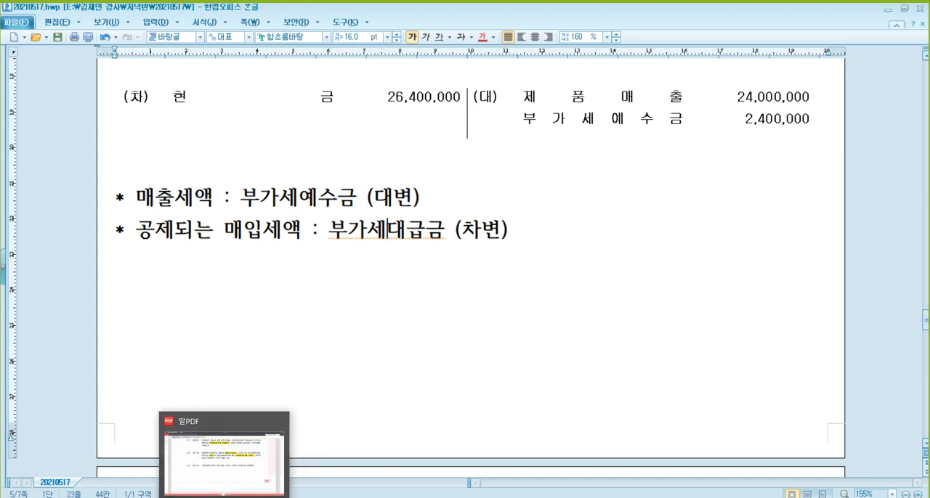
- Switch back to 매입매출전표입력 and add a credit line for account 101 현금 with the full 1,320,000
{"action": "left_click", "coordinate": [252, 497]}
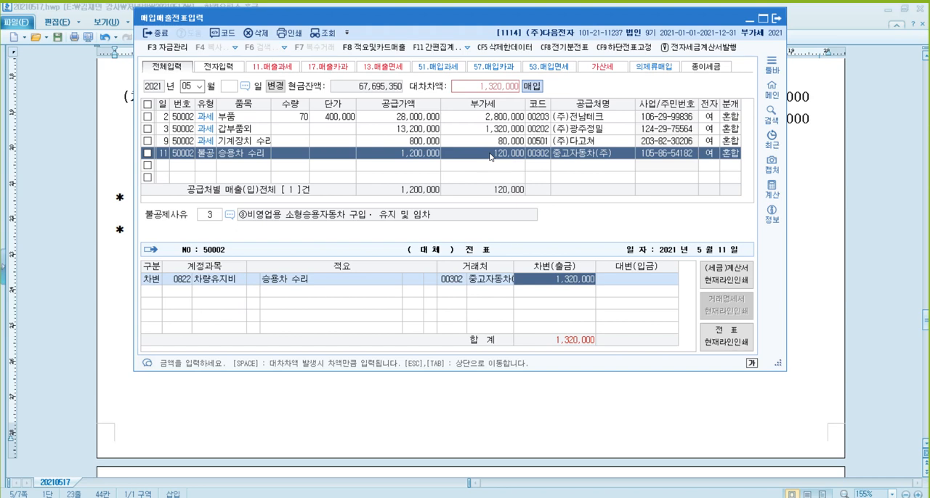
{"action": "key", "text": "Return"}
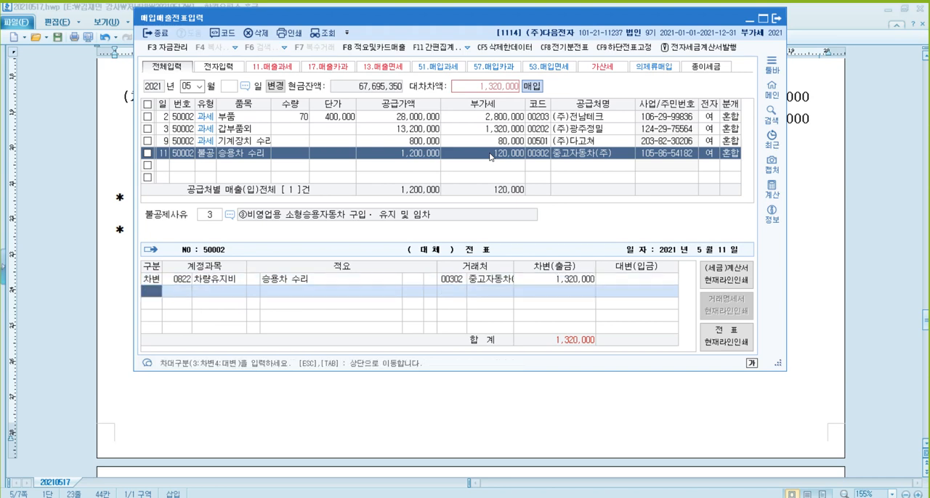
{"action": "type", "text": "4101"}
{"action": "key", "text": "Return"}
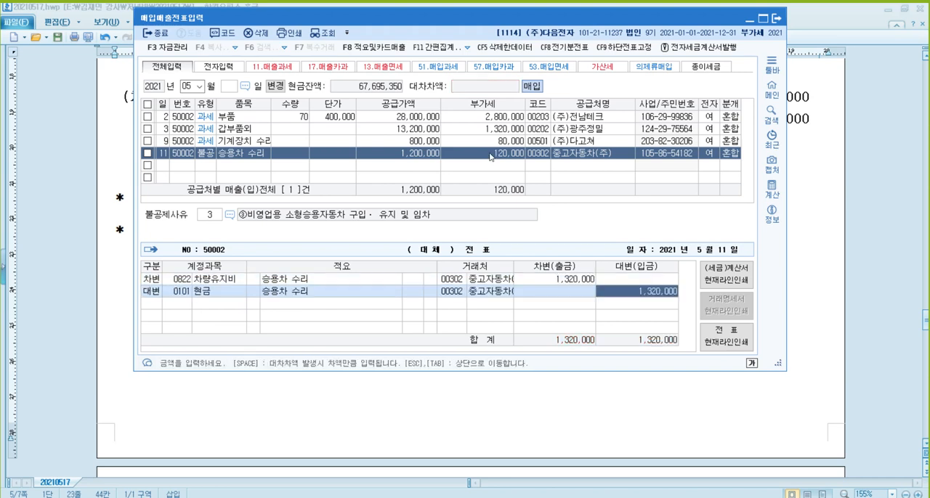
{"action": "key", "text": "Return"}
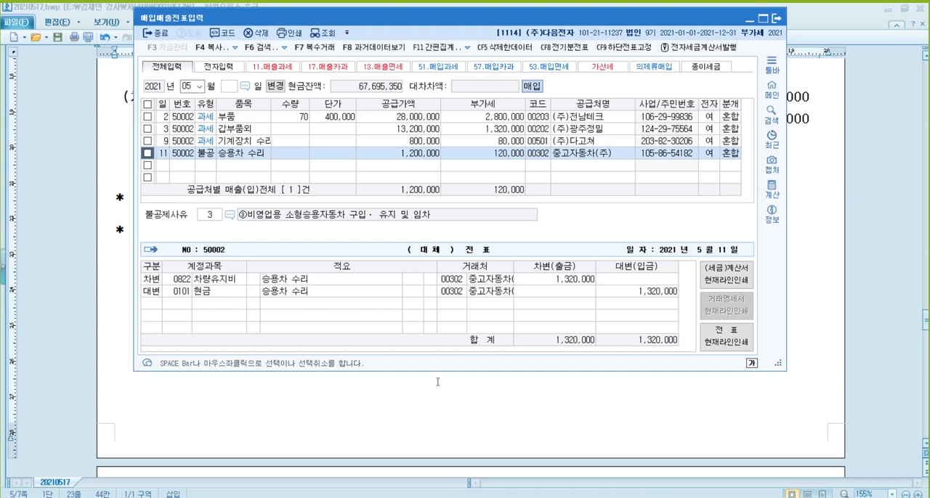
- Switch to the textbook in 알PDF and highlight the phrase 전자계산서를 교부받았다 in the May 13 problem [13]
{"action": "mouse_move", "coordinate": [225, 497]}
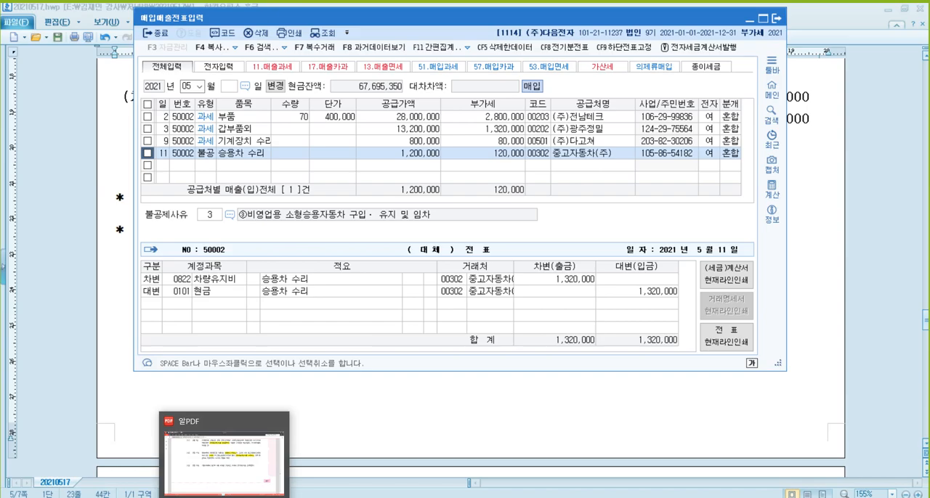
{"action": "left_click", "coordinate": [225, 458]}
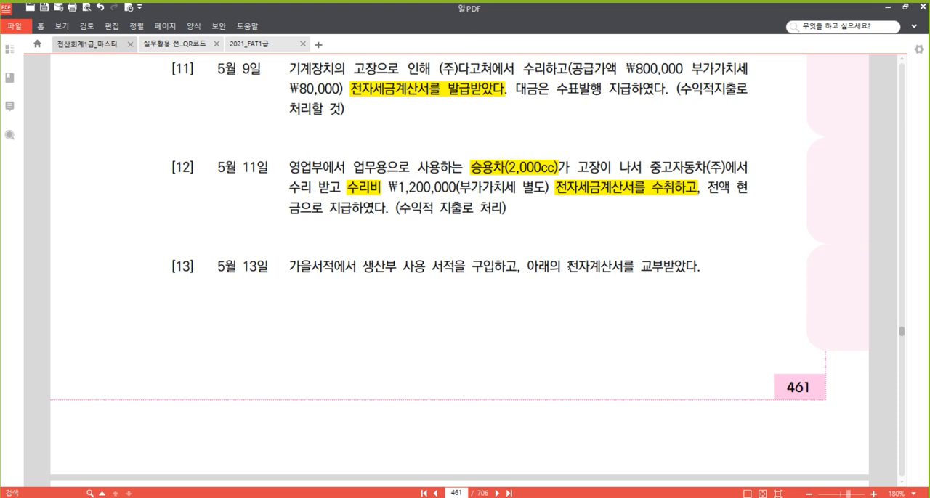
{"action": "left_click_drag", "start_coordinate": [567, 266], "coordinate": [690, 266]}
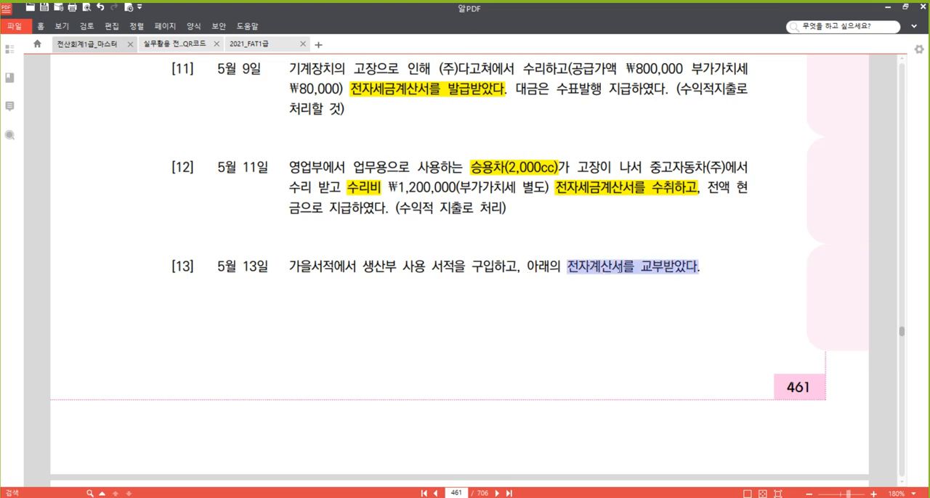
{"action": "right_click", "coordinate": [617, 265]}
{"action": "left_click", "coordinate": [654, 324]}
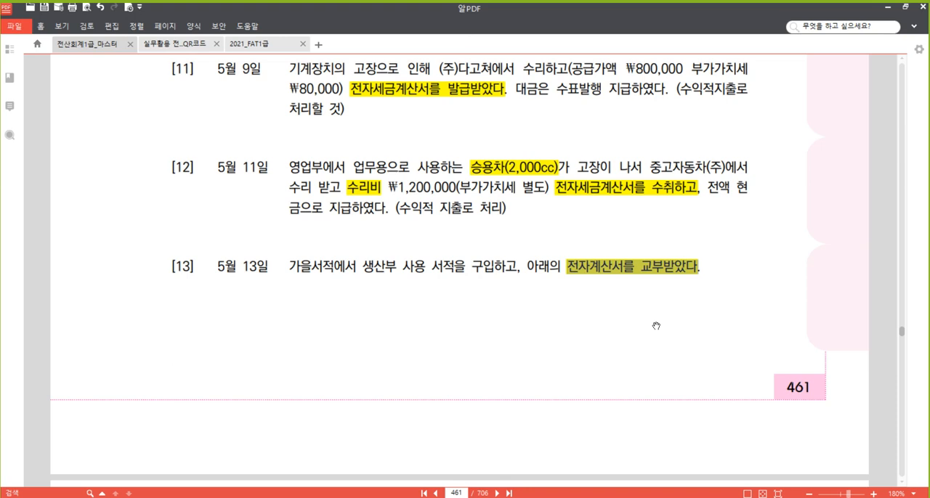
{"action": "left_click", "coordinate": [533, 267]}
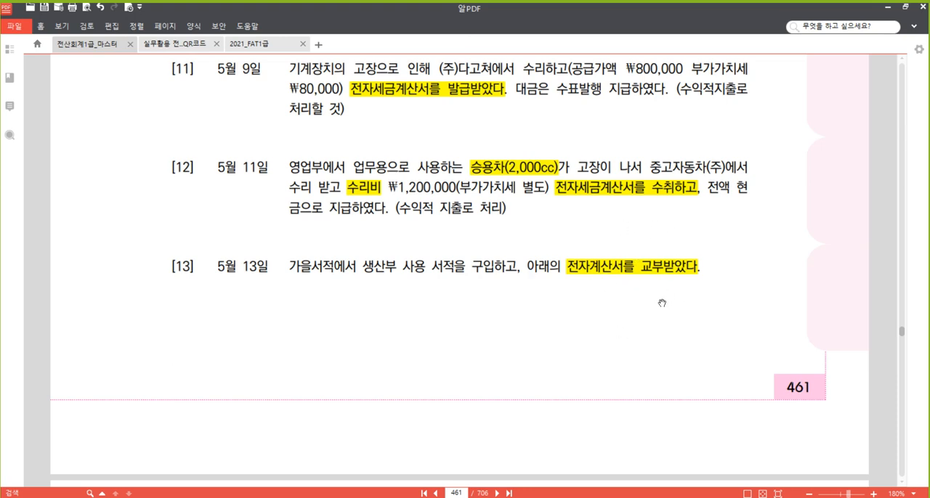
- Examine the 전자계산서 for problem [13] on page 462 alongside the problem text on page 461
{"action": "scroll", "coordinate": [659, 300], "scroll_direction": "down", "scroll_amount": 5}
{"action": "scroll", "coordinate": [656, 247], "scroll_direction": "down", "scroll_amount": 3}
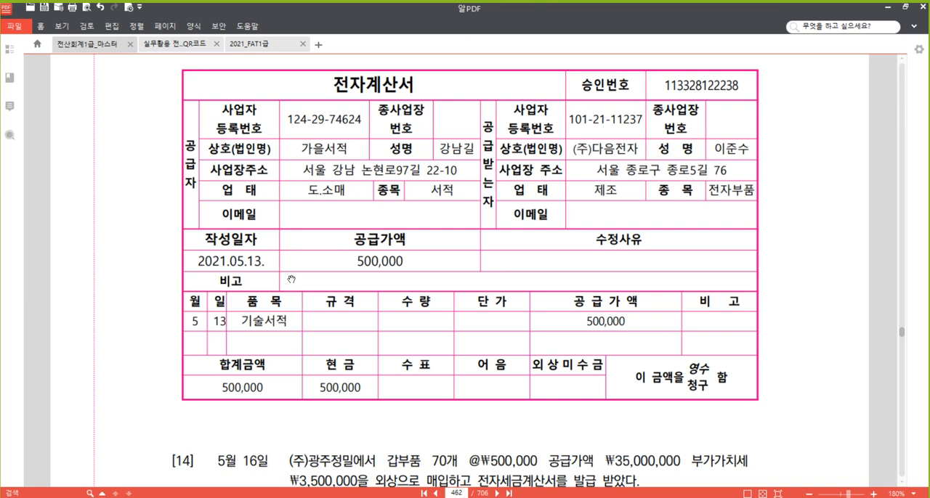
{"action": "scroll", "coordinate": [290, 279], "scroll_direction": "up", "scroll_amount": 6}
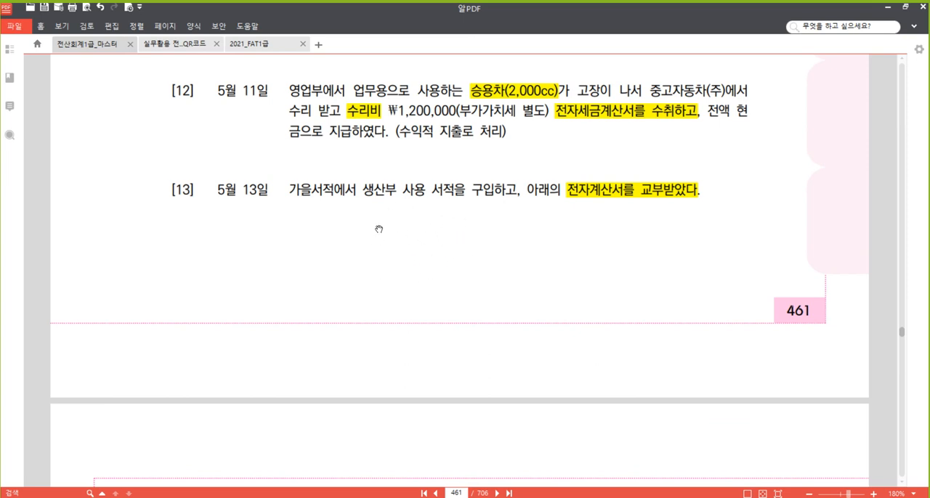
{"action": "scroll", "coordinate": [428, 193], "scroll_direction": "down", "scroll_amount": 6}
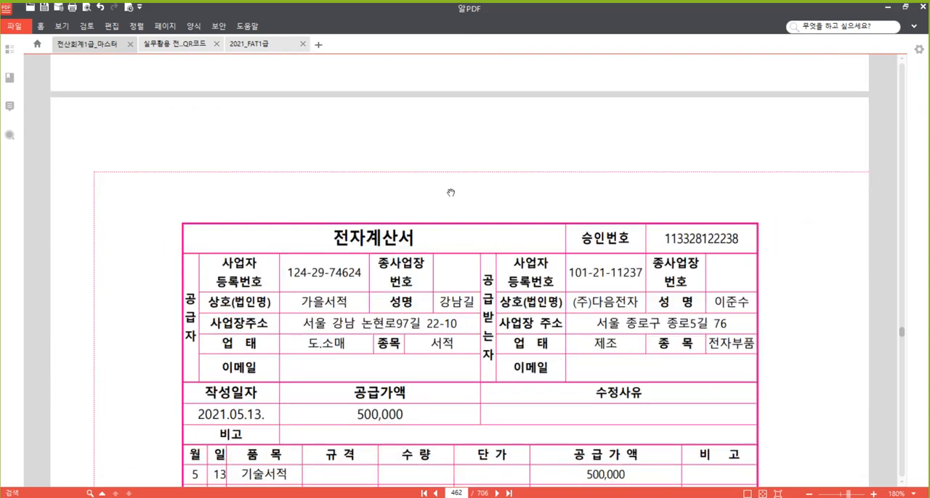
{"action": "scroll", "coordinate": [373, 266], "scroll_direction": "up", "scroll_amount": 6}
{"action": "scroll", "coordinate": [373, 288], "scroll_direction": "down", "scroll_amount": 2}
{"action": "scroll", "coordinate": [407, 252], "scroll_direction": "down", "scroll_amount": 1}
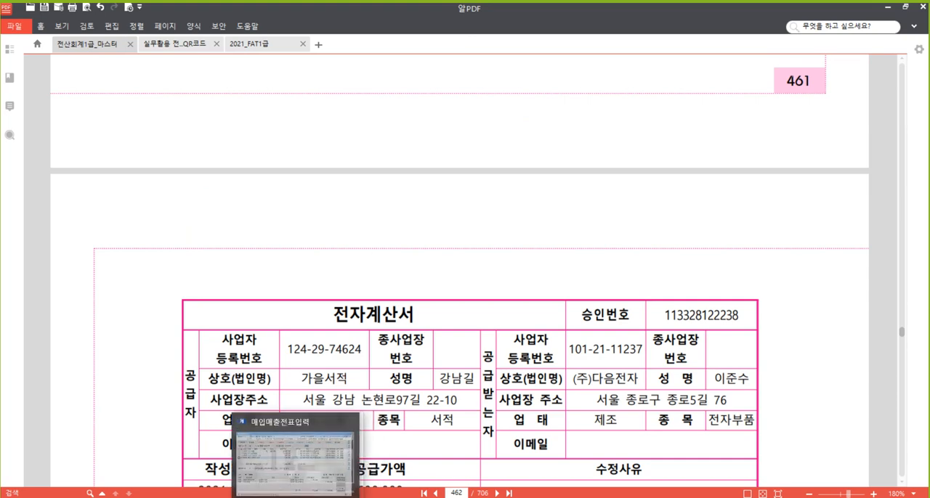
- Switch to 매입매출전표입력 and start a new May 13 voucher row with VAT type 53 면세
{"action": "left_click", "coordinate": [280, 461]}
{"action": "left_click", "coordinate": [162, 167]}
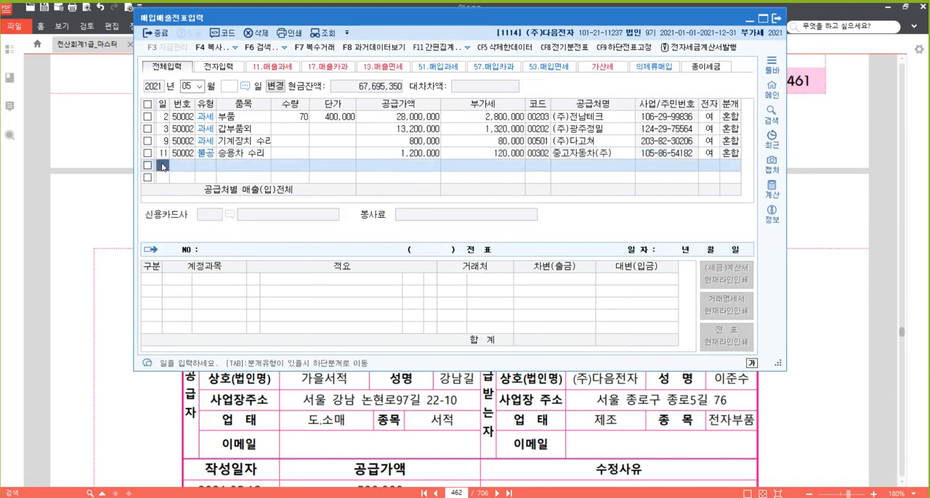
{"action": "type", "text": "13"}
{"action": "key", "text": "Return"}
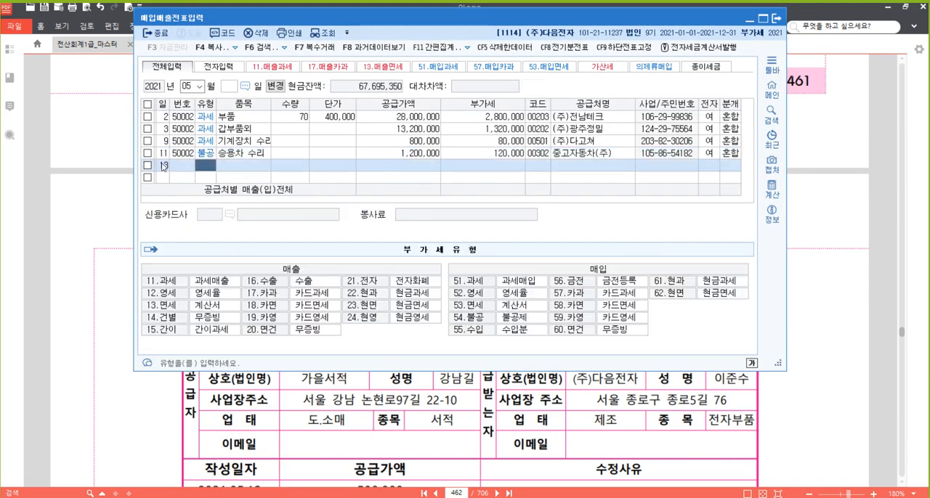
{"action": "type", "text": "53"}
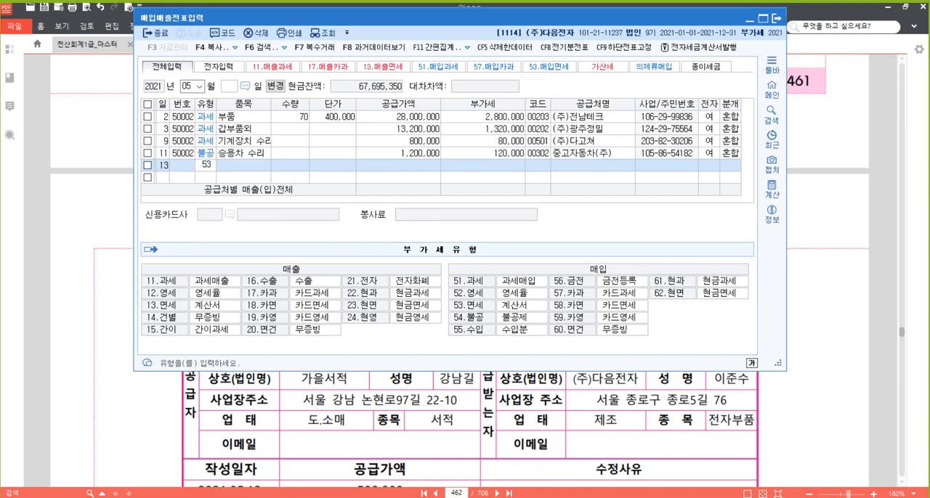
{"action": "key", "text": "Return"}
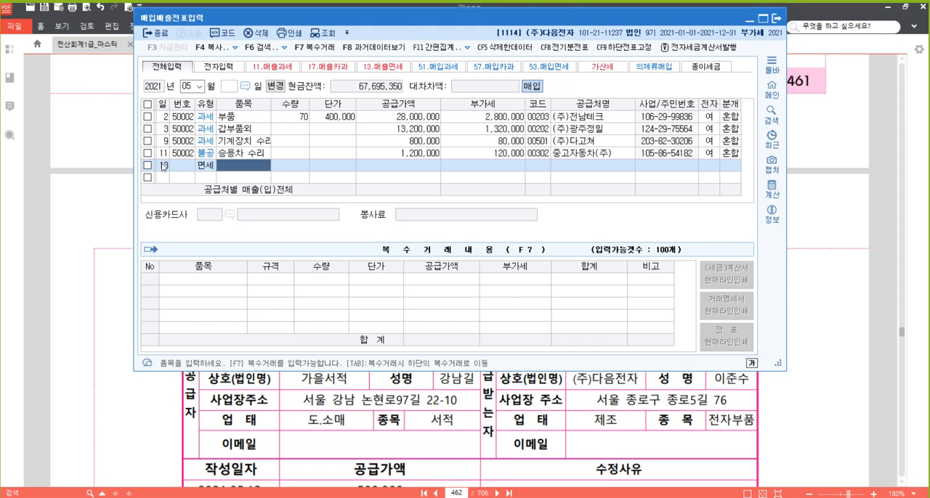
- Enter the item 기술서적 with a supply value of 500,000, leaving quantity and unit price blank
{"action": "type", "text": "기술서적"}
{"action": "key", "text": "Return"}
{"action": "key", "text": "Return"}
{"action": "key", "text": "Return"}
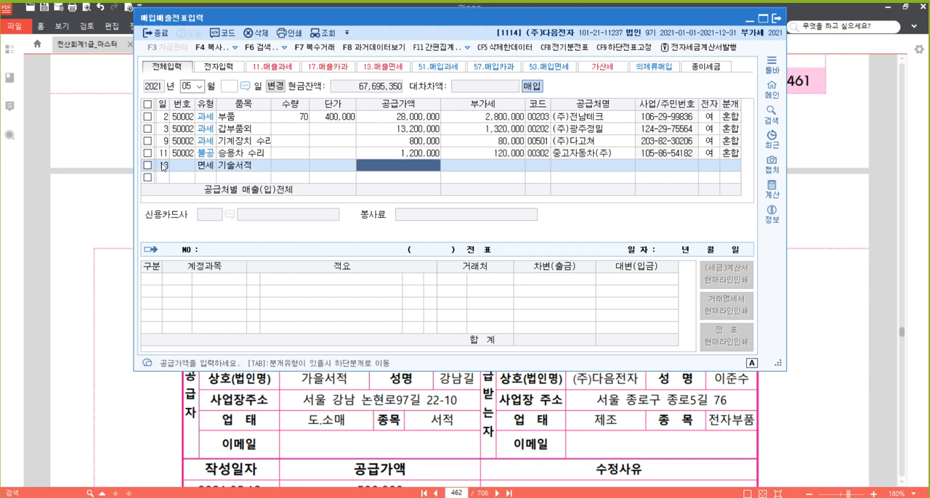
{"action": "type", "text": "500,000"}
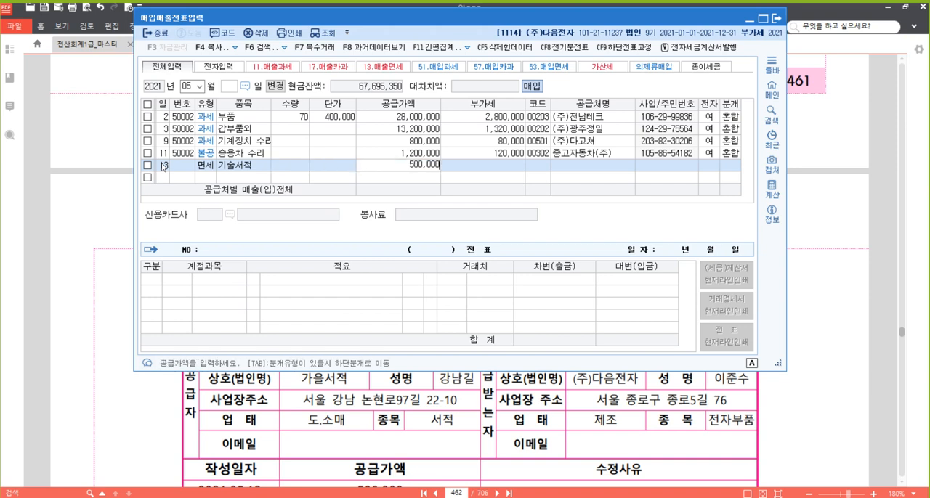
{"action": "key", "text": "Return"}
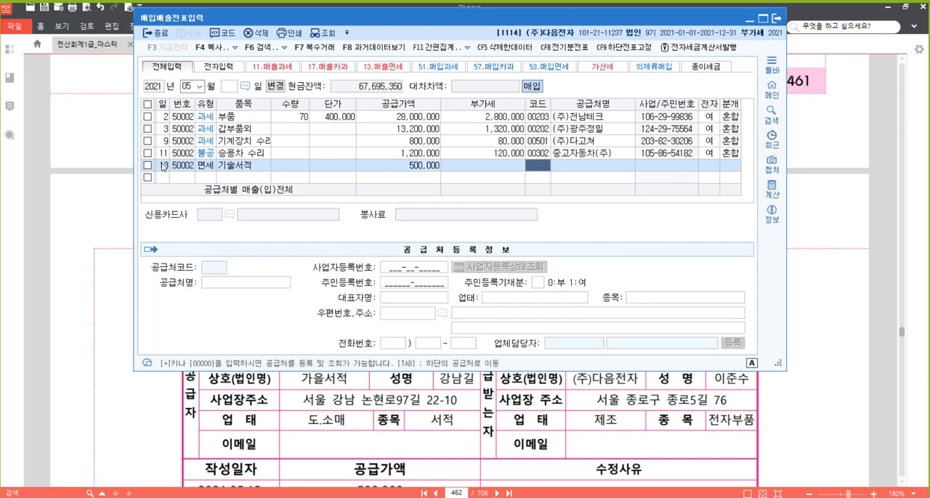
- Set the May 13 row's supplier to 가을서적 and mark the invoice as electronic (여)
{"action": "type", "text": "가을"}
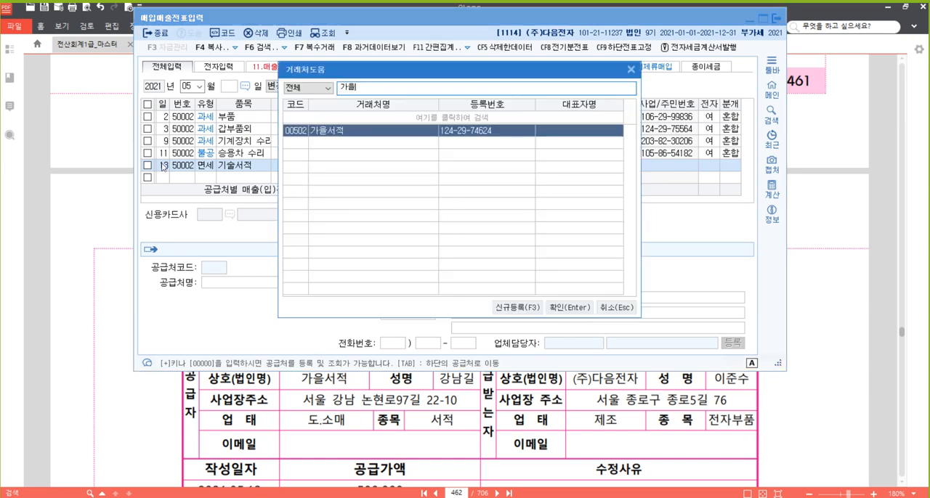
{"action": "key", "text": "Return"}
{"action": "key", "text": "Return"}
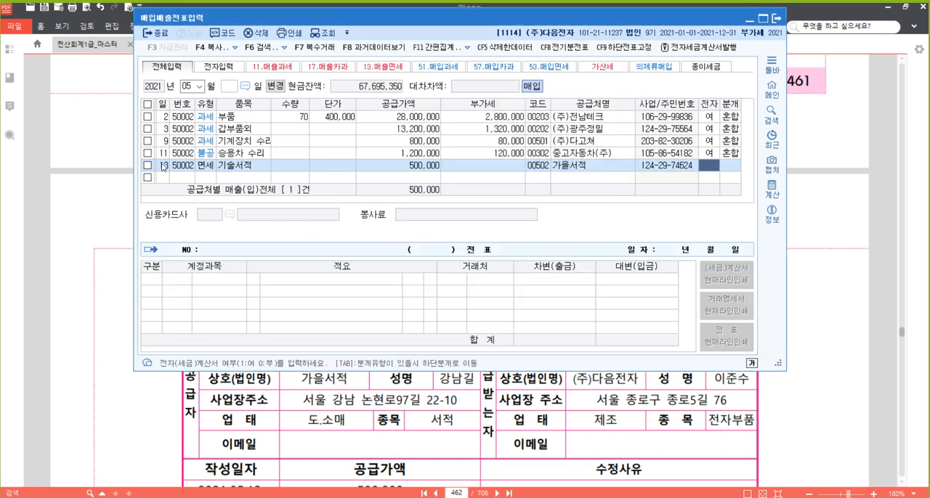
{"action": "type", "text": "1"}
{"action": "key", "text": "Return"}
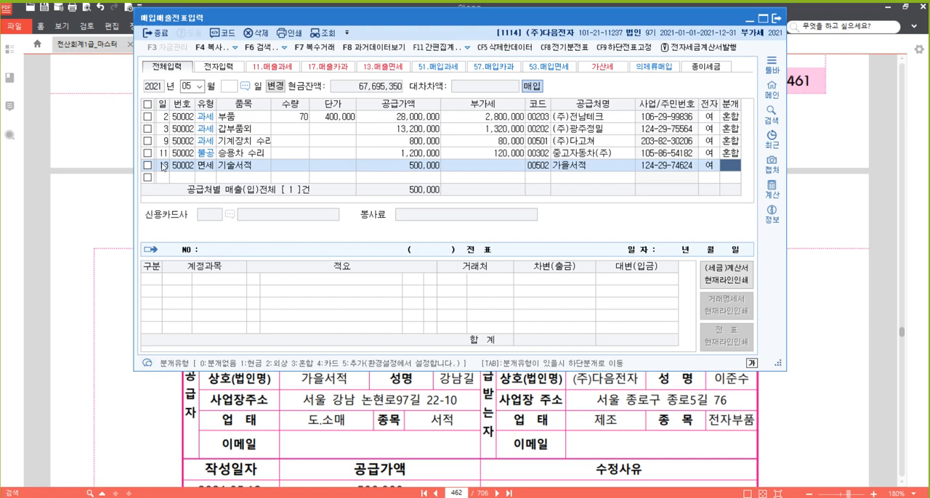
{"action": "key", "text": "Left"}
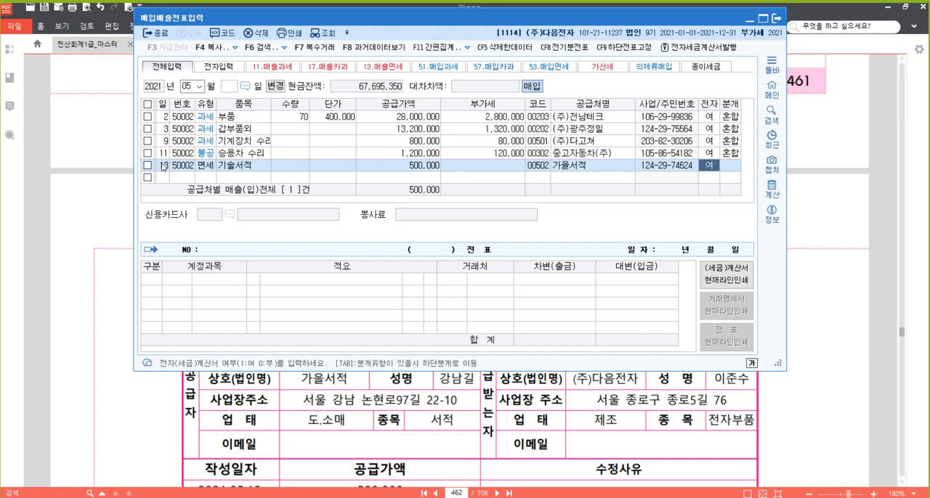
{"action": "key", "text": "Return"}
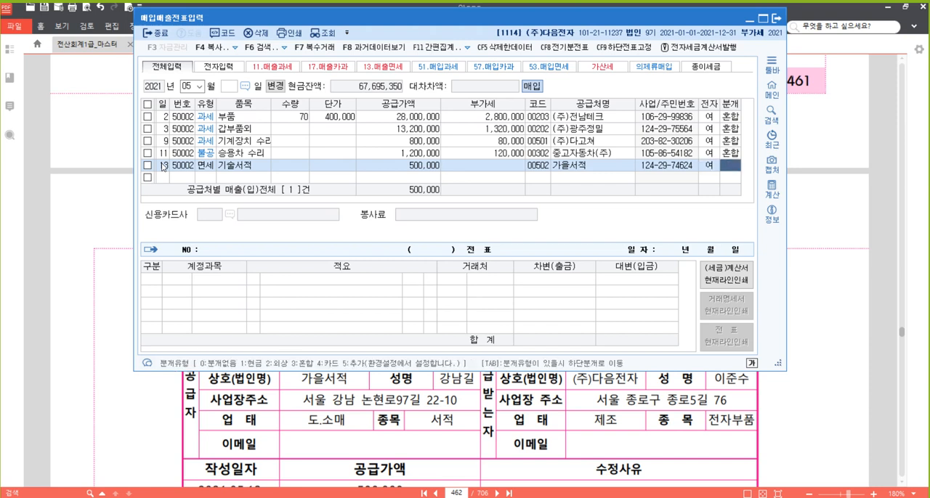
- Set the May 13 journal type to 혼합 and change the debit account to 0526 도서인쇄비 (제조원가) for 500,000
{"action": "type", "text": "3"}
{"action": "key", "text": "Return"}
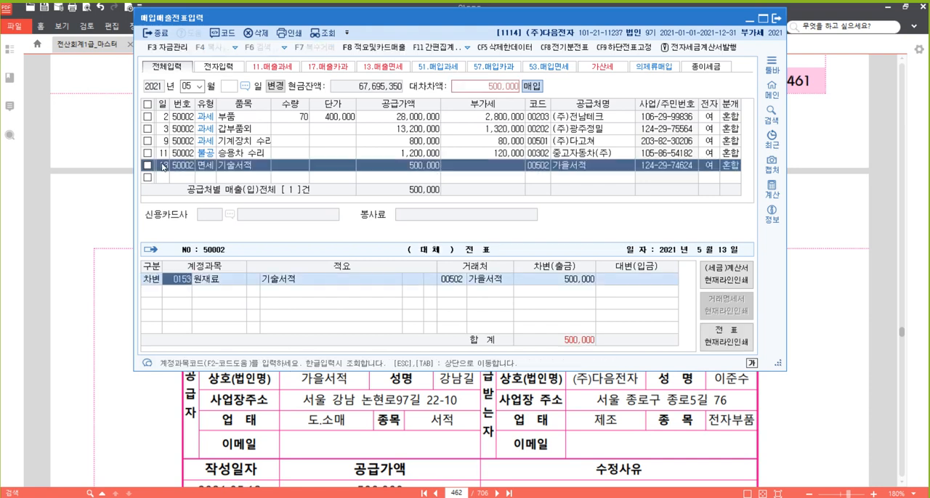
{"action": "type", "text": "도서"}
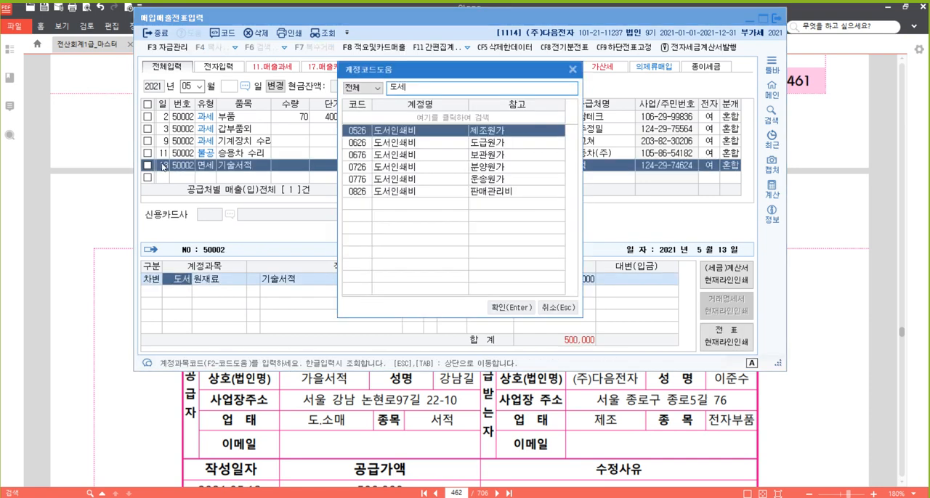
{"action": "key", "text": "Return"}
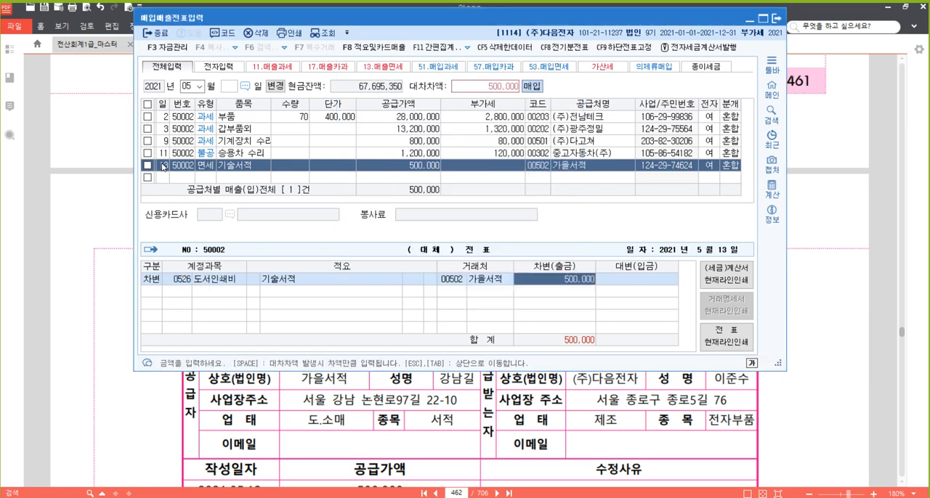
{"action": "key", "text": "Return"}
- Add a credit line for account 101 현금 with 500,000 and finish the May 13 voucher
{"action": "key", "text": "4"}
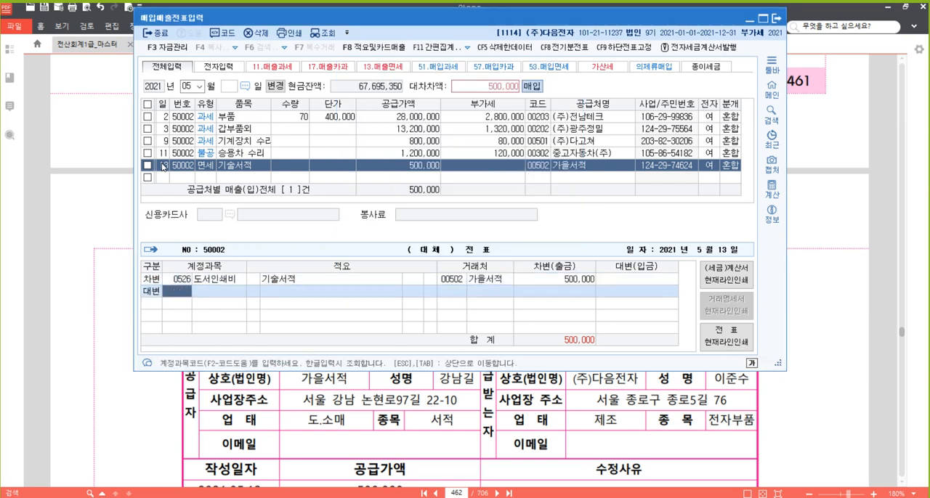
{"action": "type", "text": "101"}
{"action": "key", "text": "Return"}
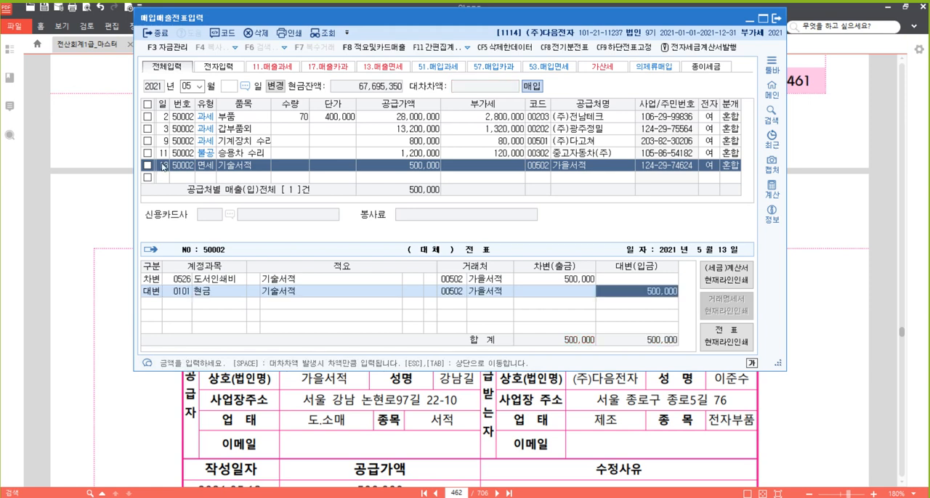
{"action": "key", "text": "Return"}
{"action": "key", "text": "Up"}
{"action": "key", "text": "Left"}
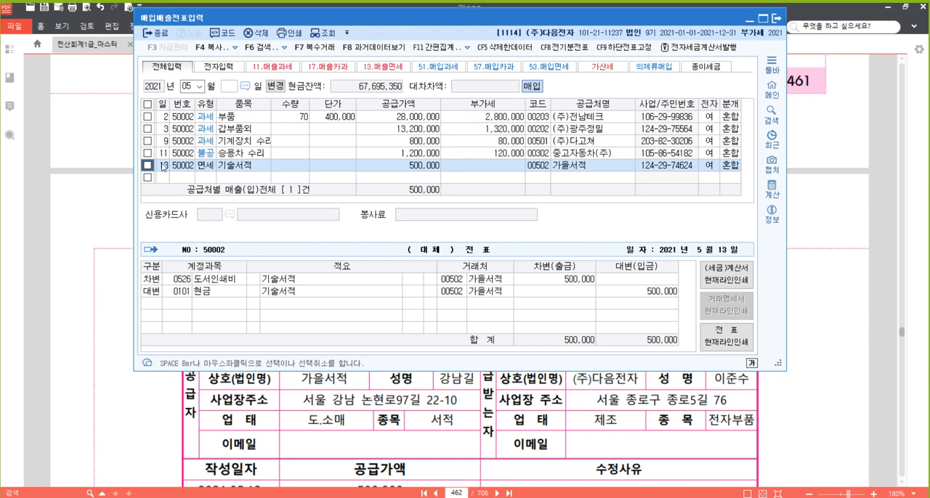
- Switch to the textbook in 알PDF and highlight 전자세금계산서를 발급 받았다 in the May 16 problem [14]
{"action": "left_click", "coordinate": [847, 287]}
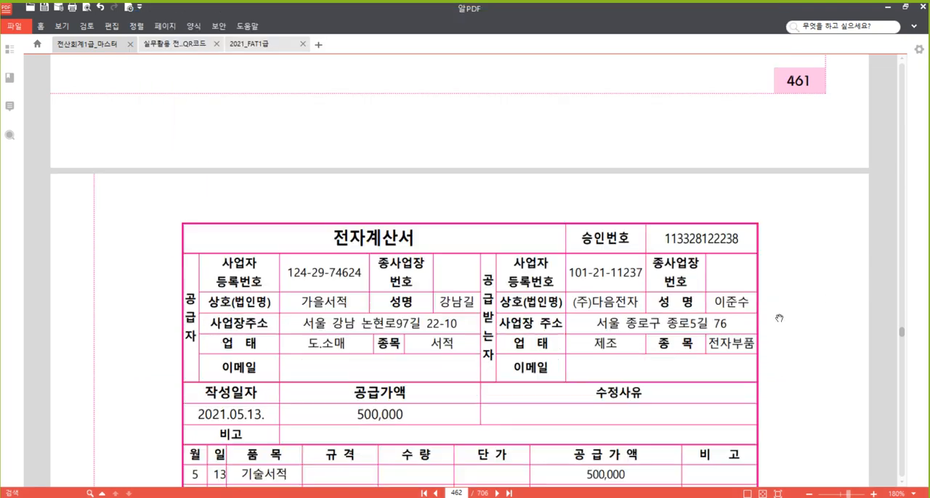
{"action": "scroll", "coordinate": [757, 281], "scroll_direction": "down", "scroll_amount": 8}
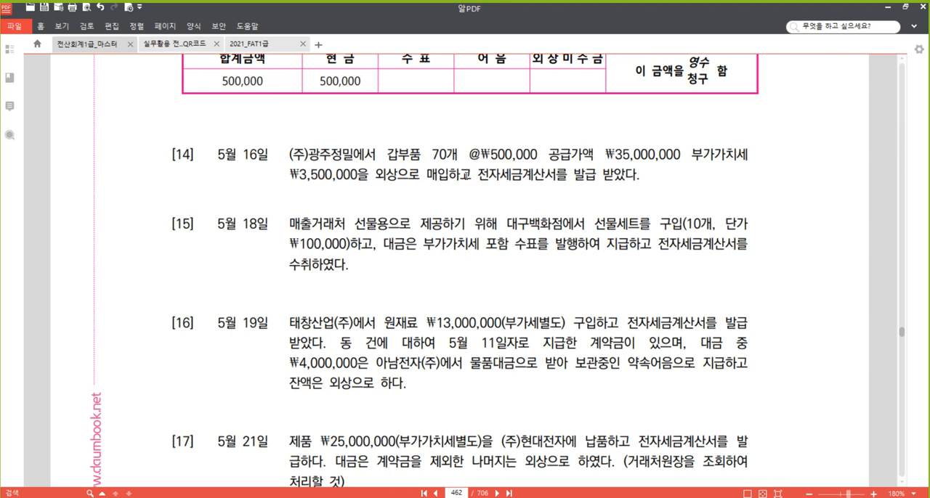
{"action": "left_click_drag", "start_coordinate": [477, 175], "coordinate": [632, 176]}
{"action": "right_click", "coordinate": [601, 181]}
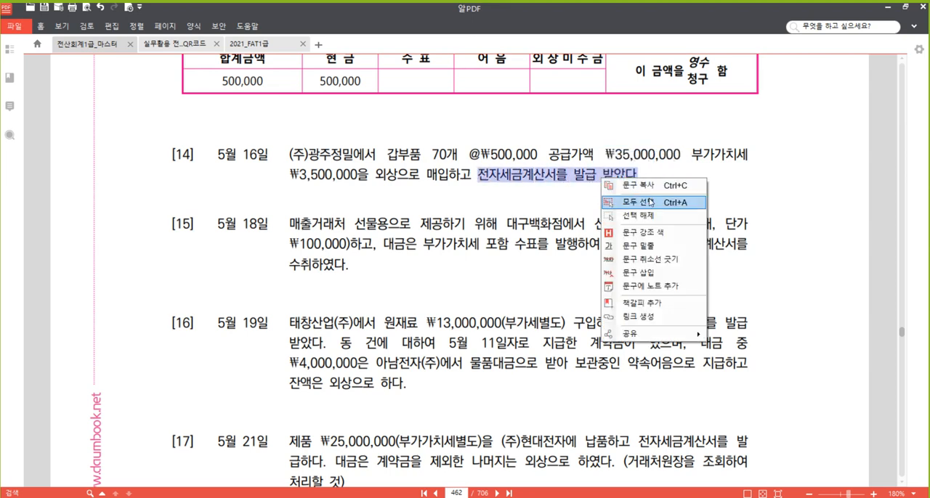
{"action": "left_click", "coordinate": [674, 234]}
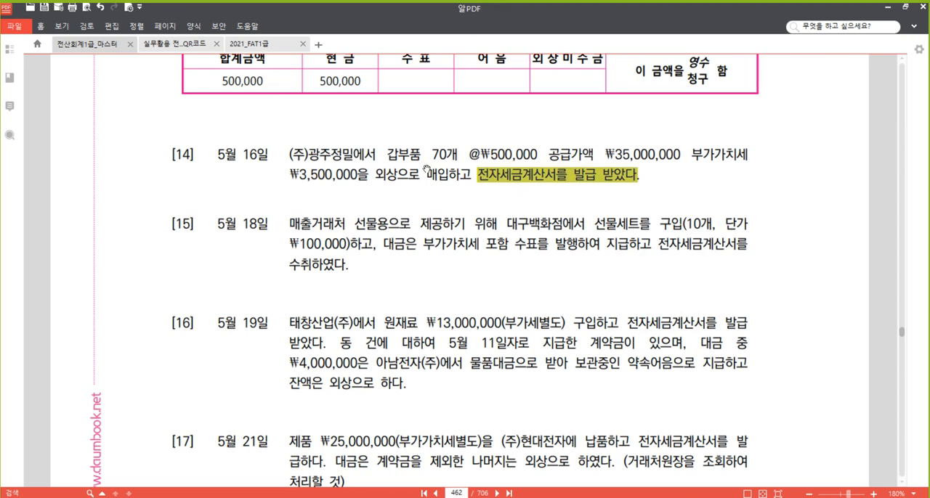
- Highlight the item name 갑부품 in problem [14]
{"action": "left_click_drag", "start_coordinate": [387, 154], "coordinate": [421, 153]}
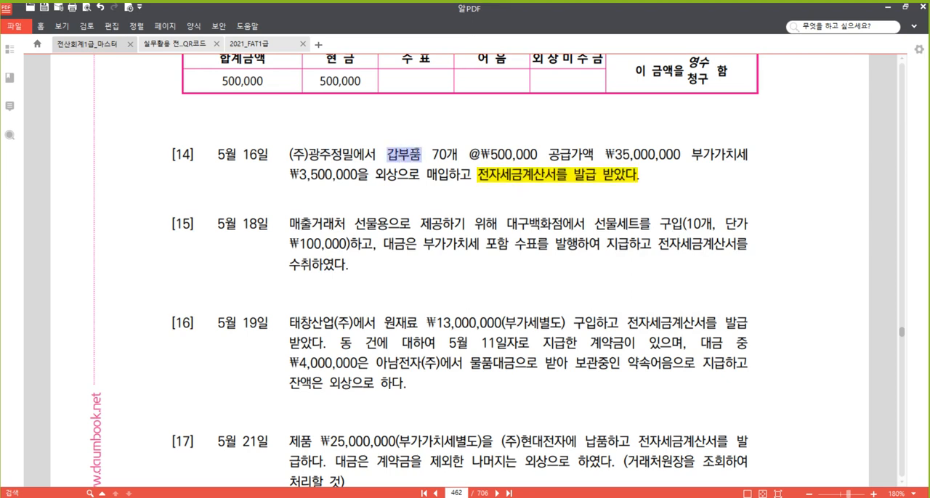
{"action": "right_click", "coordinate": [411, 154]}
{"action": "left_click", "coordinate": [479, 210]}
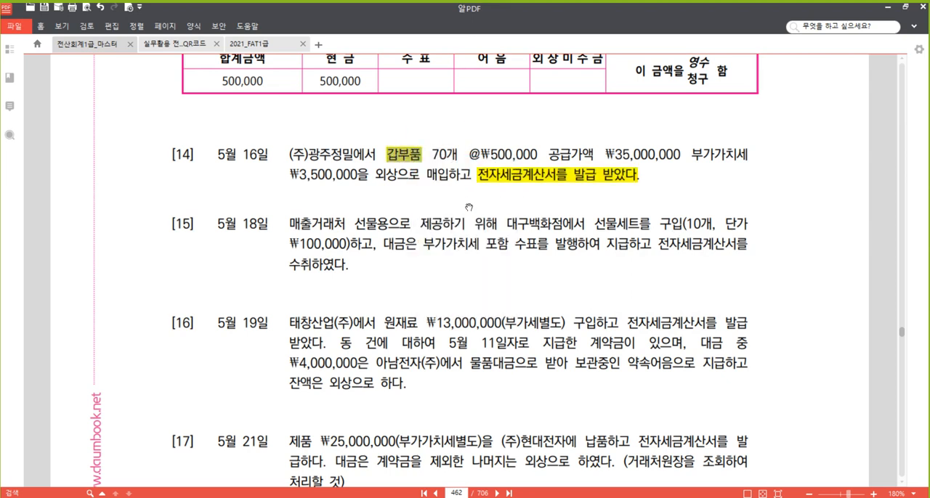
{"action": "left_click", "coordinate": [389, 175]}
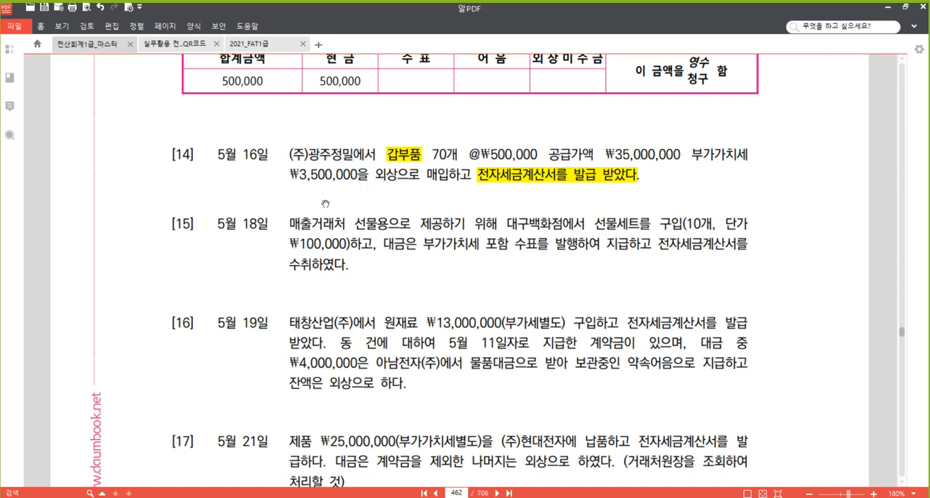
- Switch back to 매입매출전표입력 and start a May 16 voucher row with purchase VAT type 51 과세
{"action": "left_click", "coordinate": [309, 497]}
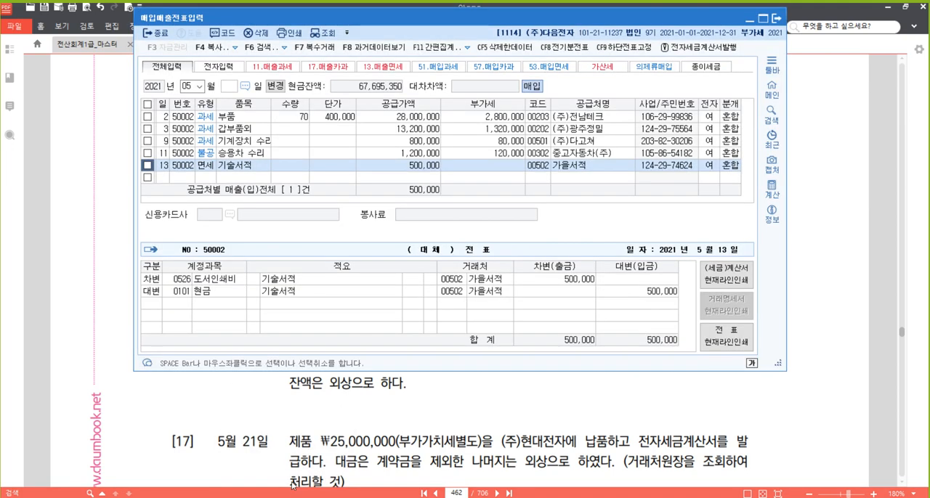
{"action": "left_click", "coordinate": [168, 178]}
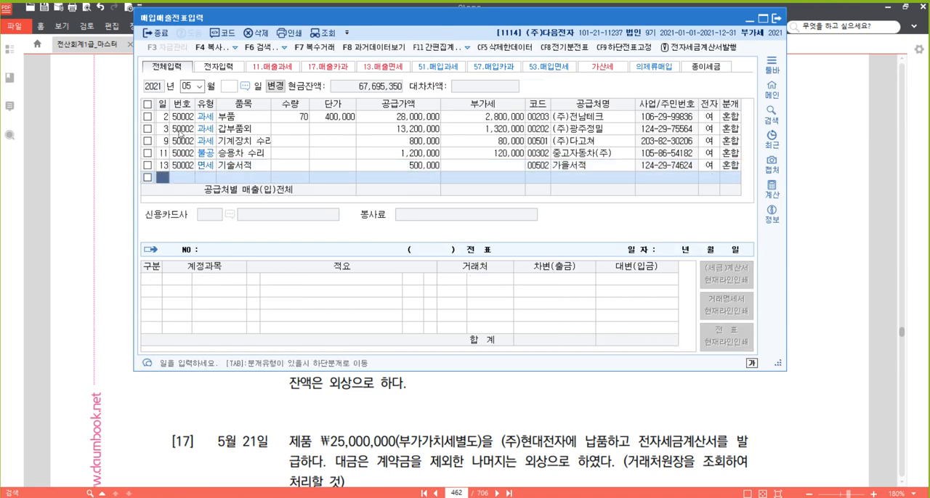
{"action": "type", "text": "16"}
{"action": "key", "text": "Return"}
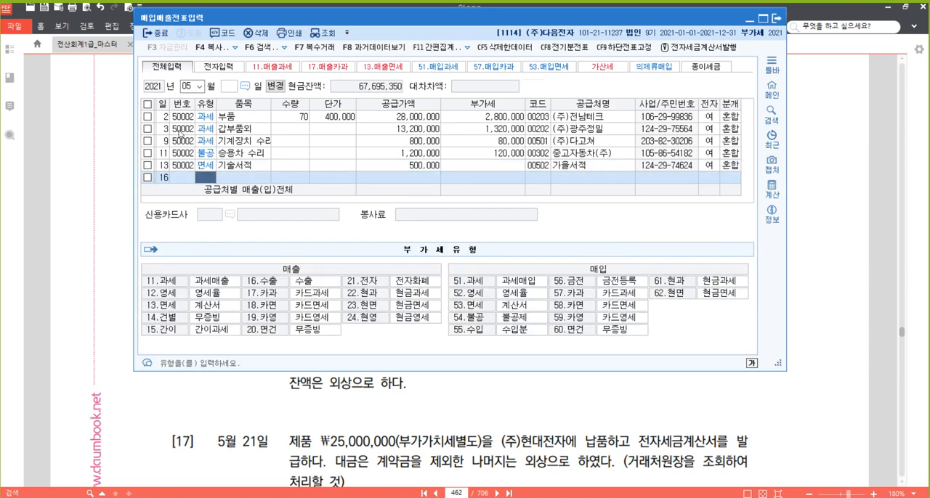
{"action": "type", "text": "11"}
{"action": "key", "text": "Return"}
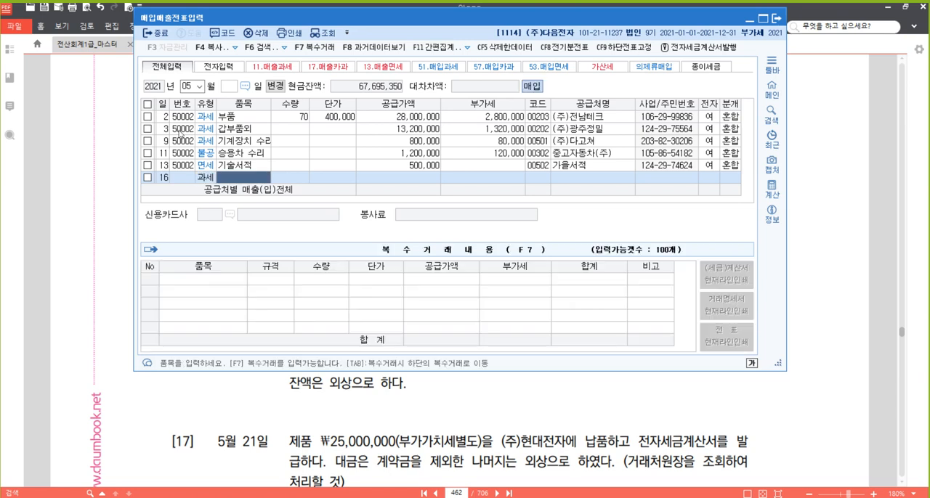
- Enter the item 갑부품 with quantity 70 and unit price 500,000, accepting the calculated supply value and VAT
{"action": "type", "text": "갑부품"}
{"action": "key", "text": "Return"}
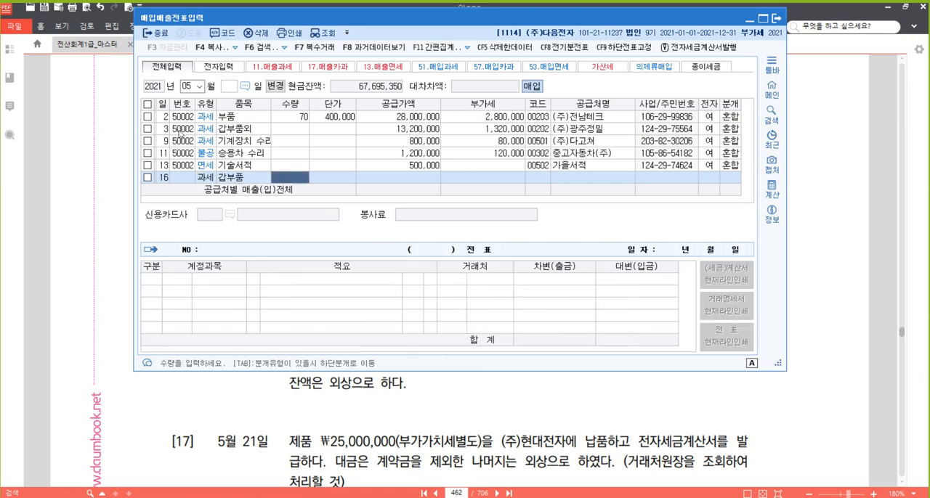
{"action": "type", "text": "70"}
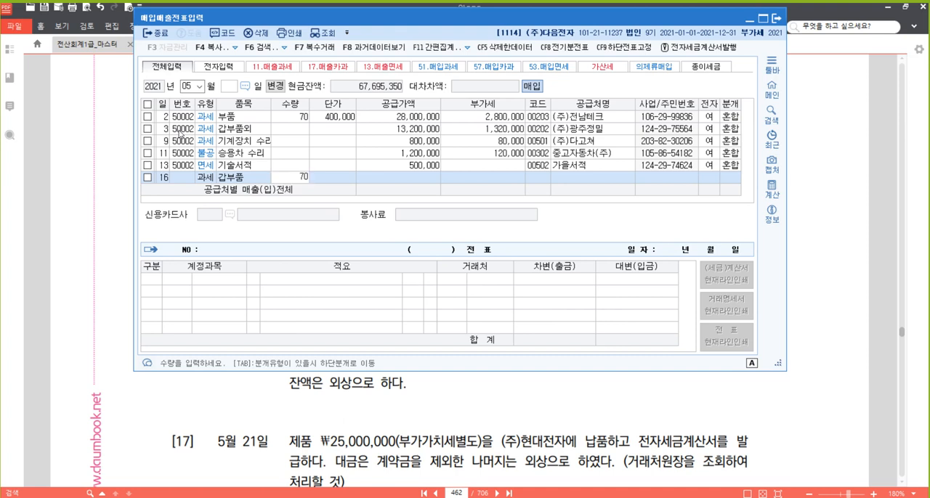
{"action": "key", "text": "Return"}
{"action": "type", "text": "500,000"}
{"action": "key", "text": "Return"}
{"action": "key", "text": "Return"}
{"action": "key", "text": "Return"}
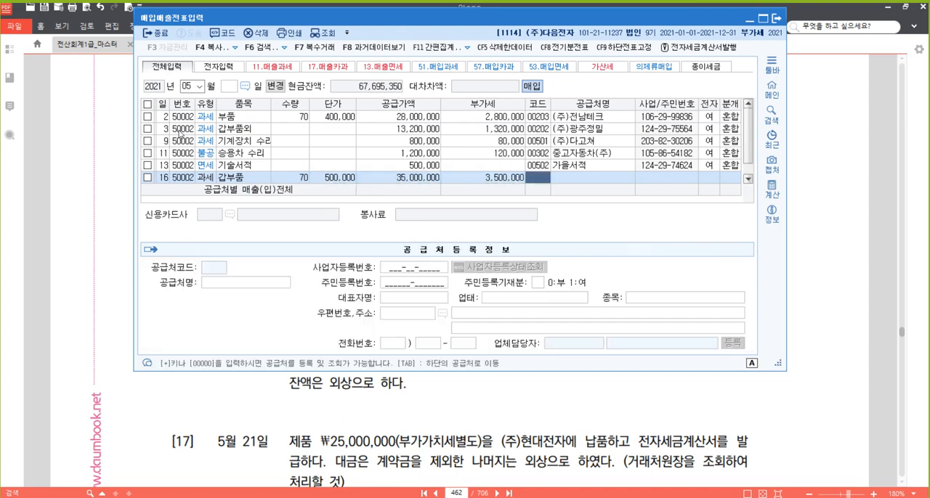
- Set the May 16 row's supplier to (주)광주정밀 and mark the tax invoice as electronic (여)
{"action": "type", "text": "광주"}
{"action": "key", "text": "Return"}
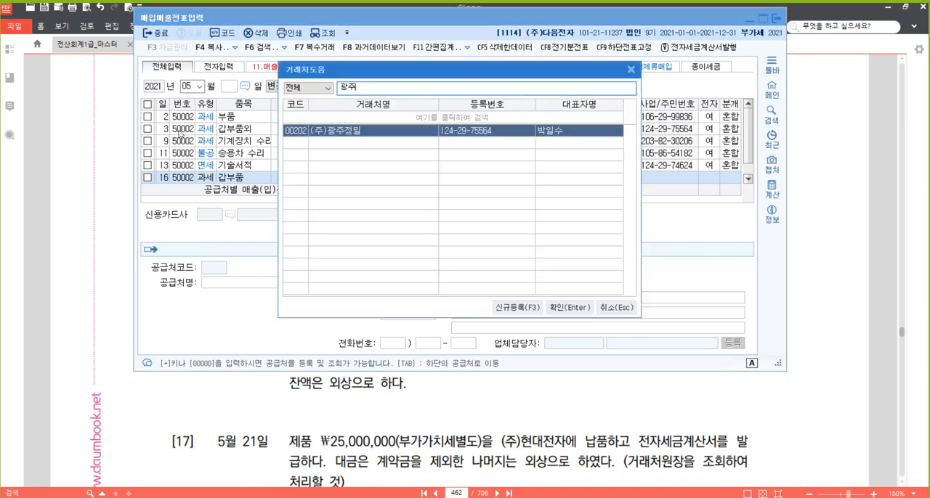
{"action": "key", "text": "Return"}
{"action": "key", "text": "Return"}
{"action": "key", "text": "Return"}
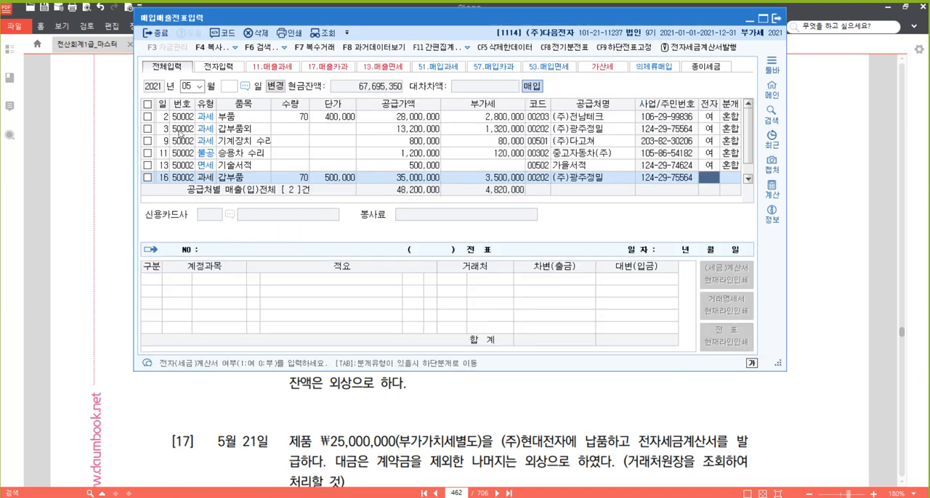
{"action": "type", "text": "1"}
{"action": "key", "text": "Return"}
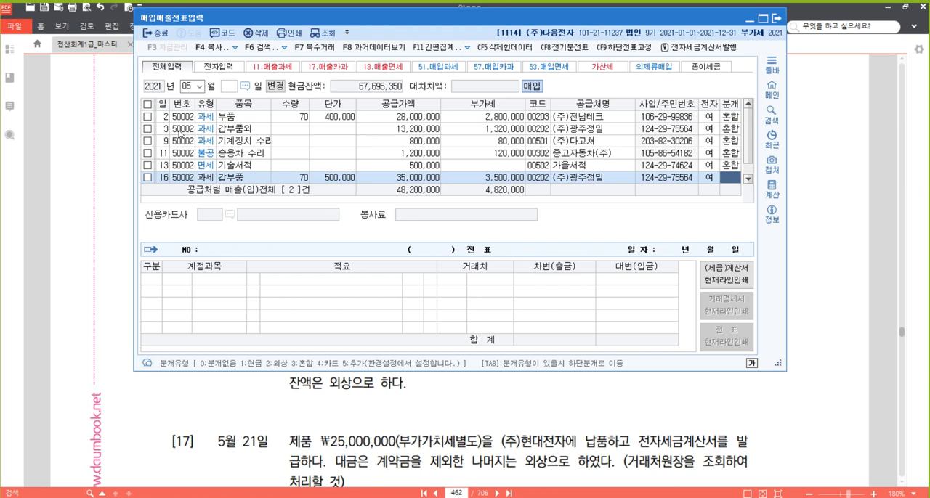
- Set the May 16 row's journal type to 2 외상 and accept its journal lines with 원재료 as the debit account
{"action": "type", "text": "2"}
{"action": "key", "text": "Return"}
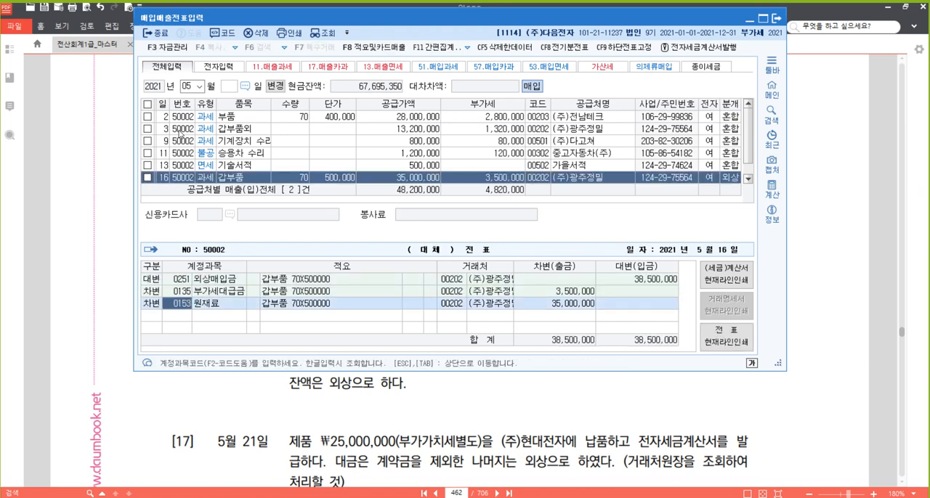
{"action": "key", "text": "Return"}
{"action": "key", "text": "Return"}
{"action": "key", "text": "Return"}
{"action": "key", "text": "Up"}
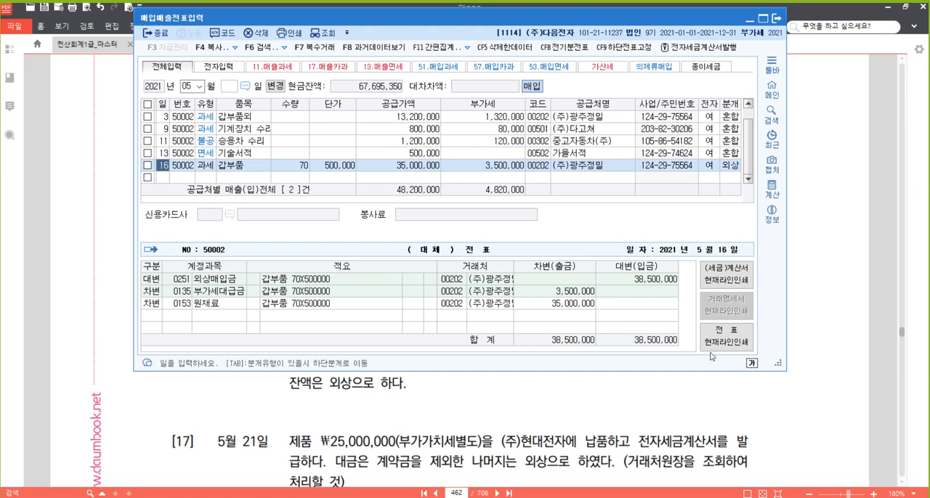
- Switch to the textbook PDF and highlight 전자세금계산서를 수취하였다 in problem [15]
{"action": "left_click", "coordinate": [583, 407]}
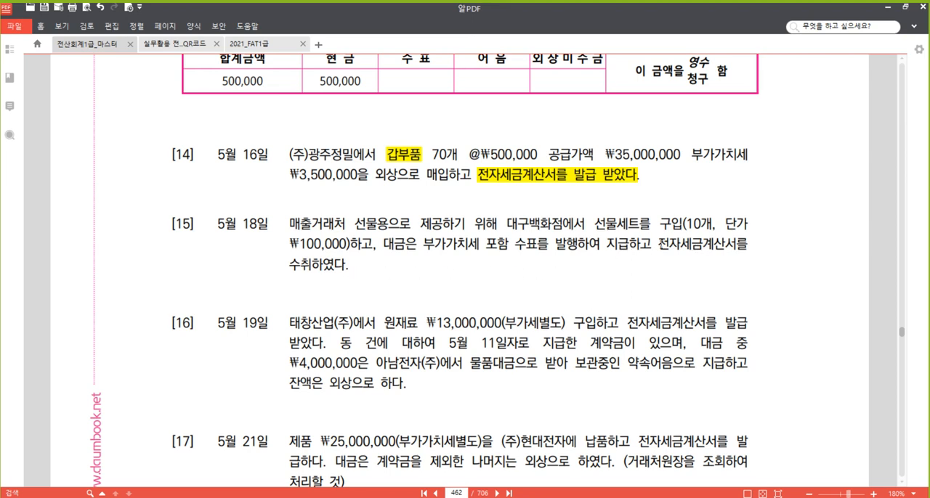
{"action": "left_click_drag", "start_coordinate": [658, 245], "coordinate": [385, 273]}
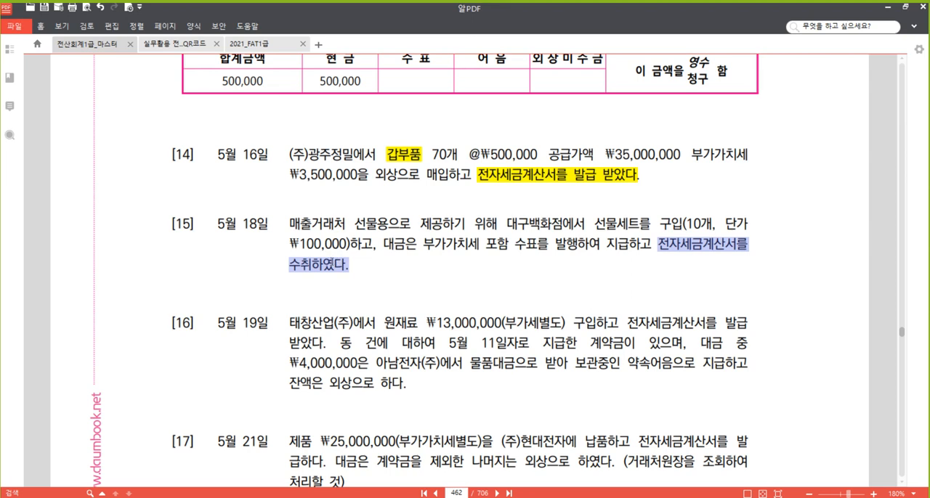
{"action": "right_click", "coordinate": [339, 261]}
{"action": "left_click", "coordinate": [363, 312]}
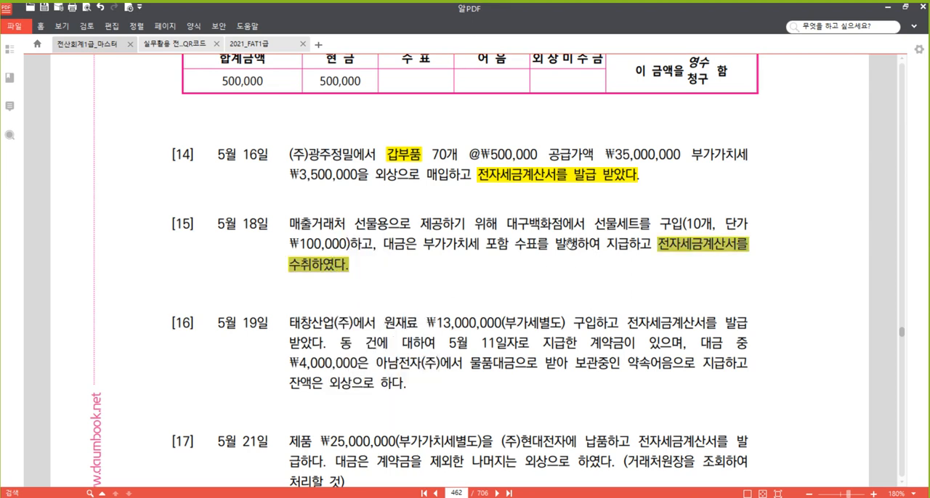
{"action": "left_click", "coordinate": [570, 245]}
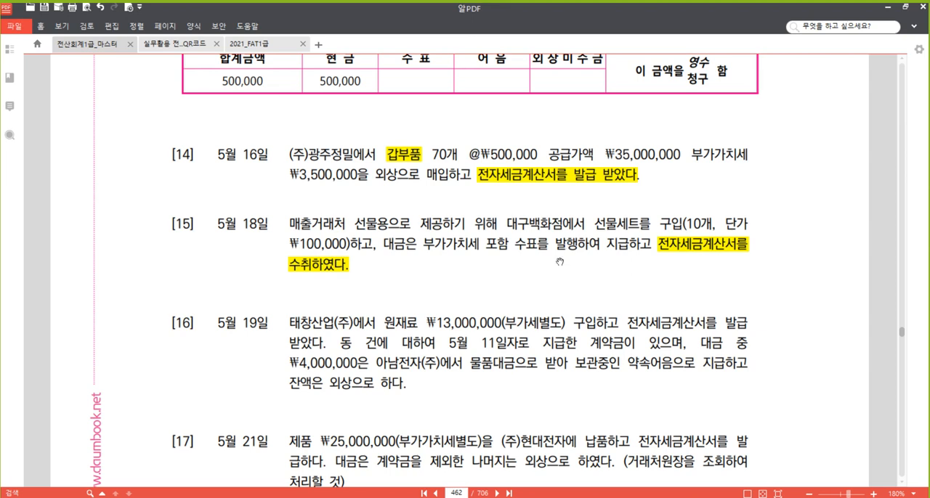
- Review the 과세유형 notes in the 20210517 Hangul document on evidence documents, taxable versus exempt goods and non-deductible reasons, and return to the PDF
{"action": "left_click", "coordinate": [228, 496]}
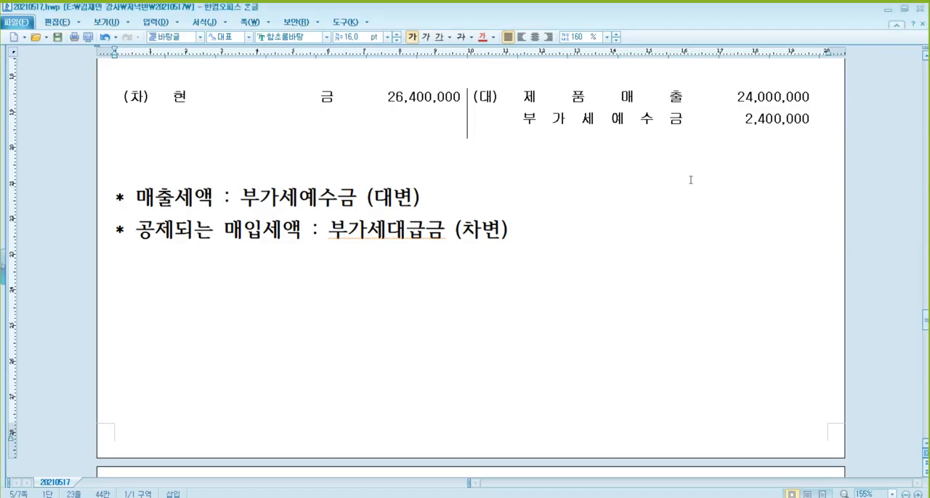
{"action": "scroll", "coordinate": [737, 186], "scroll_direction": "up", "scroll_amount": 15}
{"action": "left_click_drag", "start_coordinate": [926, 252], "coordinate": [923, 178]}
{"action": "left_click", "coordinate": [187, 142]}
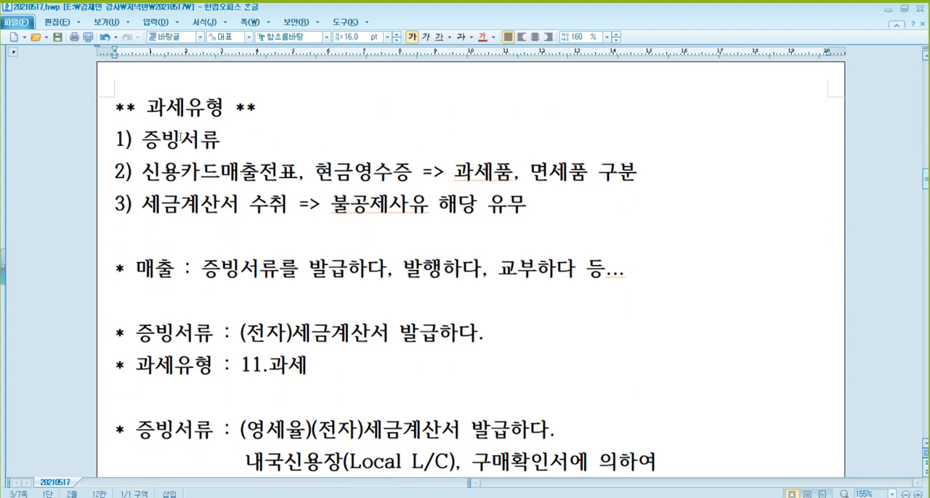
{"action": "left_click", "coordinate": [237, 177]}
{"action": "left_click", "coordinate": [356, 182]}
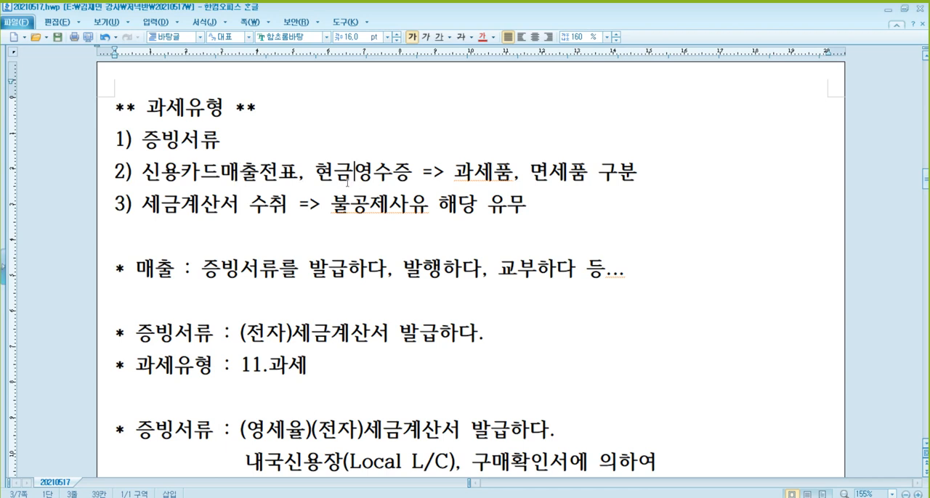
{"action": "left_click", "coordinate": [199, 204]}
{"action": "left_click", "coordinate": [409, 204]}
{"action": "left_click", "coordinate": [194, 109]}
{"action": "left_click", "coordinate": [213, 180]}
{"action": "left_click", "coordinate": [888, 9]}
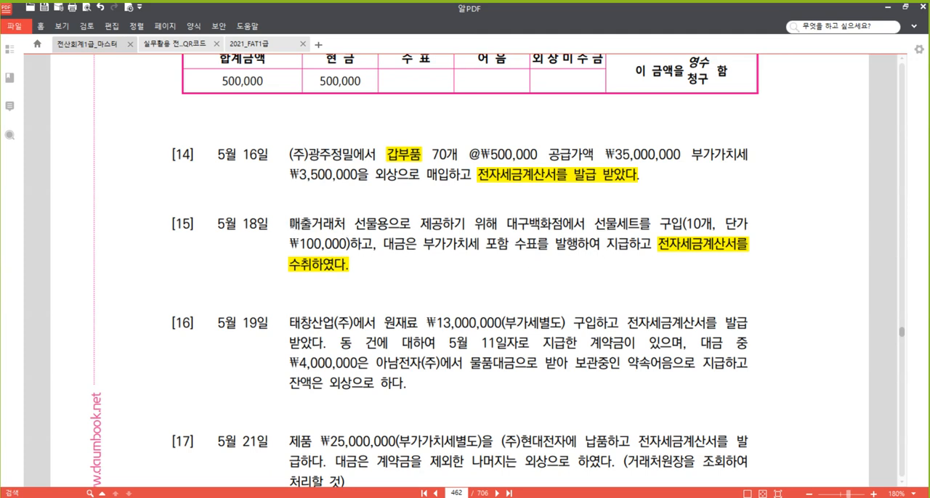
- Highlight 매출거래처 선물용 in problem [15]
{"action": "left_click_drag", "start_coordinate": [290, 223], "coordinate": [383, 218]}
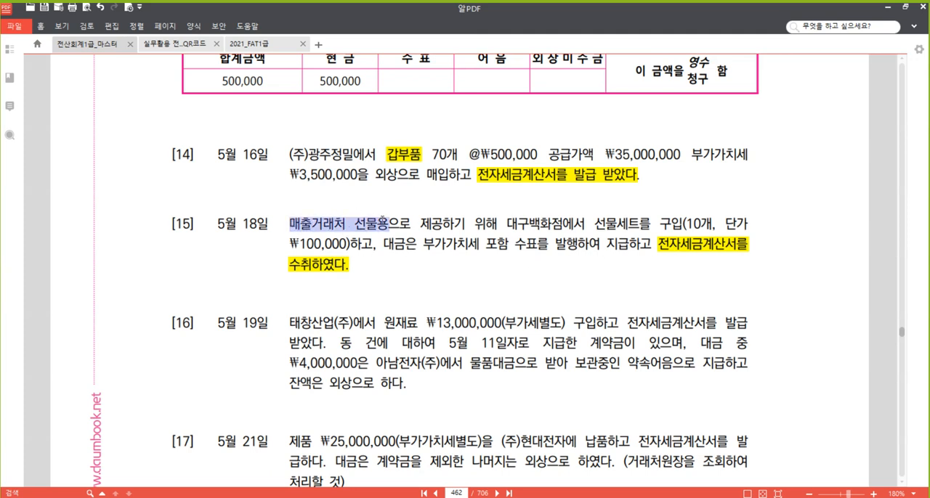
{"action": "right_click", "coordinate": [375, 224]}
{"action": "left_click", "coordinate": [438, 279]}
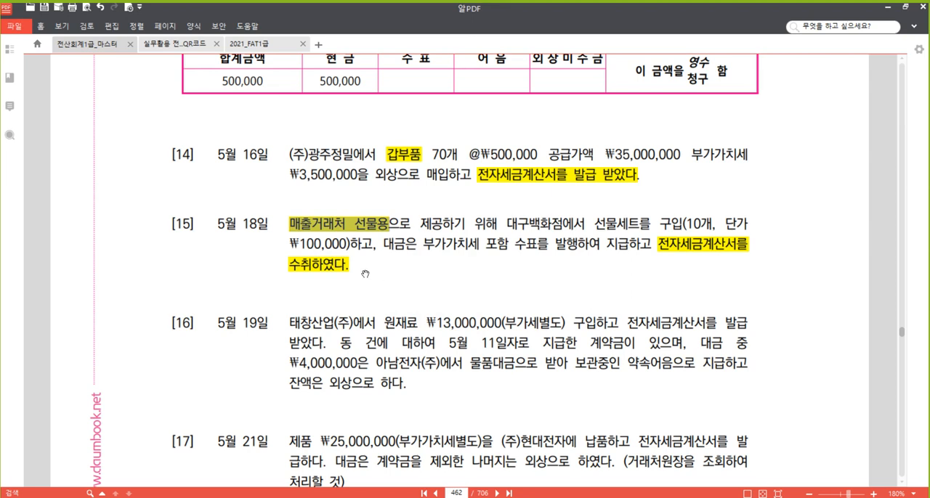
{"action": "left_click", "coordinate": [433, 224]}
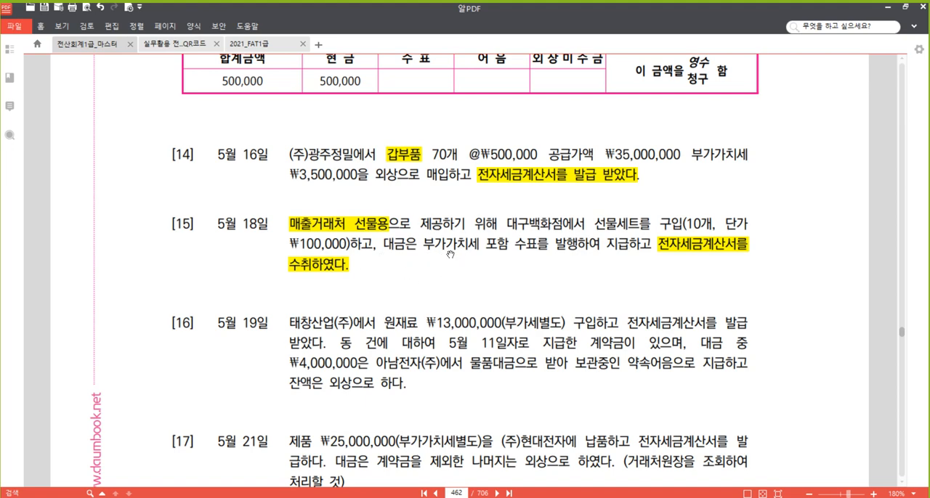
- Switch back to 매입매출전표입력 and start a May 18 voucher row with purchase VAT type 54 불공
{"action": "left_click", "coordinate": [292, 497]}
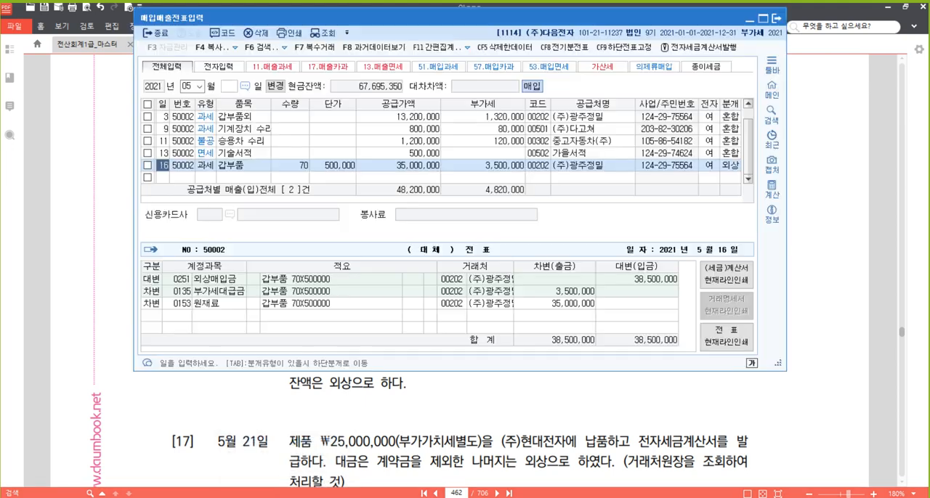
{"action": "left_click", "coordinate": [172, 178]}
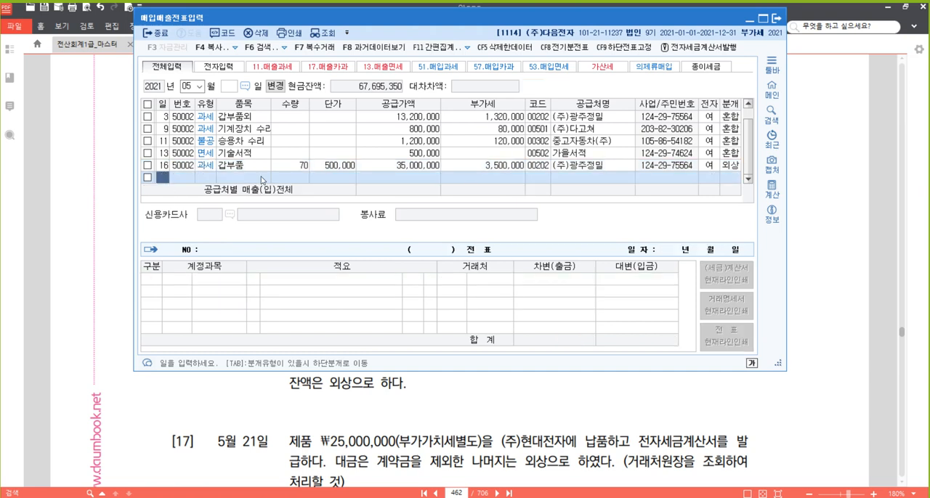
{"action": "type", "text": "18"}
{"action": "key", "text": "Return"}
{"action": "type", "text": "54"}
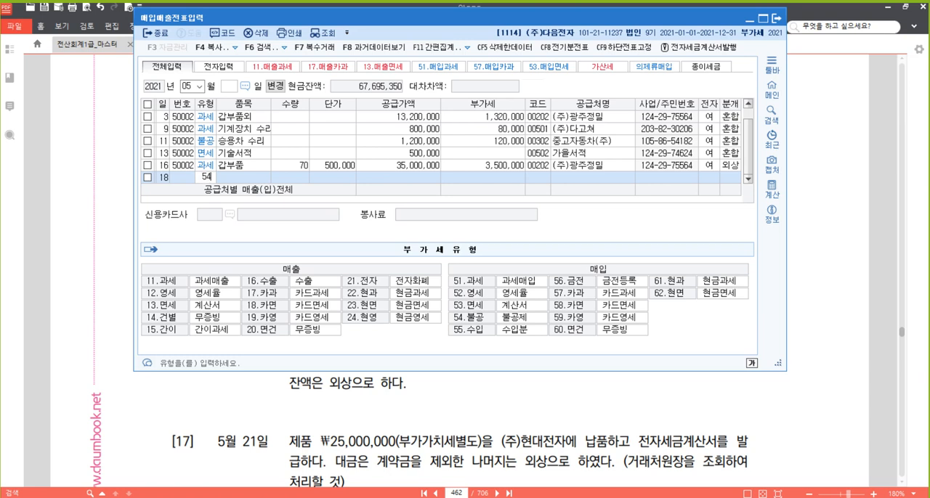
{"action": "key", "text": "Return"}
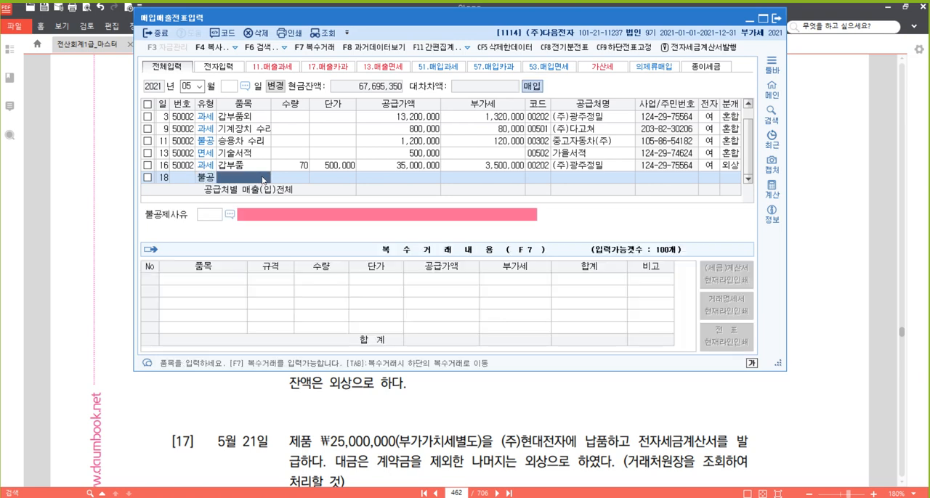
- Enter the item 선물세트 with quantity 10 and unit price 100,000, accepting the calculated supply value and VAT
{"action": "type", "text": "선물세트"}
{"action": "key", "text": "Return"}
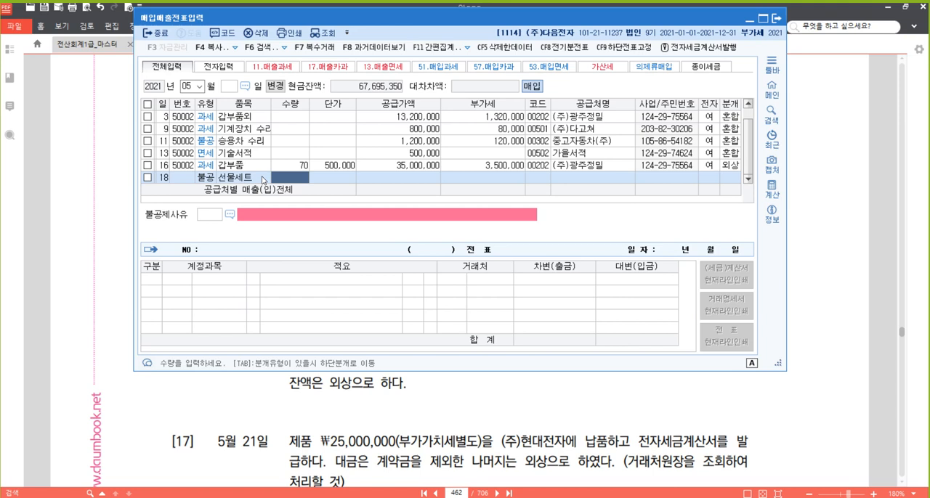
{"action": "type", "text": "10"}
{"action": "key", "text": "Return"}
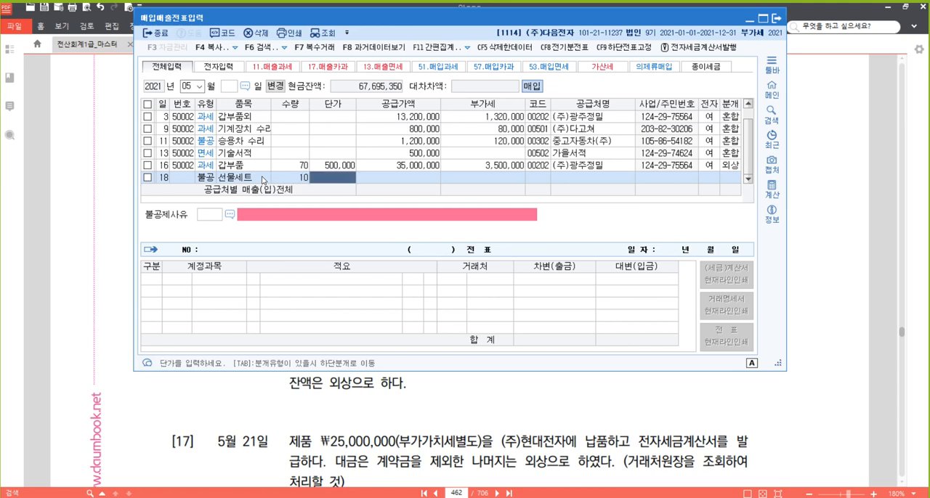
{"action": "type", "text": "1000000"}
{"action": "key", "text": "Return"}
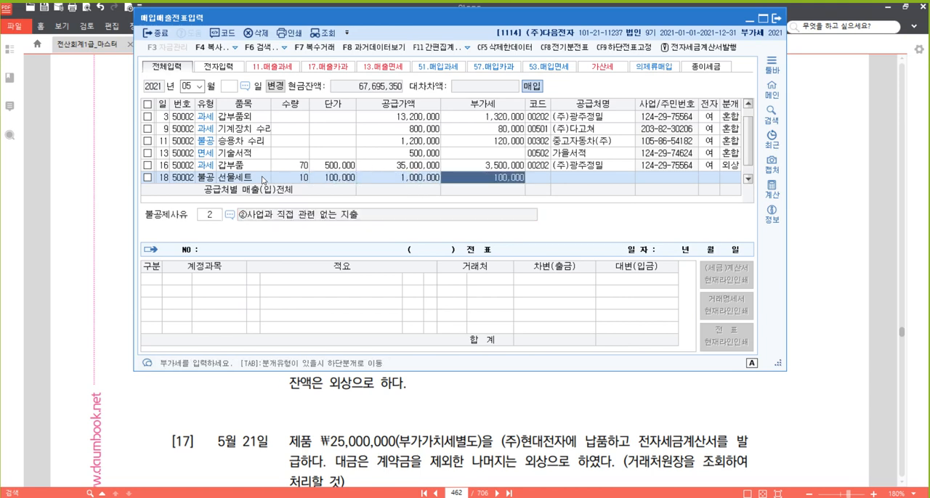
{"action": "key", "text": "Return"}
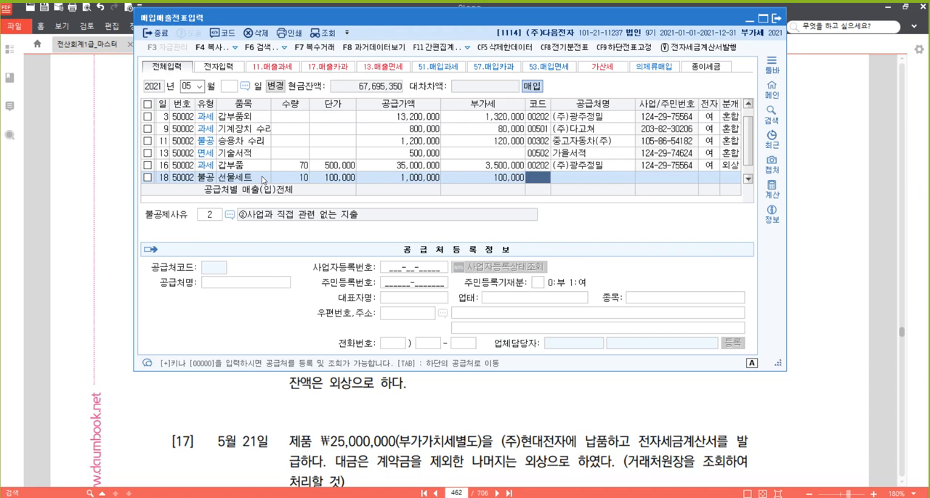
- Set the May 18 row's supplier to 대구백화점 and mark the tax invoice as electronic (여)
{"action": "type", "text": "대구"}
{"action": "key", "text": "Return"}
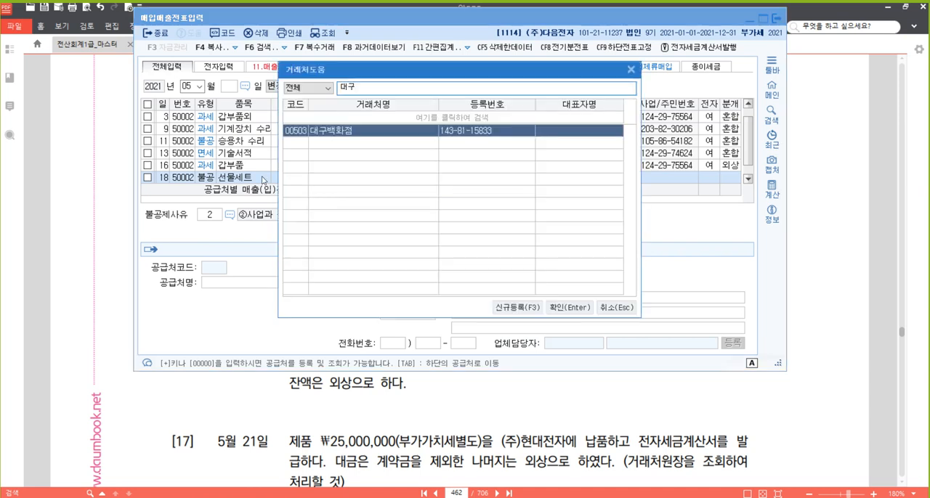
{"action": "key", "text": "Return"}
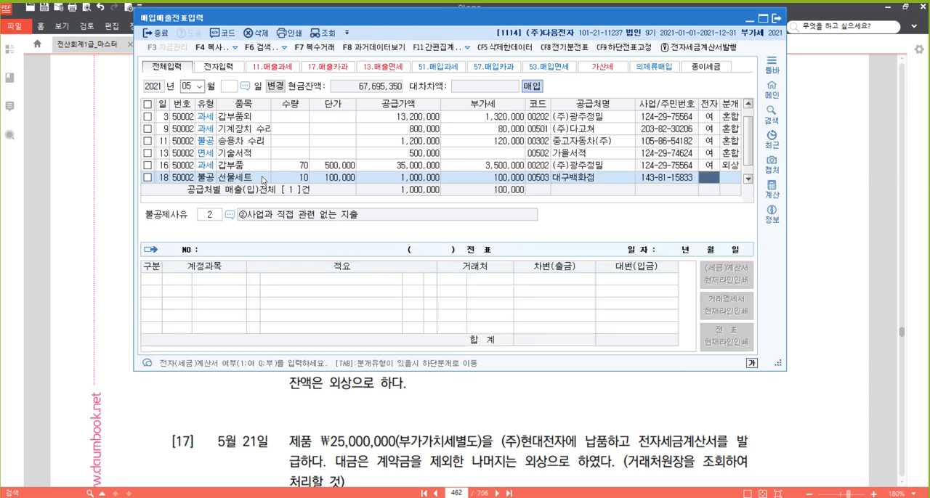
{"action": "type", "text": "1"}
{"action": "key", "text": "Return"}
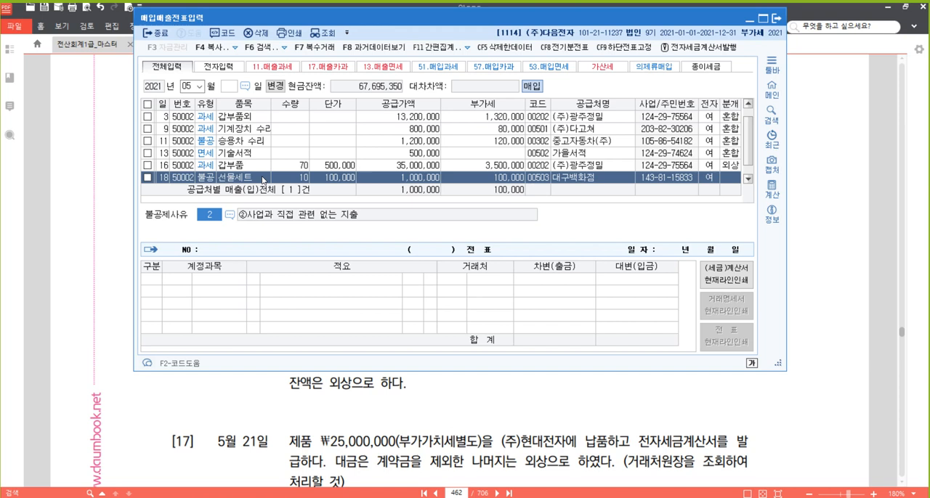
- Set the May 18 row's non-deductible reason (불공제사유) to 4, 접대비 및 이와 유사한 비용 관련
{"action": "type", "text": "3"}
{"action": "key", "text": "Escape"}
{"action": "key", "text": "F2"}
{"action": "key", "text": "Down"}
{"action": "key", "text": "Down"}
{"action": "key", "text": "Down"}
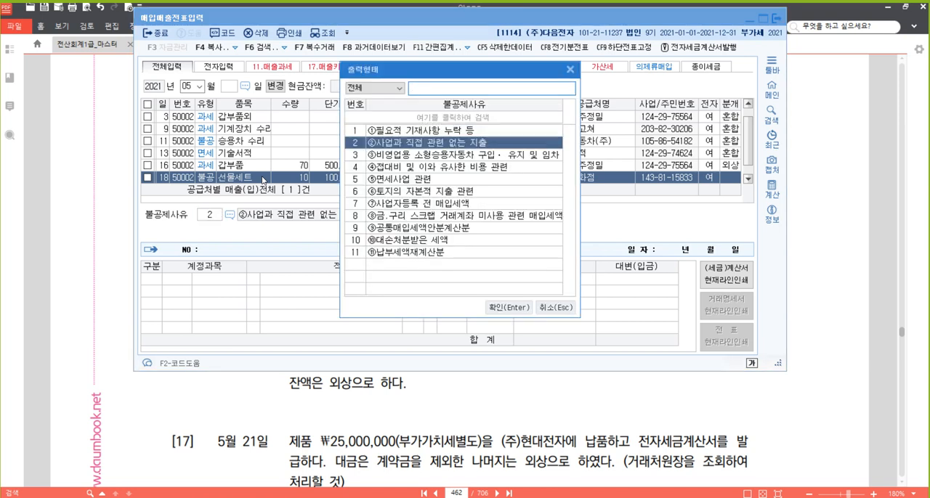
{"action": "key", "text": "Return"}
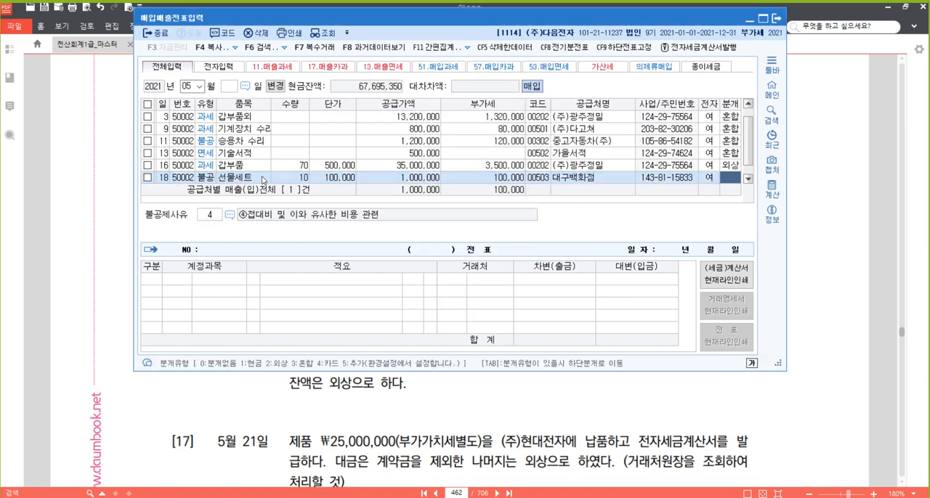
- Set the May 18 row's journal type to 3 혼합 and change its debit account to 813 접대비
{"action": "type", "text": "3"}
{"action": "key", "text": "Return"}
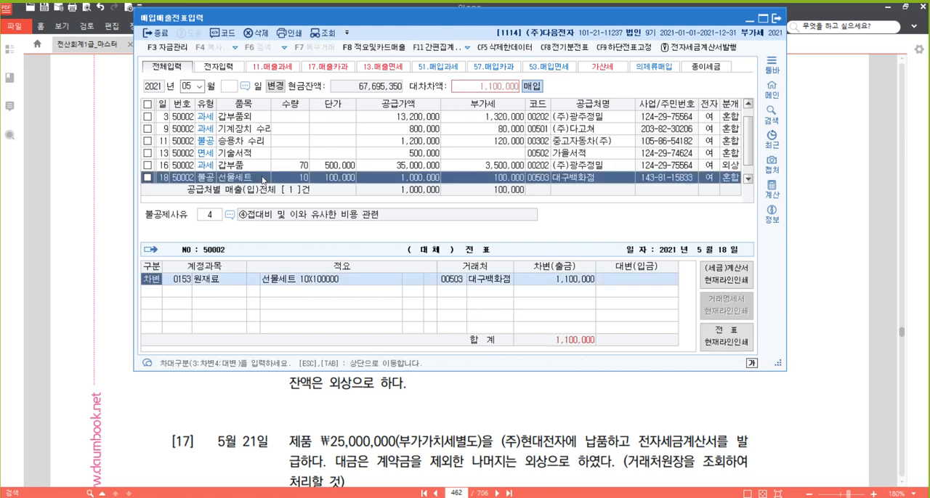
{"action": "key", "text": "Return"}
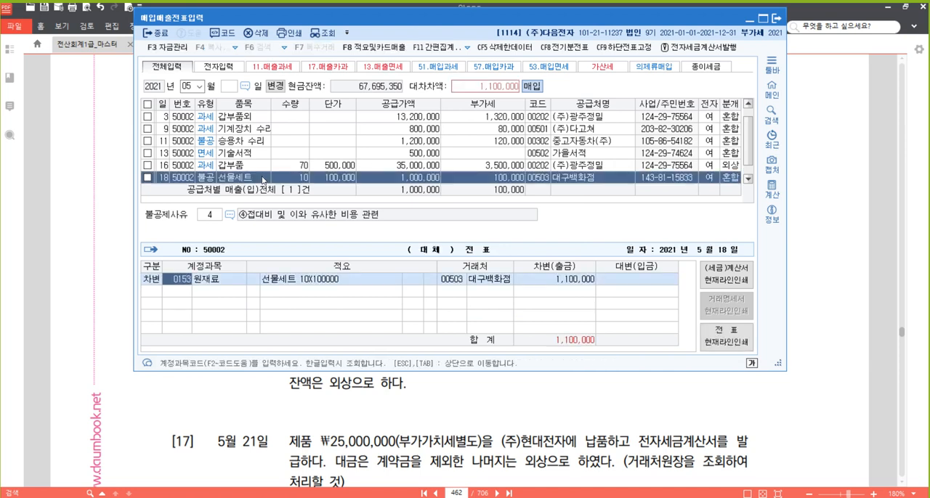
{"action": "type", "text": "813"}
{"action": "key", "text": "Return"}
- Add a credit line to account 102 당좌예금 for 1,100,000 and complete the May 18 voucher
{"action": "key", "text": "Return"}
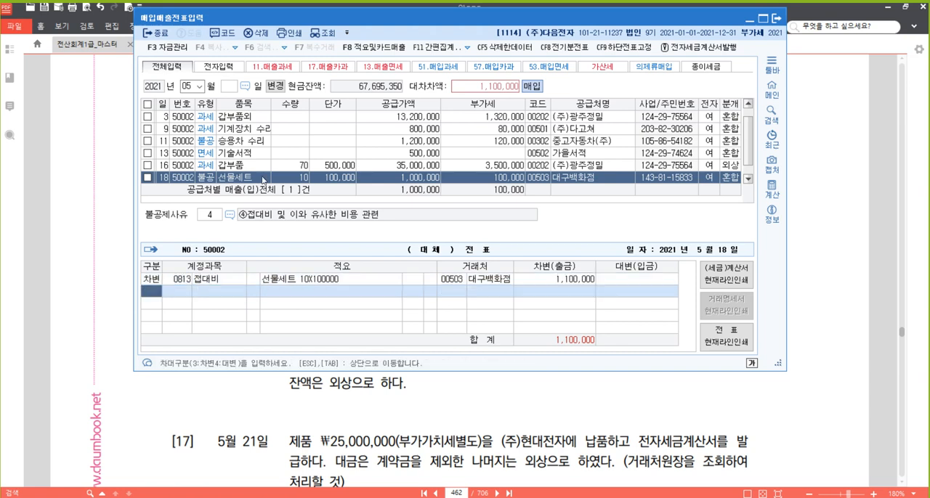
{"action": "type", "text": "4"}
{"action": "key", "text": "Return"}
{"action": "type", "text": "102"}
{"action": "key", "text": "Return"}
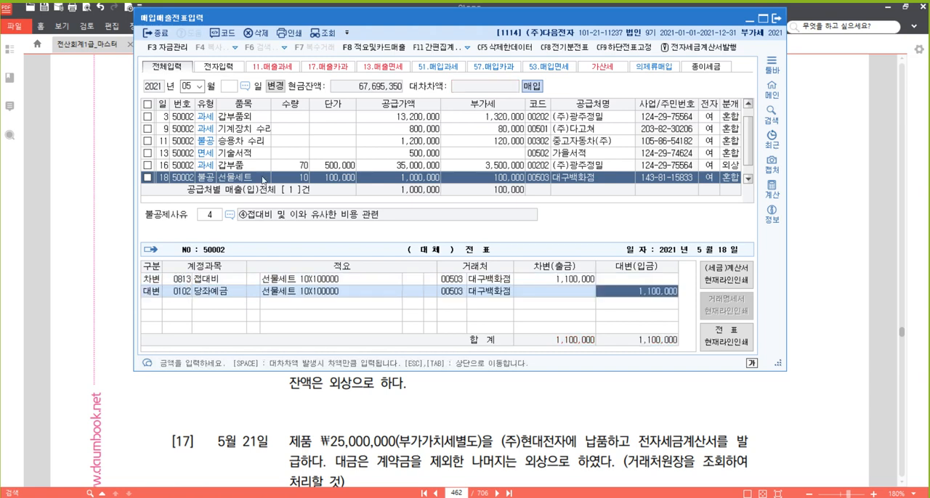
{"action": "key", "text": "Return"}
{"action": "key", "text": "Up"}
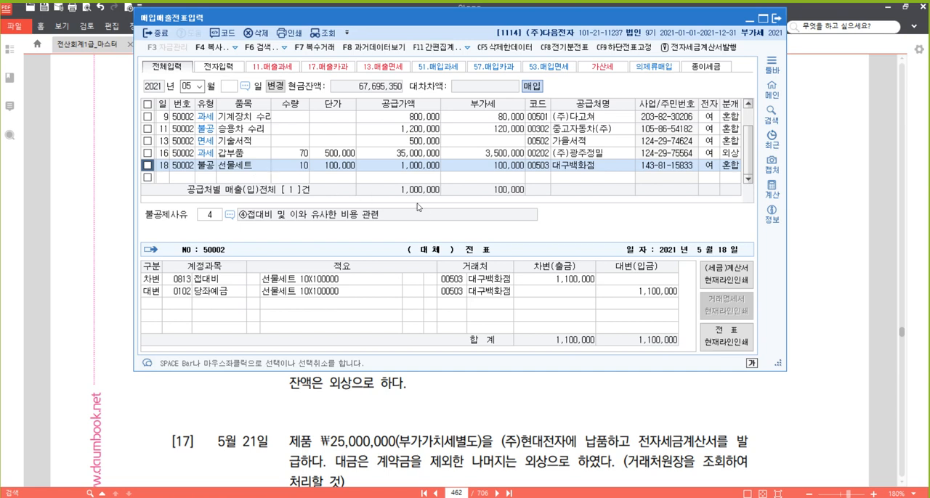
- Switch back to the textbook PDF and open its current page number for editing
{"action": "left_click", "coordinate": [490, 400]}
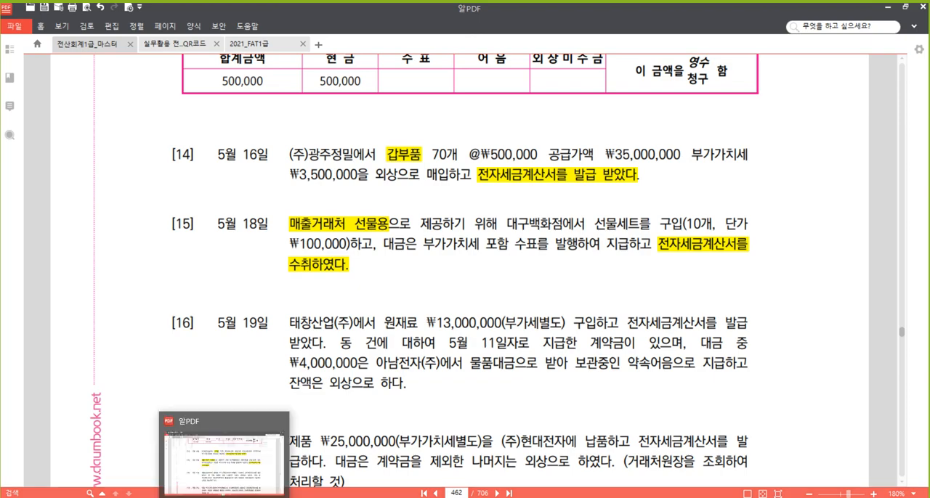
{"action": "left_click", "coordinate": [218, 497]}
{"action": "left_click", "coordinate": [196, 465]}
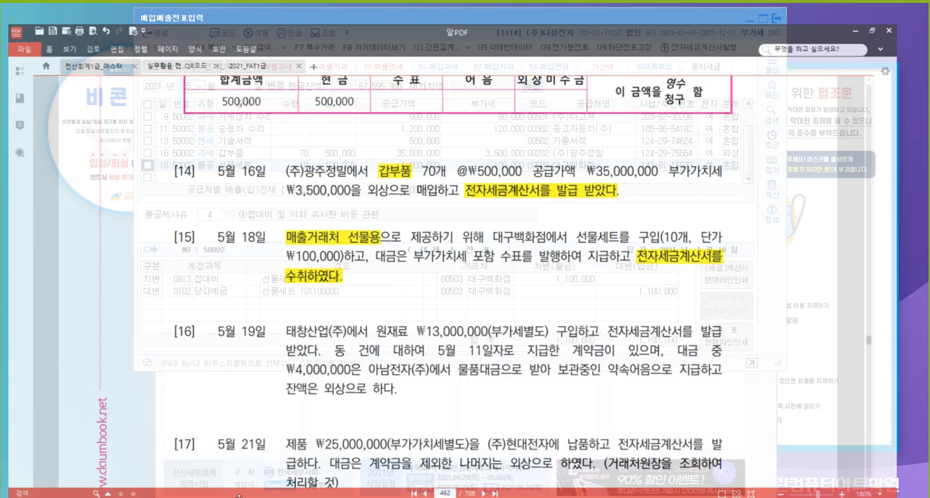
{"action": "left_click", "coordinate": [464, 493]}
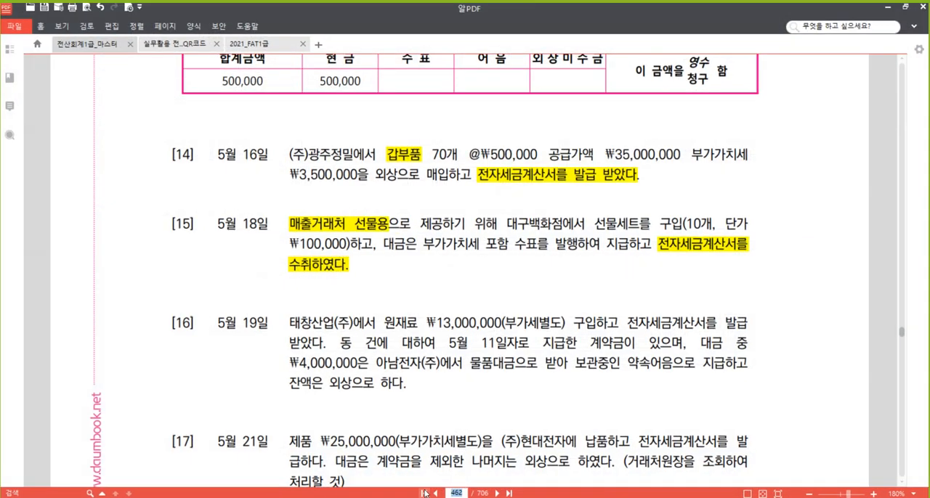